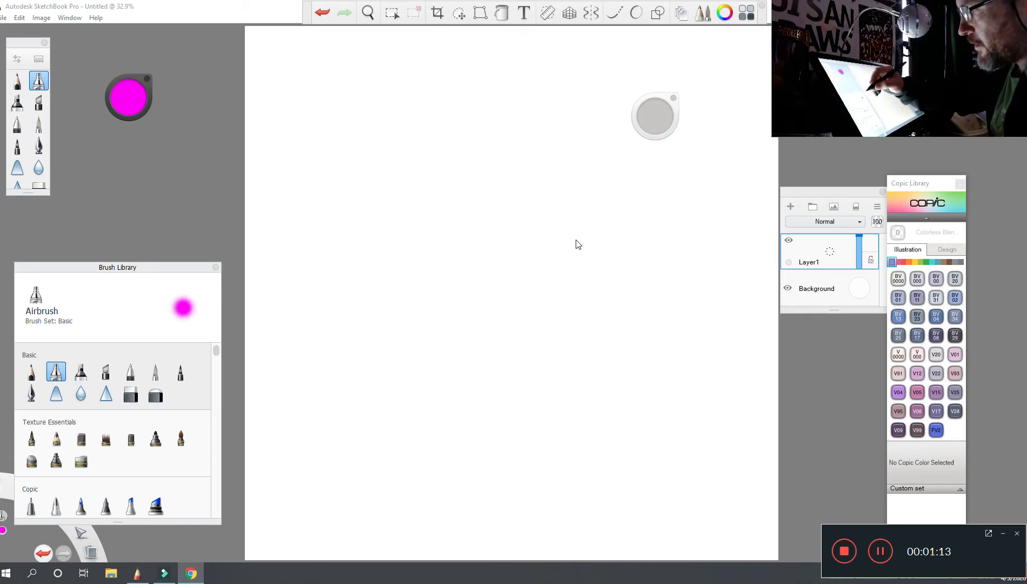
- Choose the Salty Watercolor brush from the Artist set and place the brush puck beside the color puck, off the canvas
{"action": "left_click_drag", "start_coordinate": [118, 267], "coordinate": [125, 193]}
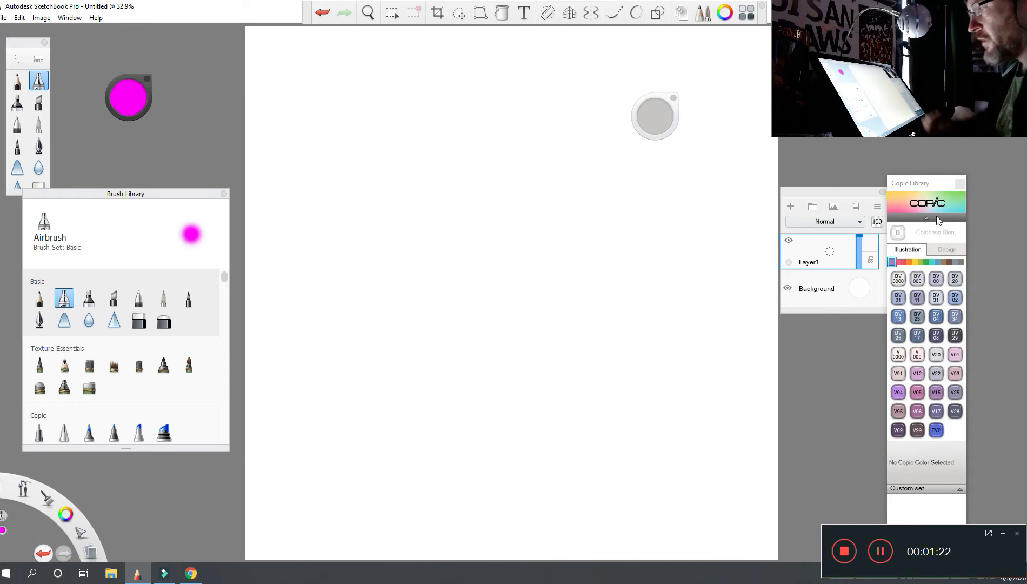
{"action": "left_click_drag", "start_coordinate": [224, 276], "coordinate": [224, 288]}
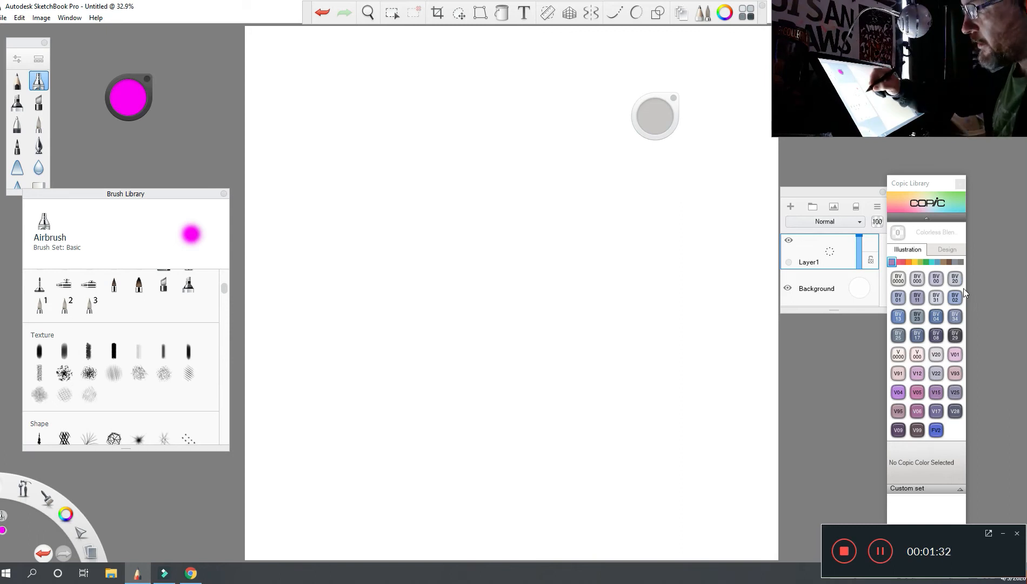
{"action": "mouse_move", "coordinate": [224, 288]}
{"action": "left_mouse_down"}
{"action": "mouse_move", "coordinate": [224, 273]}
{"action": "mouse_move", "coordinate": [225, 307]}
{"action": "left_mouse_up"}
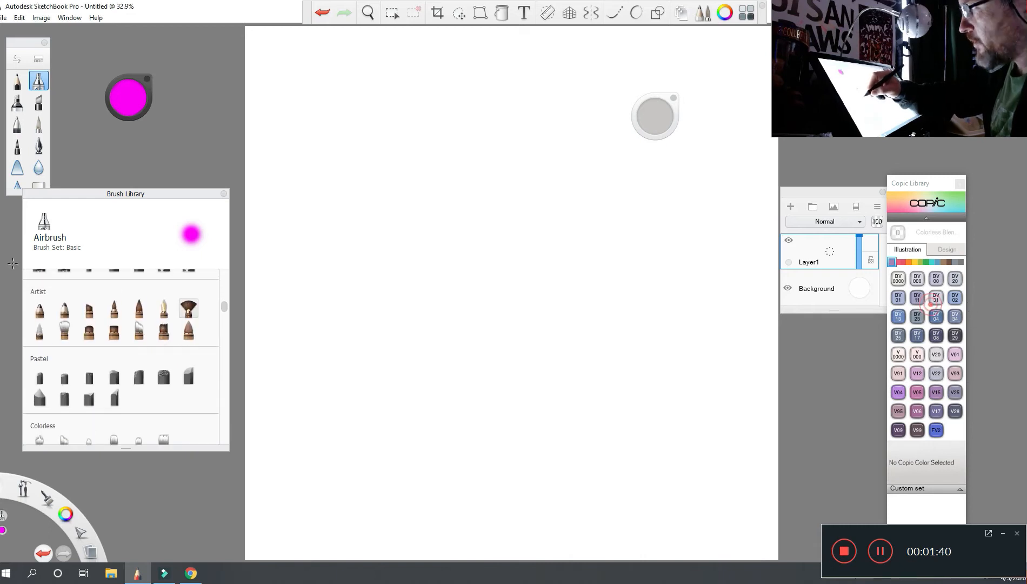
{"action": "left_click", "coordinate": [187, 307]}
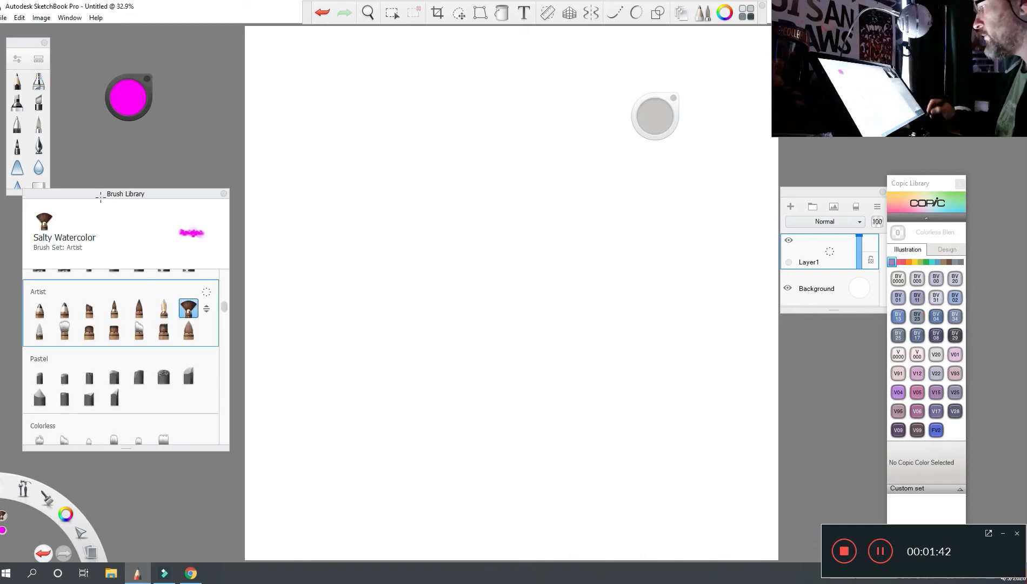
{"action": "left_click_drag", "start_coordinate": [669, 101], "coordinate": [189, 119]}
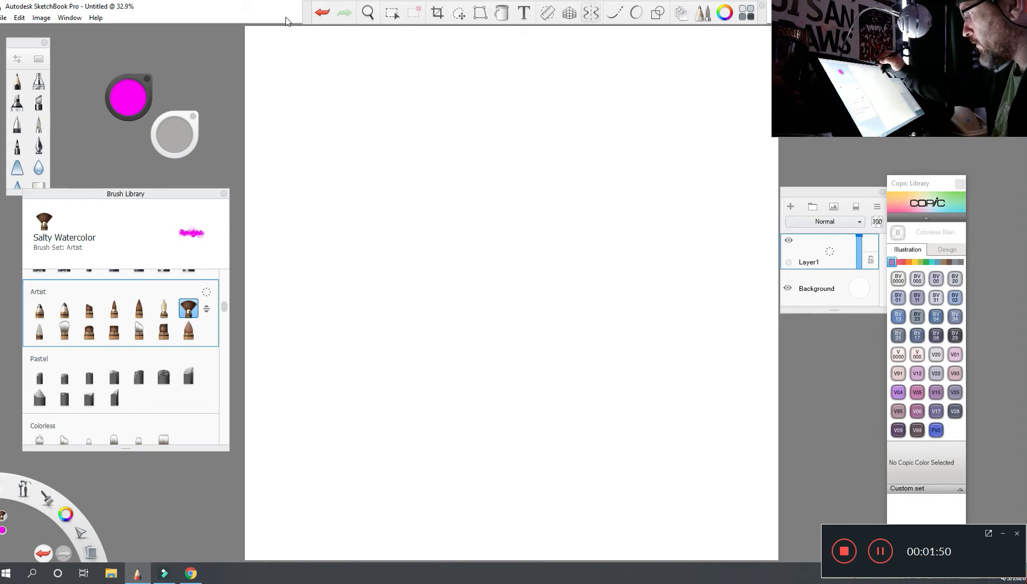
- Enable symmetry with only the horizontal mirror line and lower that line to about 70% of the way down the canvas
{"action": "left_click", "coordinate": [590, 13]}
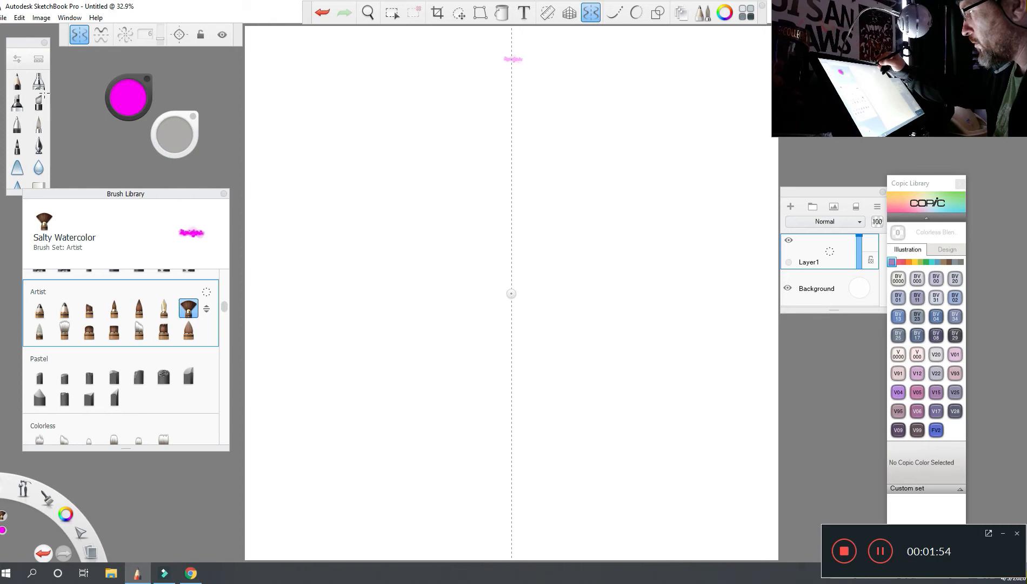
{"action": "left_click", "coordinate": [101, 34]}
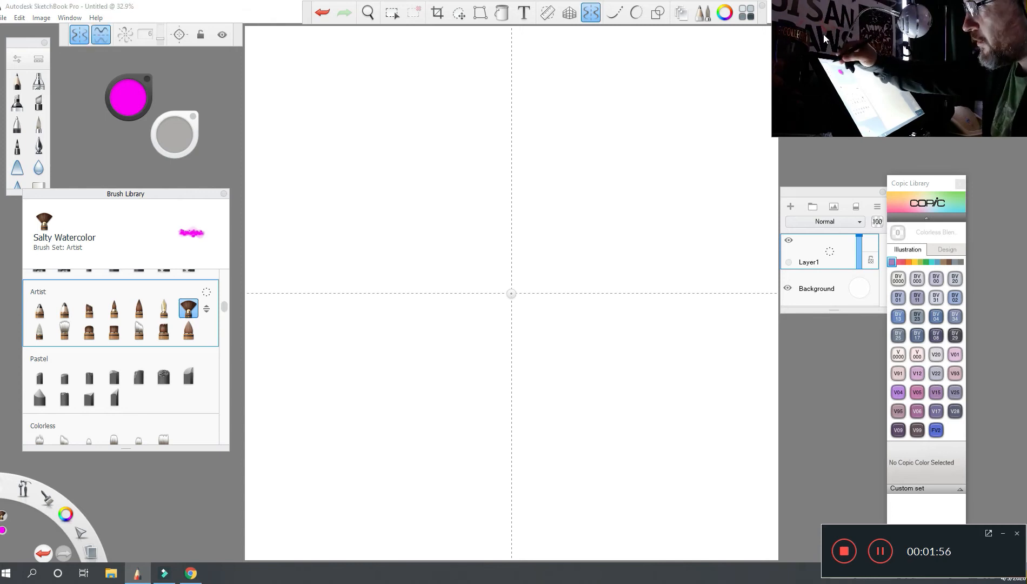
{"action": "left_click", "coordinate": [79, 34]}
{"action": "left_click_drag", "start_coordinate": [498, 242], "coordinate": [508, 402]}
{"action": "key", "text": "ctrl+z"}
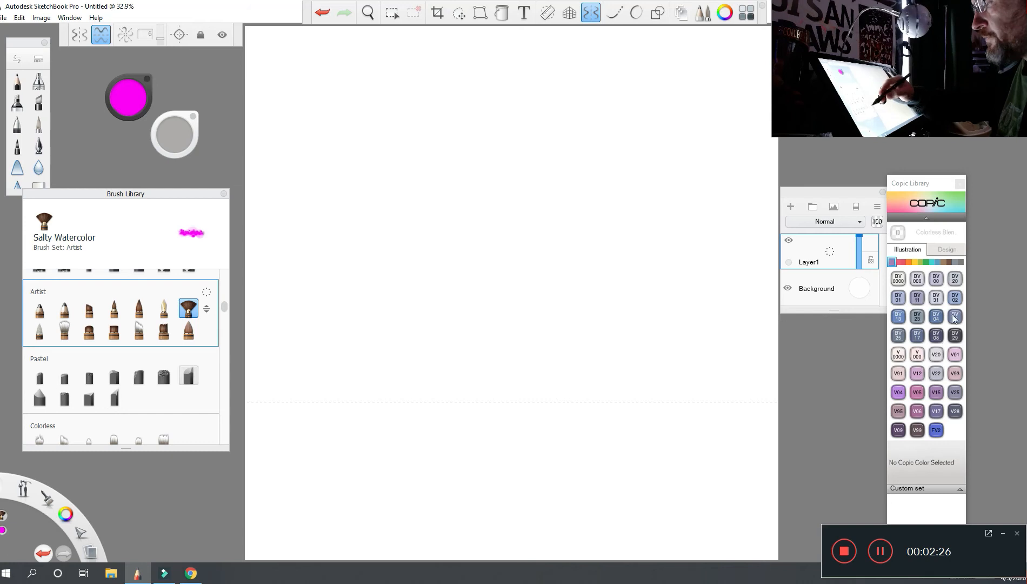
- Set the brush color to bright turquoise and enlarge the brush
{"action": "mouse_move", "coordinate": [224, 307]}
{"action": "left_mouse_down"}
{"action": "mouse_move", "coordinate": [224, 420]}
{"action": "mouse_move", "coordinate": [223, 306]}
{"action": "left_mouse_up"}
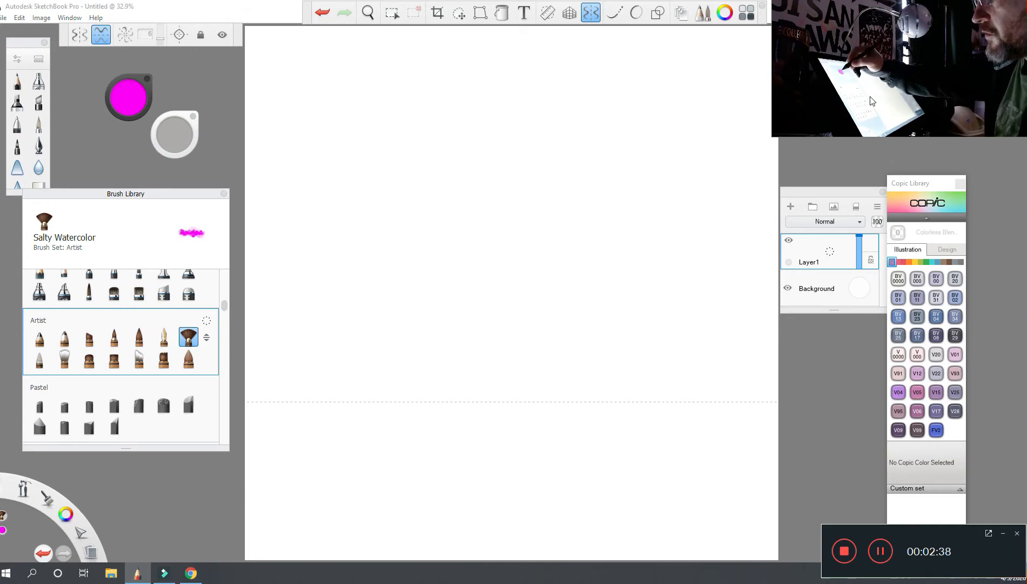
{"action": "left_click", "coordinate": [128, 97]}
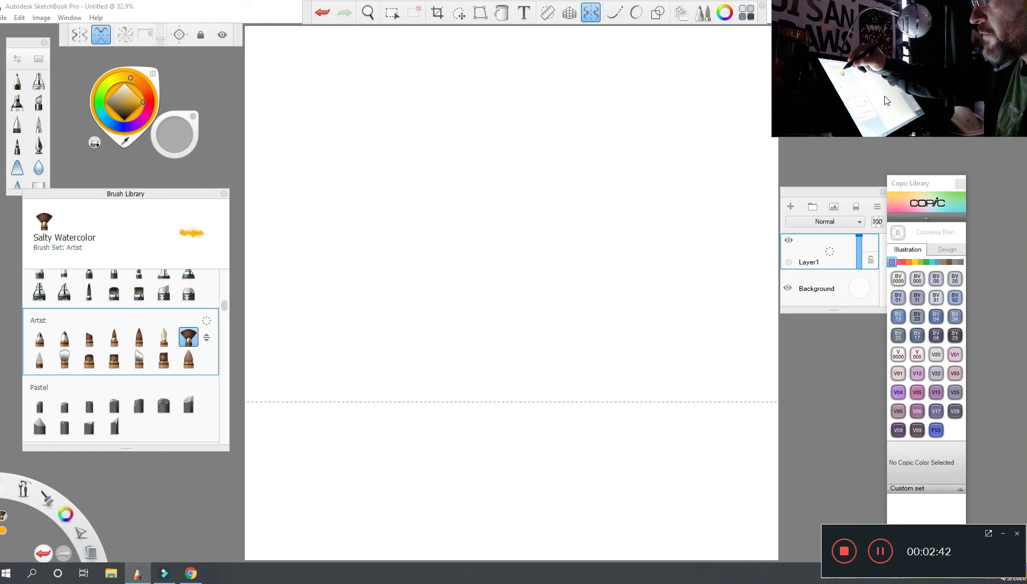
{"action": "left_click", "coordinate": [148, 95]}
{"action": "left_click_drag", "start_coordinate": [148, 95], "coordinate": [130, 77]}
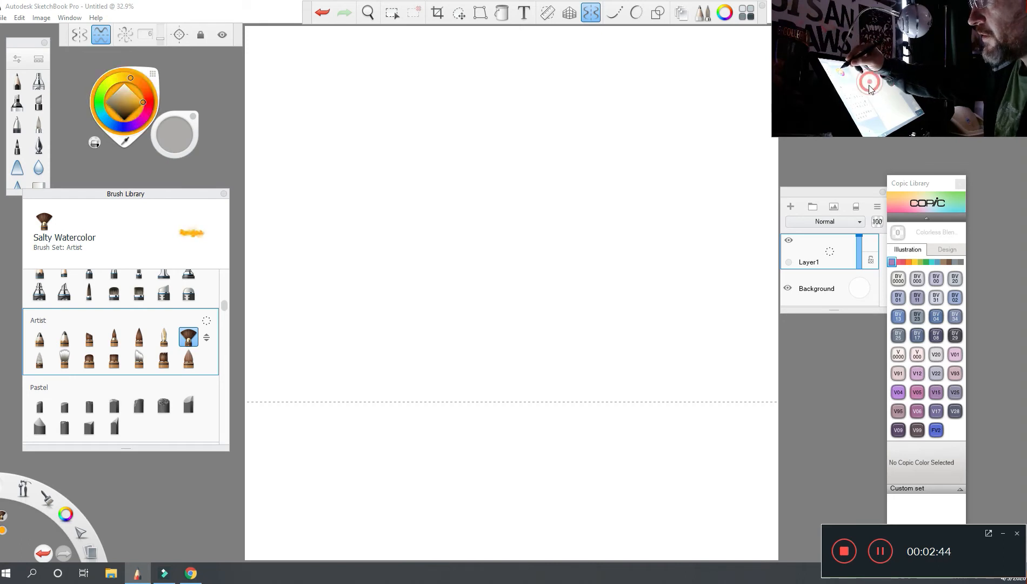
{"action": "left_click", "coordinate": [129, 97]}
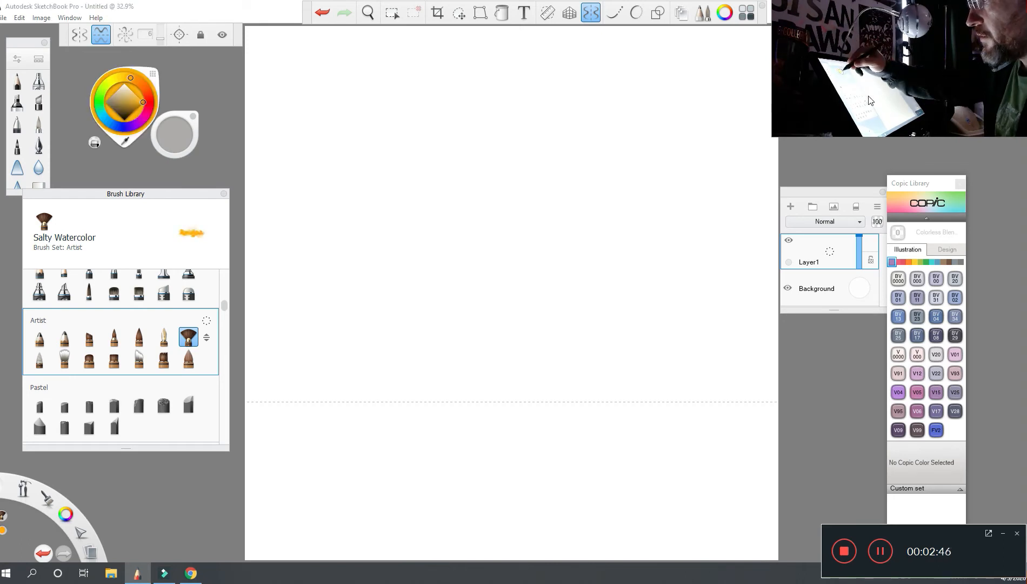
{"action": "left_click", "coordinate": [109, 120]}
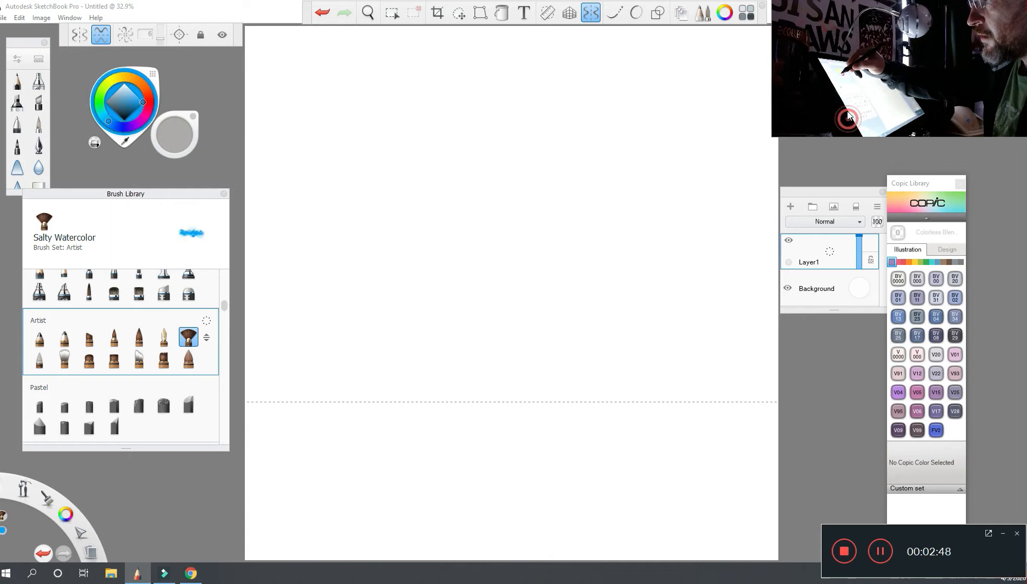
{"action": "left_click", "coordinate": [101, 112]}
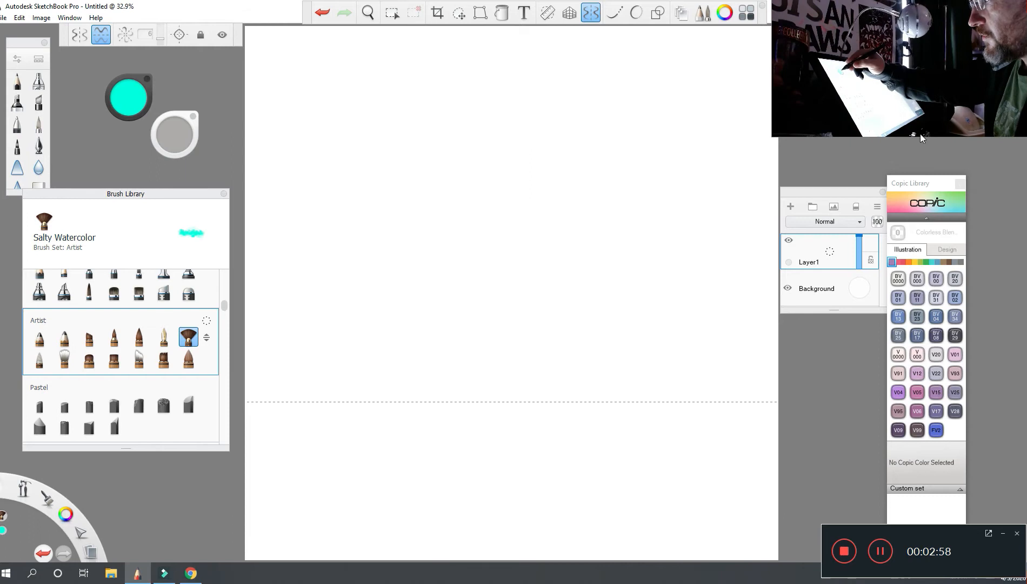
{"action": "mouse_move", "coordinate": [174, 134]}
{"action": "left_mouse_down"}
{"action": "mouse_move", "coordinate": [174, 114]}
{"action": "mouse_move", "coordinate": [175, 134]}
{"action": "mouse_move", "coordinate": [196, 134]}
{"action": "mouse_move", "coordinate": [174, 134]}
{"action": "left_mouse_up"}
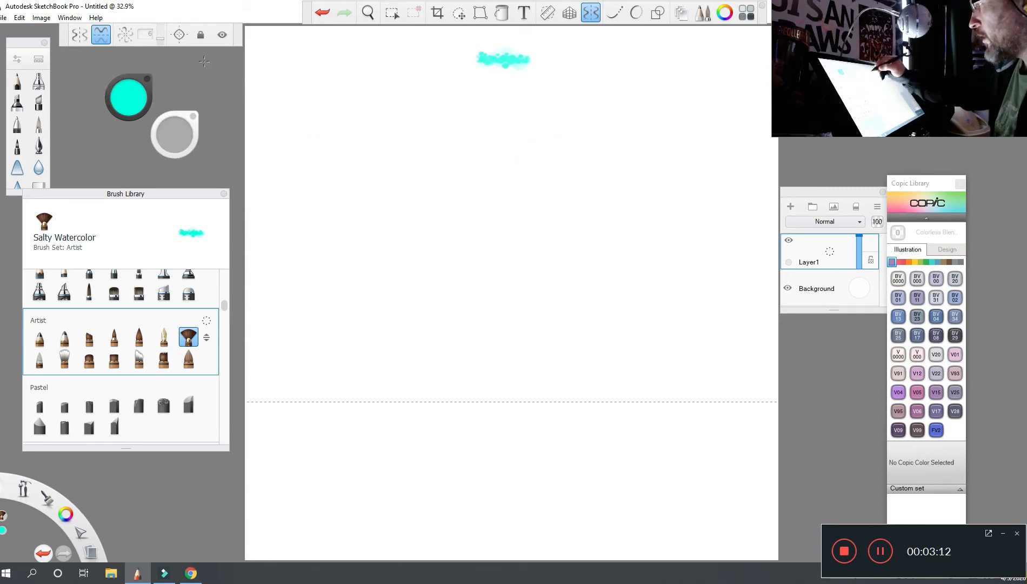
- Paint an uneven, cloudy turquoise band across the full width of the canvas's upper edge
{"action": "left_click", "coordinate": [500, 67]}
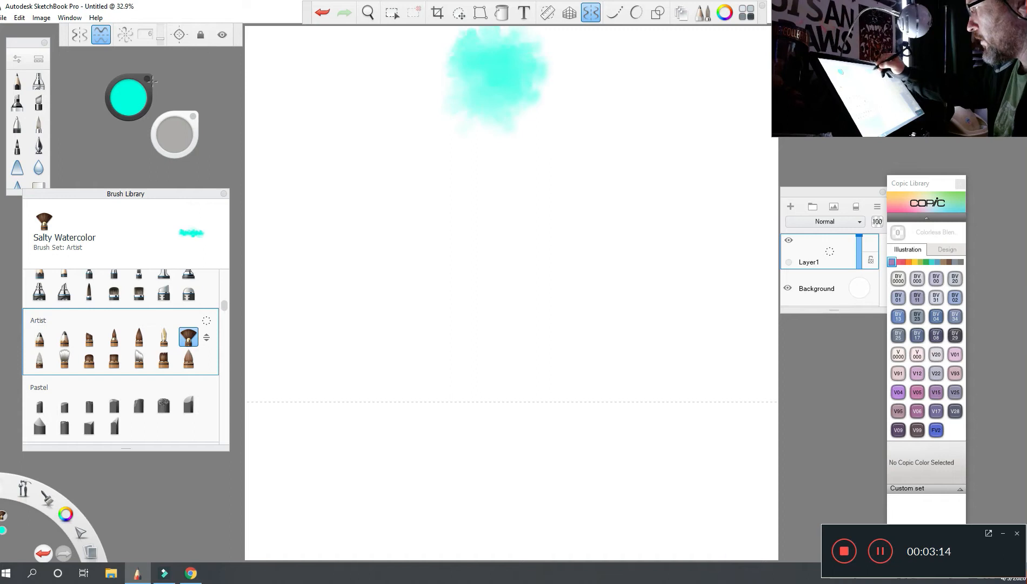
{"action": "mouse_move", "coordinate": [432, 73]}
{"action": "left_mouse_down"}
{"action": "mouse_move", "coordinate": [605, 60]}
{"action": "mouse_move", "coordinate": [632, 70]}
{"action": "mouse_move", "coordinate": [595, 119]}
{"action": "mouse_move", "coordinate": [540, 146]}
{"action": "left_mouse_up"}
{"action": "mouse_move", "coordinate": [573, 108]}
{"action": "left_mouse_down"}
{"action": "mouse_move", "coordinate": [546, 170]}
{"action": "mouse_move", "coordinate": [702, 59]}
{"action": "left_mouse_up"}
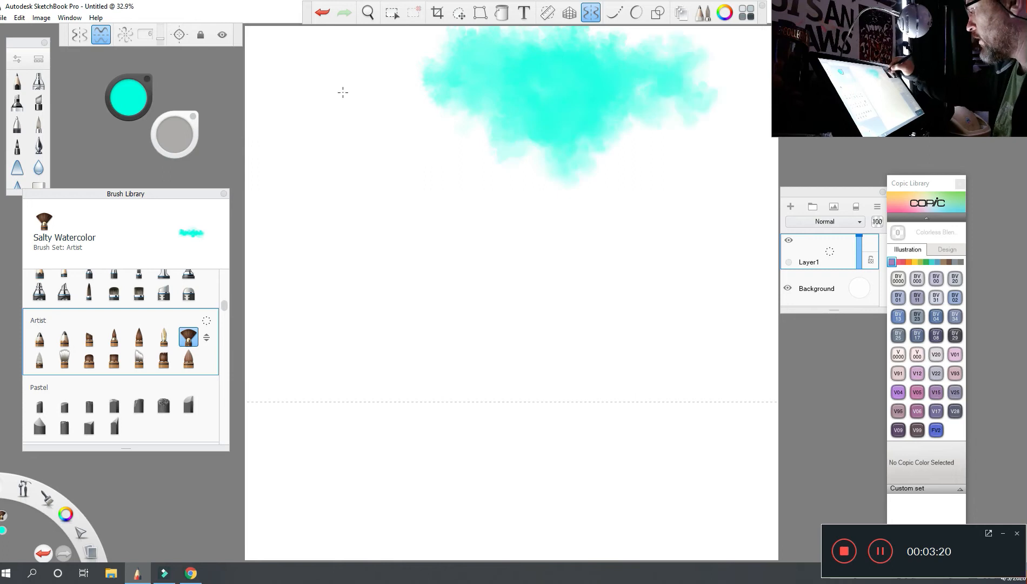
{"action": "left_click_drag", "start_coordinate": [660, 92], "coordinate": [727, 43]}
{"action": "left_click_drag", "start_coordinate": [703, 108], "coordinate": [765, 38]}
{"action": "mouse_move", "coordinate": [459, 49]}
{"action": "left_mouse_down"}
{"action": "mouse_move", "coordinate": [362, 136]}
{"action": "mouse_move", "coordinate": [362, 103]}
{"action": "mouse_move", "coordinate": [296, 46]}
{"action": "mouse_move", "coordinate": [268, 76]}
{"action": "left_mouse_up"}
{"action": "left_click_drag", "start_coordinate": [346, 59], "coordinate": [259, 108]}
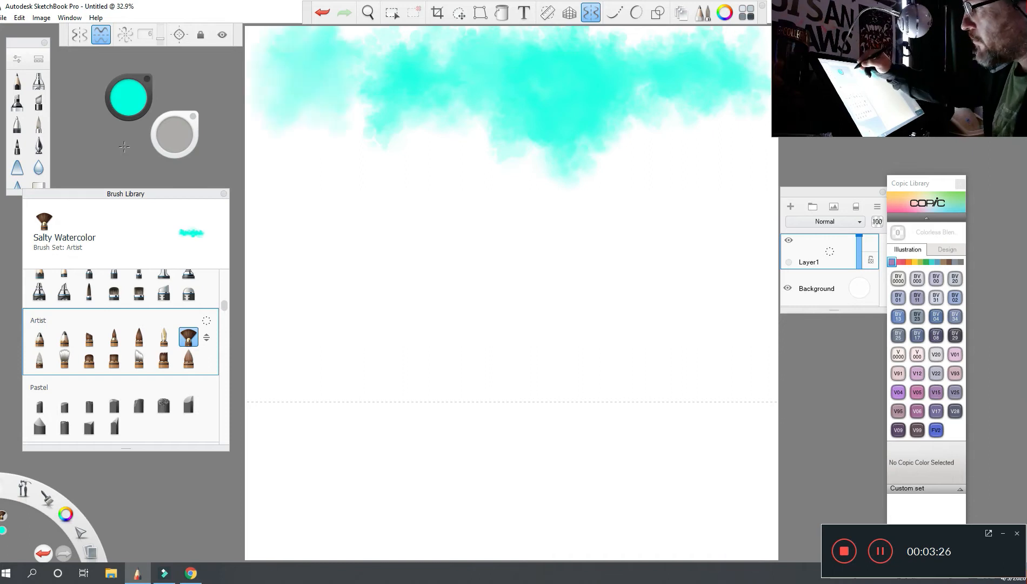
{"action": "left_click_drag", "start_coordinate": [319, 41], "coordinate": [248, 110]}
{"action": "mouse_move", "coordinate": [692, 69]}
{"action": "left_mouse_down"}
{"action": "mouse_move", "coordinate": [741, 64]}
{"action": "mouse_move", "coordinate": [737, 124]}
{"action": "left_mouse_up"}
{"action": "left_click_drag", "start_coordinate": [653, 110], "coordinate": [694, 83]}
{"action": "left_click_drag", "start_coordinate": [741, 40], "coordinate": [749, 54]}
{"action": "left_click_drag", "start_coordinate": [638, 44], "coordinate": [630, 44]}
{"action": "mouse_move", "coordinate": [443, 50]}
{"action": "left_mouse_down"}
{"action": "mouse_move", "coordinate": [411, 49]}
{"action": "mouse_move", "coordinate": [354, 119]}
{"action": "left_mouse_up"}
{"action": "mouse_move", "coordinate": [271, 41]}
{"action": "left_mouse_down"}
{"action": "mouse_move", "coordinate": [257, 65]}
{"action": "mouse_move", "coordinate": [260, 163]}
{"action": "left_mouse_up"}
{"action": "left_click_drag", "start_coordinate": [308, 108], "coordinate": [271, 184]}
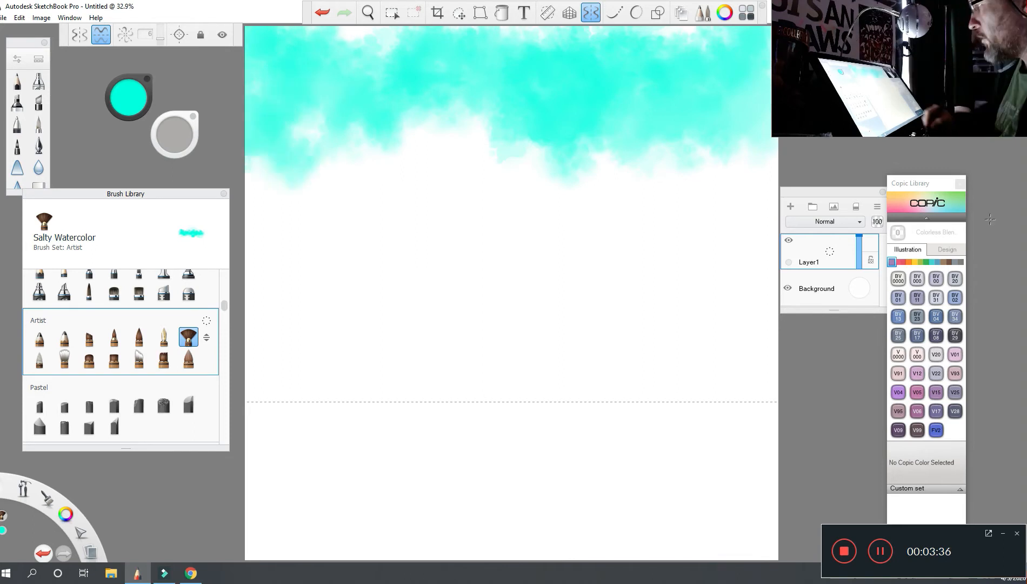
{"action": "key", "text": "ctrl+z"}
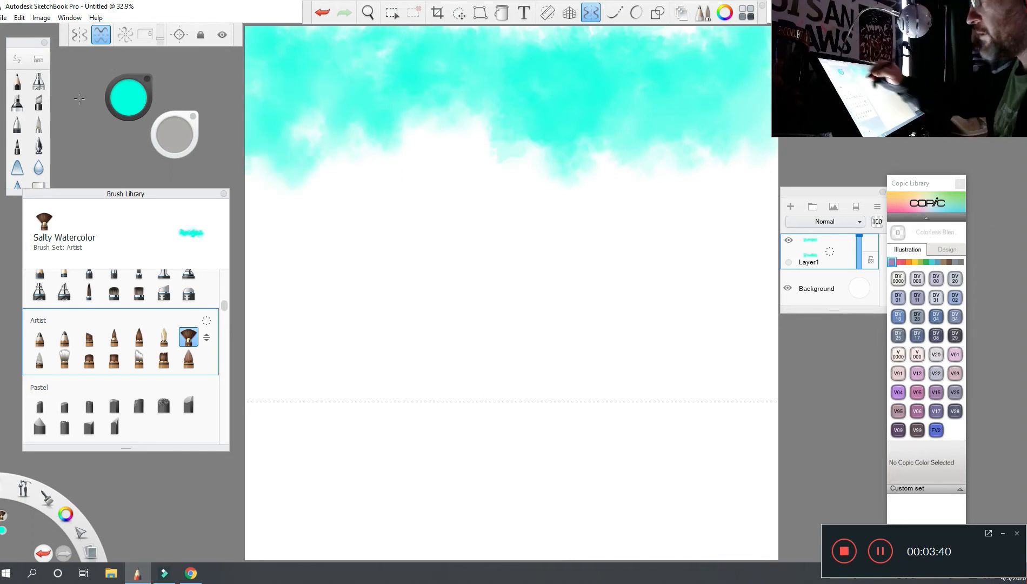
- Switch the color to bright orange and paint a mirrored cloudy band across the full canvas width, midway between the turquoise and the mirror line
{"action": "left_click", "coordinate": [128, 97]}
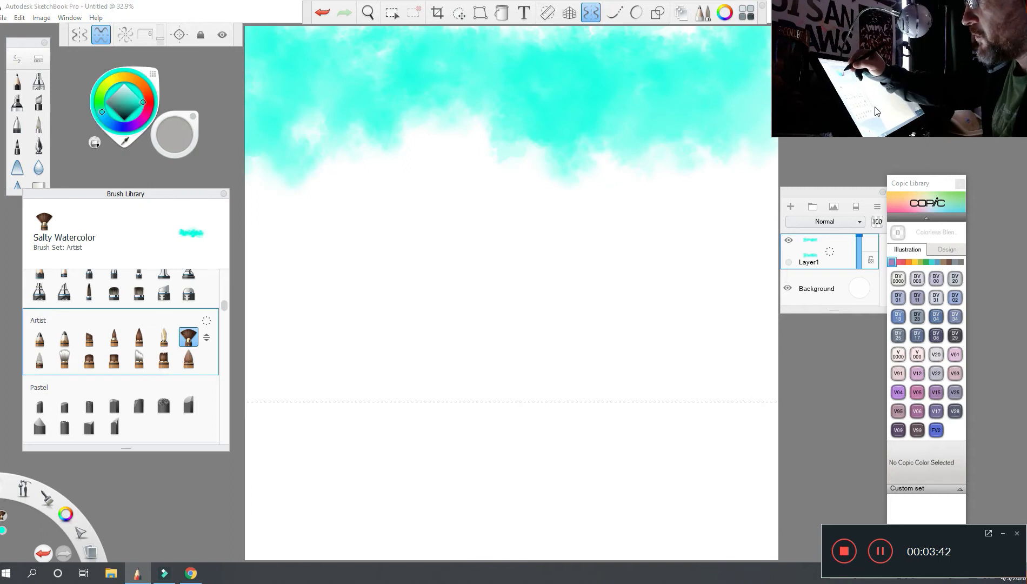
{"action": "left_click", "coordinate": [147, 91]}
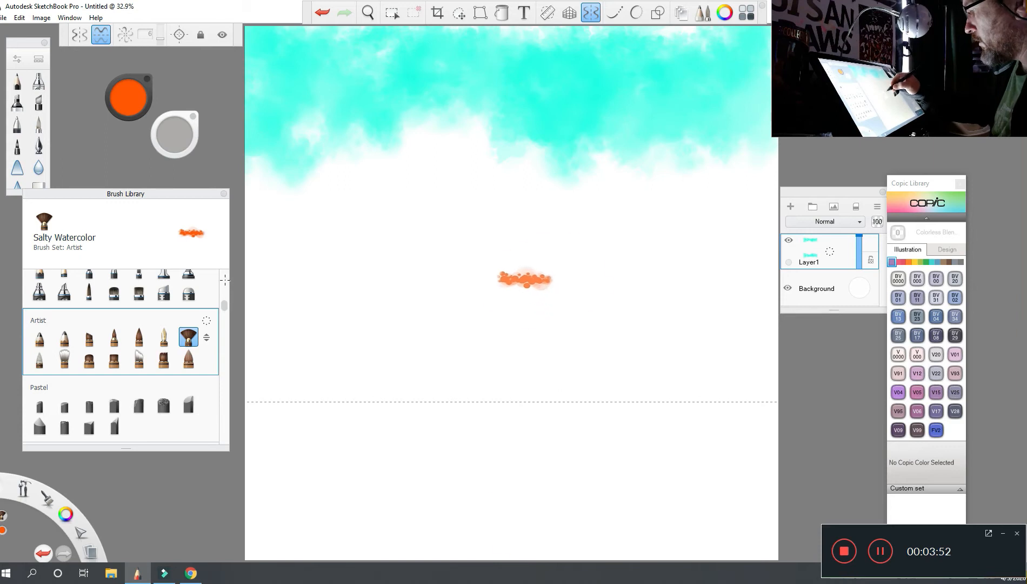
{"action": "left_click", "coordinate": [540, 282]}
{"action": "left_click_drag", "start_coordinate": [568, 281], "coordinate": [643, 287]}
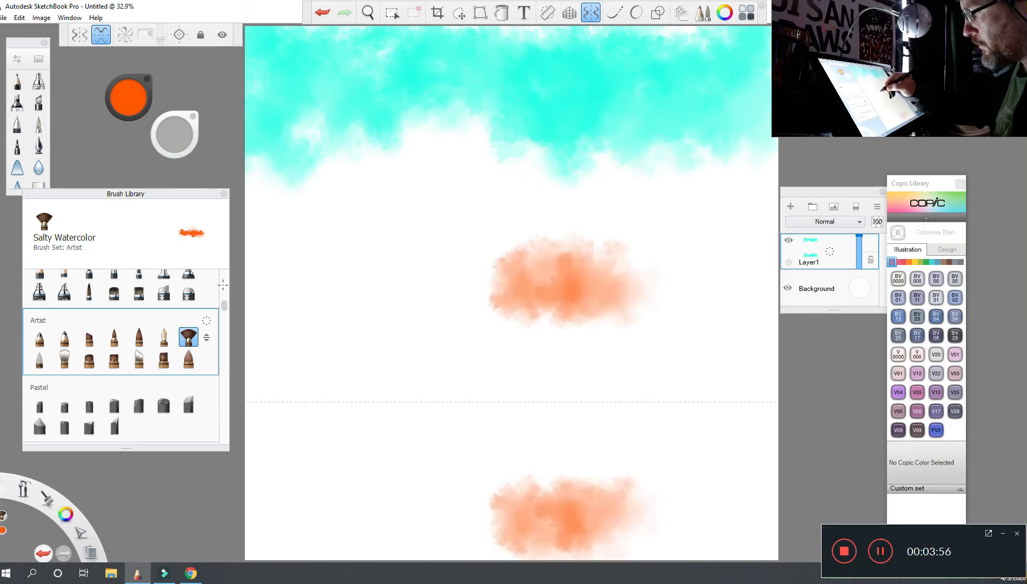
{"action": "left_click_drag", "start_coordinate": [530, 284], "coordinate": [366, 284]}
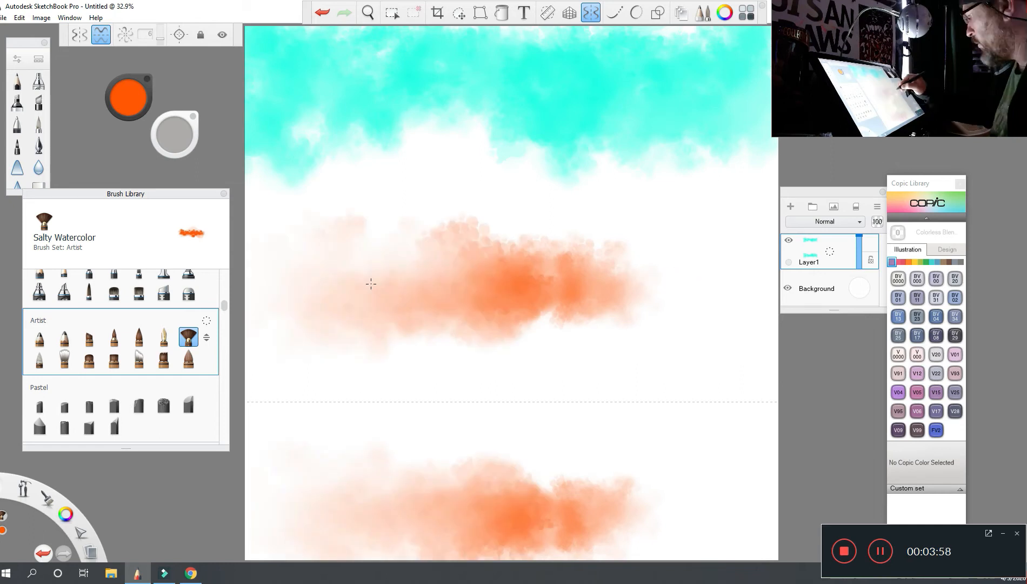
{"action": "left_click_drag", "start_coordinate": [746, 254], "coordinate": [648, 302]}
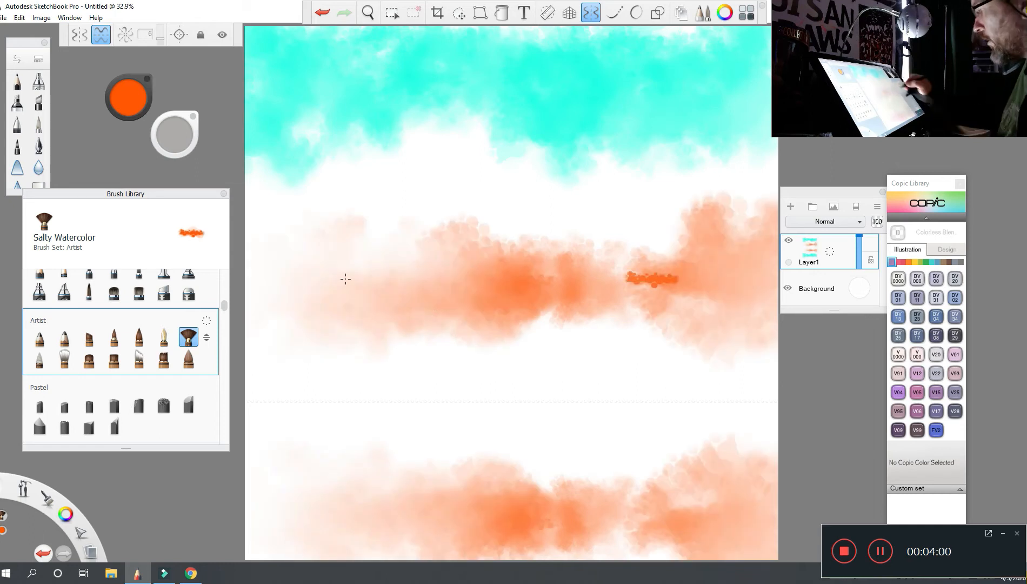
{"action": "left_click_drag", "start_coordinate": [665, 243], "coordinate": [584, 291]}
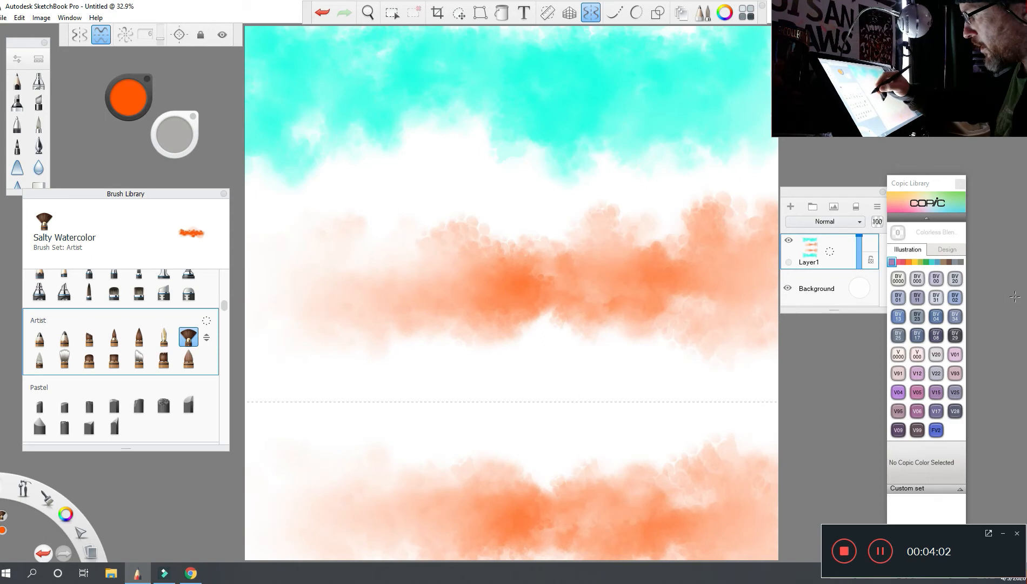
{"action": "left_click_drag", "start_coordinate": [254, 324], "coordinate": [357, 270]}
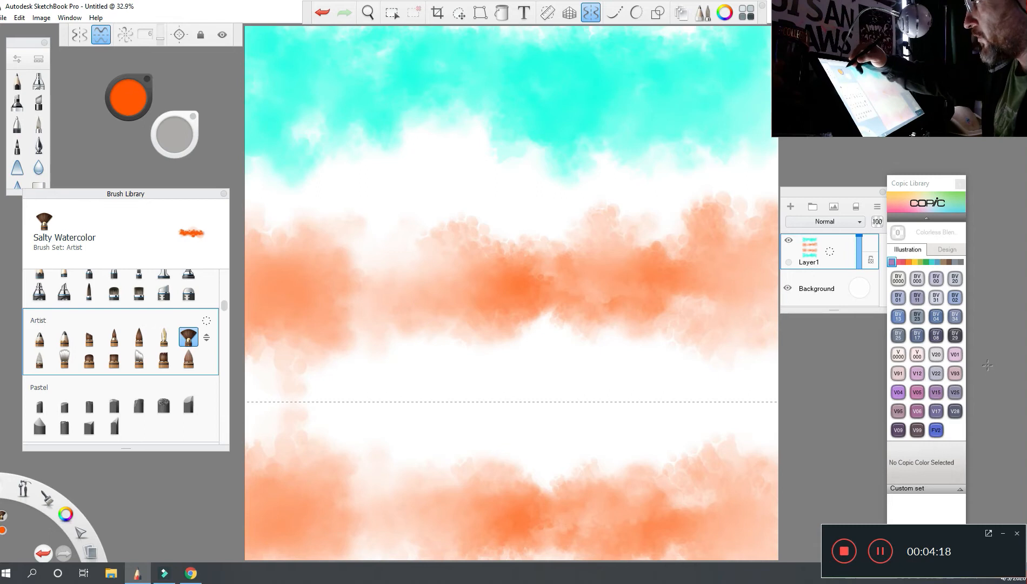
- Switch the color to pinkish red and paint soft clouds along the upper edge of the orange band
{"action": "left_click", "coordinate": [129, 97]}
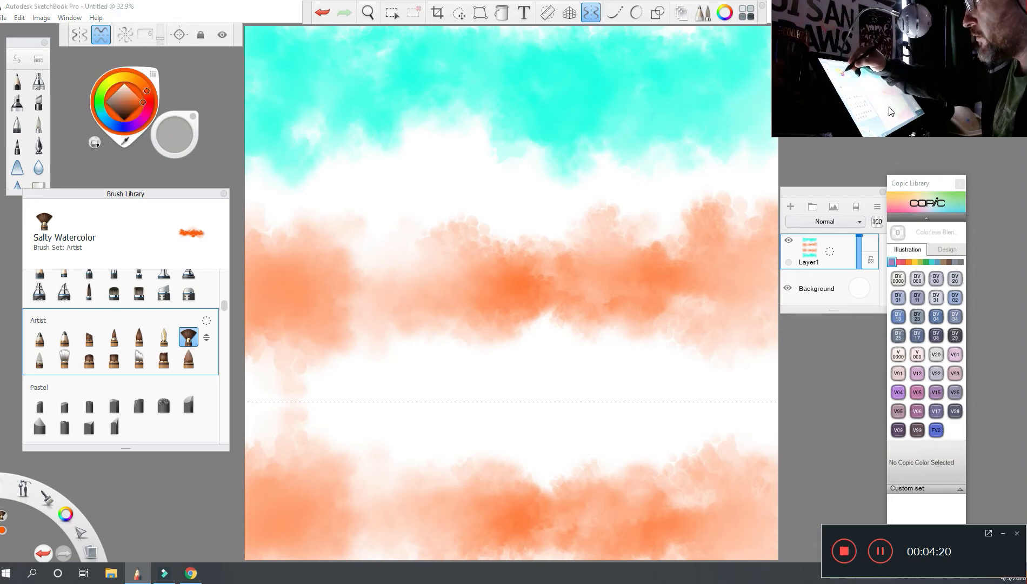
{"action": "left_click_drag", "start_coordinate": [147, 91], "coordinate": [148, 107]}
{"action": "left_click_drag", "start_coordinate": [302, 219], "coordinate": [352, 220]}
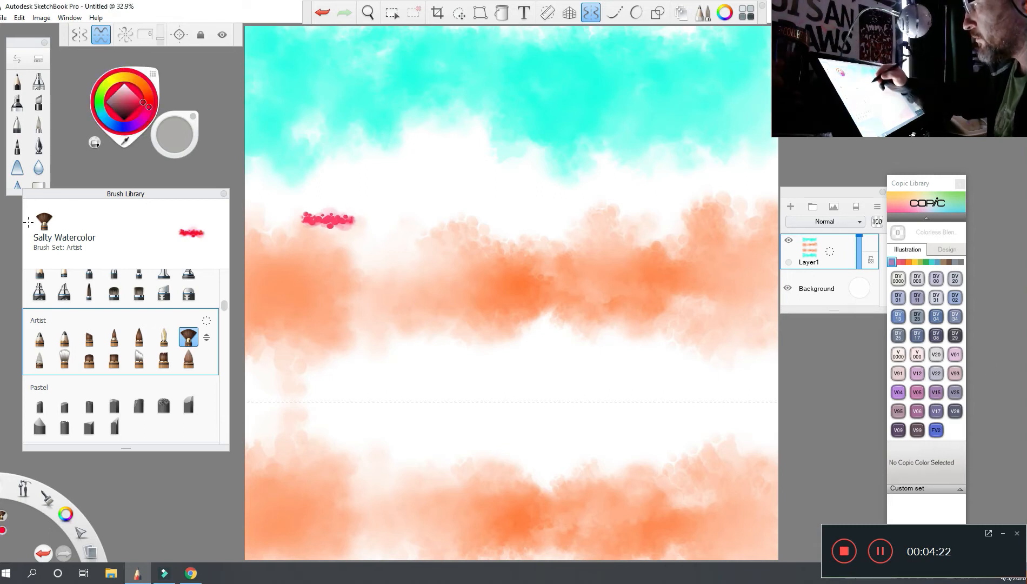
{"action": "left_click_drag", "start_coordinate": [259, 223], "coordinate": [356, 227]}
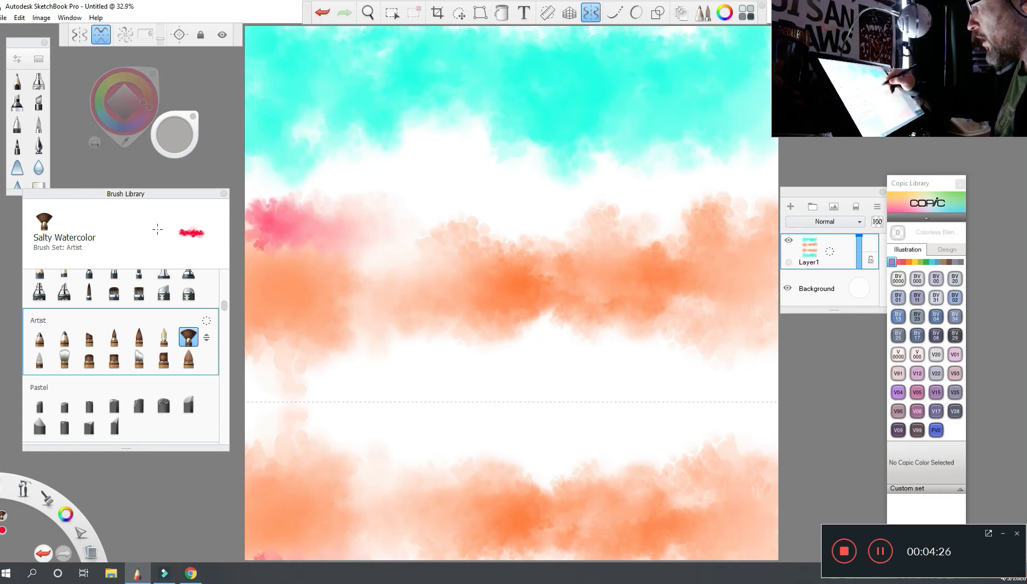
{"action": "left_click_drag", "start_coordinate": [462, 223], "coordinate": [667, 203]}
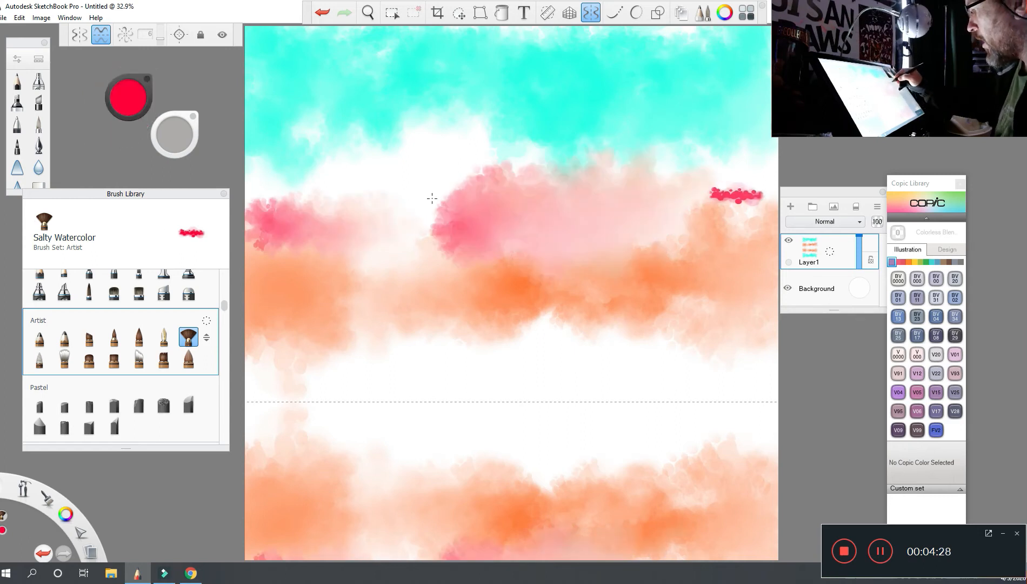
{"action": "left_click_drag", "start_coordinate": [412, 214], "coordinate": [357, 227]}
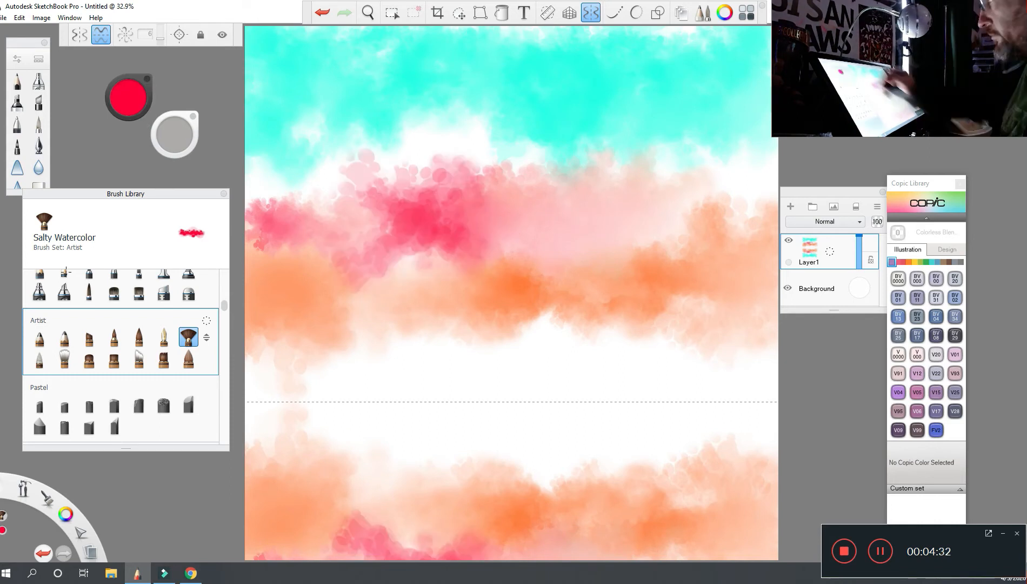
- Switch the color to yellow-orange and paint soft mirrored clouds across the white gap between the orange bands and the mirror line
{"action": "left_click", "coordinate": [128, 97]}
{"action": "left_click", "coordinate": [133, 78]}
{"action": "left_click_drag", "start_coordinate": [246, 160], "coordinate": [280, 161]}
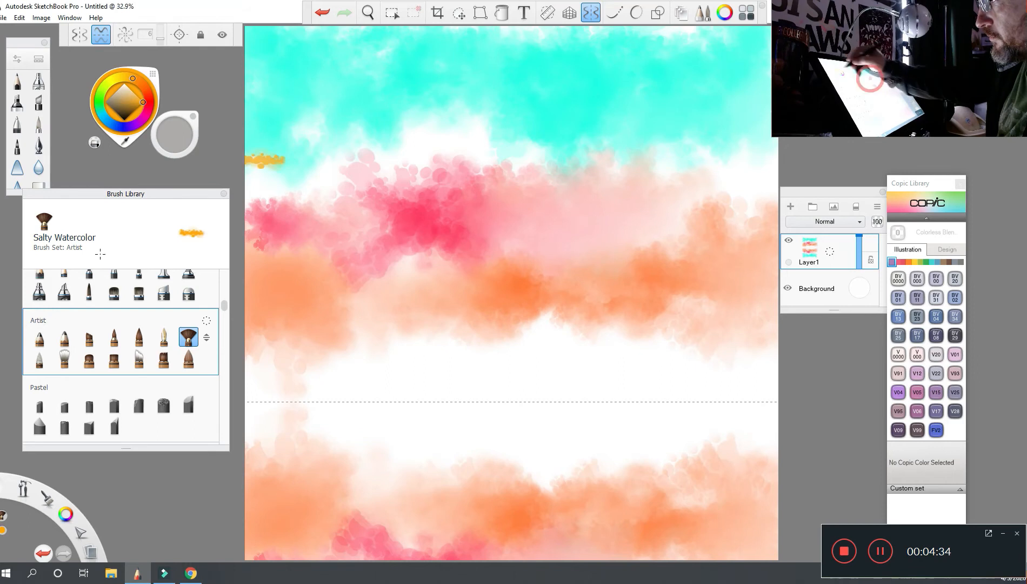
{"action": "left_click_drag", "start_coordinate": [538, 351], "coordinate": [557, 352]}
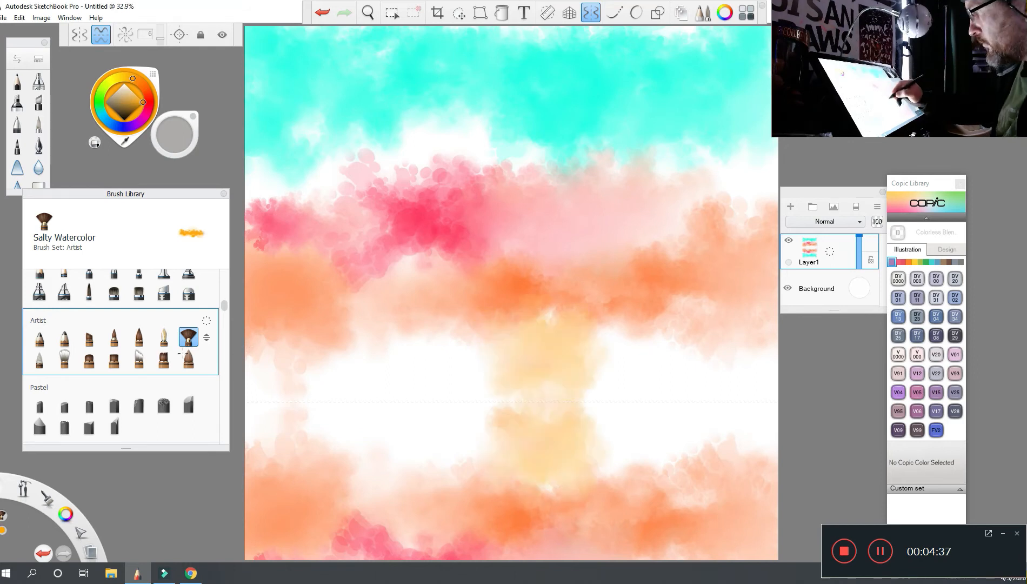
{"action": "left_click_drag", "start_coordinate": [460, 352], "coordinate": [397, 347]}
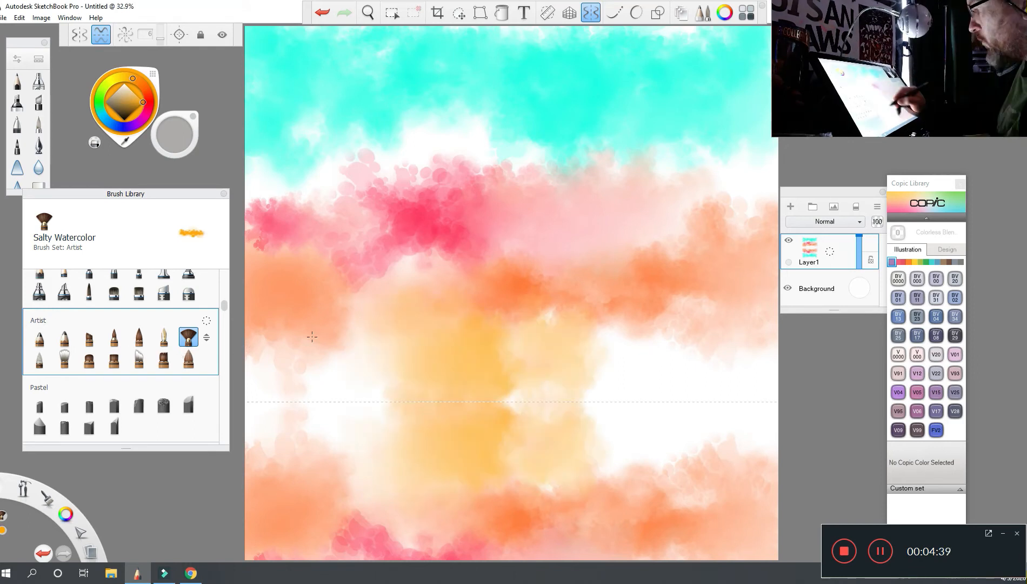
{"action": "left_click_drag", "start_coordinate": [335, 350], "coordinate": [425, 346]}
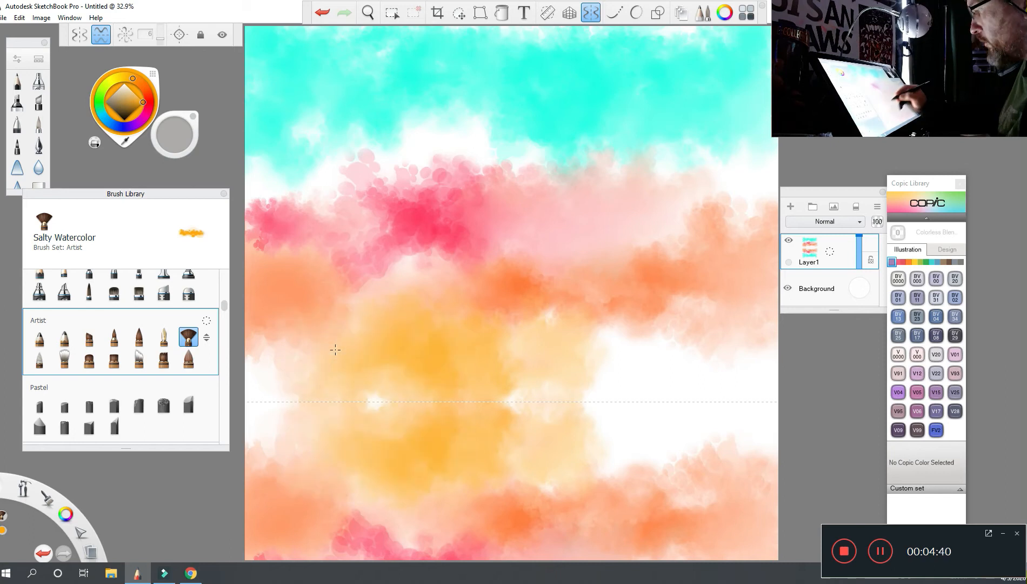
{"action": "left_click_drag", "start_coordinate": [630, 354], "coordinate": [682, 351]}
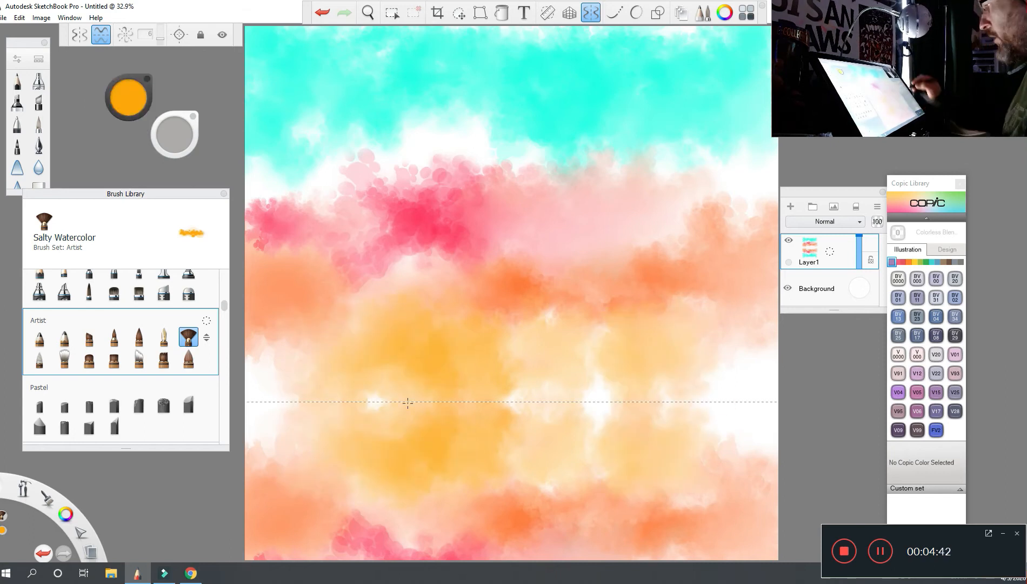
- Choose Smudge Soft Round Brush 2 and blend the pink, orange and yellow clouds in the canvas's left part
{"action": "left_click_drag", "start_coordinate": [225, 307], "coordinate": [224, 302]}
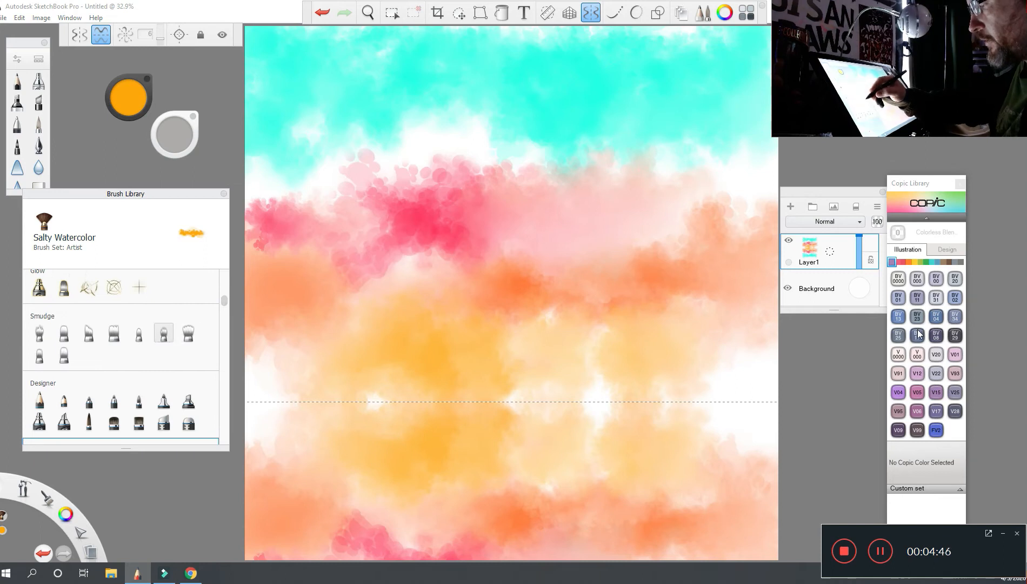
{"action": "left_click", "coordinate": [164, 333]}
{"action": "mouse_move", "coordinate": [174, 135]}
{"action": "left_mouse_down"}
{"action": "mouse_move", "coordinate": [217, 135]}
{"action": "mouse_move", "coordinate": [182, 140]}
{"action": "left_mouse_up"}
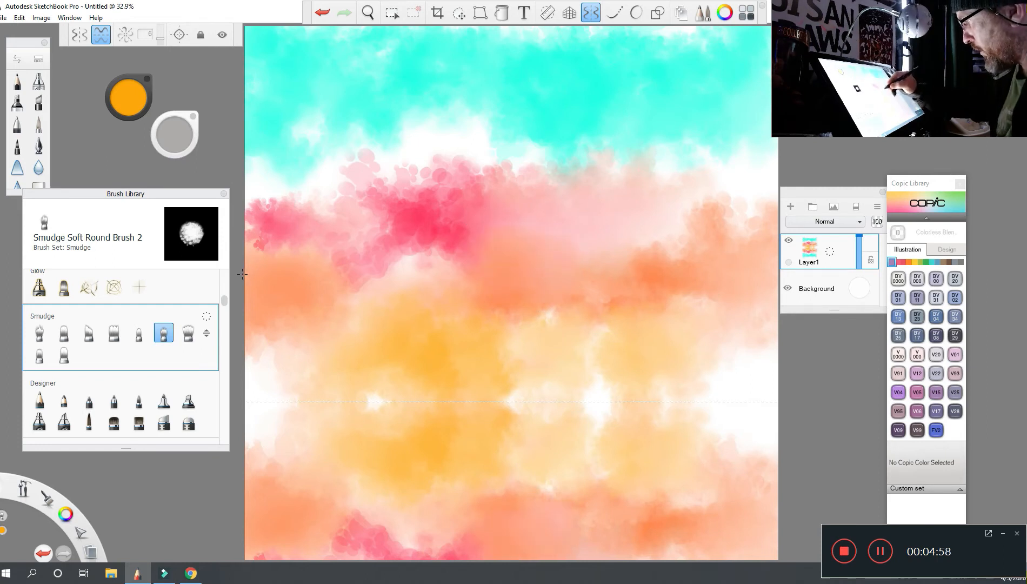
{"action": "mouse_move", "coordinate": [454, 254]}
{"action": "left_mouse_down"}
{"action": "mouse_move", "coordinate": [411, 243]}
{"action": "mouse_move", "coordinate": [379, 281]}
{"action": "left_mouse_up"}
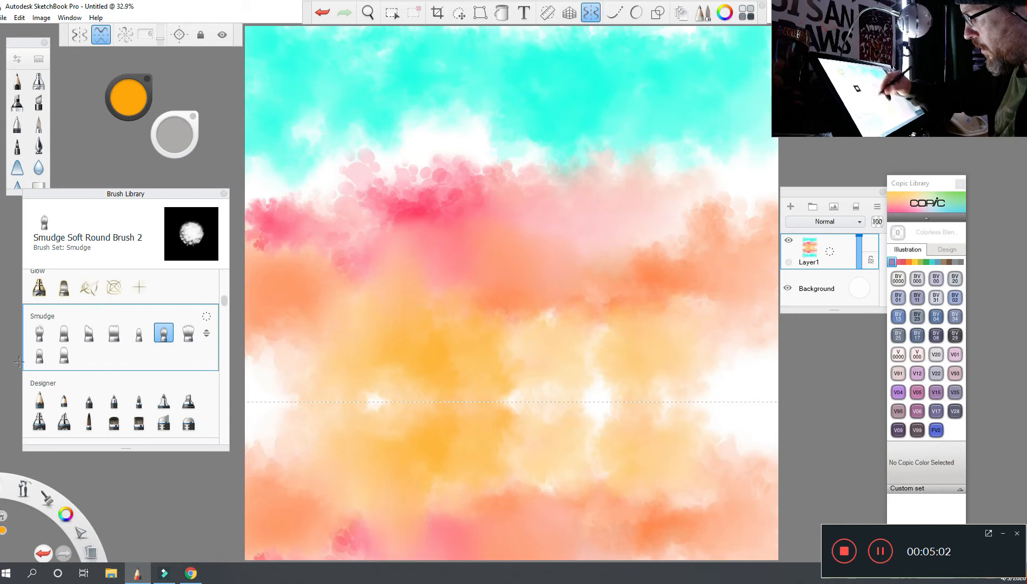
{"action": "left_click_drag", "start_coordinate": [392, 380], "coordinate": [264, 382]}
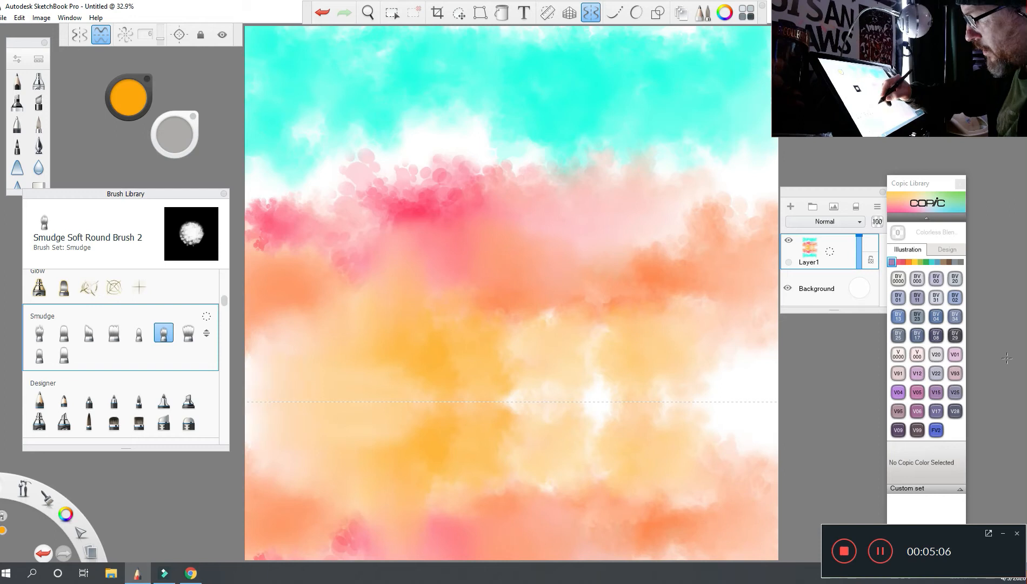
{"action": "left_click_drag", "start_coordinate": [260, 303], "coordinate": [270, 294]}
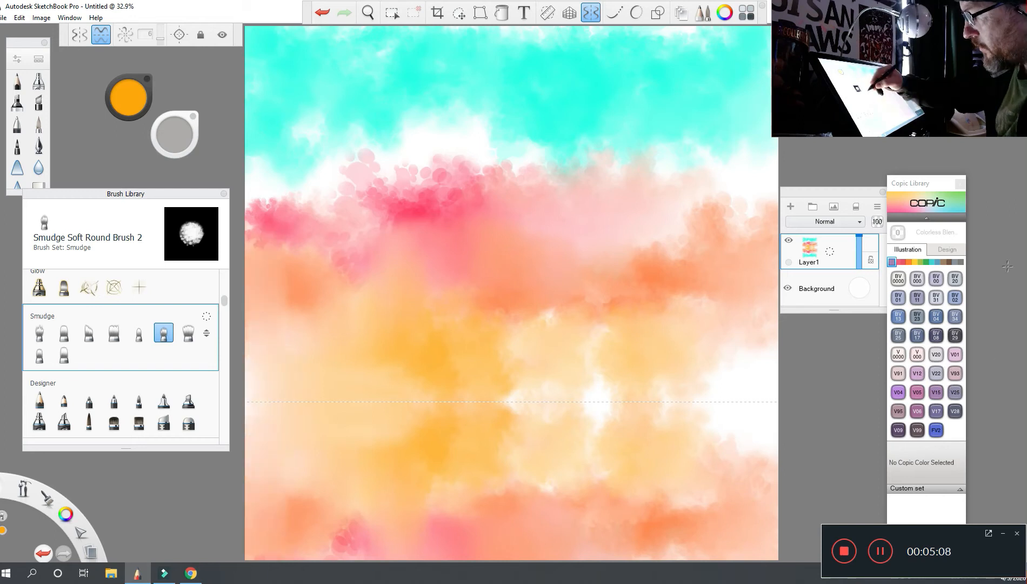
{"action": "left_click_drag", "start_coordinate": [265, 237], "coordinate": [303, 189]}
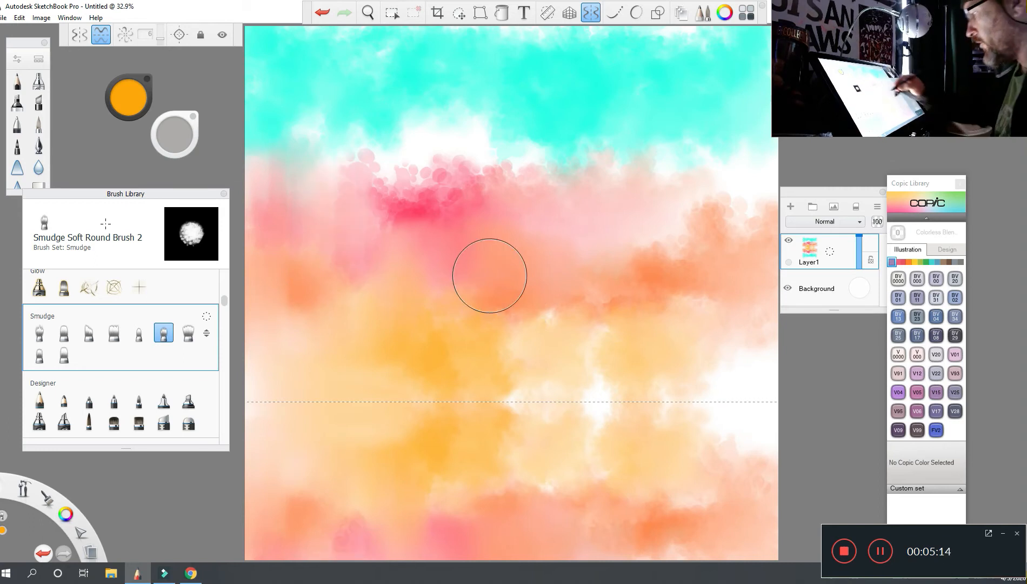
- Smudge the darkest pink cloud upward into the white gap below the turquoise band
{"action": "left_click_drag", "start_coordinate": [392, 216], "coordinate": [392, 149]}
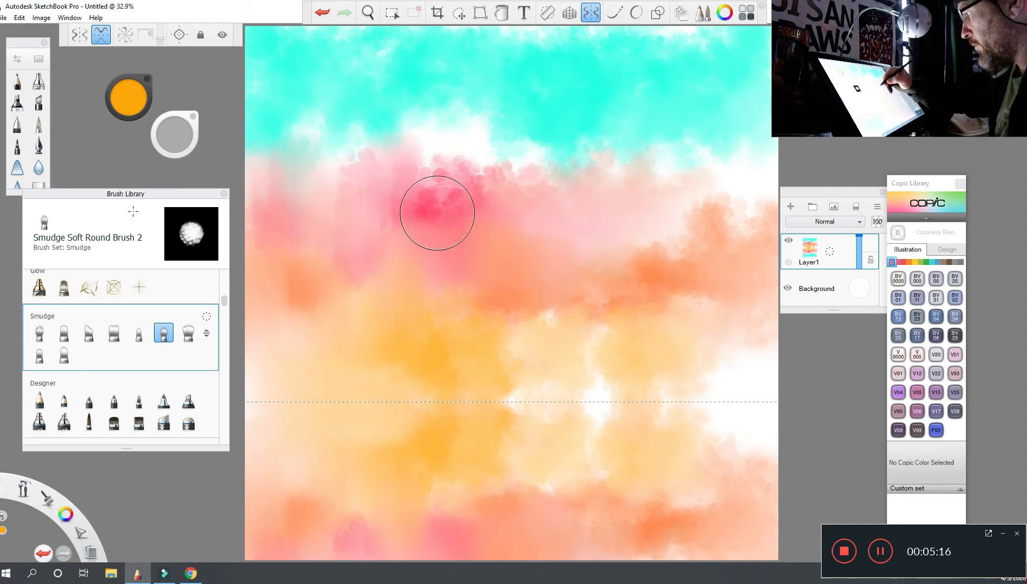
{"action": "left_click_drag", "start_coordinate": [437, 213], "coordinate": [434, 140]}
{"action": "left_click_drag", "start_coordinate": [466, 210], "coordinate": [469, 155]}
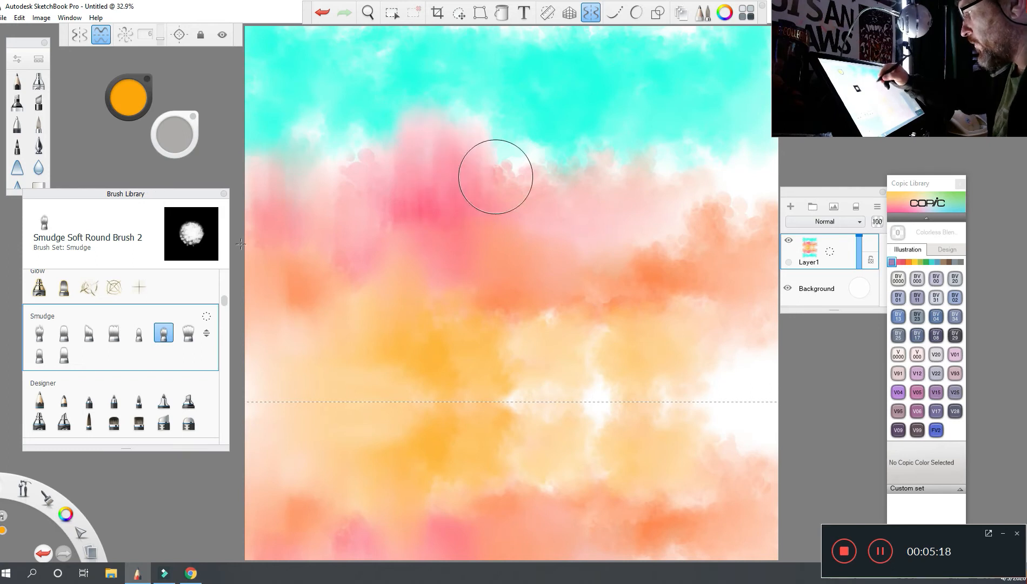
- Smudge the yellow band along the mirror line out to the canvas's right edge, closing the white gaps
{"action": "mouse_move", "coordinate": [541, 355]}
{"action": "left_mouse_down"}
{"action": "mouse_move", "coordinate": [540, 323]}
{"action": "mouse_move", "coordinate": [448, 321]}
{"action": "left_mouse_up"}
{"action": "left_click_drag", "start_coordinate": [500, 385], "coordinate": [532, 385]}
{"action": "left_click_drag", "start_coordinate": [439, 364], "coordinate": [433, 398]}
{"action": "left_click_drag", "start_coordinate": [605, 344], "coordinate": [601, 396]}
{"action": "left_click_drag", "start_coordinate": [615, 325], "coordinate": [613, 305]}
{"action": "left_click_drag", "start_coordinate": [670, 358], "coordinate": [672, 396]}
{"action": "mouse_move", "coordinate": [738, 376]}
{"action": "left_mouse_down"}
{"action": "mouse_move", "coordinate": [750, 382]}
{"action": "mouse_move", "coordinate": [748, 367]}
{"action": "left_mouse_up"}
{"action": "left_click_drag", "start_coordinate": [720, 318], "coordinate": [724, 355]}
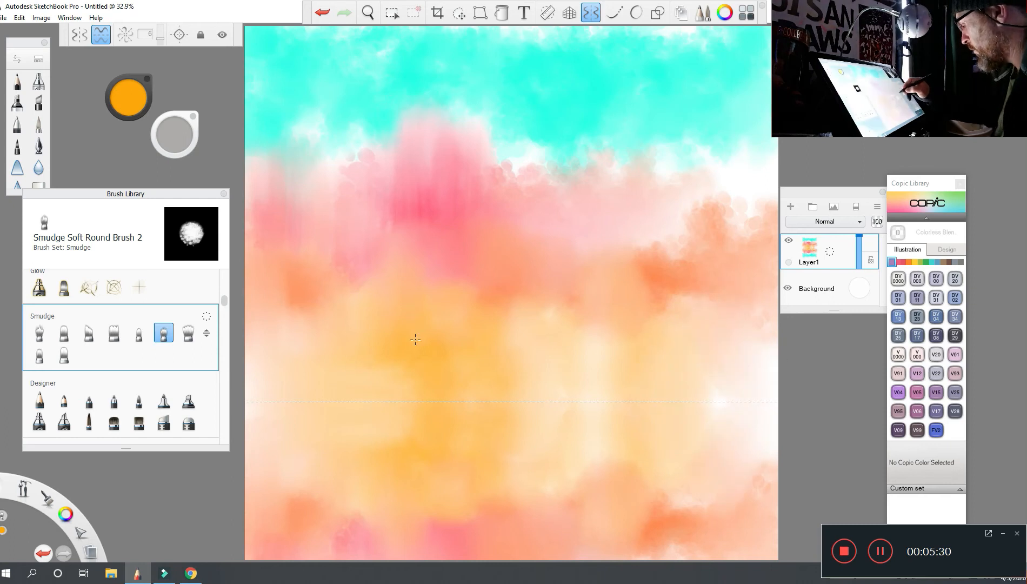
{"action": "left_click_drag", "start_coordinate": [739, 388], "coordinate": [746, 373]}
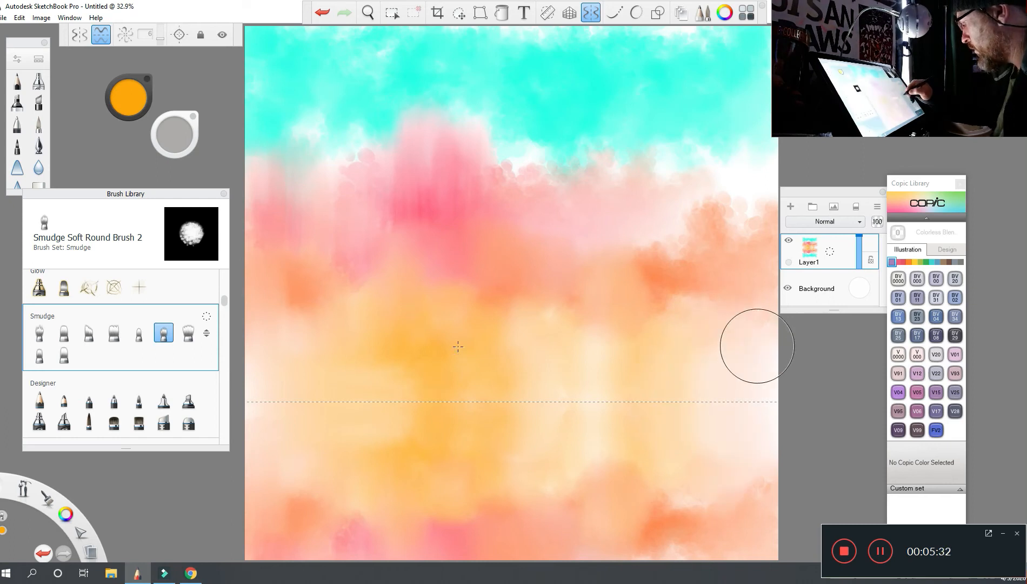
- Blend the orange clouds near the right edge, the pink-turquoise boundary and the turquoise band into smooth transitions
{"action": "left_click_drag", "start_coordinate": [758, 319], "coordinate": [750, 281]}
{"action": "mouse_move", "coordinate": [679, 273]}
{"action": "left_mouse_down"}
{"action": "mouse_move", "coordinate": [676, 237]}
{"action": "mouse_move", "coordinate": [736, 201]}
{"action": "left_mouse_up"}
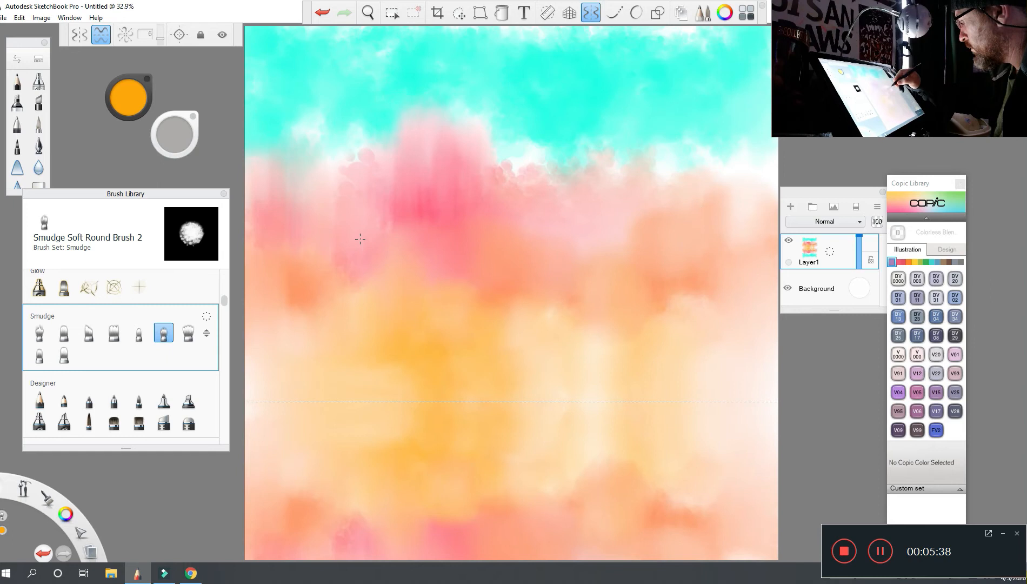
{"action": "mouse_move", "coordinate": [491, 162]}
{"action": "left_mouse_down"}
{"action": "mouse_move", "coordinate": [540, 159]}
{"action": "mouse_move", "coordinate": [596, 182]}
{"action": "left_mouse_up"}
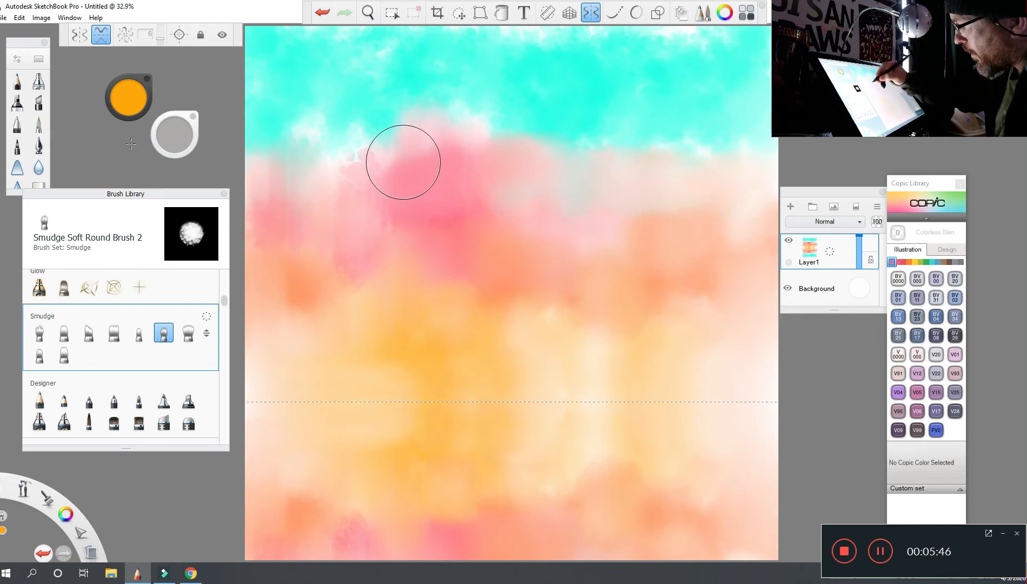
{"action": "mouse_move", "coordinate": [424, 150]}
{"action": "left_mouse_down"}
{"action": "mouse_move", "coordinate": [347, 176]}
{"action": "mouse_move", "coordinate": [301, 208]}
{"action": "mouse_move", "coordinate": [262, 190]}
{"action": "left_mouse_up"}
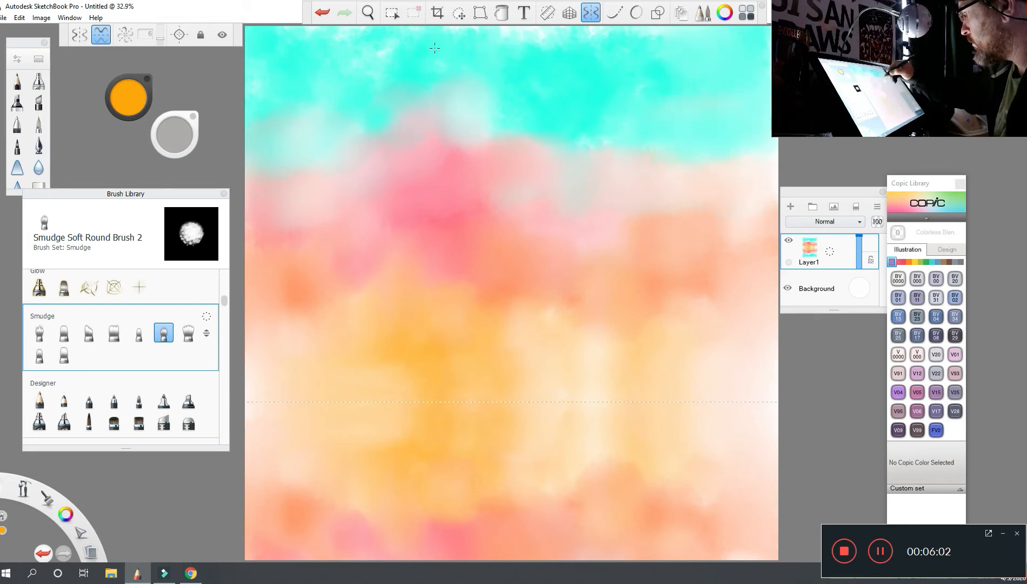
{"action": "left_click_drag", "start_coordinate": [627, 65], "coordinate": [497, 59]}
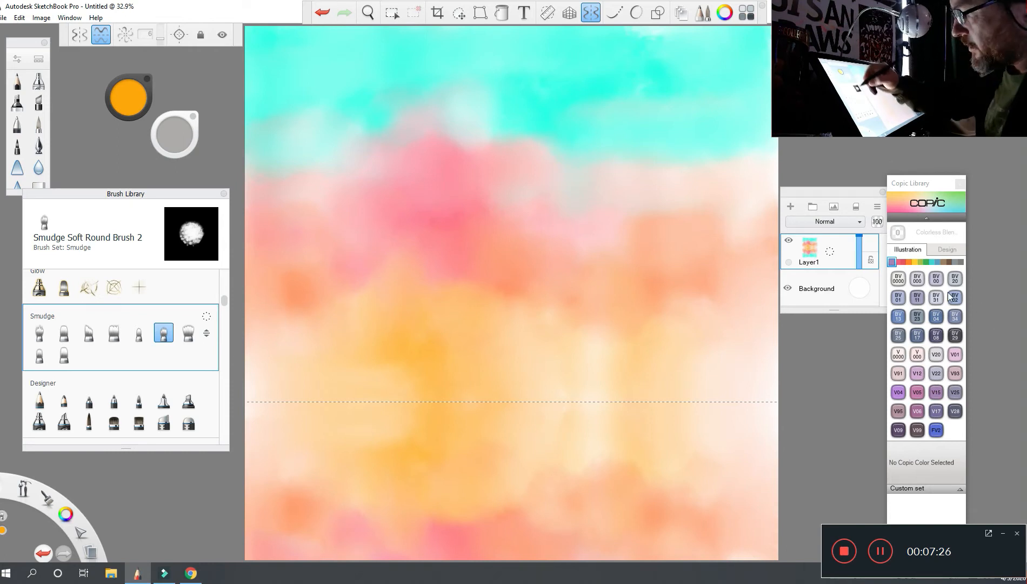
- Return to the Salty Watercolor brush, add two new layers above Layer1 and make Layer2 active
{"action": "scroll", "coordinate": [964, 303], "scroll_direction": "down", "scroll_amount": 5}
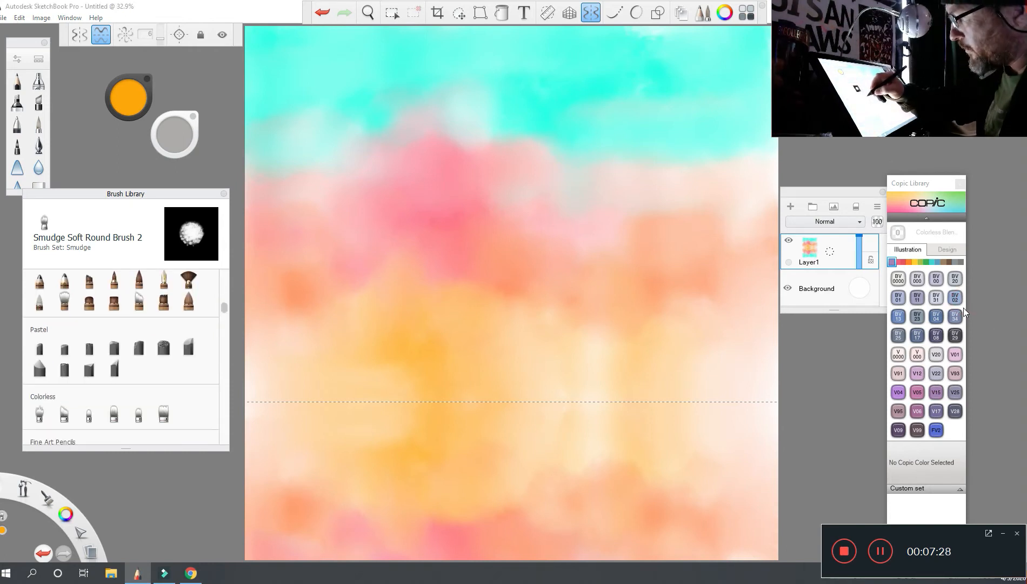
{"action": "left_click", "coordinate": [188, 322]}
{"action": "left_click_drag", "start_coordinate": [320, 317], "coordinate": [371, 318]}
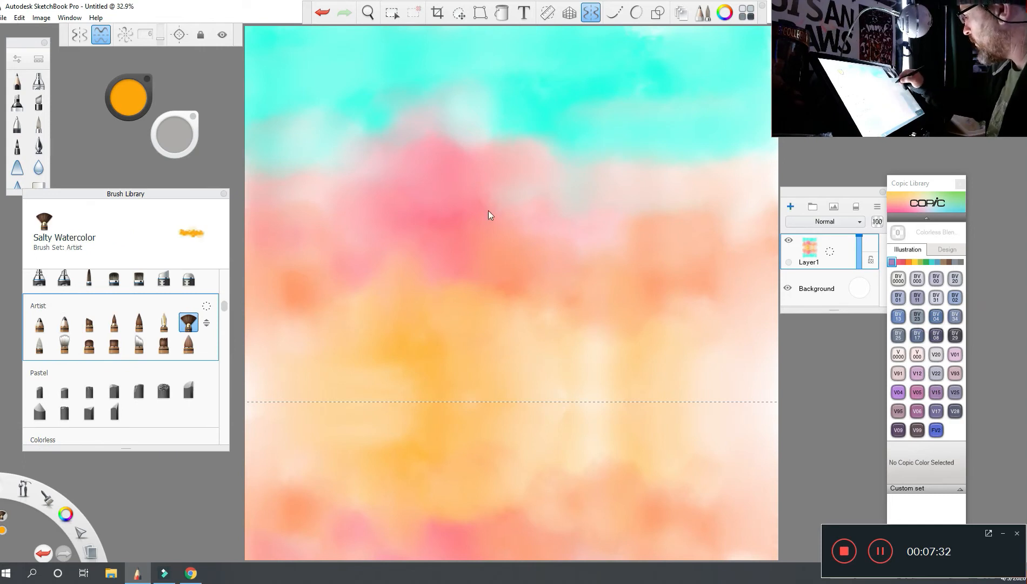
{"action": "key", "text": "ctrl+shift+n"}
{"action": "key", "text": "ctrl+shift+n"}
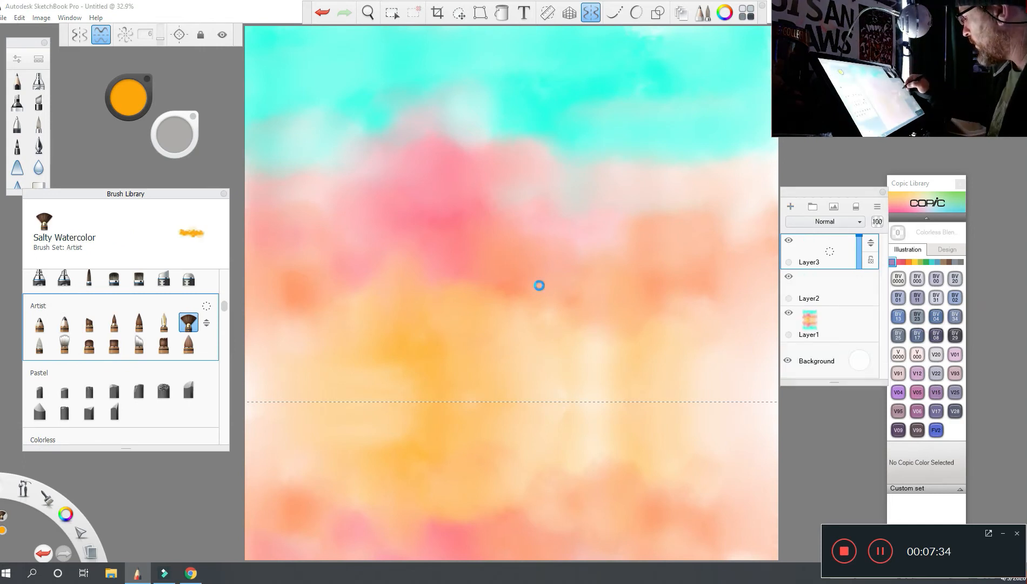
{"action": "left_click", "coordinate": [813, 288]}
{"action": "key", "text": "c"}
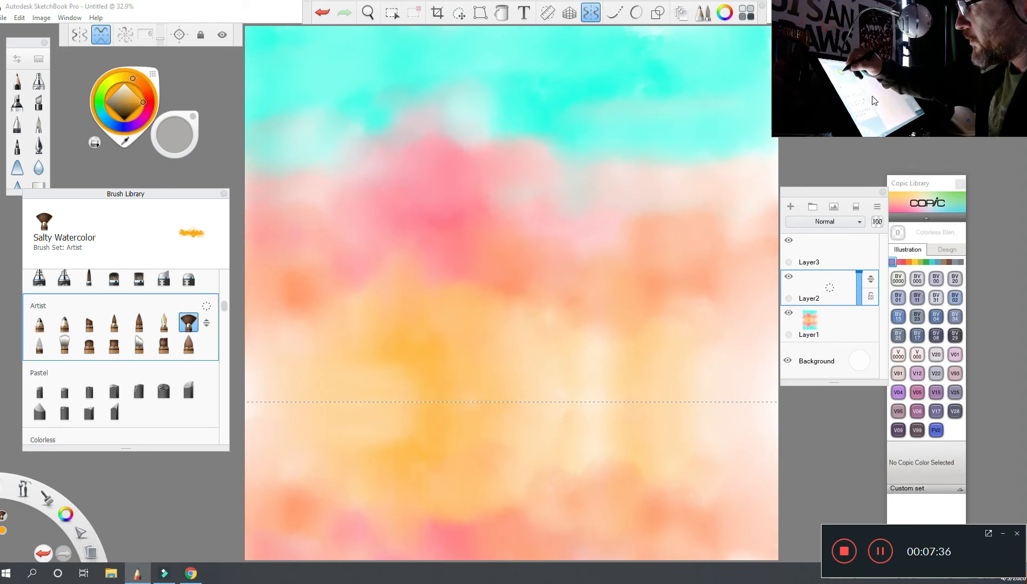
{"action": "key", "text": "c"}
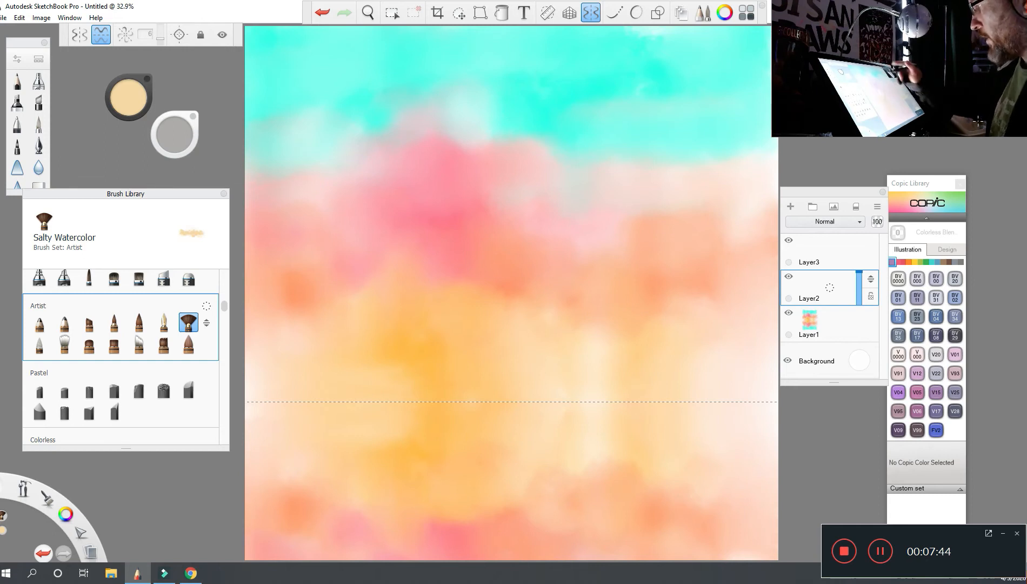
{"action": "left_click_drag", "start_coordinate": [401, 135], "coordinate": [448, 137]}
{"action": "key", "text": "ctrl+z"}
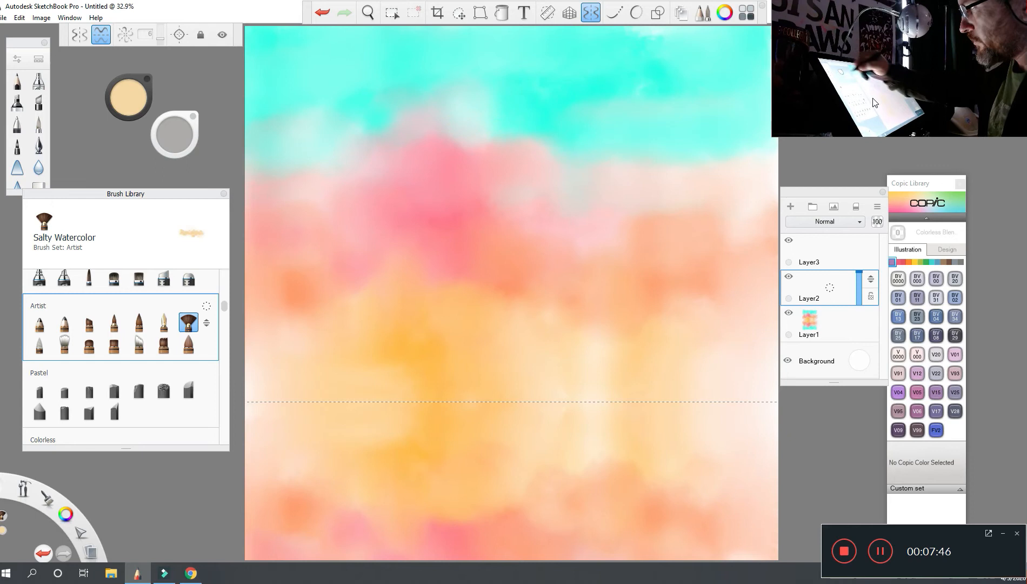
- Set the color to pale cream and paint small clouds on Layer2 along the left part of the pink-turquoise boundary
{"action": "left_click", "coordinate": [129, 97]}
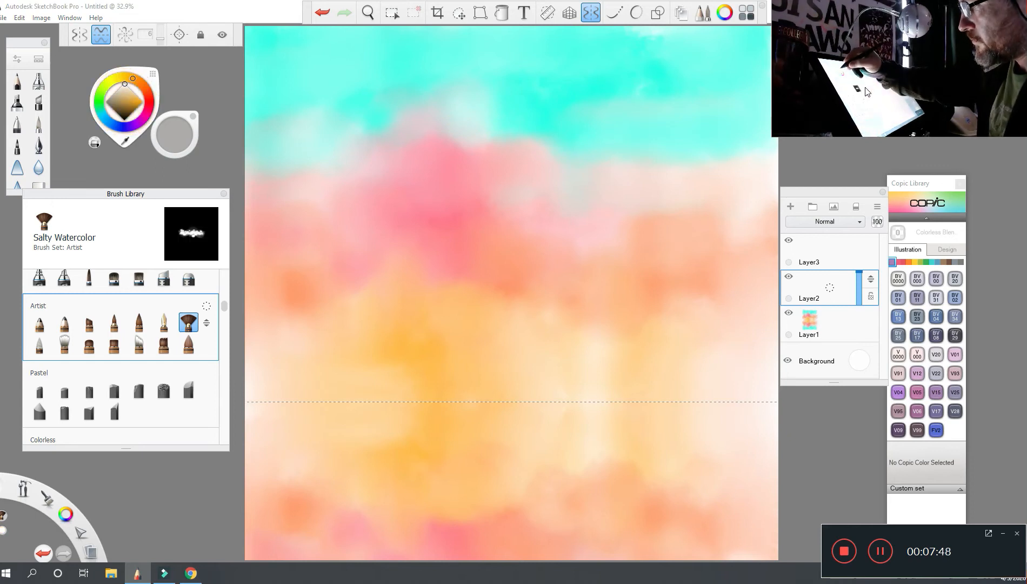
{"action": "left_click", "coordinate": [866, 91]}
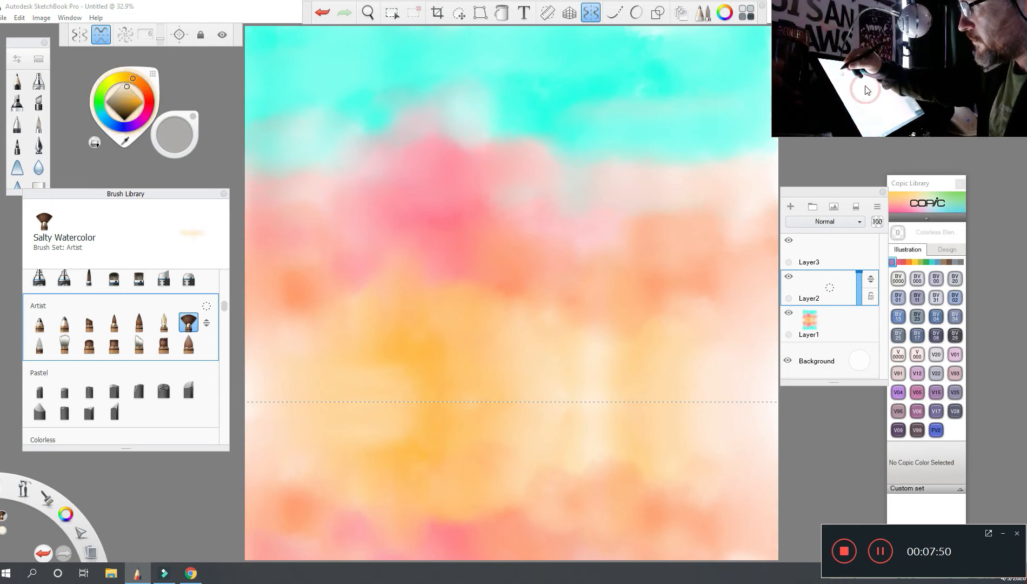
{"action": "mouse_move", "coordinate": [329, 98]}
{"action": "left_mouse_down"}
{"action": "mouse_move", "coordinate": [378, 101]}
{"action": "mouse_move", "coordinate": [391, 133]}
{"action": "mouse_move", "coordinate": [416, 137]}
{"action": "mouse_move", "coordinate": [422, 120]}
{"action": "mouse_move", "coordinate": [500, 125]}
{"action": "mouse_move", "coordinate": [446, 143]}
{"action": "left_mouse_up"}
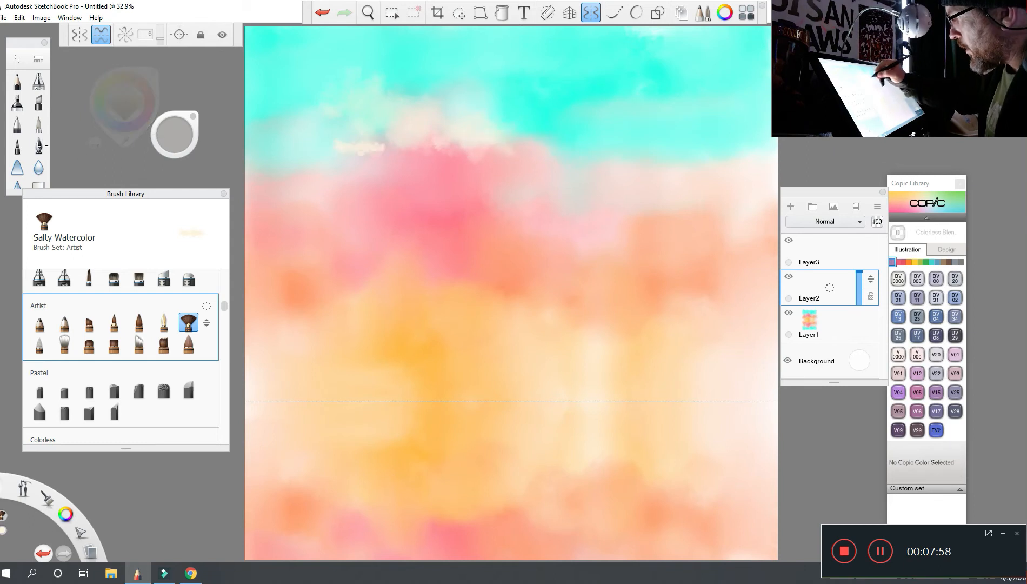
{"action": "mouse_move", "coordinate": [290, 133]}
{"action": "left_mouse_down"}
{"action": "mouse_move", "coordinate": [261, 134]}
{"action": "mouse_move", "coordinate": [332, 121]}
{"action": "left_mouse_up"}
{"action": "left_click_drag", "start_coordinate": [434, 152], "coordinate": [390, 152]}
{"action": "key", "text": "ctrl+z"}
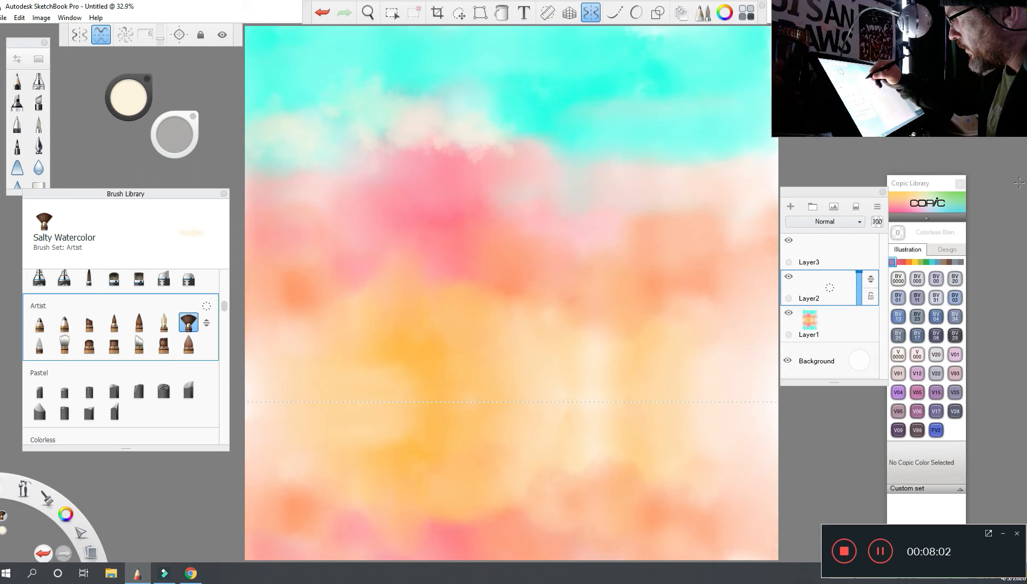
{"action": "left_click_drag", "start_coordinate": [504, 216], "coordinate": [455, 216]}
{"action": "key", "text": "ctrl+z"}
{"action": "left_click", "coordinate": [557, 142]}
{"action": "key", "text": "ctrl+z"}
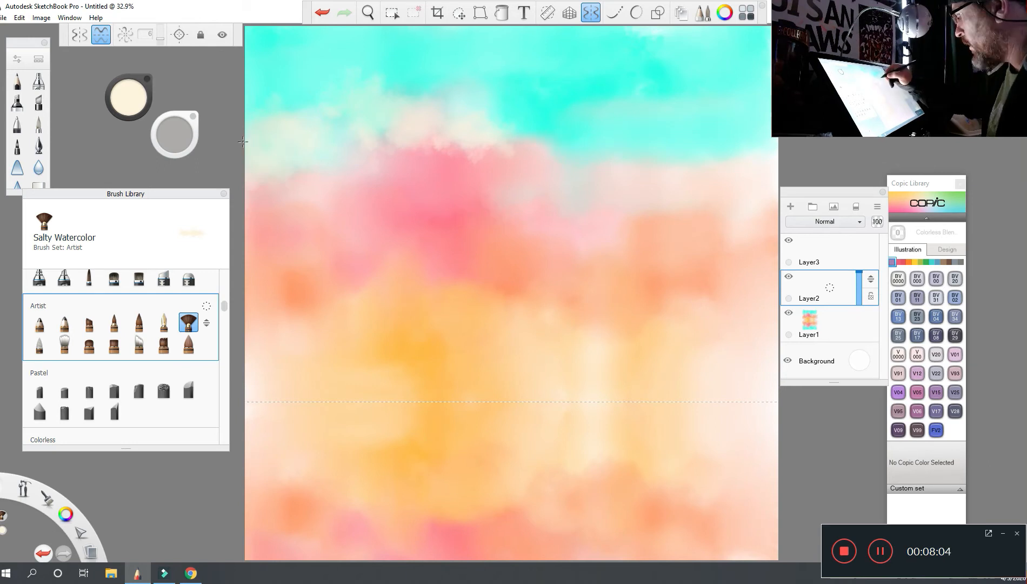
- Paint pale cream clouds along the middle and right part of the turquoise band's lower edge
{"action": "left_click_drag", "start_coordinate": [548, 123], "coordinate": [548, 152]}
{"action": "left_click", "coordinate": [611, 149]}
{"action": "left_click_drag", "start_coordinate": [610, 148], "coordinate": [582, 147]}
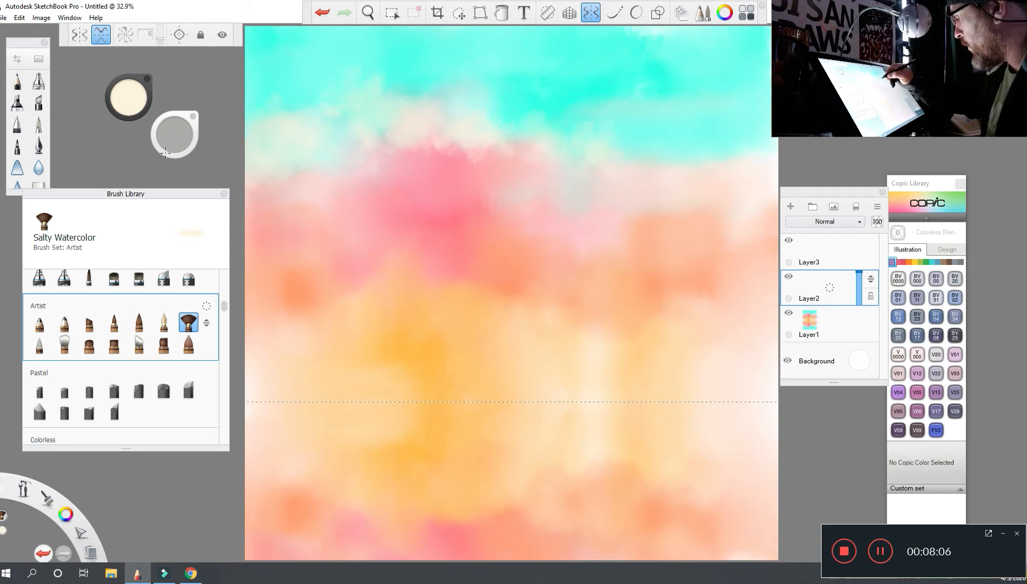
{"action": "left_click_drag", "start_coordinate": [466, 153], "coordinate": [454, 166]}
{"action": "left_click", "coordinate": [527, 169]}
{"action": "left_click", "coordinate": [551, 161]}
{"action": "left_click", "coordinate": [520, 124]}
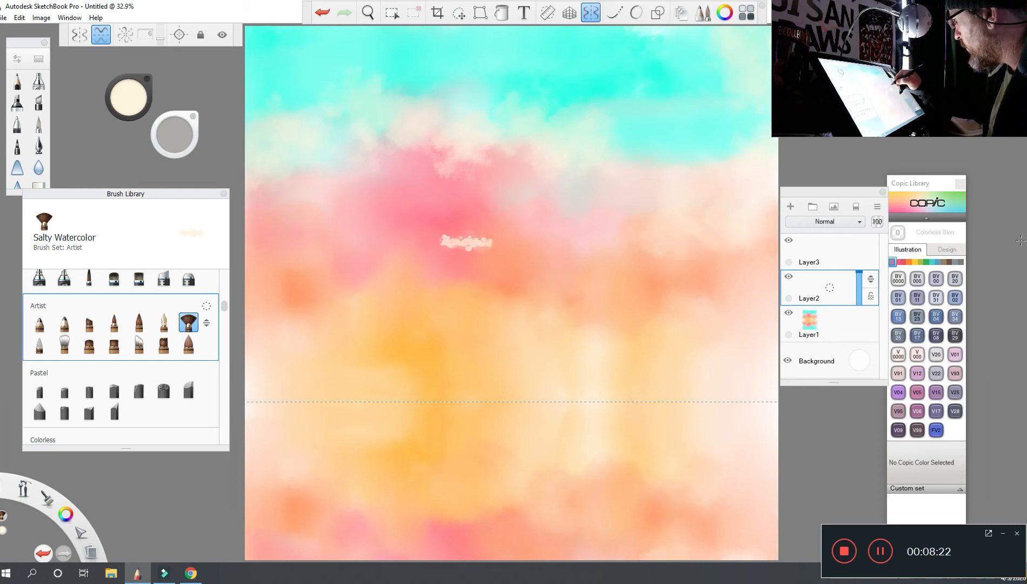
- Paint pale cream clouds over the pink and orange areas in the canvas's left part
{"action": "mouse_move", "coordinate": [270, 229]}
{"action": "left_mouse_down"}
{"action": "mouse_move", "coordinate": [269, 242]}
{"action": "mouse_move", "coordinate": [311, 236]}
{"action": "mouse_move", "coordinate": [303, 227]}
{"action": "left_mouse_up"}
{"action": "left_click_drag", "start_coordinate": [389, 234], "coordinate": [396, 252]}
{"action": "mouse_move", "coordinate": [324, 260]}
{"action": "left_mouse_down"}
{"action": "mouse_move", "coordinate": [287, 302]}
{"action": "mouse_move", "coordinate": [308, 308]}
{"action": "left_mouse_up"}
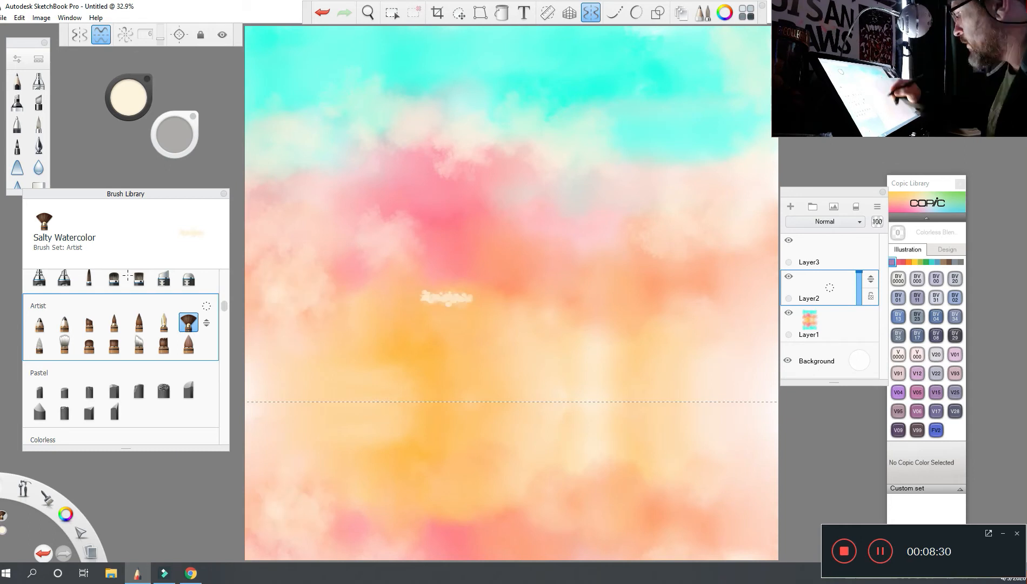
{"action": "left_click_drag", "start_coordinate": [373, 227], "coordinate": [411, 200]}
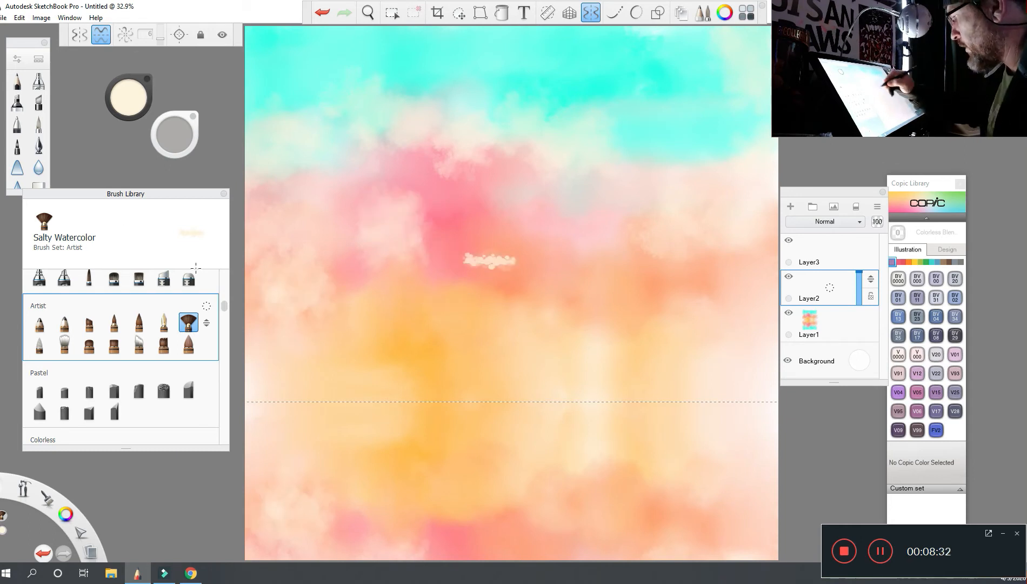
- Paint pale cream clouds along the transition from the pink and orange band to the yellow area
{"action": "mouse_move", "coordinate": [425, 251]}
{"action": "left_mouse_down"}
{"action": "mouse_move", "coordinate": [453, 268]}
{"action": "mouse_move", "coordinate": [524, 243]}
{"action": "left_mouse_up"}
{"action": "left_click_drag", "start_coordinate": [519, 294], "coordinate": [567, 254]}
{"action": "left_click_drag", "start_coordinate": [635, 303], "coordinate": [684, 303]}
{"action": "mouse_move", "coordinate": [457, 286]}
{"action": "left_mouse_down"}
{"action": "mouse_move", "coordinate": [505, 278]}
{"action": "mouse_move", "coordinate": [343, 286]}
{"action": "left_mouse_up"}
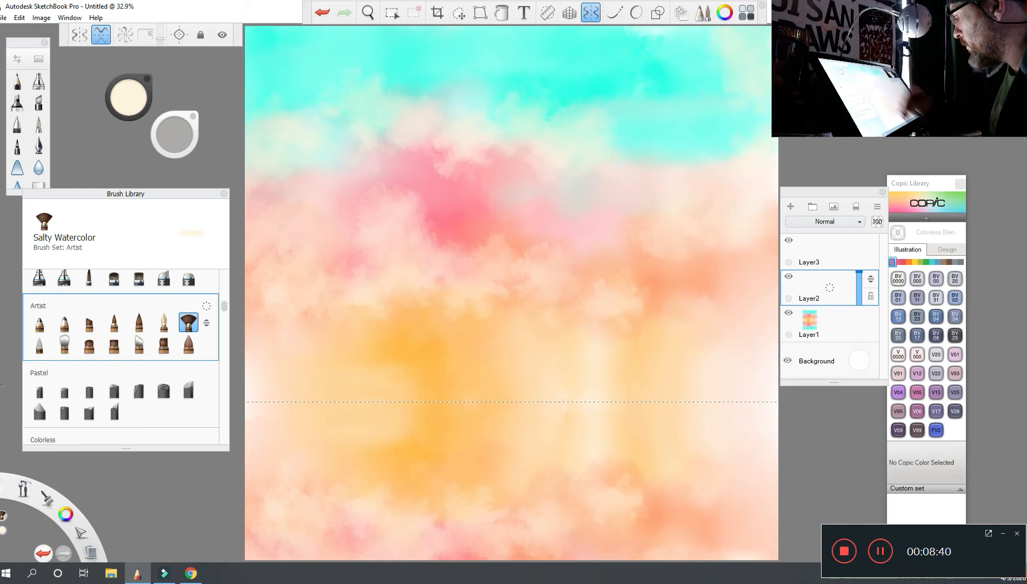
- Paint more pale cream clouds on Layer2 over the orange area, the pink area and the turquoise band's left edge
{"action": "left_click_drag", "start_coordinate": [626, 314], "coordinate": [723, 308]}
{"action": "left_click_drag", "start_coordinate": [586, 174], "coordinate": [500, 179]}
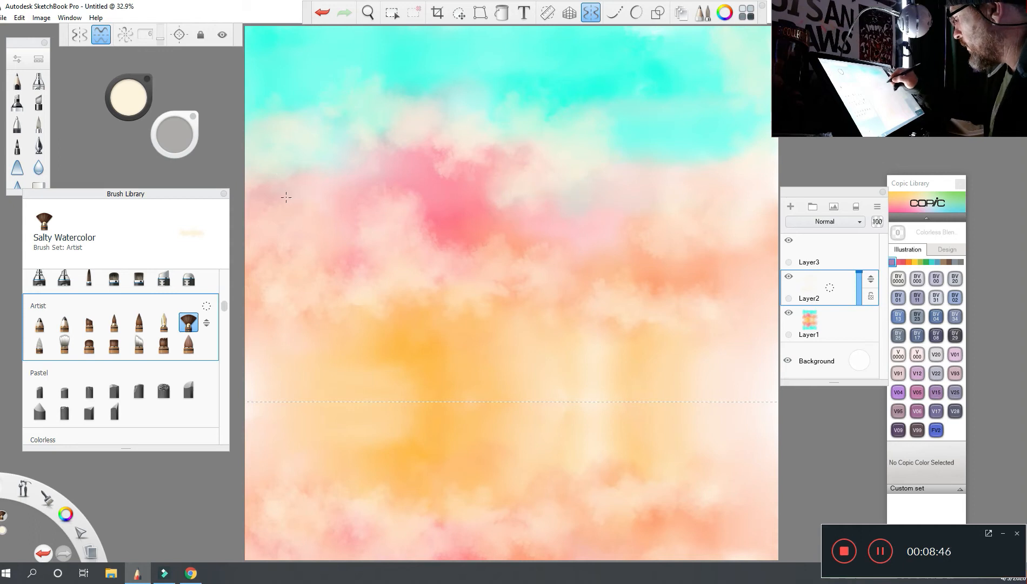
{"action": "left_click_drag", "start_coordinate": [581, 192], "coordinate": [570, 224]}
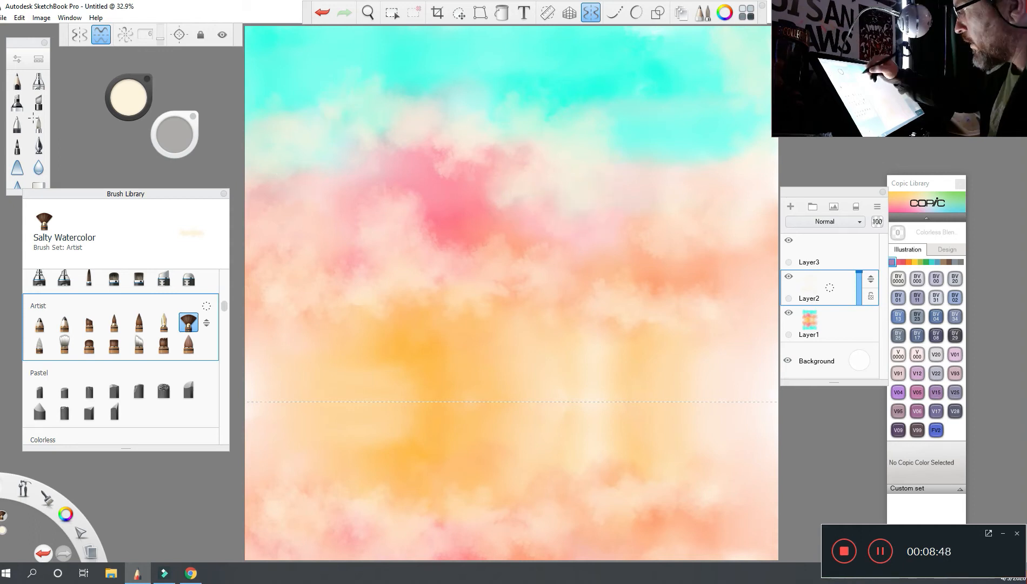
{"action": "left_click_drag", "start_coordinate": [254, 104], "coordinate": [291, 97]}
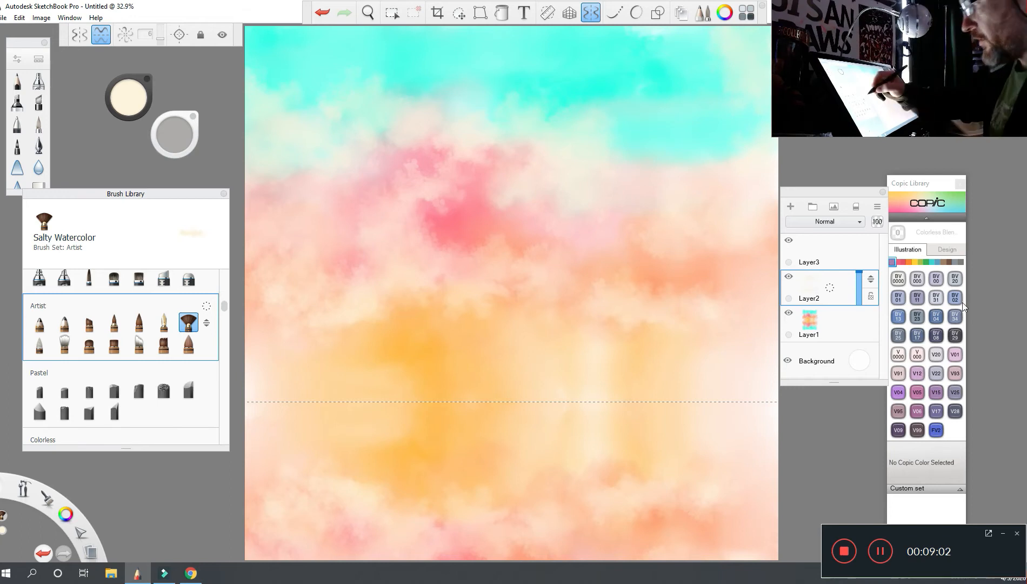
- Choose Smudge Soft Round Brush 2 and soften the edges of the cream clouds on Layer2
{"action": "left_click_drag", "start_coordinate": [224, 306], "coordinate": [224, 300]}
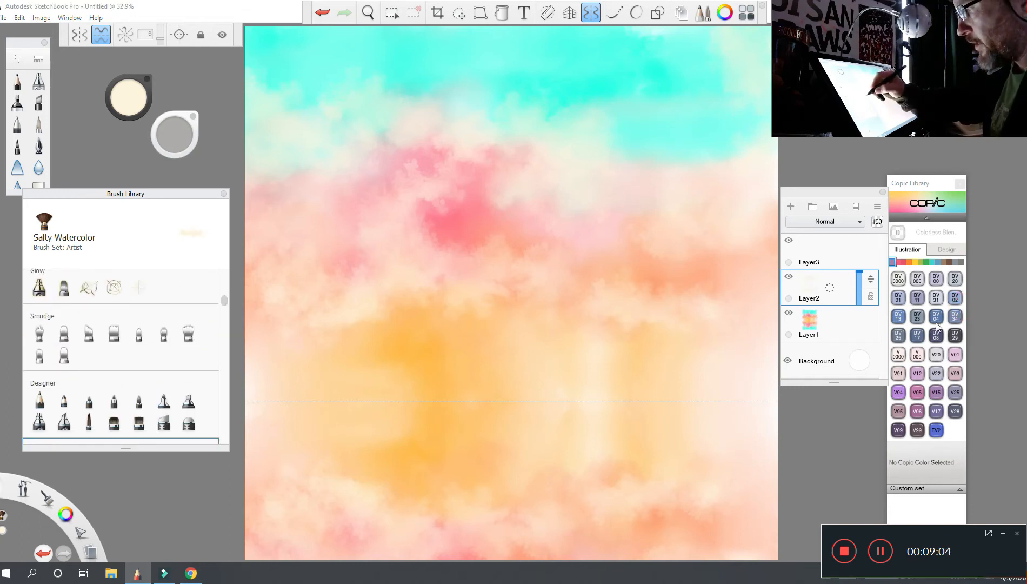
{"action": "left_click", "coordinate": [164, 332]}
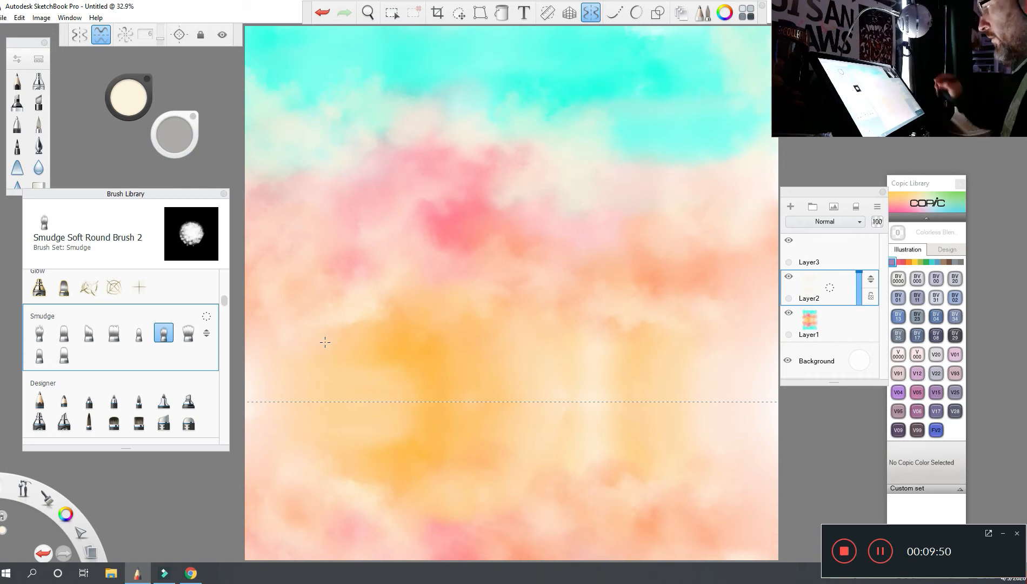
- Try pale, deep and greyish blue background colors behind the painting and return the background to white
{"action": "left_click", "coordinate": [557, 361]}
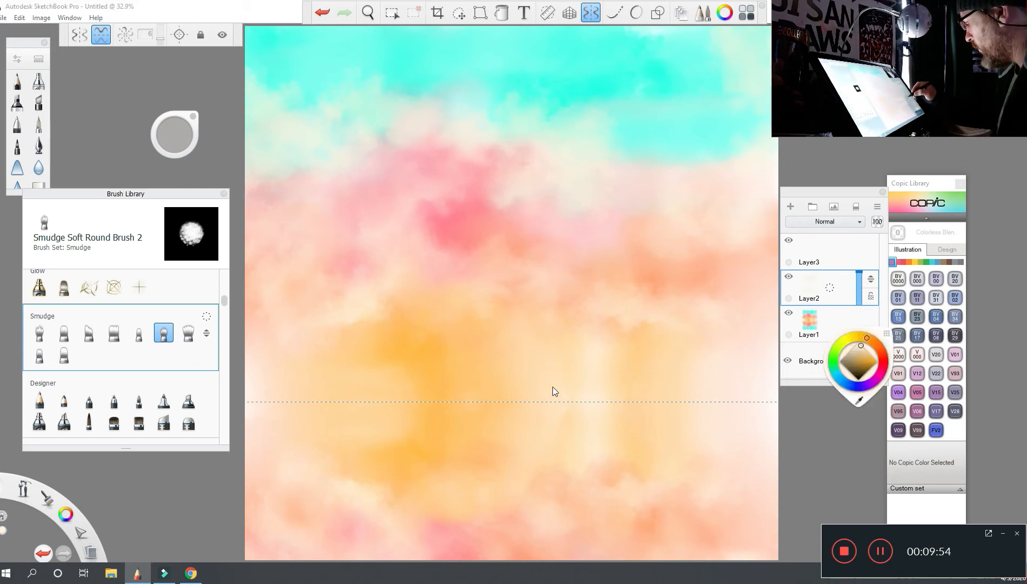
{"action": "left_click", "coordinate": [552, 387]}
{"action": "left_click", "coordinate": [559, 358]}
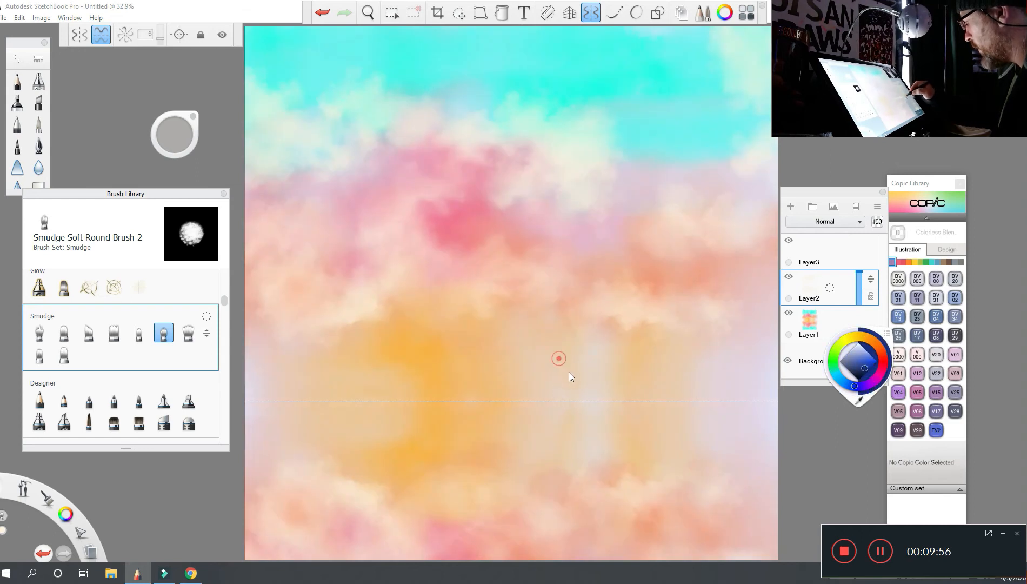
{"action": "left_click", "coordinate": [568, 356]}
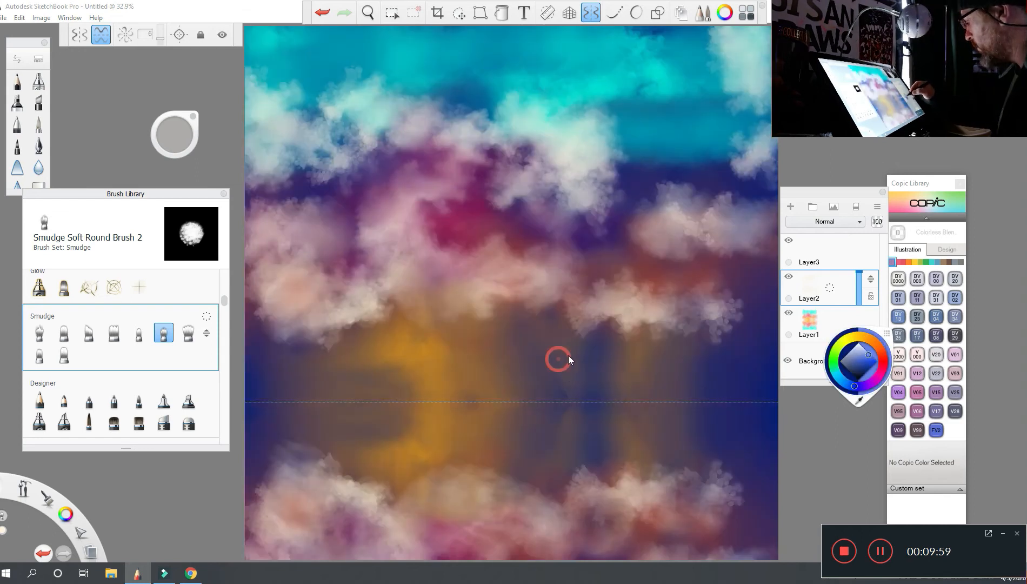
{"action": "left_click", "coordinate": [548, 353]}
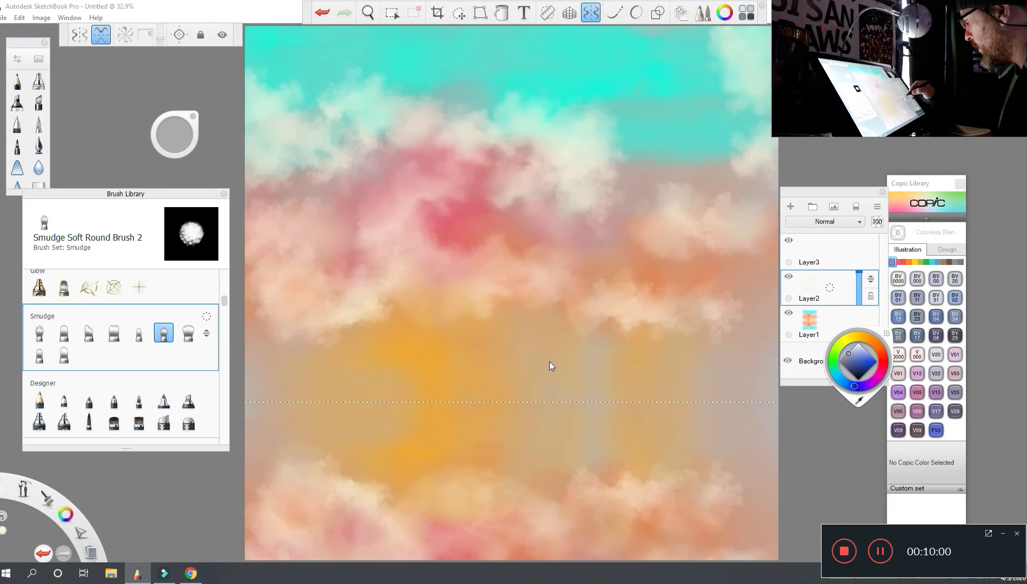
{"action": "left_click", "coordinate": [556, 362]}
{"action": "left_click", "coordinate": [559, 362]}
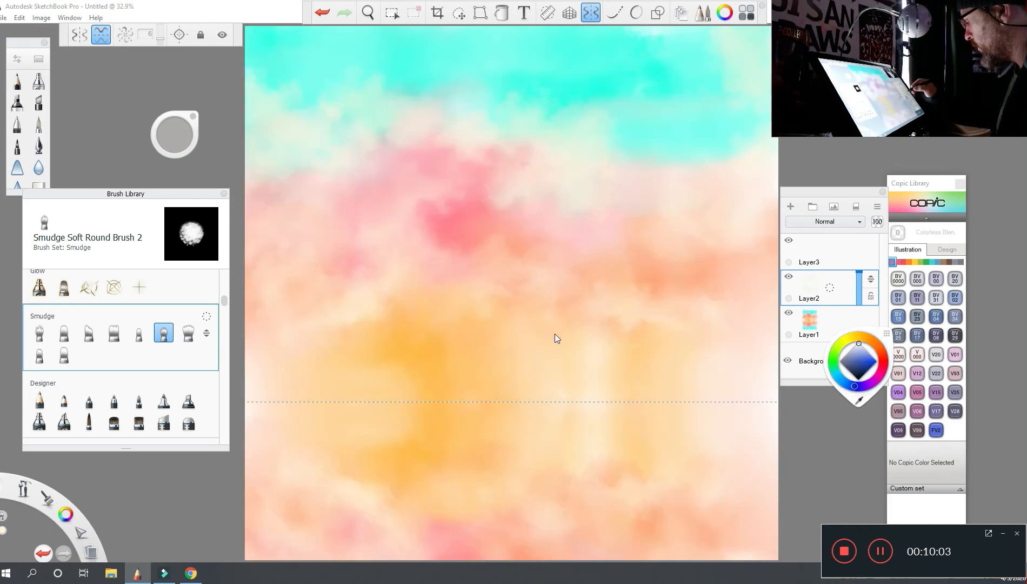
{"action": "left_click", "coordinate": [557, 333]}
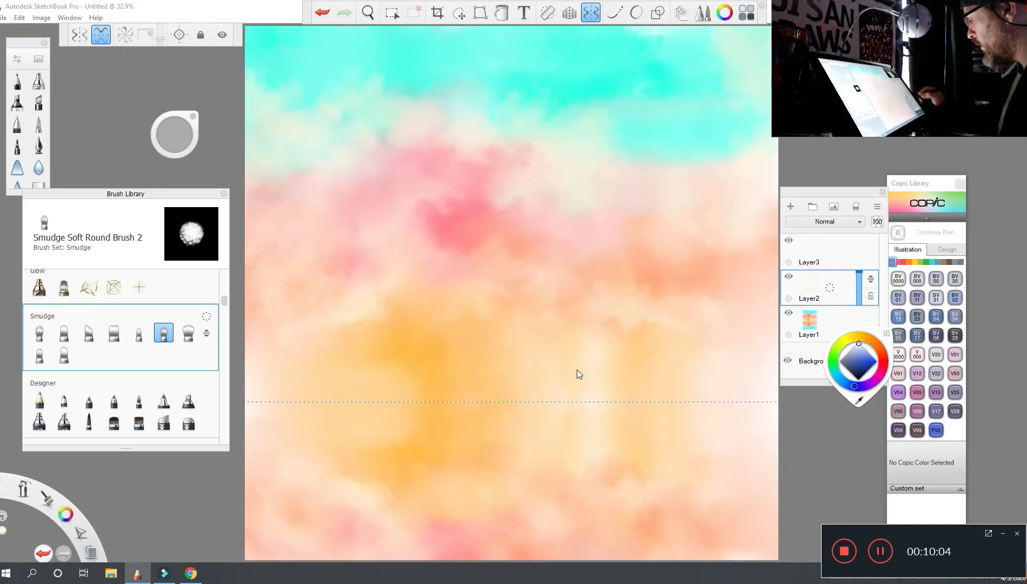
- Try bright and muted green background colors behind the painting and return the background to white
{"action": "left_click", "coordinate": [532, 371]}
{"action": "left_click", "coordinate": [535, 374]}
{"action": "left_click", "coordinate": [533, 372]}
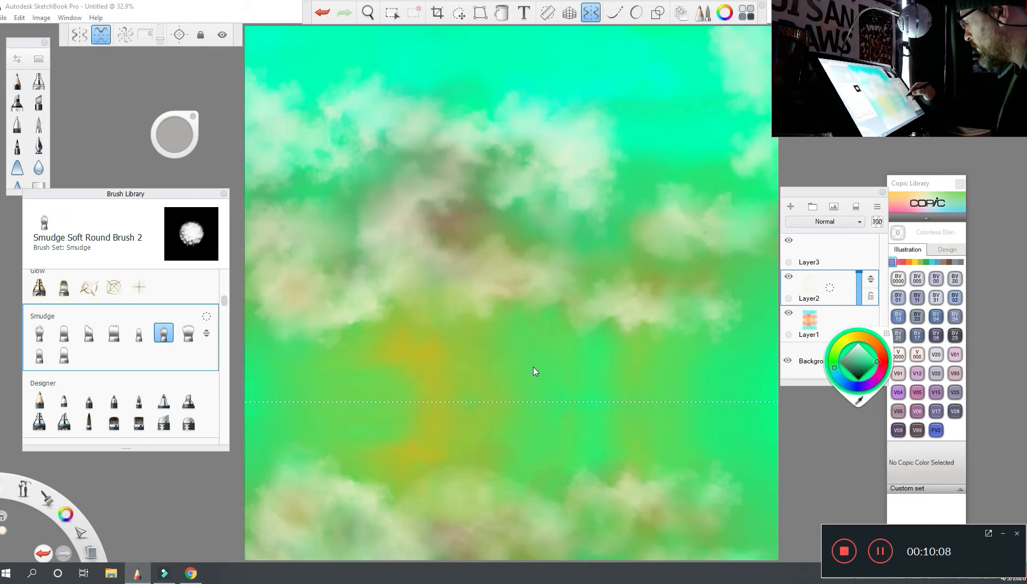
{"action": "left_click", "coordinate": [563, 357]}
{"action": "left_click", "coordinate": [560, 345]}
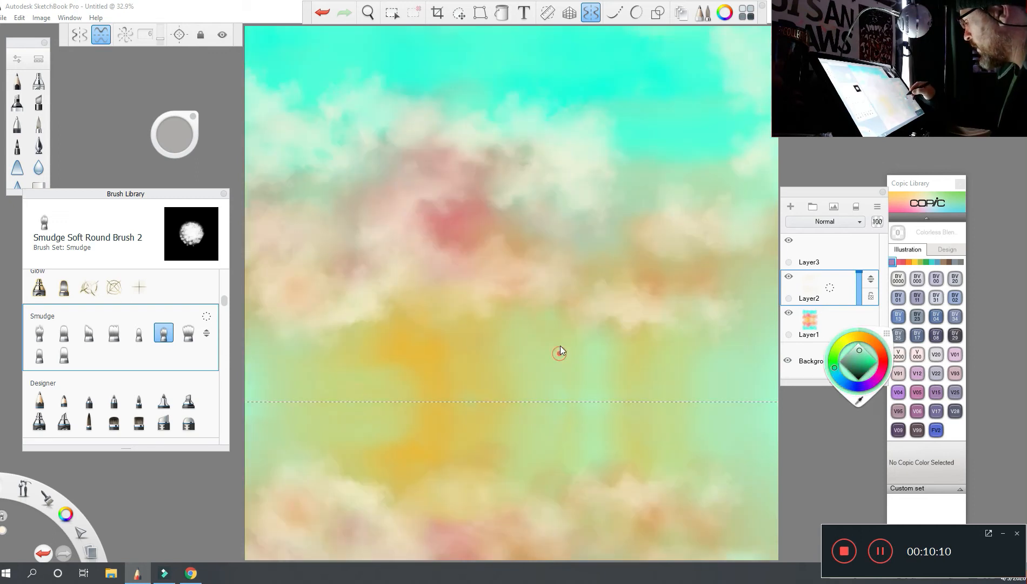
{"action": "left_click", "coordinate": [563, 349]}
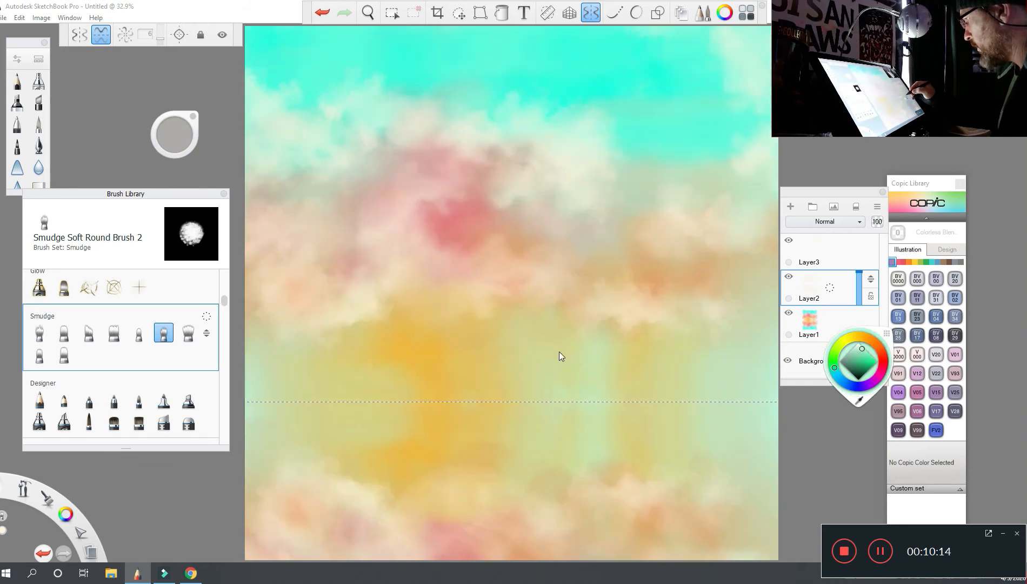
{"action": "left_click", "coordinate": [559, 354]}
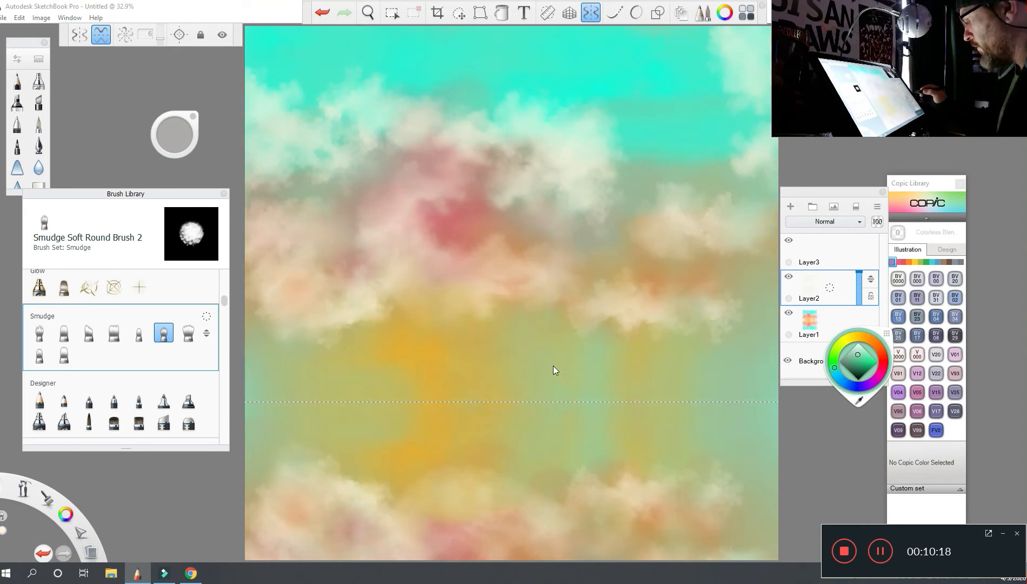
{"action": "left_click", "coordinate": [859, 344]}
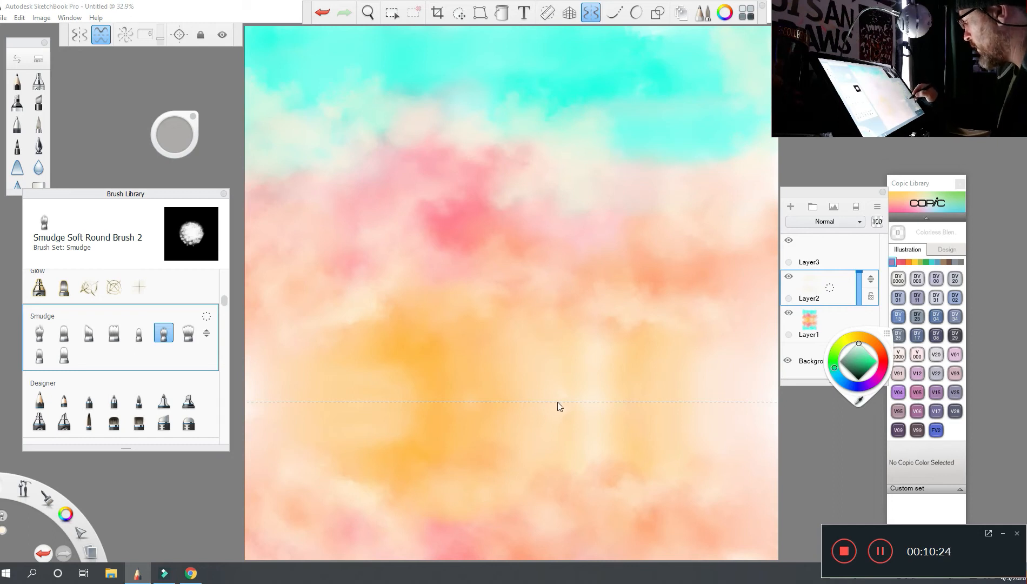
- Make Layer2 active and smudge the cream clouds over the pink-orange and yellow transition further
{"action": "left_click", "coordinate": [553, 253]}
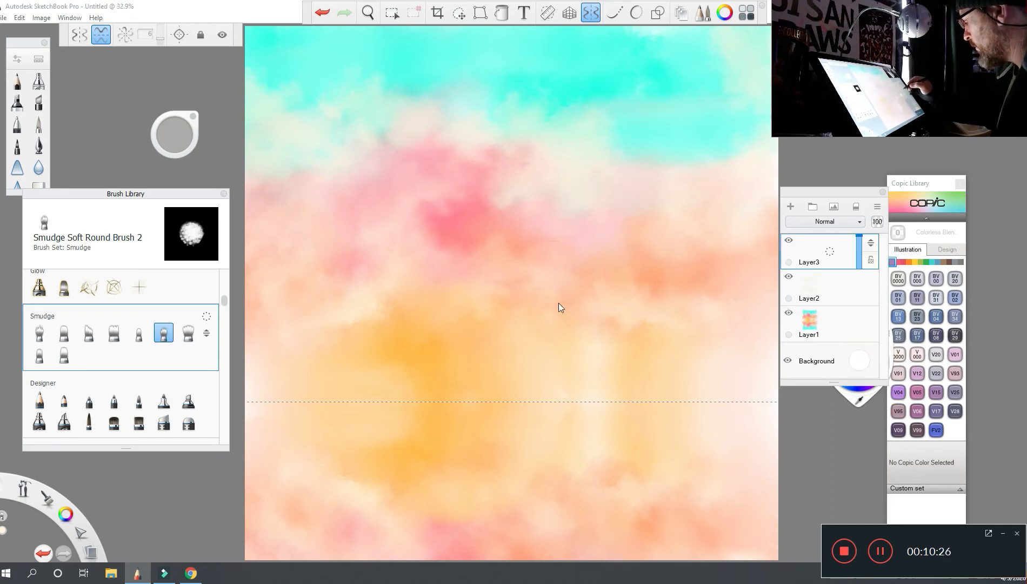
{"action": "left_click", "coordinate": [543, 290]}
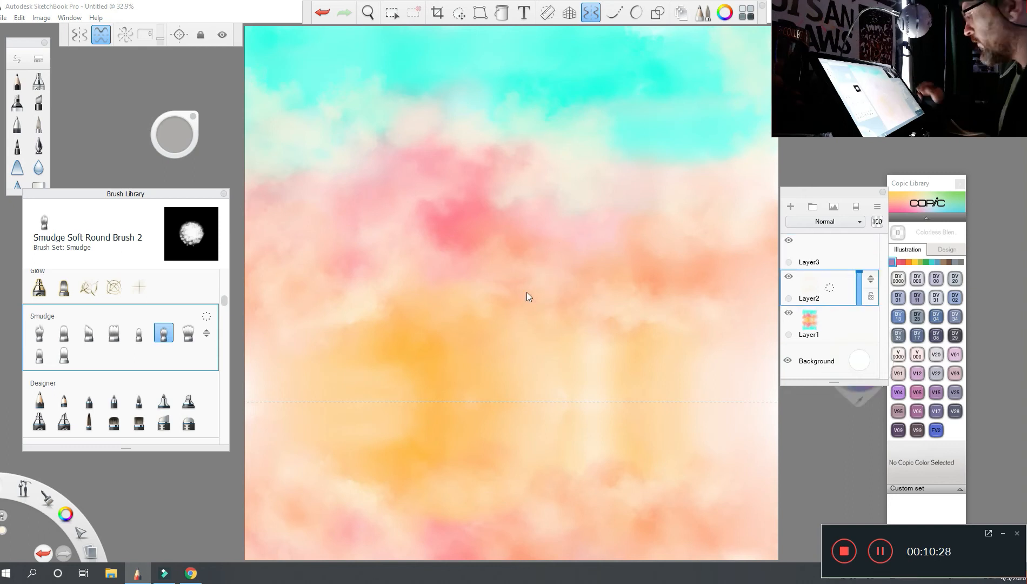
{"action": "left_click", "coordinate": [556, 251]}
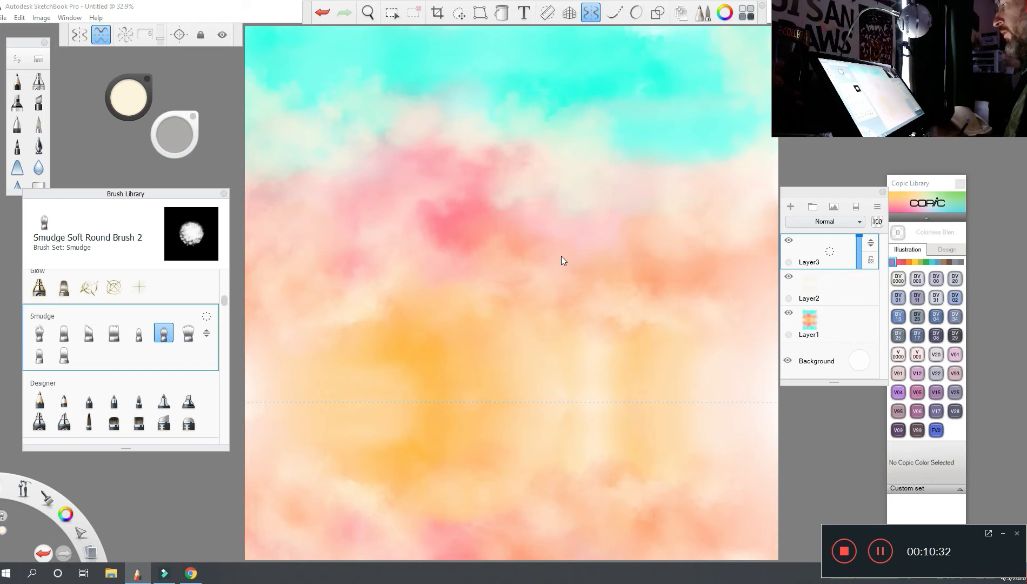
{"action": "left_click", "coordinate": [551, 287]}
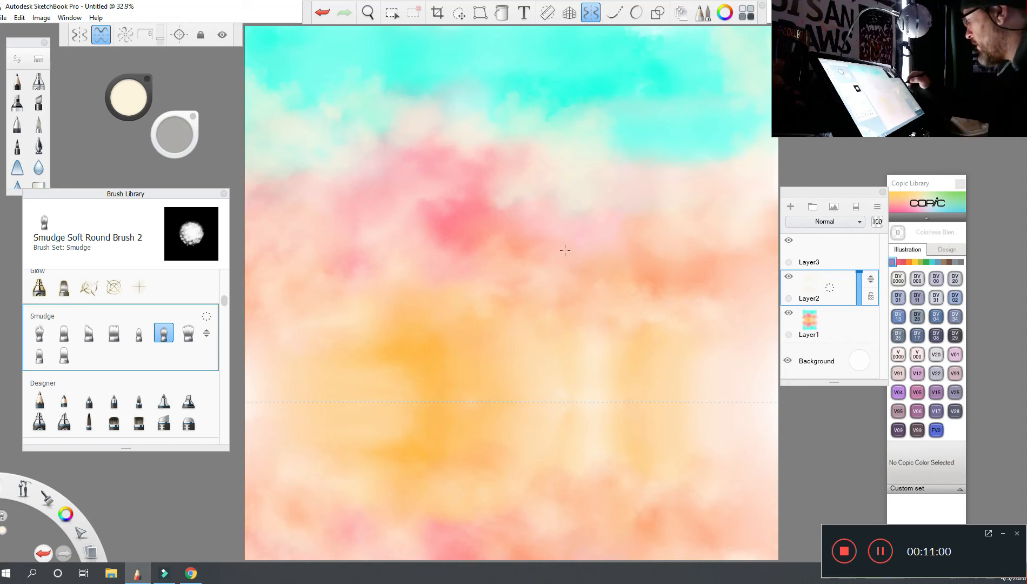
- Activate Layer3, choose the Airbrush, set its color to dark navy blue and adjust the brush size
{"action": "left_click", "coordinate": [821, 252]}
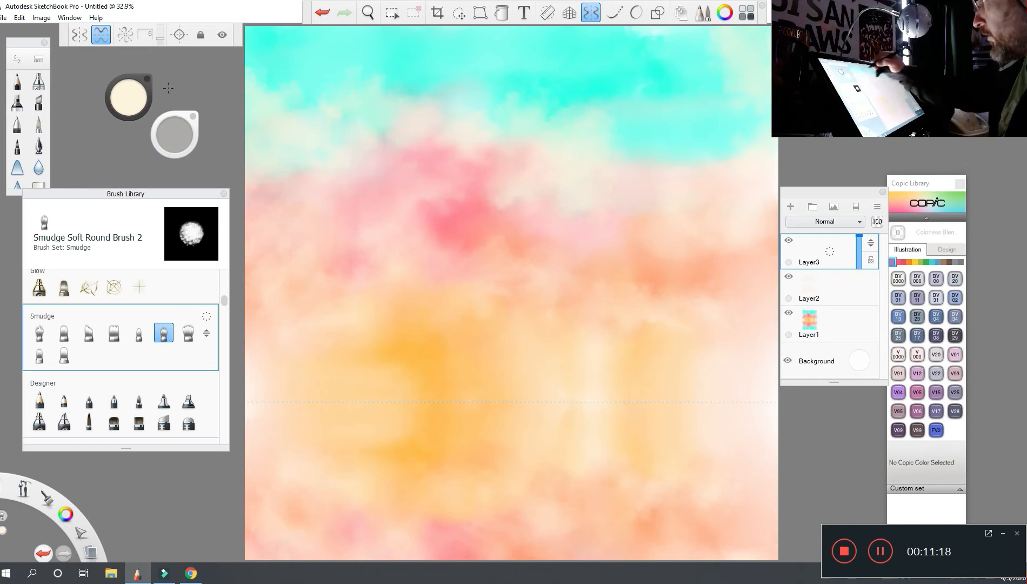
{"action": "left_click", "coordinate": [38, 81]}
{"action": "left_click", "coordinate": [129, 98]}
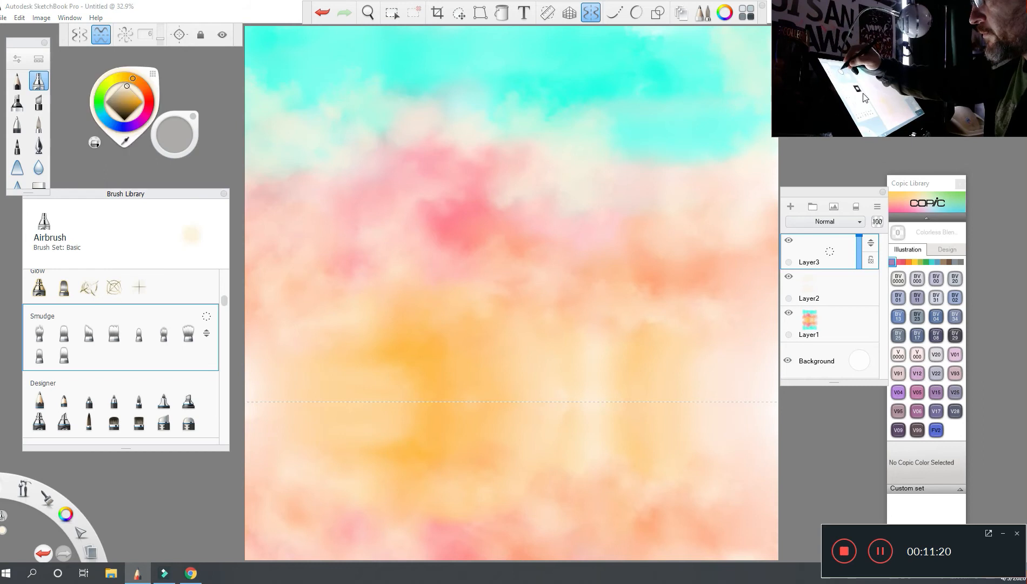
{"action": "left_click", "coordinate": [121, 127]}
{"action": "left_click_drag", "start_coordinate": [128, 104], "coordinate": [131, 114]}
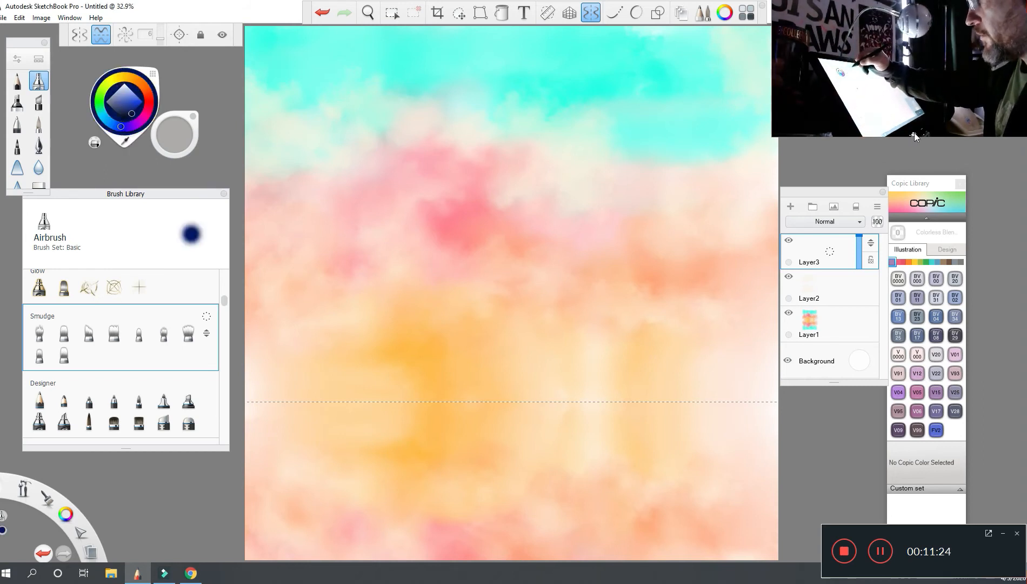
{"action": "left_click_drag", "start_coordinate": [176, 133], "coordinate": [174, 110]}
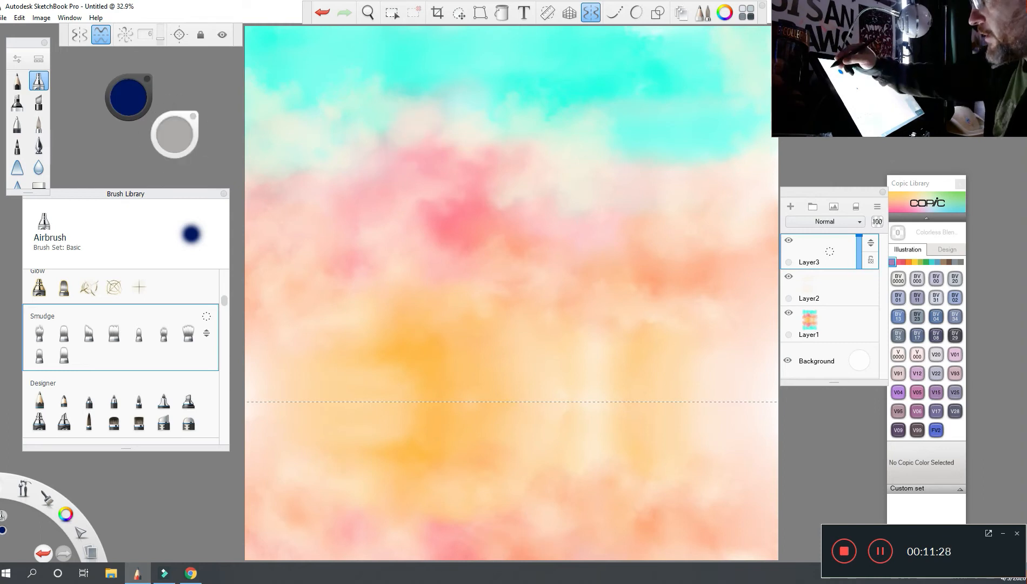
- Try airbrushing navy onto Layer3 over the turquoise sky's upper corners and undo the strokes
{"action": "mouse_move", "coordinate": [274, 53]}
{"action": "left_mouse_down"}
{"action": "mouse_move", "coordinate": [339, 64]}
{"action": "mouse_move", "coordinate": [261, 77]}
{"action": "mouse_move", "coordinate": [273, 164]}
{"action": "mouse_move", "coordinate": [341, 148]}
{"action": "mouse_move", "coordinate": [312, 102]}
{"action": "mouse_move", "coordinate": [428, 112]}
{"action": "mouse_move", "coordinate": [339, 48]}
{"action": "left_mouse_up"}
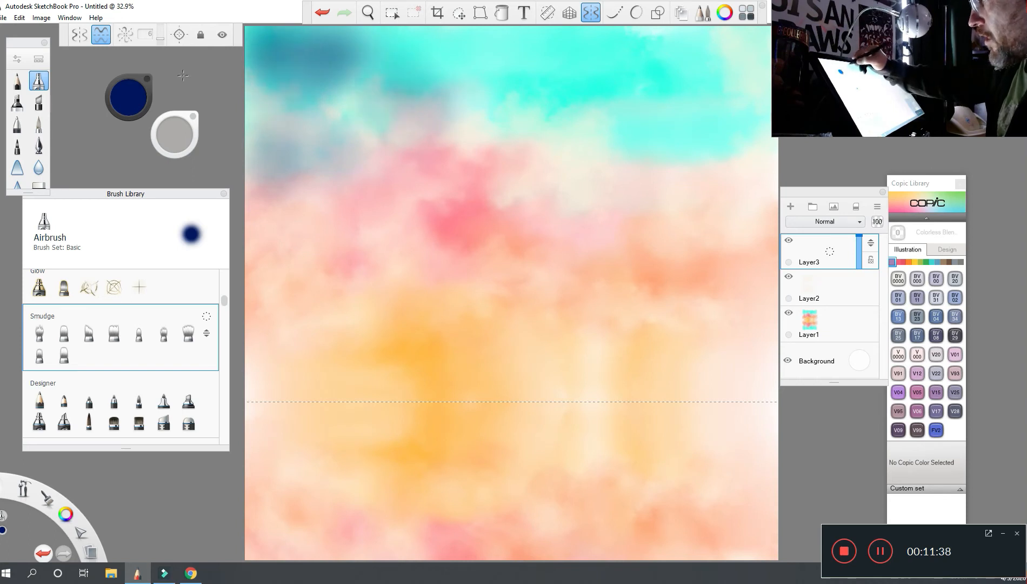
{"action": "key", "text": "ctrl+z"}
{"action": "left_click", "coordinate": [728, 43]}
{"action": "key", "text": "ctrl+z"}
- Airbrush navy over the turquoise sky, first on Layer3 and mainly on Layer1 behind the cream clouds
{"action": "mouse_move", "coordinate": [708, 79]}
{"action": "left_mouse_down"}
{"action": "mouse_move", "coordinate": [709, 103]}
{"action": "mouse_move", "coordinate": [672, 85]}
{"action": "mouse_move", "coordinate": [716, 101]}
{"action": "mouse_move", "coordinate": [679, 96]}
{"action": "mouse_move", "coordinate": [711, 114]}
{"action": "mouse_move", "coordinate": [706, 130]}
{"action": "mouse_move", "coordinate": [629, 132]}
{"action": "mouse_move", "coordinate": [497, 103]}
{"action": "mouse_move", "coordinate": [273, 92]}
{"action": "mouse_move", "coordinate": [251, 70]}
{"action": "mouse_move", "coordinate": [270, 49]}
{"action": "mouse_move", "coordinate": [357, 43]}
{"action": "mouse_move", "coordinate": [390, 62]}
{"action": "mouse_move", "coordinate": [281, 33]}
{"action": "mouse_move", "coordinate": [249, 60]}
{"action": "mouse_move", "coordinate": [259, 157]}
{"action": "mouse_move", "coordinate": [278, 178]}
{"action": "mouse_move", "coordinate": [395, 138]}
{"action": "mouse_move", "coordinate": [389, 38]}
{"action": "mouse_move", "coordinate": [465, 71]}
{"action": "mouse_move", "coordinate": [432, 48]}
{"action": "mouse_move", "coordinate": [481, 35]}
{"action": "mouse_move", "coordinate": [379, 51]}
{"action": "mouse_move", "coordinate": [338, 33]}
{"action": "mouse_move", "coordinate": [295, 35]}
{"action": "left_mouse_up"}
{"action": "left_click", "coordinate": [817, 325]}
{"action": "mouse_move", "coordinate": [498, 38]}
{"action": "left_mouse_down"}
{"action": "mouse_move", "coordinate": [665, 35]}
{"action": "mouse_move", "coordinate": [476, 42]}
{"action": "mouse_move", "coordinate": [740, 43]}
{"action": "mouse_move", "coordinate": [464, 48]}
{"action": "mouse_move", "coordinate": [702, 40]}
{"action": "mouse_move", "coordinate": [713, 81]}
{"action": "mouse_move", "coordinate": [701, 90]}
{"action": "mouse_move", "coordinate": [757, 146]}
{"action": "mouse_move", "coordinate": [670, 157]}
{"action": "mouse_move", "coordinate": [648, 65]}
{"action": "mouse_move", "coordinate": [637, 124]}
{"action": "mouse_move", "coordinate": [643, 81]}
{"action": "mouse_move", "coordinate": [616, 89]}
{"action": "mouse_move", "coordinate": [541, 76]}
{"action": "mouse_move", "coordinate": [464, 92]}
{"action": "mouse_move", "coordinate": [386, 79]}
{"action": "mouse_move", "coordinate": [329, 87]}
{"action": "mouse_move", "coordinate": [306, 105]}
{"action": "mouse_move", "coordinate": [271, 200]}
{"action": "mouse_move", "coordinate": [329, 181]}
{"action": "left_mouse_up"}
{"action": "mouse_move", "coordinate": [332, 130]}
{"action": "left_mouse_down"}
{"action": "mouse_move", "coordinate": [719, 151]}
{"action": "mouse_move", "coordinate": [638, 108]}
{"action": "mouse_move", "coordinate": [643, 71]}
{"action": "mouse_move", "coordinate": [686, 86]}
{"action": "left_mouse_up"}
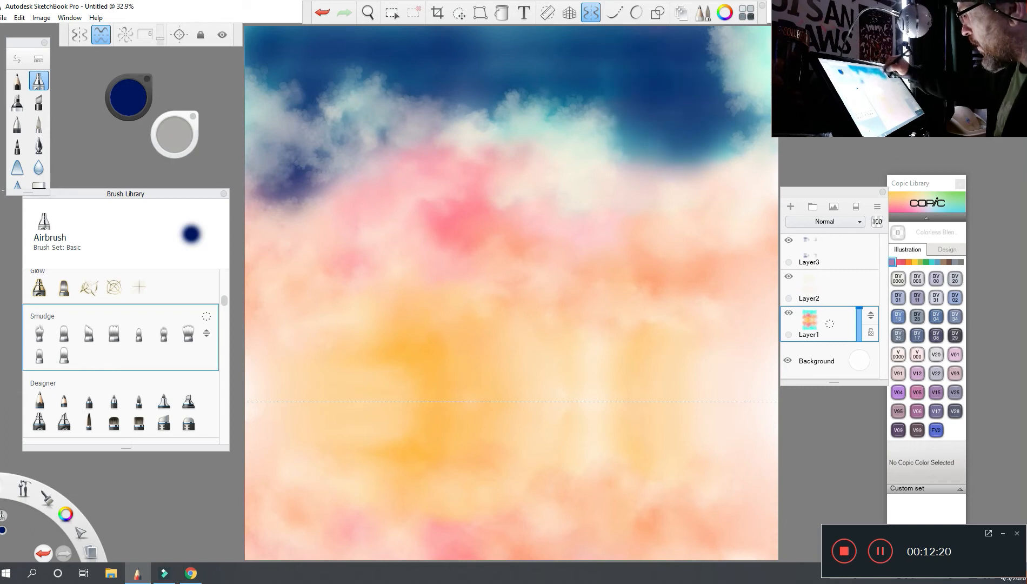
{"action": "mouse_move", "coordinate": [492, 32]}
{"action": "left_mouse_down"}
{"action": "mouse_move", "coordinate": [557, 62]}
{"action": "mouse_move", "coordinate": [627, 38]}
{"action": "left_mouse_up"}
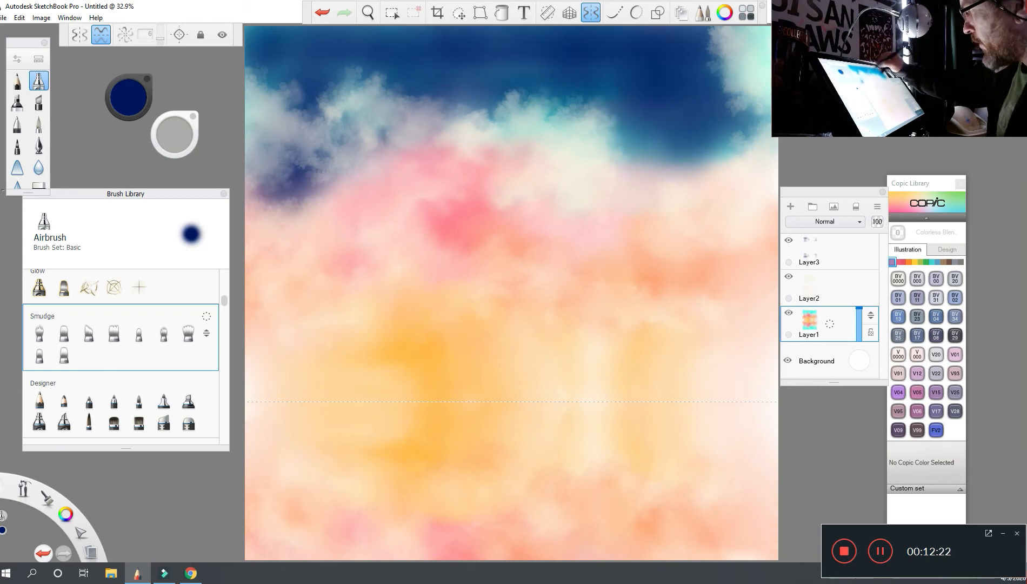
{"action": "left_click_drag", "start_coordinate": [259, 38], "coordinate": [272, 46]}
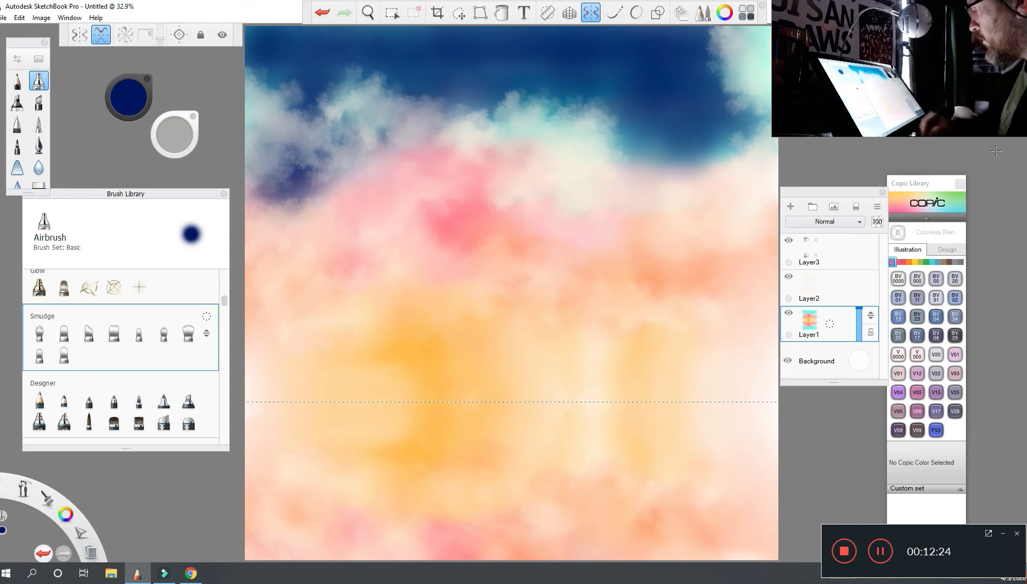
- Extend the navy on Layer1 below the sky's right part, shade the pink area and left edge, and deepen the upper sky
{"action": "mouse_move", "coordinate": [754, 132]}
{"action": "left_mouse_down"}
{"action": "mouse_move", "coordinate": [697, 195]}
{"action": "mouse_move", "coordinate": [735, 146]}
{"action": "mouse_move", "coordinate": [654, 162]}
{"action": "mouse_move", "coordinate": [703, 211]}
{"action": "left_mouse_up"}
{"action": "mouse_move", "coordinate": [676, 173]}
{"action": "left_mouse_down"}
{"action": "mouse_move", "coordinate": [627, 205]}
{"action": "mouse_move", "coordinate": [616, 179]}
{"action": "mouse_move", "coordinate": [621, 140]}
{"action": "mouse_move", "coordinate": [621, 189]}
{"action": "left_mouse_up"}
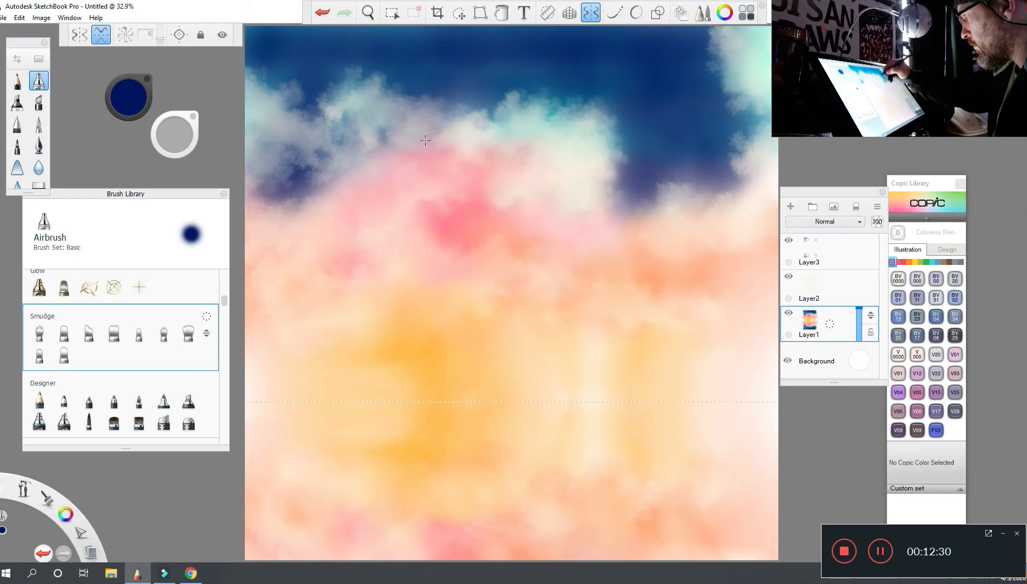
{"action": "left_click_drag", "start_coordinate": [483, 100], "coordinate": [503, 227]}
{"action": "mouse_move", "coordinate": [394, 138]}
{"action": "left_mouse_down"}
{"action": "mouse_move", "coordinate": [319, 199]}
{"action": "mouse_move", "coordinate": [273, 211]}
{"action": "mouse_move", "coordinate": [254, 292]}
{"action": "mouse_move", "coordinate": [259, 400]}
{"action": "mouse_move", "coordinate": [314, 210]}
{"action": "mouse_move", "coordinate": [529, 227]}
{"action": "mouse_move", "coordinate": [657, 210]}
{"action": "mouse_move", "coordinate": [648, 159]}
{"action": "mouse_move", "coordinate": [611, 70]}
{"action": "left_mouse_up"}
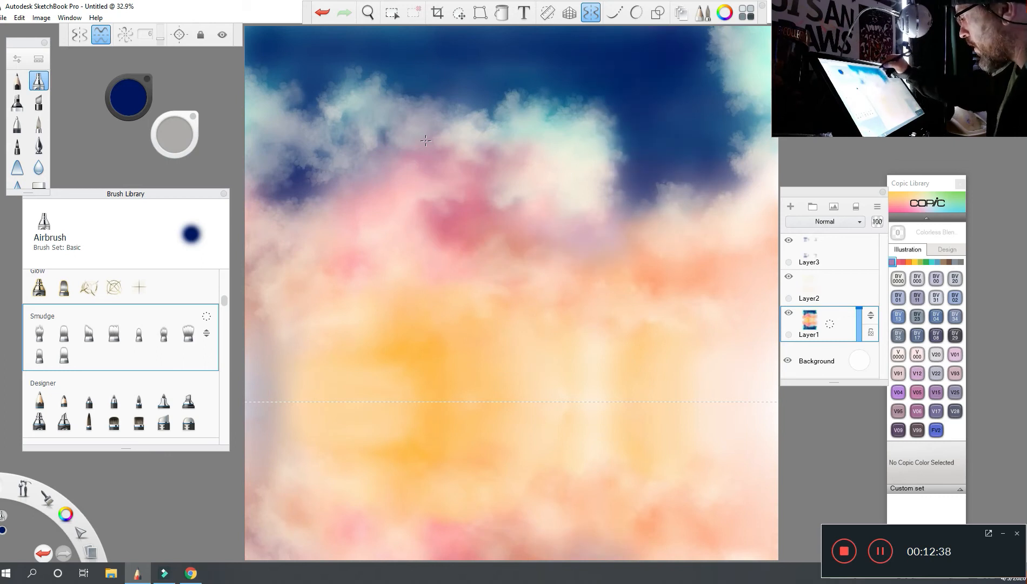
{"action": "mouse_move", "coordinate": [535, 60]}
{"action": "left_mouse_down"}
{"action": "mouse_move", "coordinate": [465, 81]}
{"action": "mouse_move", "coordinate": [411, 44]}
{"action": "mouse_move", "coordinate": [251, 70]}
{"action": "mouse_move", "coordinate": [249, 38]}
{"action": "left_mouse_up"}
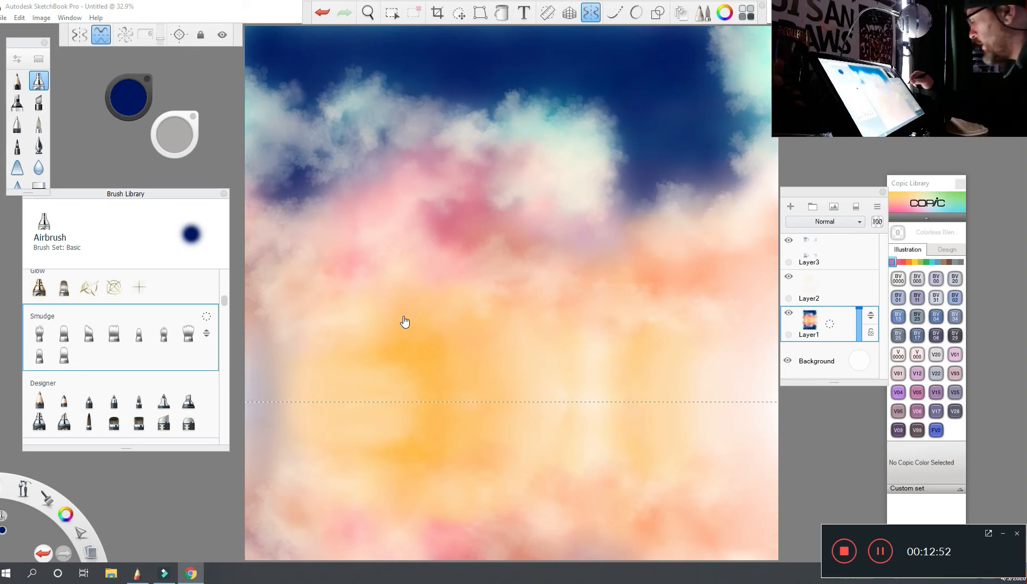
- Activate Layer2 and soften the clouds in the sky's left part with Smudge Soft Round Brush 2
{"action": "left_click", "coordinate": [546, 253]}
{"action": "left_click", "coordinate": [544, 289]}
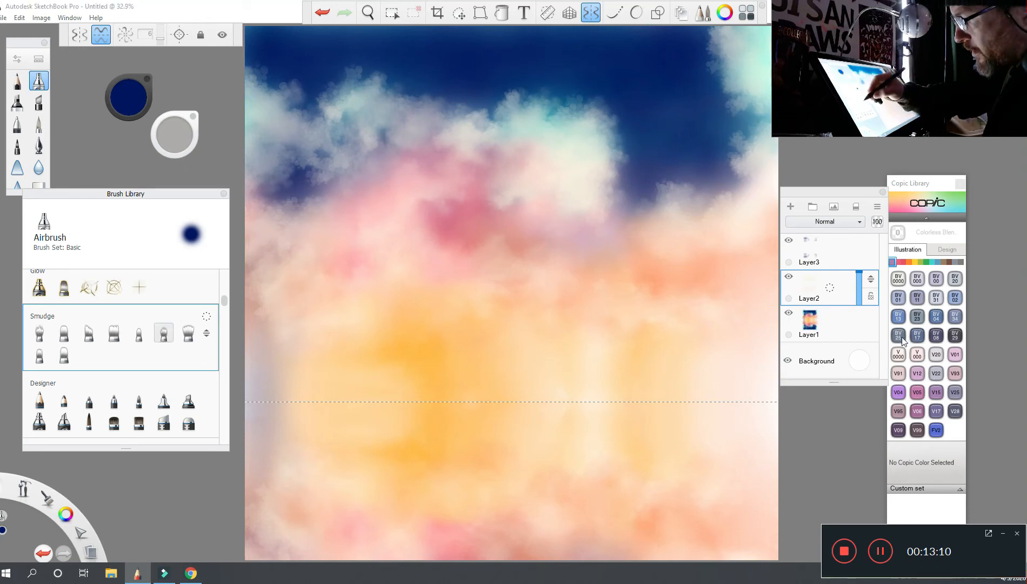
{"action": "left_click", "coordinate": [163, 333]}
{"action": "mouse_move", "coordinate": [305, 99]}
{"action": "left_mouse_down"}
{"action": "mouse_move", "coordinate": [293, 91]}
{"action": "mouse_move", "coordinate": [309, 103]}
{"action": "mouse_move", "coordinate": [297, 175]}
{"action": "mouse_move", "coordinate": [318, 183]}
{"action": "left_mouse_up"}
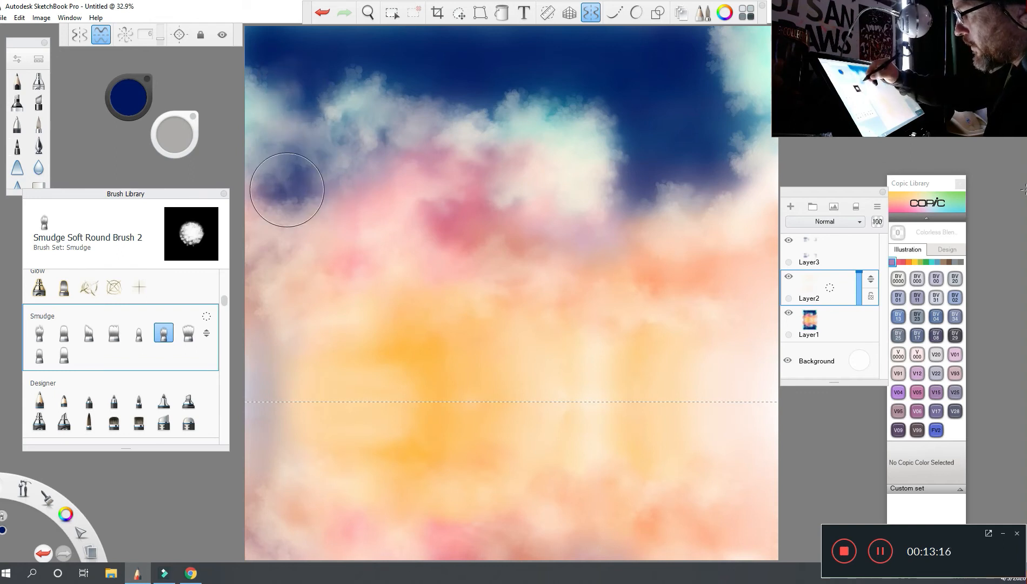
{"action": "mouse_move", "coordinate": [263, 80]}
{"action": "left_mouse_down"}
{"action": "mouse_move", "coordinate": [260, 70]}
{"action": "mouse_move", "coordinate": [266, 76]}
{"action": "left_mouse_up"}
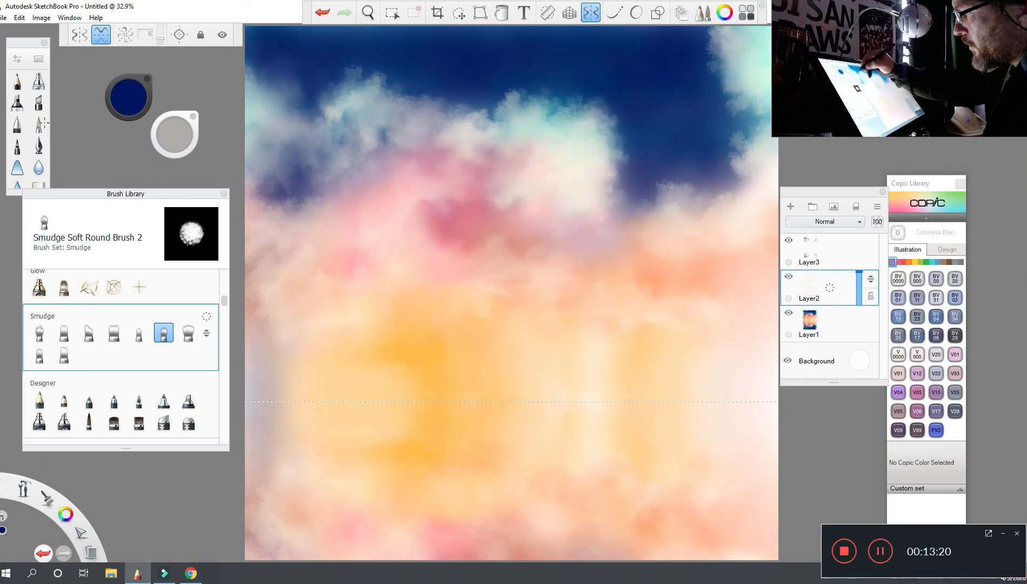
{"action": "left_click_drag", "start_coordinate": [353, 65], "coordinate": [376, 71]}
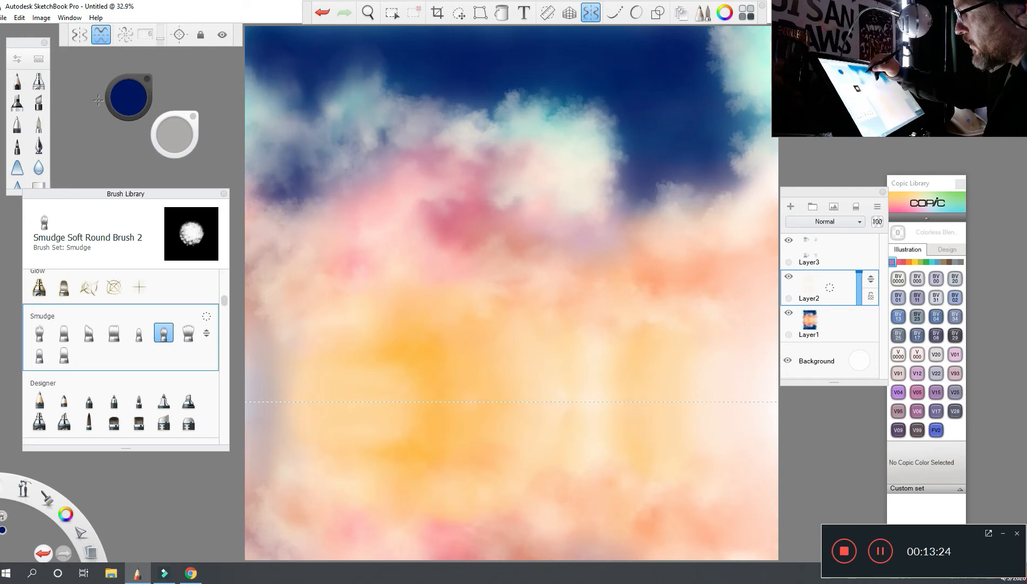
- Soften the turquoise and cream cloud edges in the sky's middle and right part with the smudge brush on Layer2
{"action": "left_click_drag", "start_coordinate": [399, 106], "coordinate": [410, 85]}
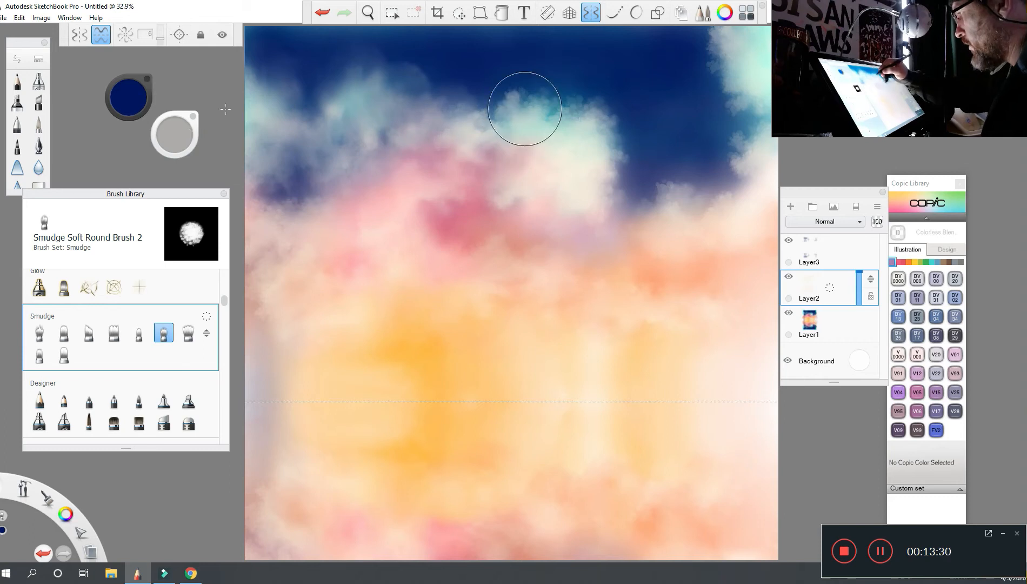
{"action": "mouse_move", "coordinate": [596, 126]}
{"action": "left_mouse_down"}
{"action": "mouse_move", "coordinate": [574, 100]}
{"action": "mouse_move", "coordinate": [600, 127]}
{"action": "left_mouse_up"}
{"action": "left_click_drag", "start_coordinate": [174, 135], "coordinate": [154, 136]}
{"action": "left_click_drag", "start_coordinate": [606, 125], "coordinate": [565, 106]}
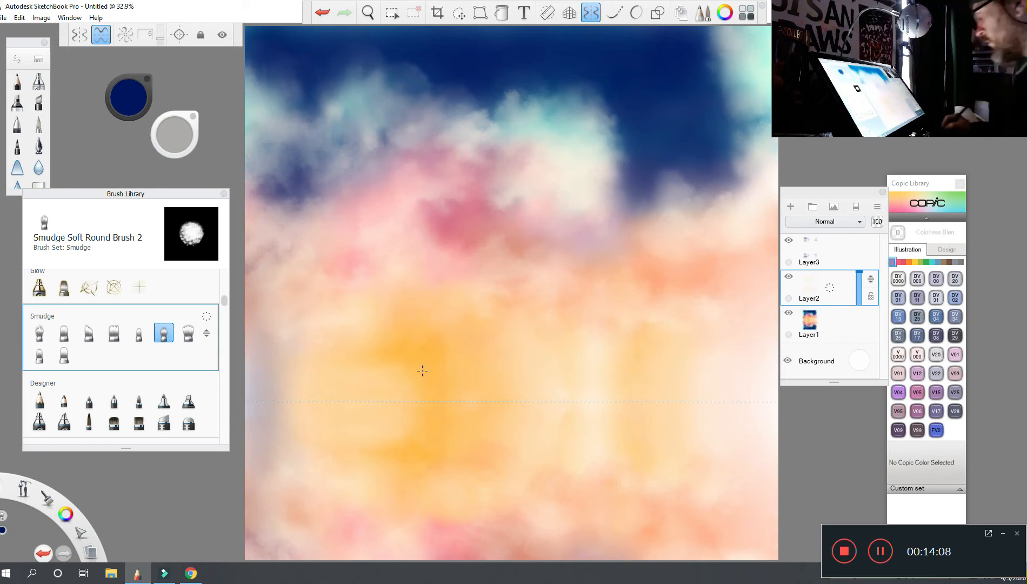
- Paint a black mirrored rocky shore on Layer3 with Conceptual 2, rising from a pointed tip at the horizon to the canvas's right edge
{"action": "left_click", "coordinate": [817, 252]}
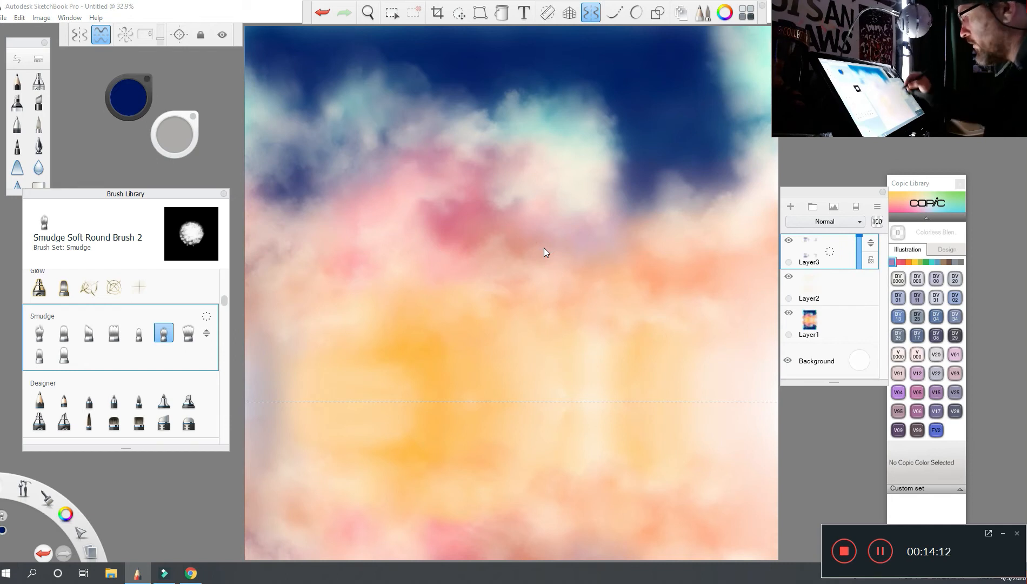
{"action": "mouse_move", "coordinate": [225, 300]}
{"action": "left_mouse_down"}
{"action": "mouse_move", "coordinate": [224, 292]}
{"action": "mouse_move", "coordinate": [224, 306]}
{"action": "left_mouse_up"}
{"action": "left_click", "coordinate": [114, 344]}
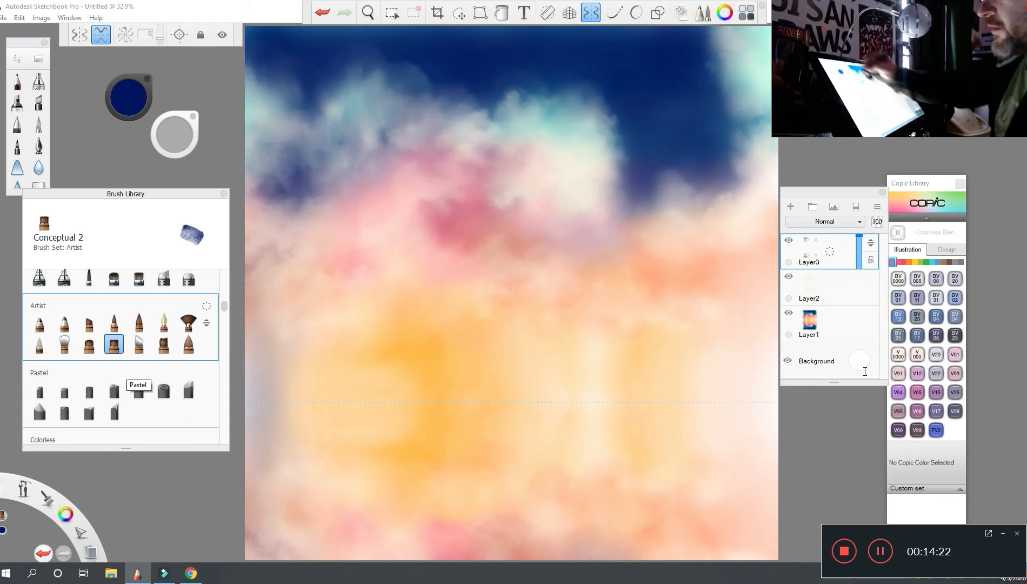
{"action": "left_click", "coordinate": [125, 98]}
{"action": "left_click", "coordinate": [125, 120]}
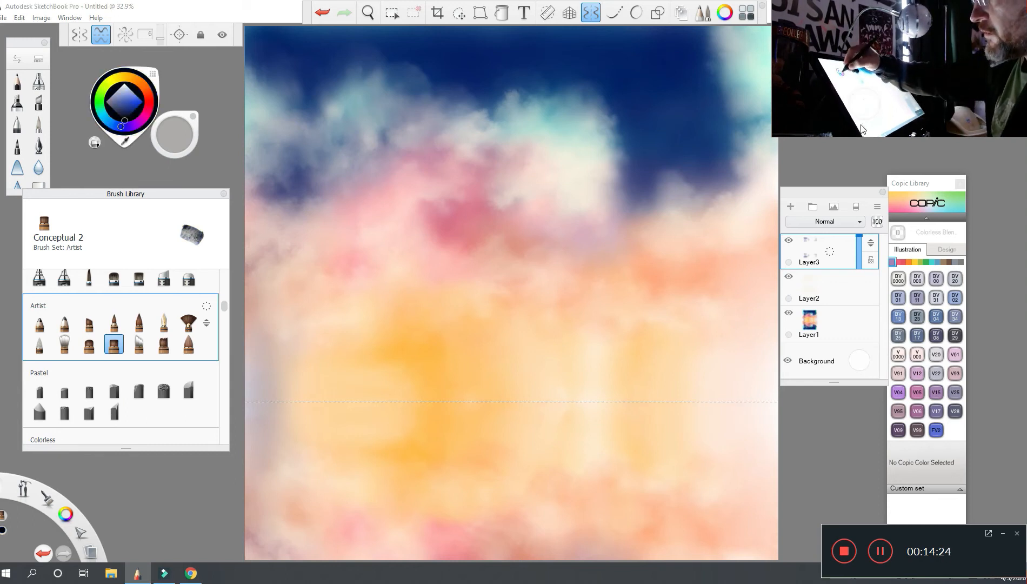
{"action": "mouse_move", "coordinate": [174, 134]}
{"action": "left_mouse_down"}
{"action": "mouse_move", "coordinate": [174, 121]}
{"action": "mouse_move", "coordinate": [180, 132]}
{"action": "left_mouse_up"}
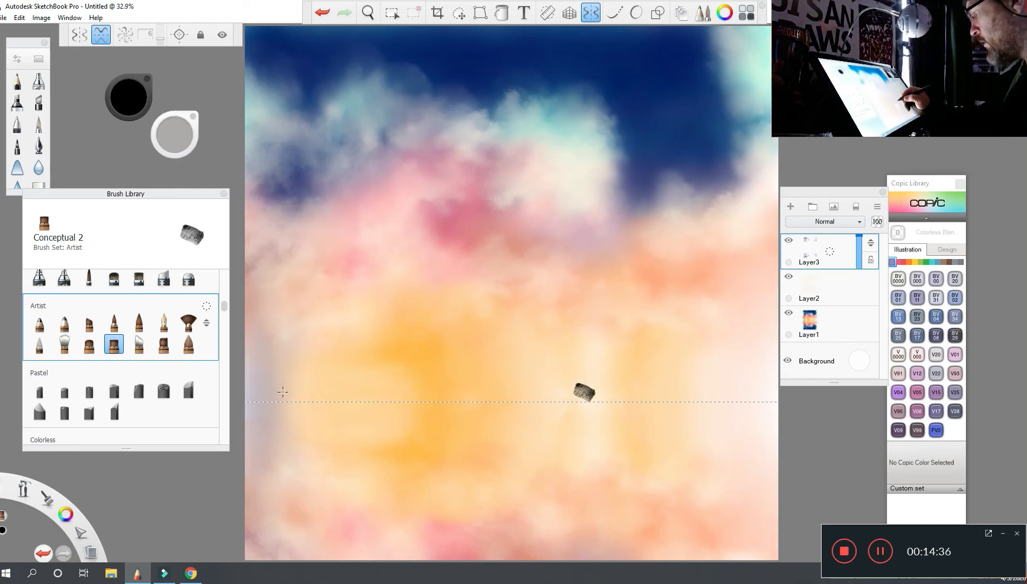
{"action": "mouse_move", "coordinate": [580, 391]}
{"action": "left_mouse_down"}
{"action": "mouse_move", "coordinate": [740, 354]}
{"action": "mouse_move", "coordinate": [763, 344]}
{"action": "mouse_move", "coordinate": [777, 318]}
{"action": "mouse_move", "coordinate": [766, 391]}
{"action": "mouse_move", "coordinate": [773, 305]}
{"action": "left_mouse_up"}
{"action": "mouse_move", "coordinate": [770, 367]}
{"action": "left_mouse_down"}
{"action": "mouse_move", "coordinate": [747, 390]}
{"action": "mouse_move", "coordinate": [694, 373]}
{"action": "mouse_move", "coordinate": [646, 397]}
{"action": "mouse_move", "coordinate": [564, 386]}
{"action": "mouse_move", "coordinate": [592, 373]}
{"action": "mouse_move", "coordinate": [544, 389]}
{"action": "left_mouse_up"}
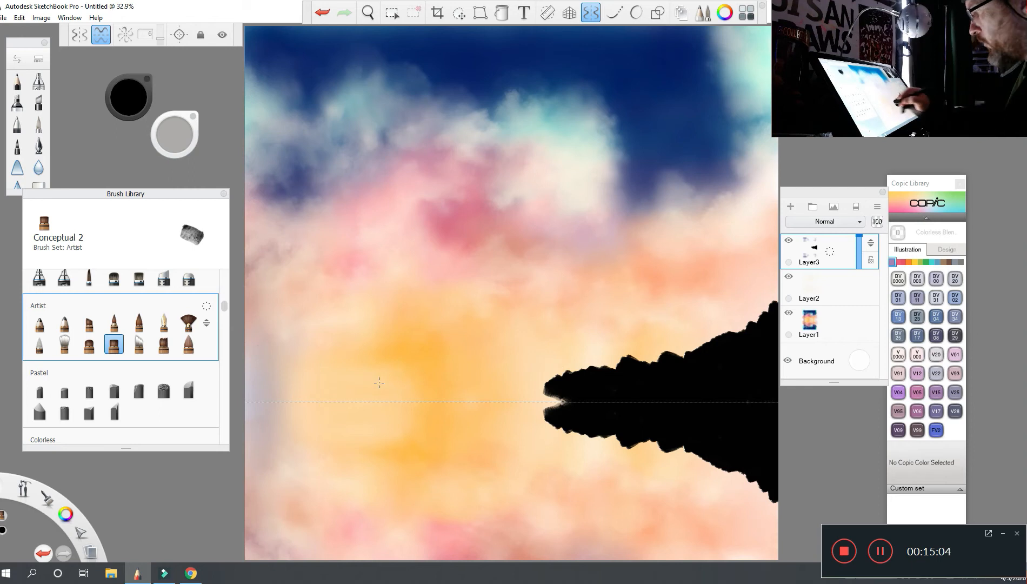
{"action": "left_click_drag", "start_coordinate": [560, 401], "coordinate": [534, 401]}
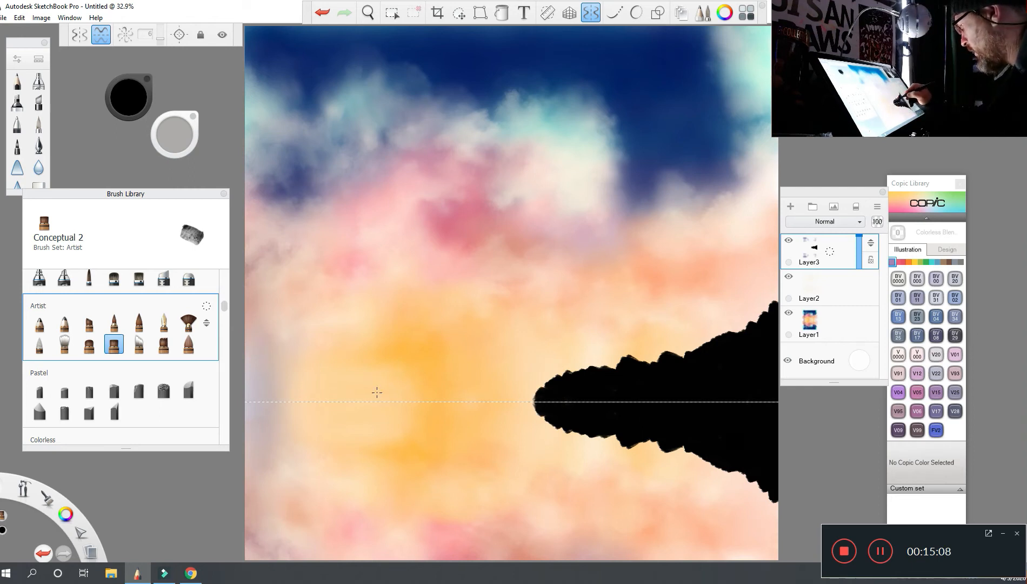
{"action": "left_click_drag", "start_coordinate": [542, 388], "coordinate": [533, 399]}
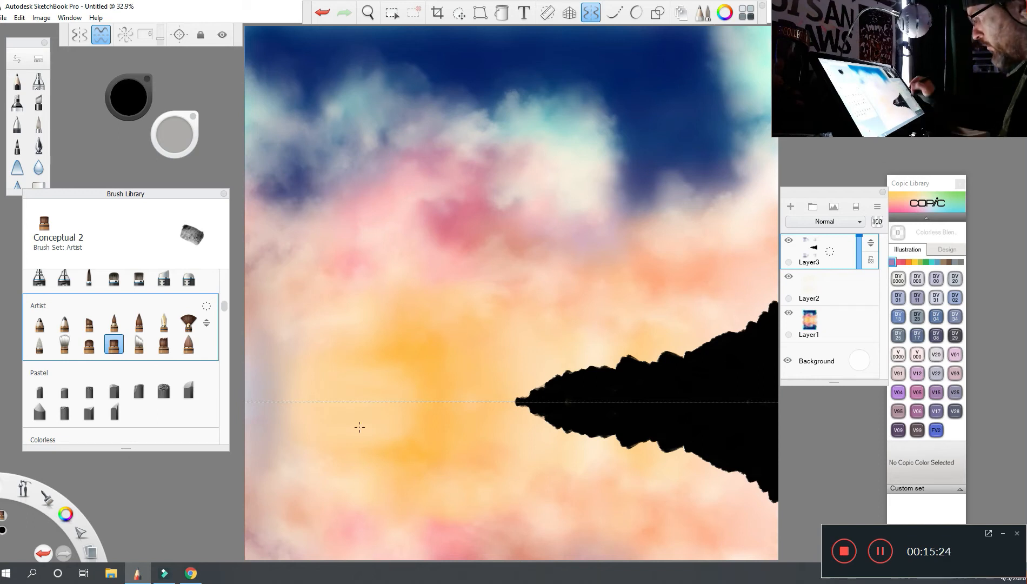
- Paint a smaller black rocky shore at the canvas's left edge, tapering to a point on the horizon line
{"action": "left_click_drag", "start_coordinate": [175, 135], "coordinate": [177, 134]}
{"action": "mouse_move", "coordinate": [249, 348]}
{"action": "left_mouse_down"}
{"action": "mouse_move", "coordinate": [340, 399]}
{"action": "mouse_move", "coordinate": [269, 378]}
{"action": "mouse_move", "coordinate": [247, 345]}
{"action": "mouse_move", "coordinate": [264, 334]}
{"action": "mouse_move", "coordinate": [250, 381]}
{"action": "mouse_move", "coordinate": [284, 399]}
{"action": "left_mouse_up"}
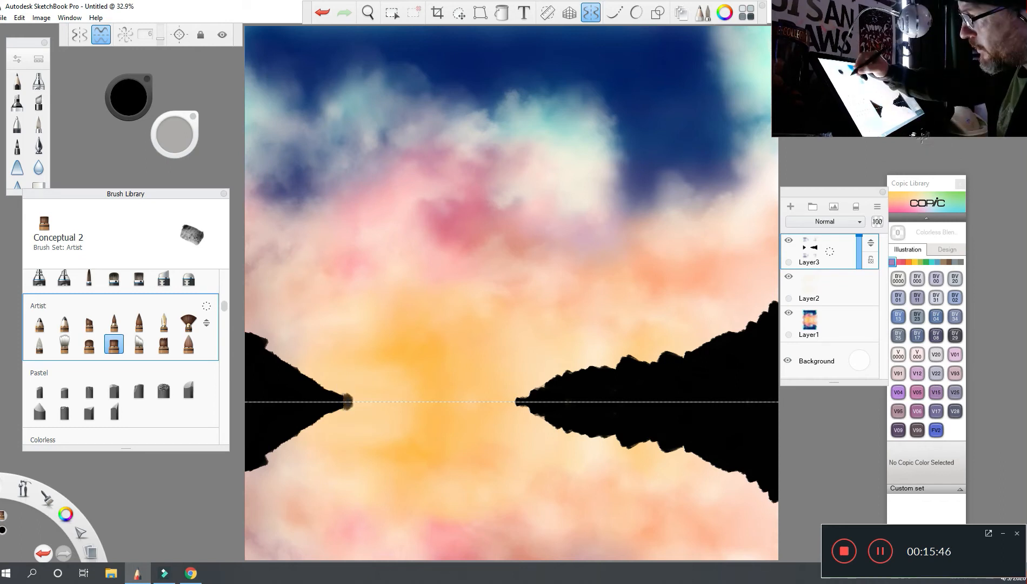
{"action": "left_click_drag", "start_coordinate": [349, 401], "coordinate": [354, 402]}
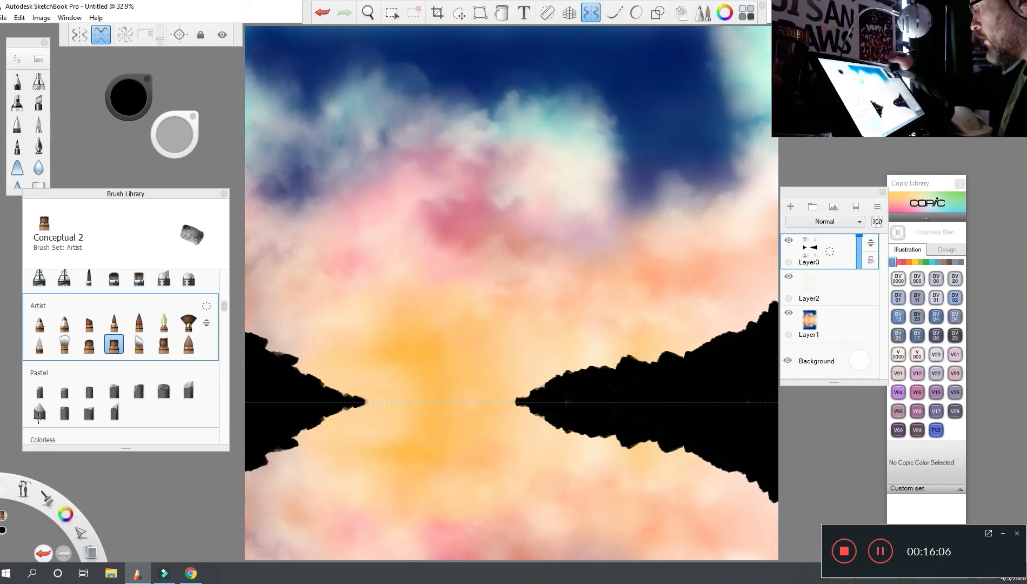
- Draw a black vertical tower on the left shore with straight lines, adding a shorter parallel block at its base
{"action": "left_click", "coordinate": [658, 13]}
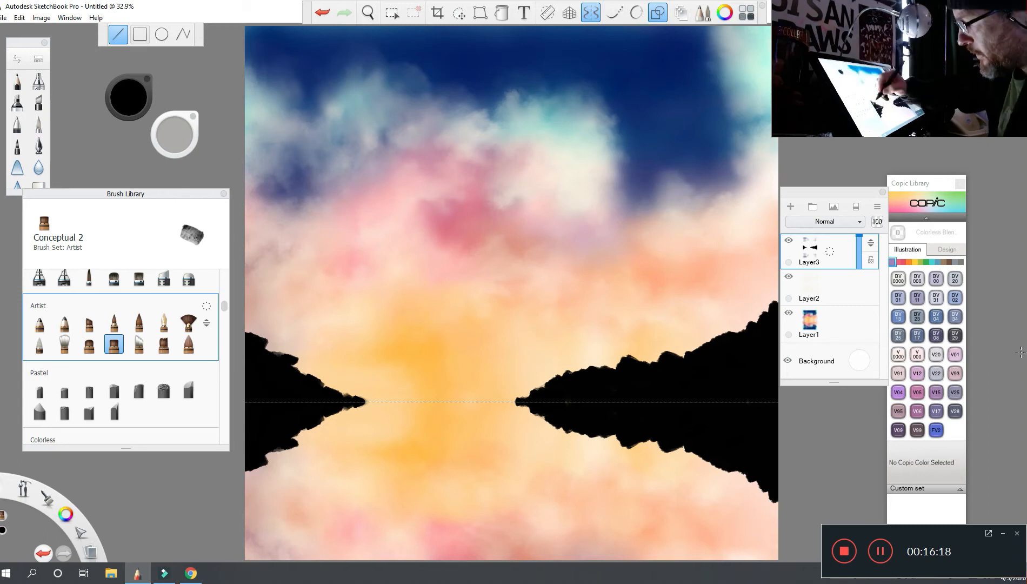
{"action": "left_click_drag", "start_coordinate": [281, 285], "coordinate": [281, 356]}
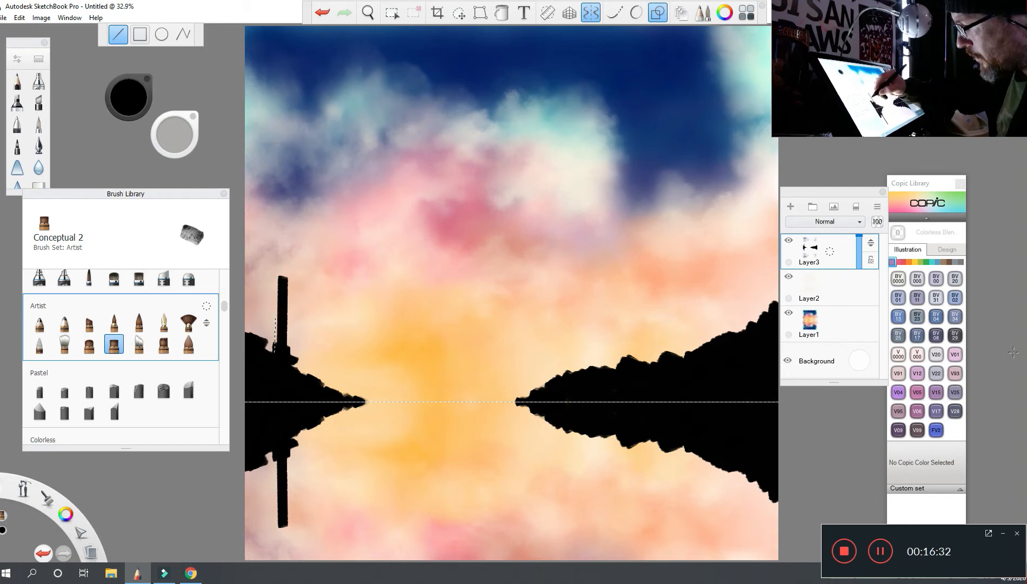
{"action": "left_click_drag", "start_coordinate": [276, 318], "coordinate": [274, 353]}
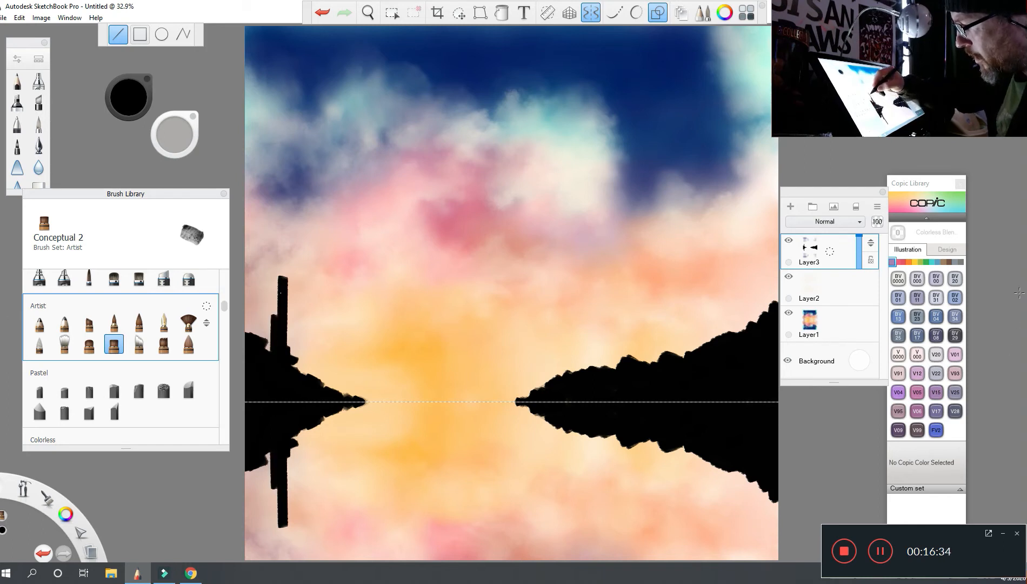
- Try extending the tower's top with short straight lines and undo the strokes
{"action": "left_click_drag", "start_coordinate": [281, 267], "coordinate": [280, 262]}
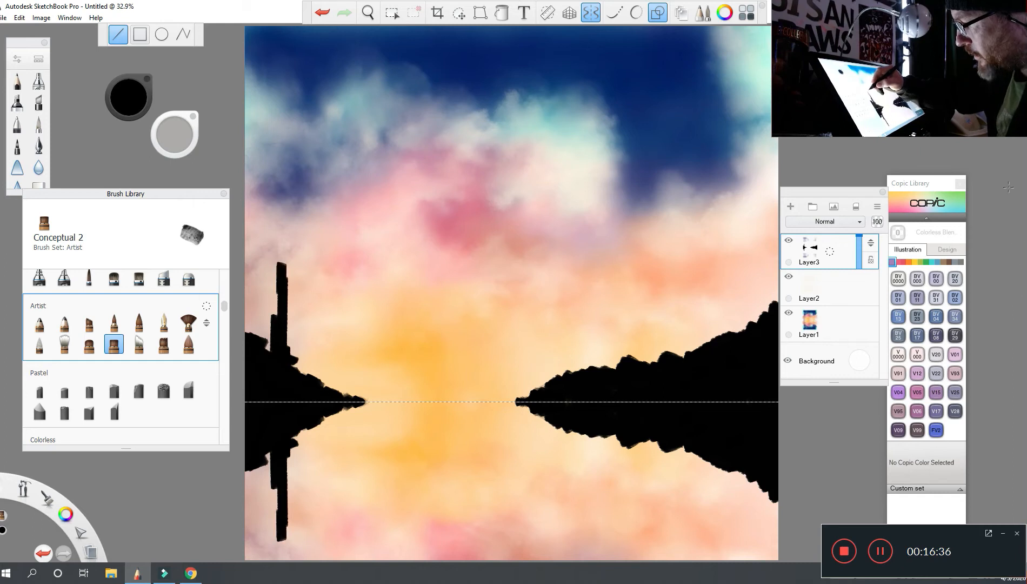
{"action": "key", "text": "ctrl+z"}
{"action": "left_click_drag", "start_coordinate": [274, 313], "coordinate": [275, 315]}
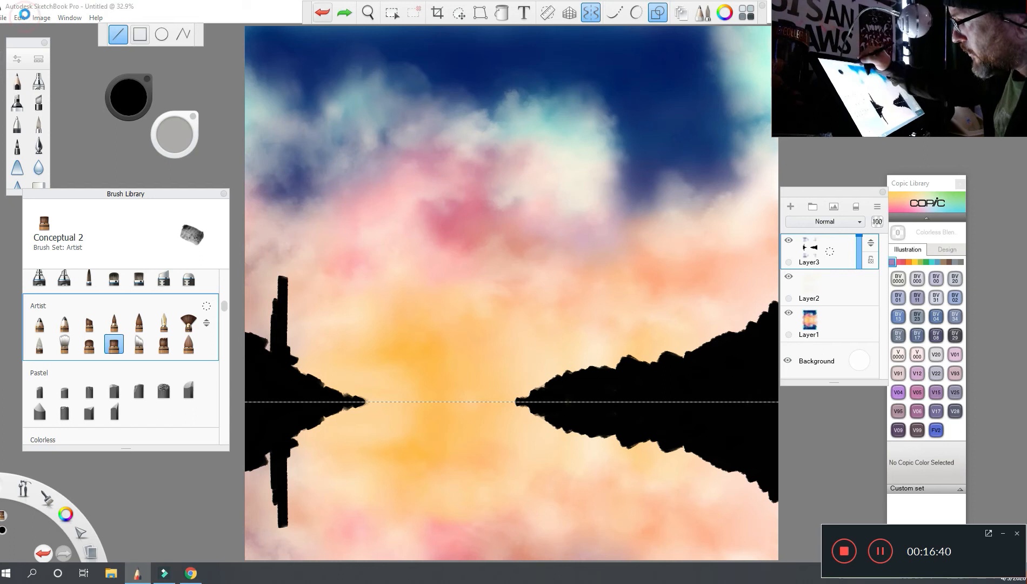
{"action": "key", "text": "ctrl+z"}
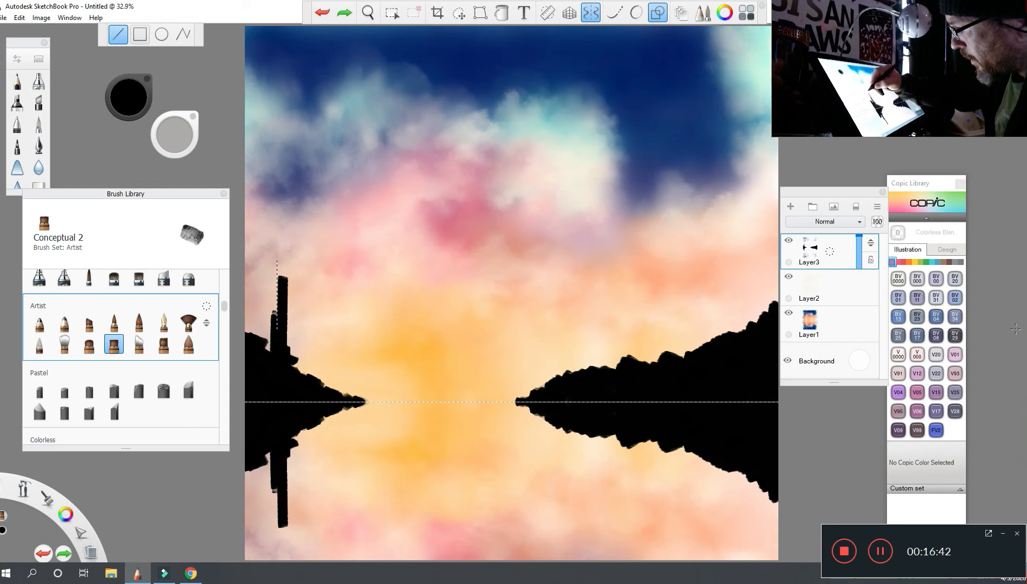
- Widen and heighten the tower with straight vertical lines, detail its top, and add a thin mast above it
{"action": "left_click_drag", "start_coordinate": [277, 261], "coordinate": [277, 329]}
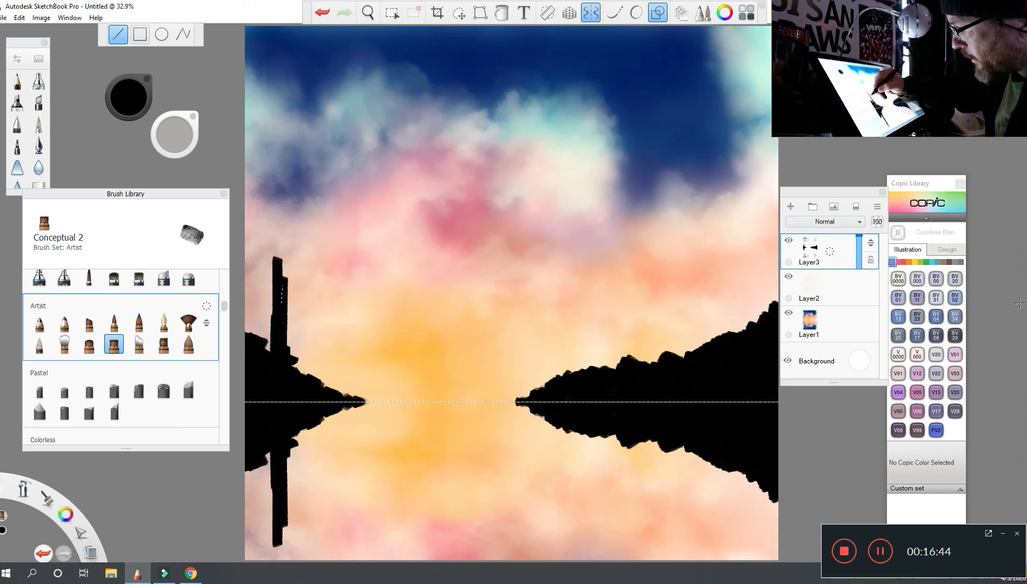
{"action": "left_click_drag", "start_coordinate": [282, 303], "coordinate": [281, 261]}
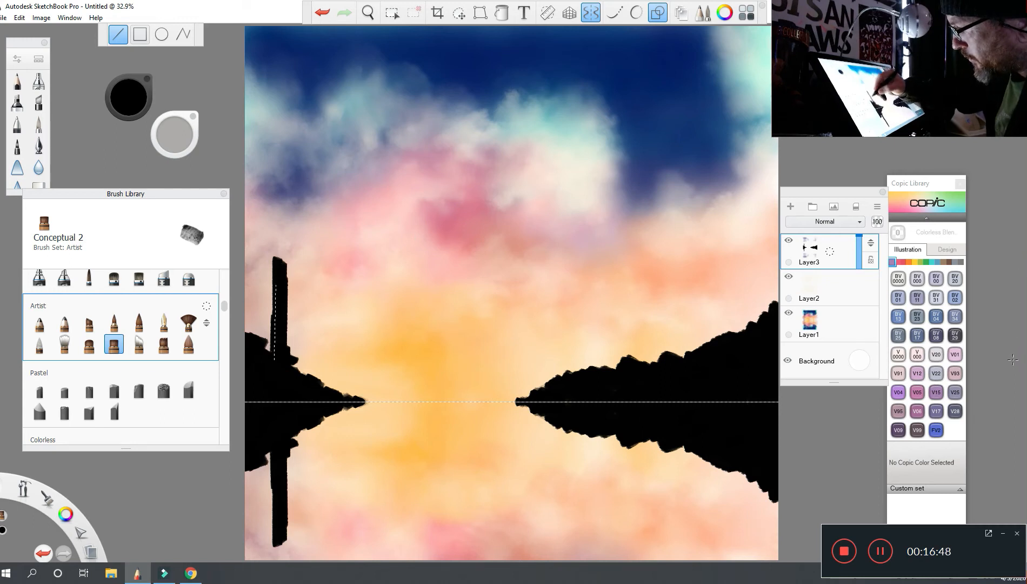
{"action": "left_click_drag", "start_coordinate": [274, 358], "coordinate": [274, 259]}
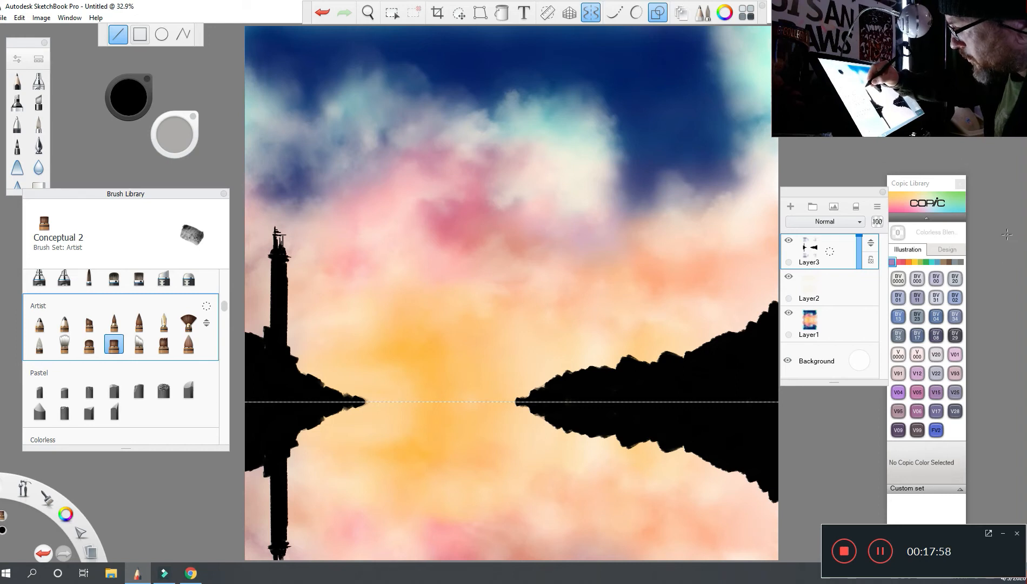
{"action": "left_click_drag", "start_coordinate": [273, 238], "coordinate": [273, 202]}
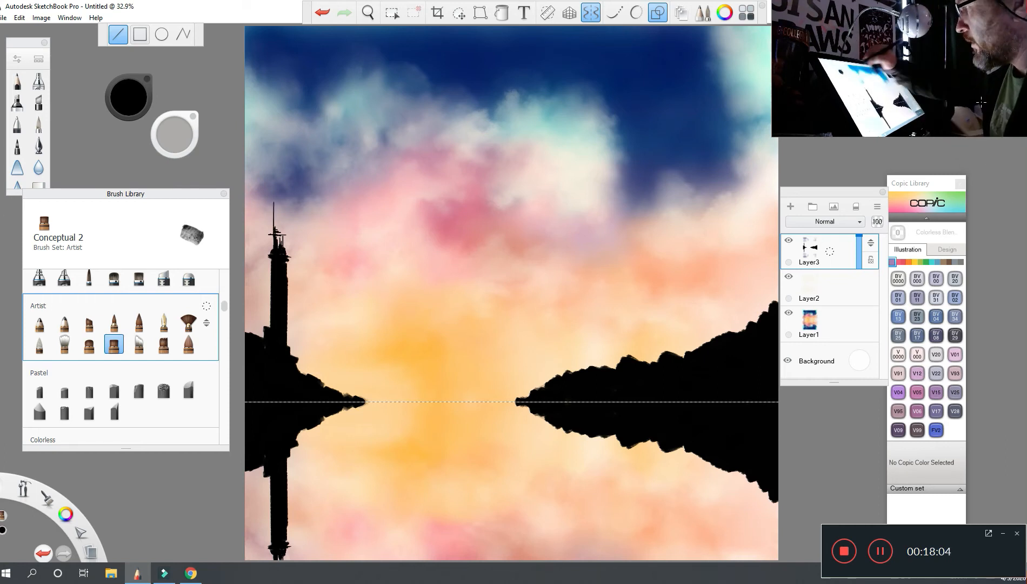
- Paint a small freehand pennant with a thin trailing tail at the top of the tower's mast
{"action": "left_click", "coordinate": [356, 15]}
{"action": "left_click_drag", "start_coordinate": [174, 134], "coordinate": [184, 134]}
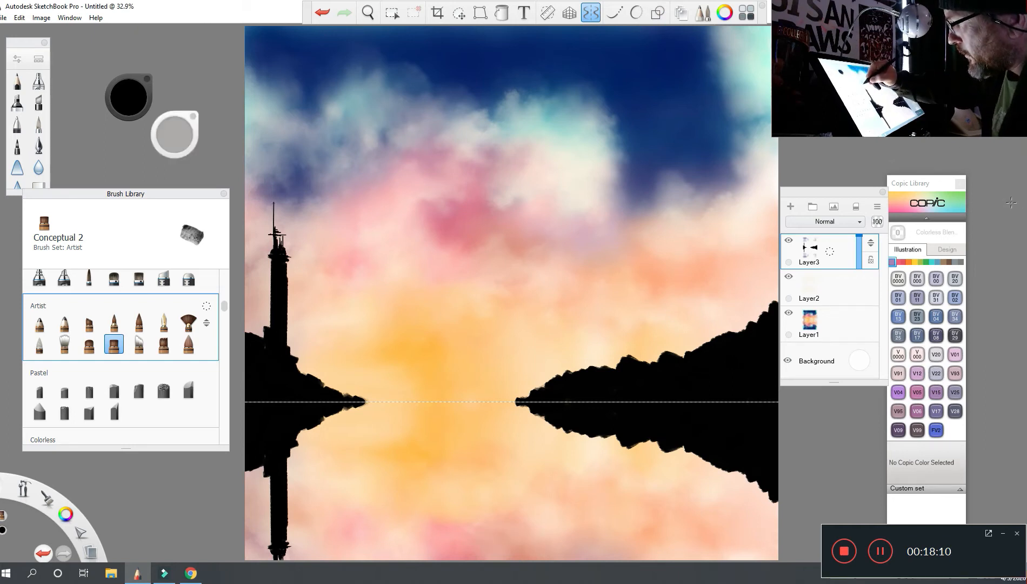
{"action": "left_click_drag", "start_coordinate": [274, 202], "coordinate": [290, 213]}
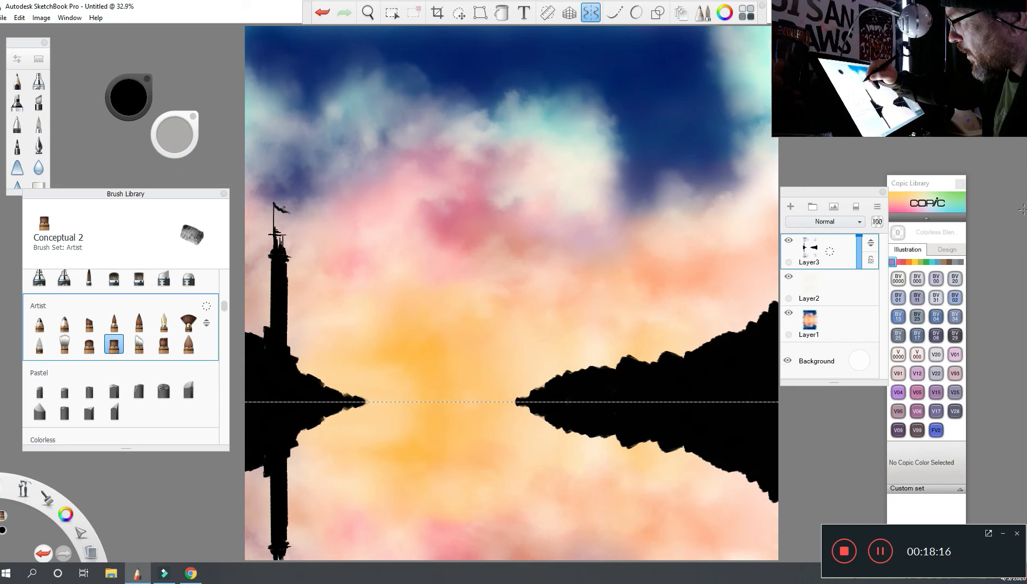
{"action": "left_click_drag", "start_coordinate": [174, 134], "coordinate": [161, 134]}
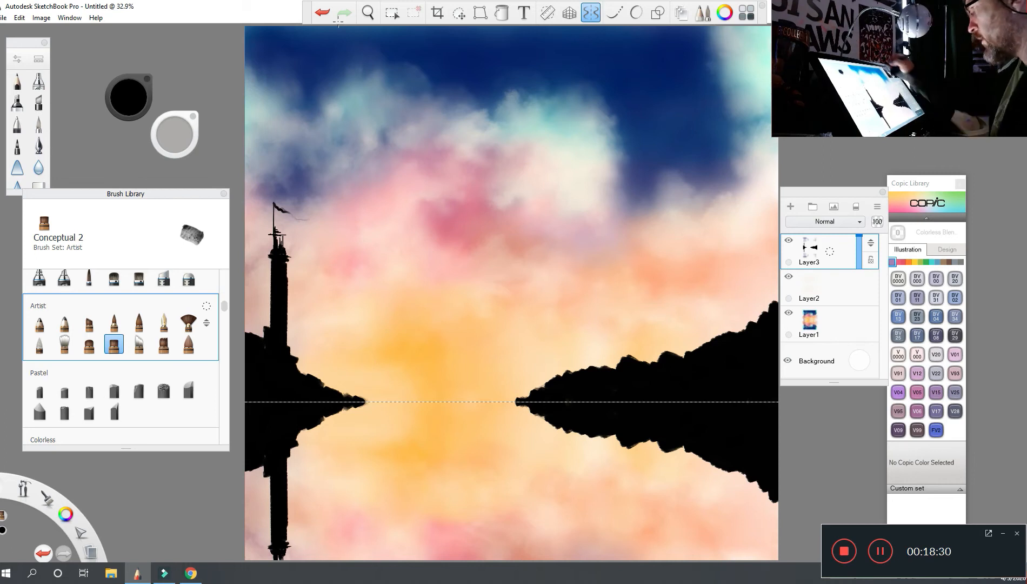
- Draw black pillars with capitals on the right shore using straight lines, and add fine mast-like details along both shores
{"action": "left_click", "coordinate": [657, 12]}
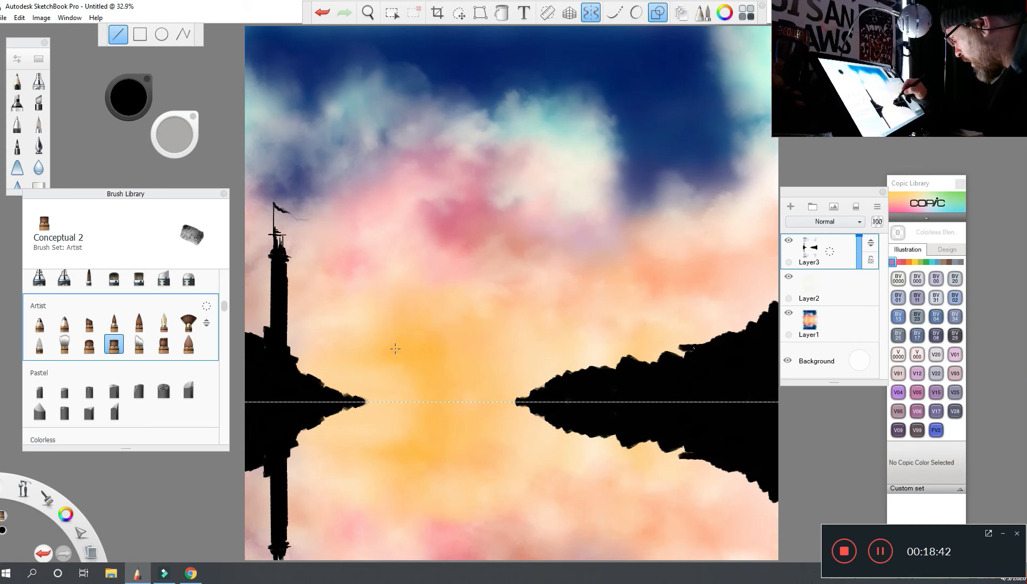
{"action": "left_click_drag", "start_coordinate": [693, 313], "coordinate": [694, 345]}
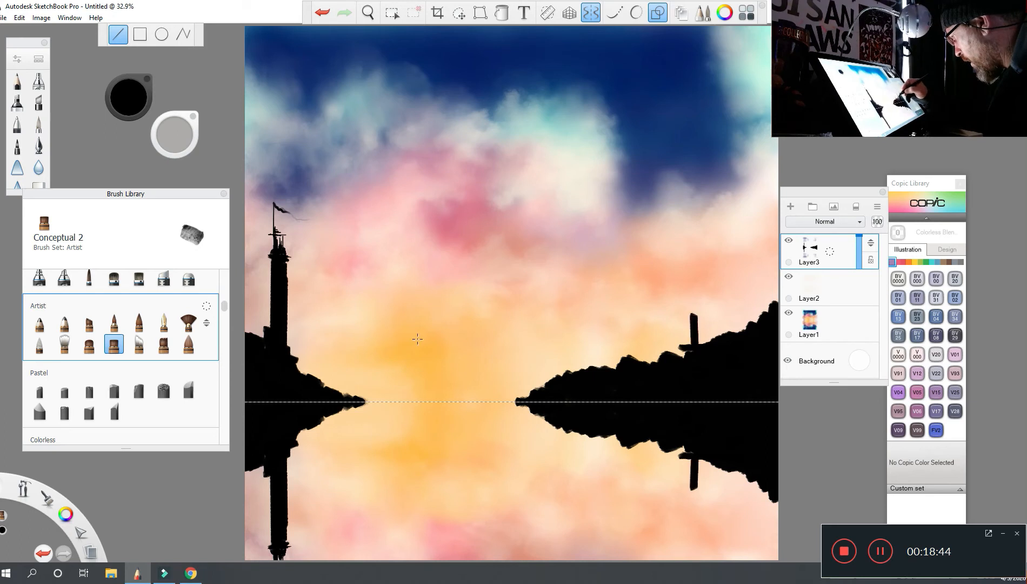
{"action": "left_click_drag", "start_coordinate": [718, 322], "coordinate": [718, 345]}
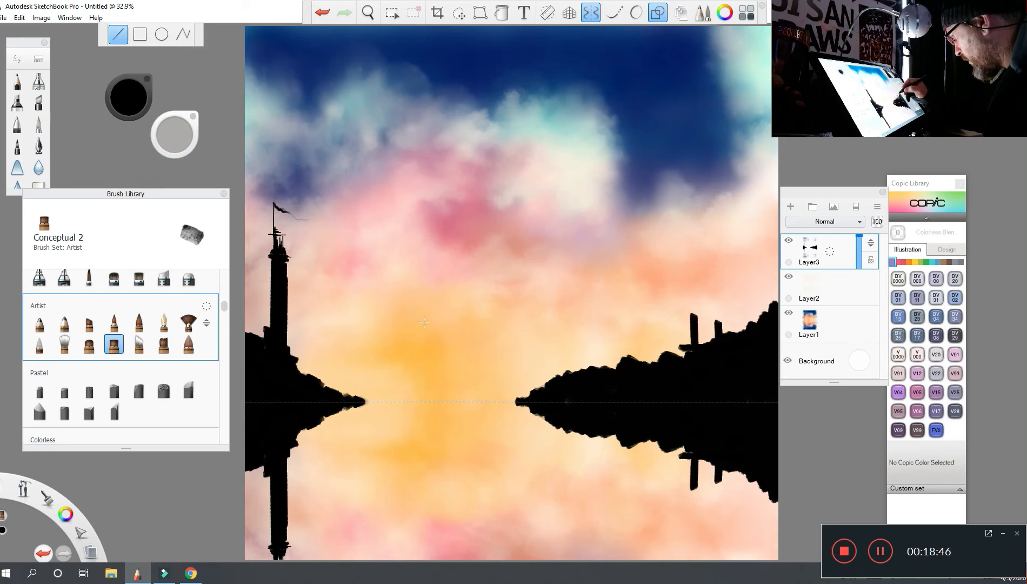
{"action": "left_click_drag", "start_coordinate": [687, 312], "coordinate": [697, 313]}
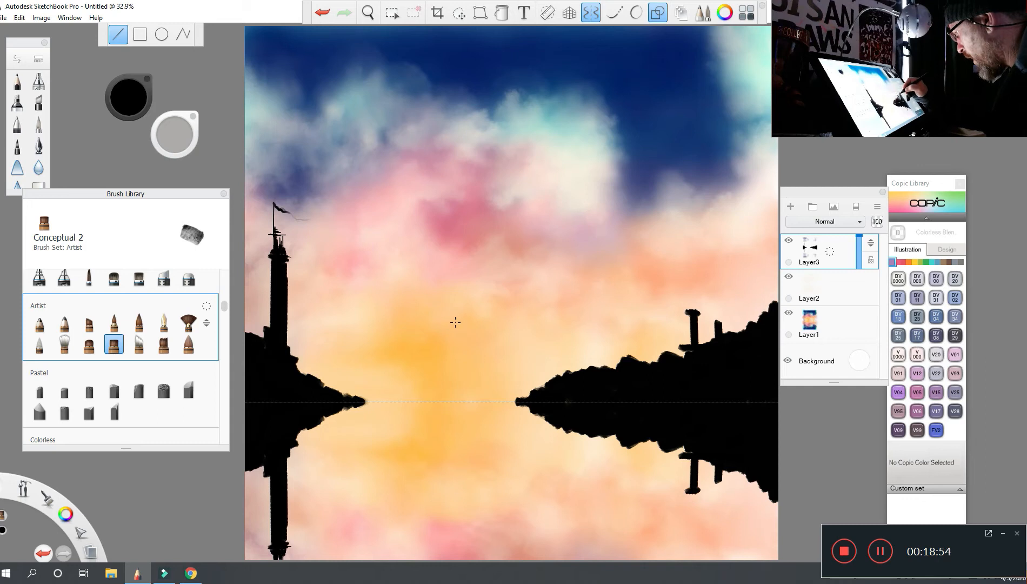
{"action": "left_click_drag", "start_coordinate": [752, 306], "coordinate": [751, 328]}
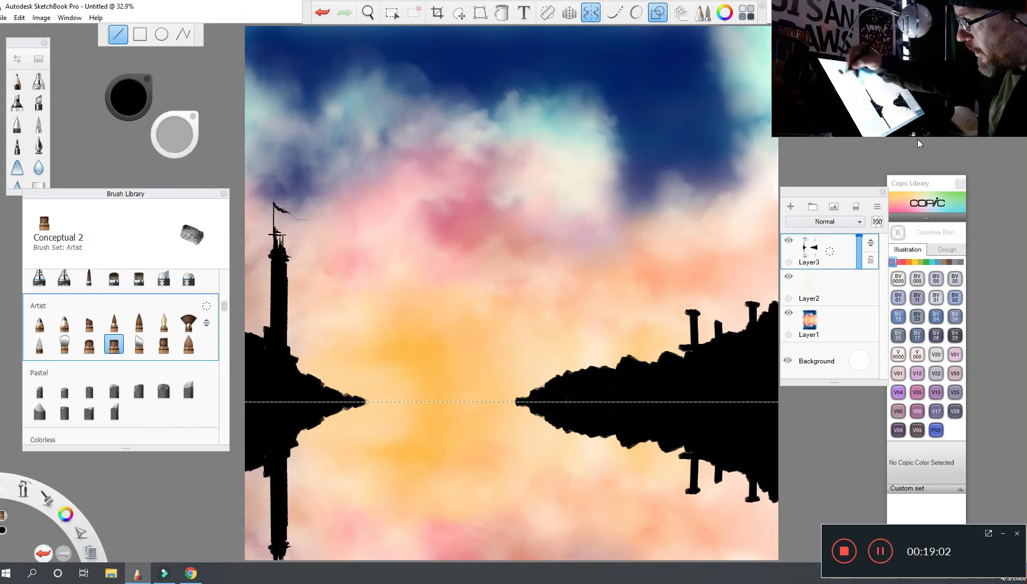
{"action": "left_click", "coordinate": [177, 132]}
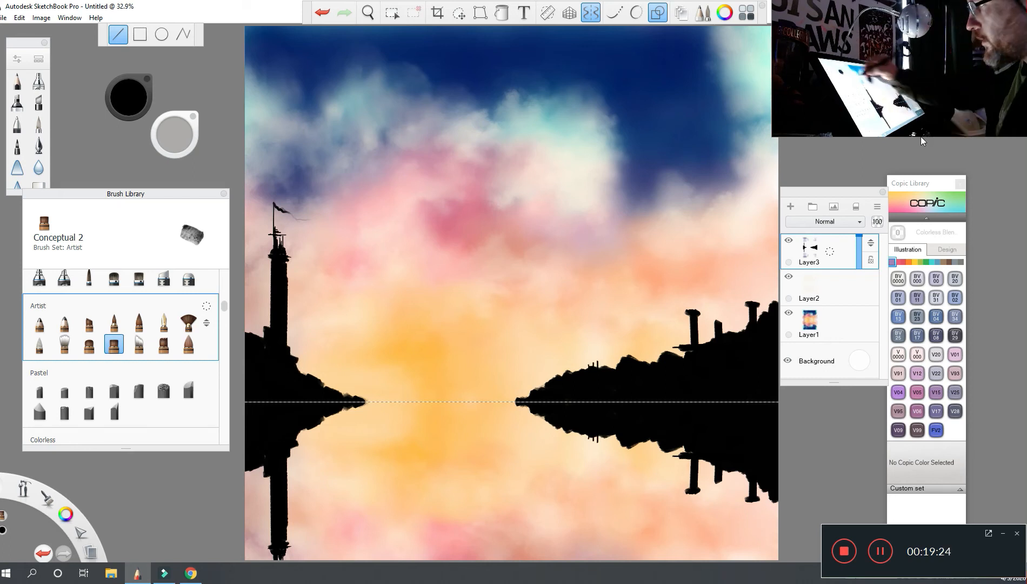
{"action": "left_click_drag", "start_coordinate": [578, 374], "coordinate": [578, 361]}
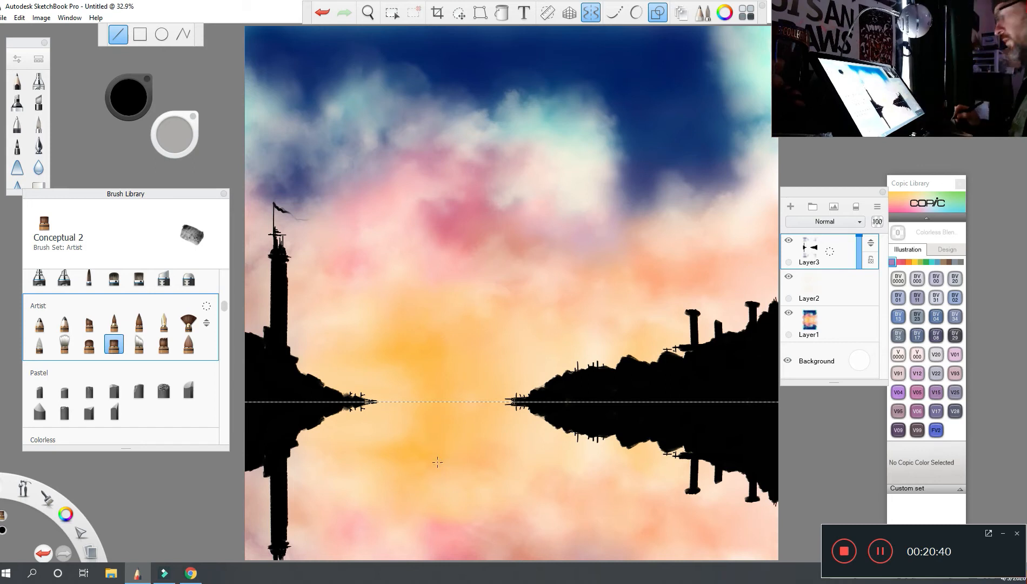
- Add a new layer above the silhouettes and choose the Rock Detail 5 brush from Jason's Free Fantasy Art Set
{"action": "key", "text": "ctrl+shift+n"}
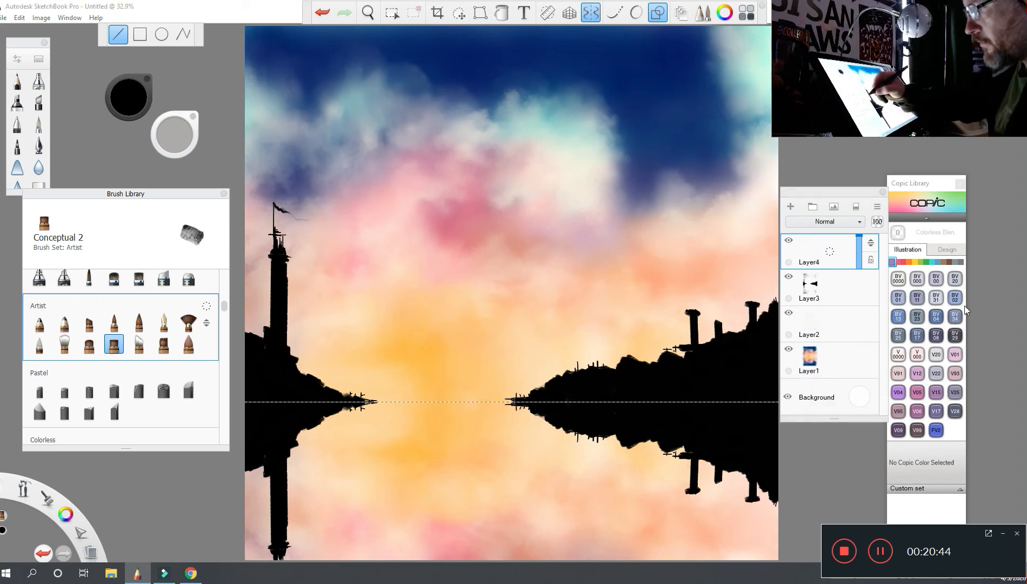
{"action": "scroll", "coordinate": [963, 310], "scroll_direction": "down", "scroll_amount": 3}
{"action": "scroll", "coordinate": [120, 356], "scroll_direction": "down", "scroll_amount": 10}
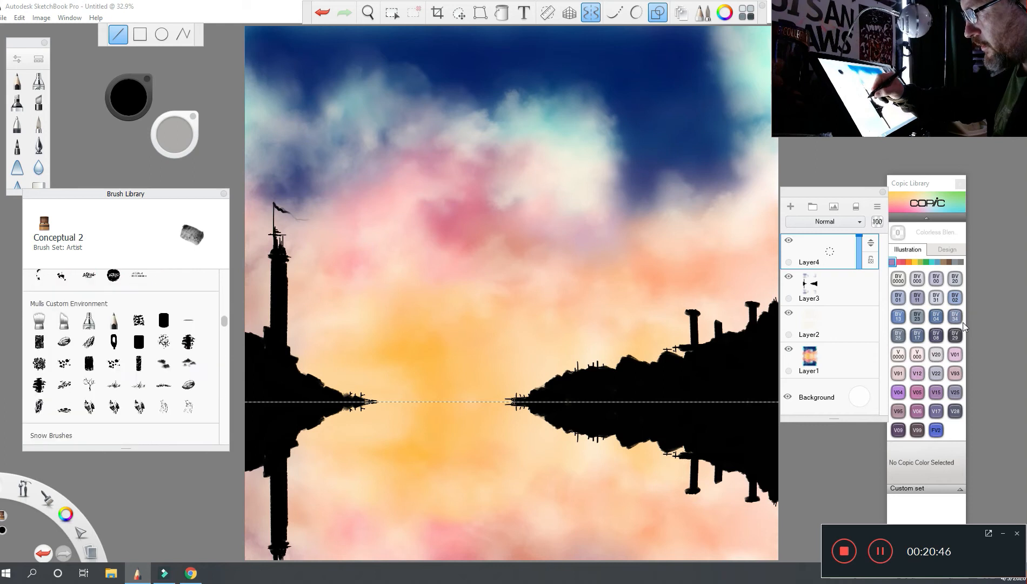
{"action": "scroll", "coordinate": [962, 338], "scroll_direction": "down", "scroll_amount": 10}
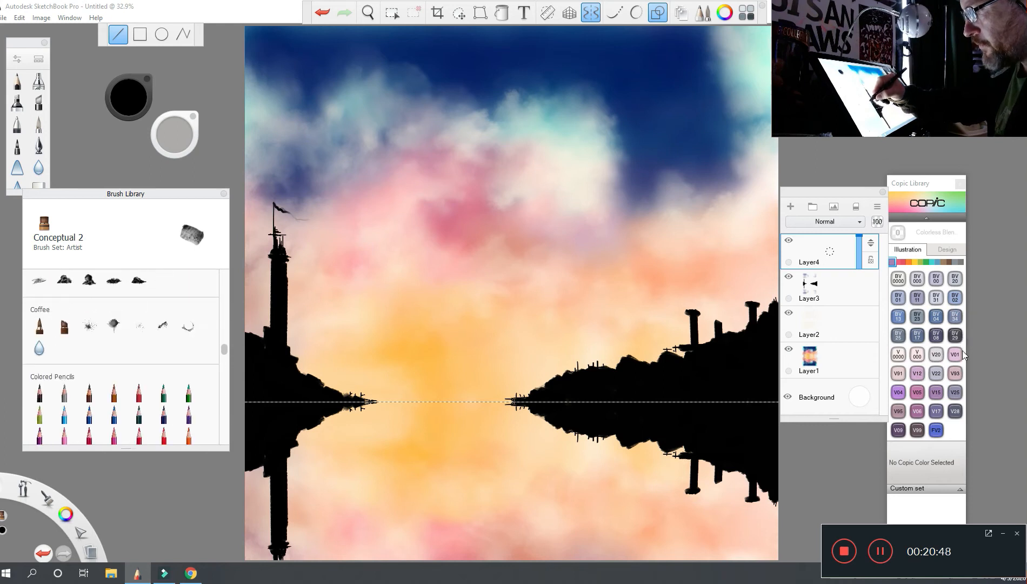
{"action": "scroll", "coordinate": [120, 357], "scroll_direction": "down", "scroll_amount": 10}
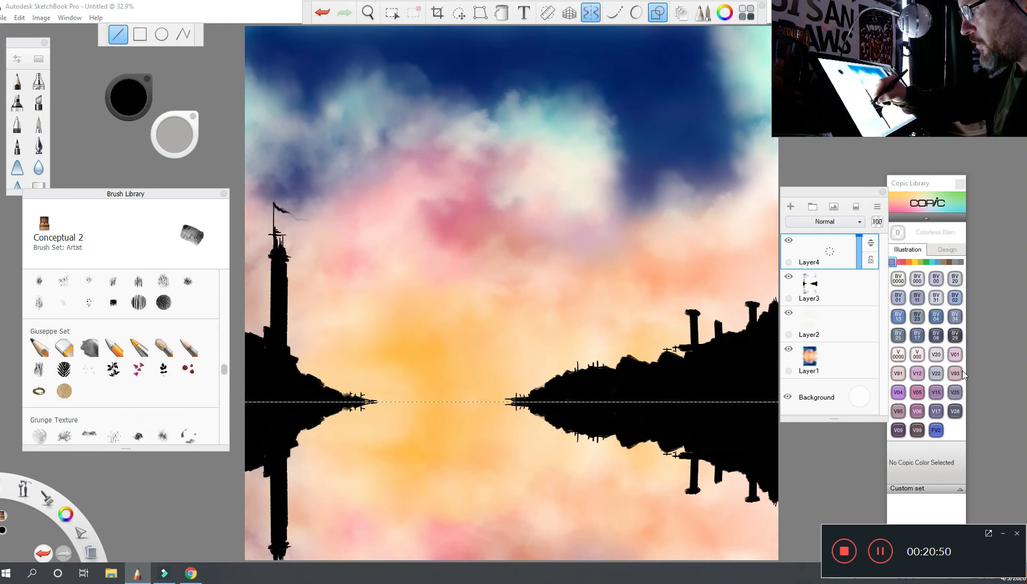
{"action": "scroll", "coordinate": [120, 356], "scroll_direction": "down", "scroll_amount": 8}
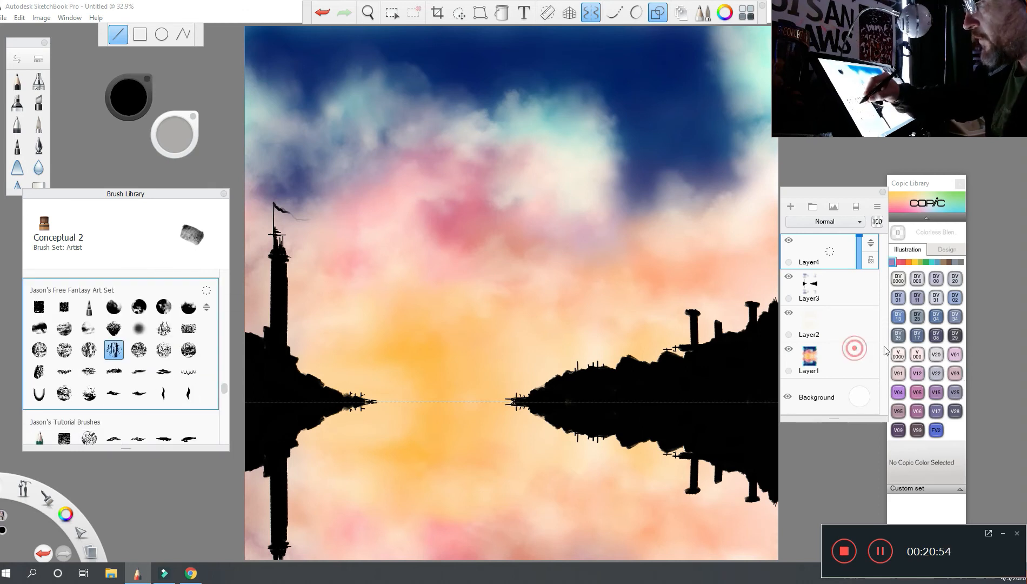
{"action": "left_click", "coordinate": [113, 350]}
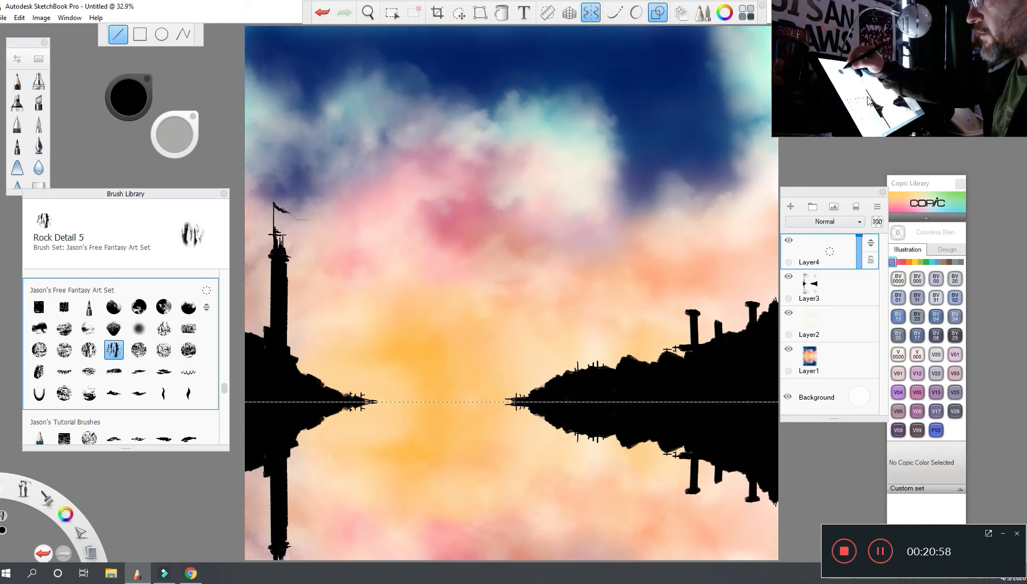
- Set the paint colour to bright orange and switch to the Rock Detail 6 brush
{"action": "left_click", "coordinate": [133, 96]}
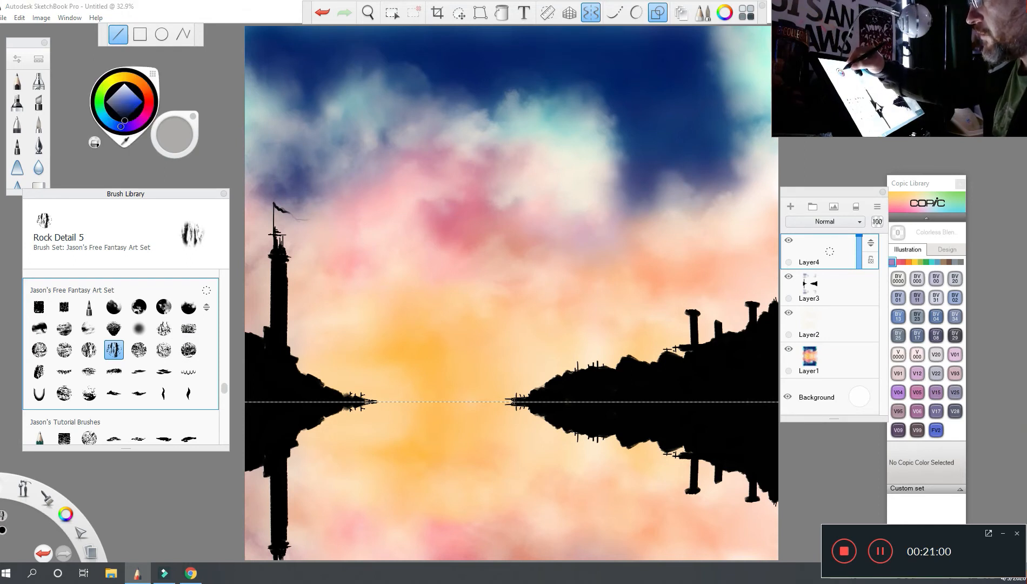
{"action": "left_click", "coordinate": [147, 92]}
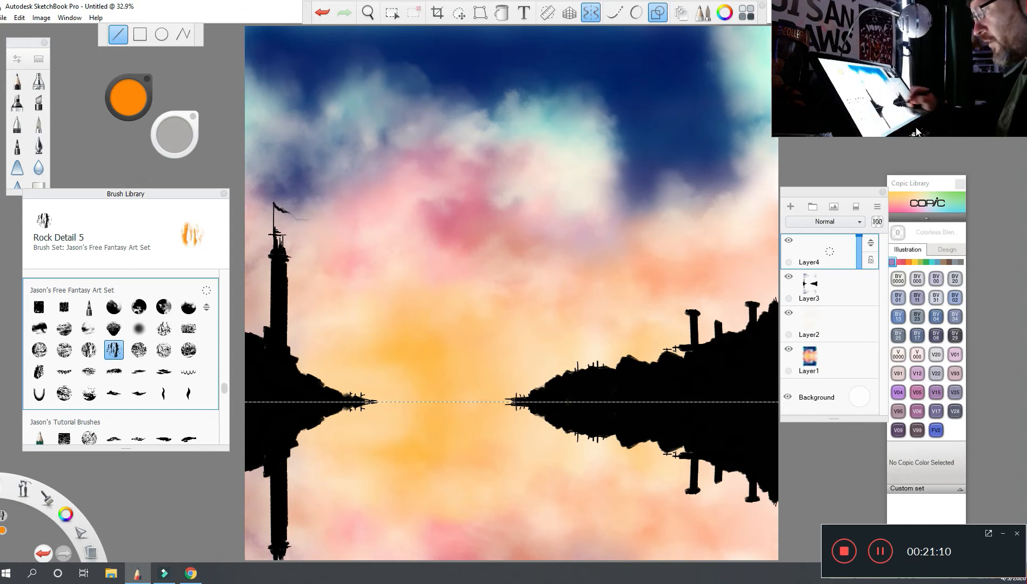
{"action": "left_click", "coordinate": [139, 349]}
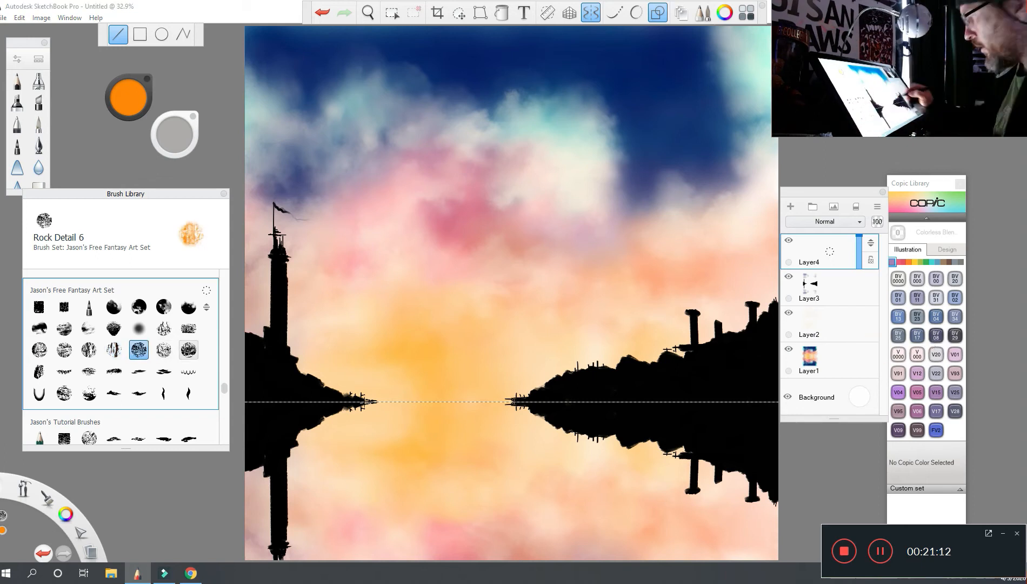
- Try a large orange rock-texture stroke on the right shore, then turn off straight-line drawing and undo the stroke
{"action": "left_click", "coordinate": [668, 370]}
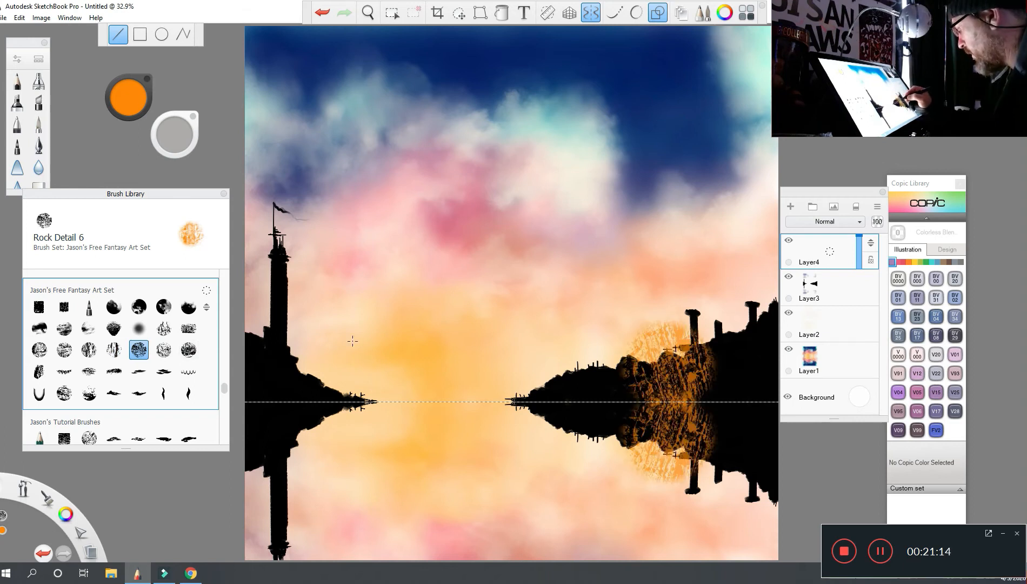
{"action": "left_click", "coordinate": [657, 12]}
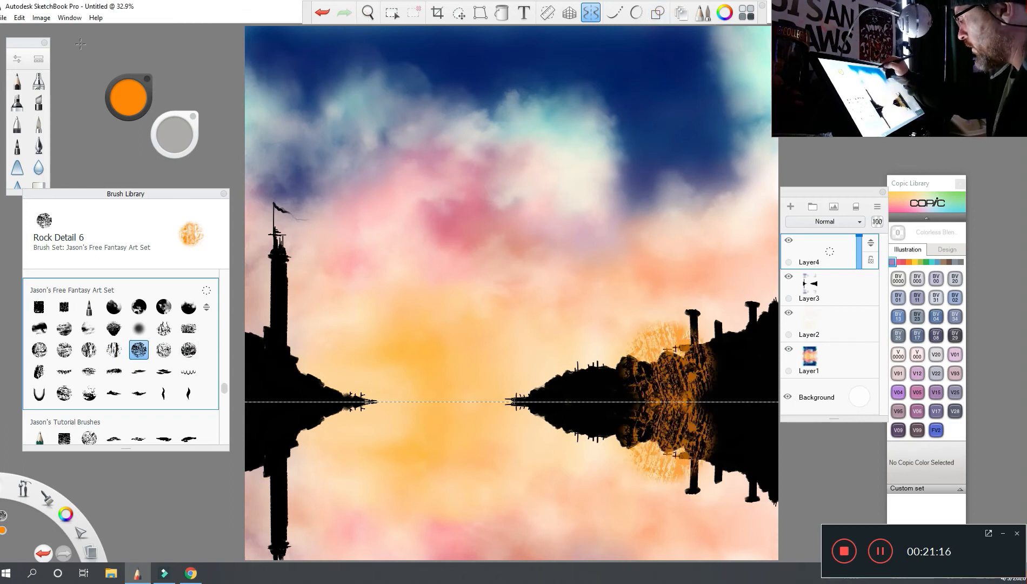
{"action": "key", "text": "ctrl+z"}
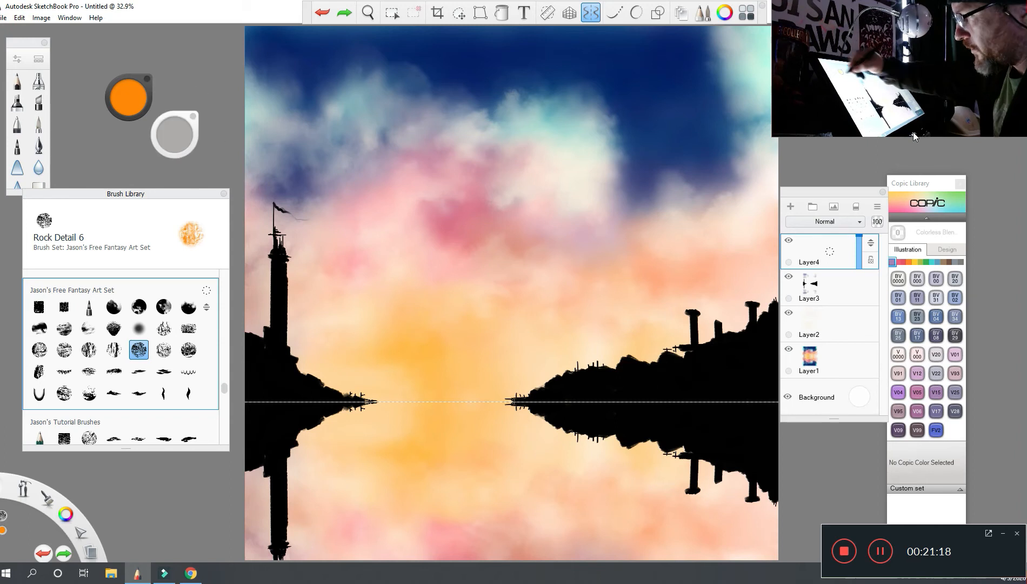
- Reduce the brush size and dab faint orange rock texture over the black cliffs of the right and left shores
{"action": "left_click_drag", "start_coordinate": [177, 134], "coordinate": [179, 436]}
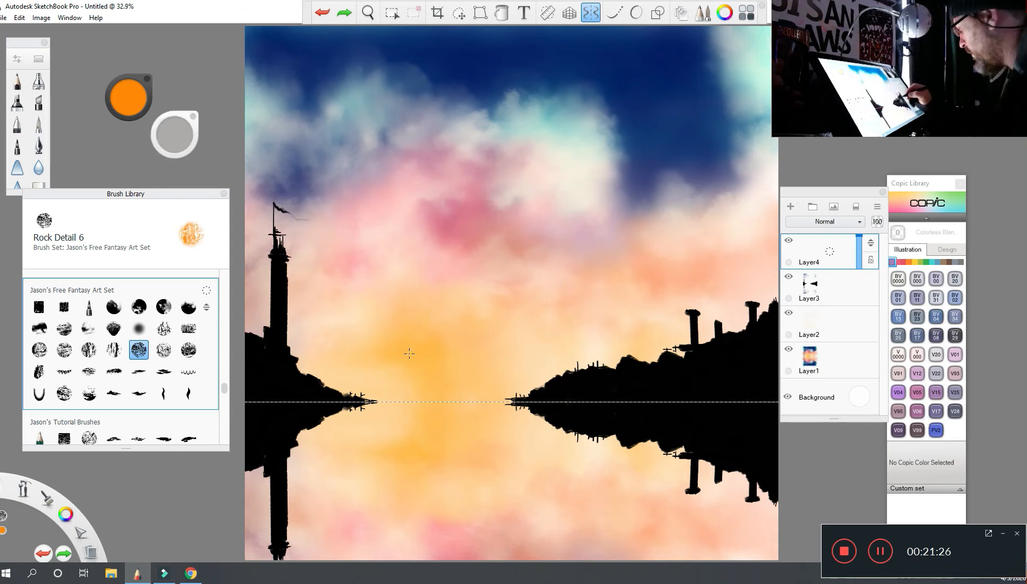
{"action": "mouse_move", "coordinate": [696, 356]}
{"action": "left_mouse_down"}
{"action": "mouse_move", "coordinate": [696, 369]}
{"action": "mouse_move", "coordinate": [707, 366]}
{"action": "left_mouse_up"}
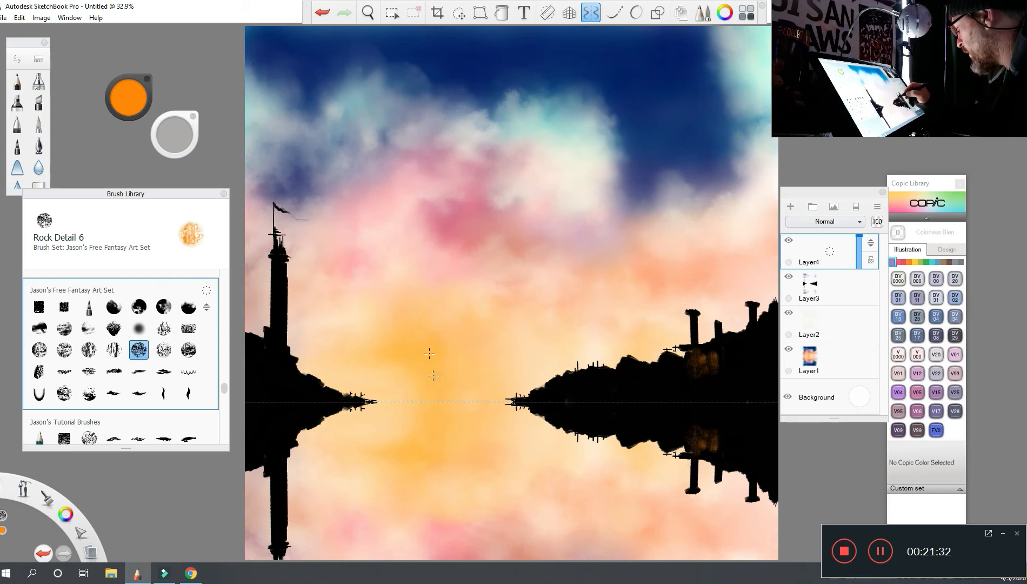
{"action": "mouse_move", "coordinate": [434, 347]}
{"action": "left_mouse_down"}
{"action": "mouse_move", "coordinate": [436, 362]}
{"action": "mouse_move", "coordinate": [461, 372]}
{"action": "mouse_move", "coordinate": [443, 351]}
{"action": "left_mouse_up"}
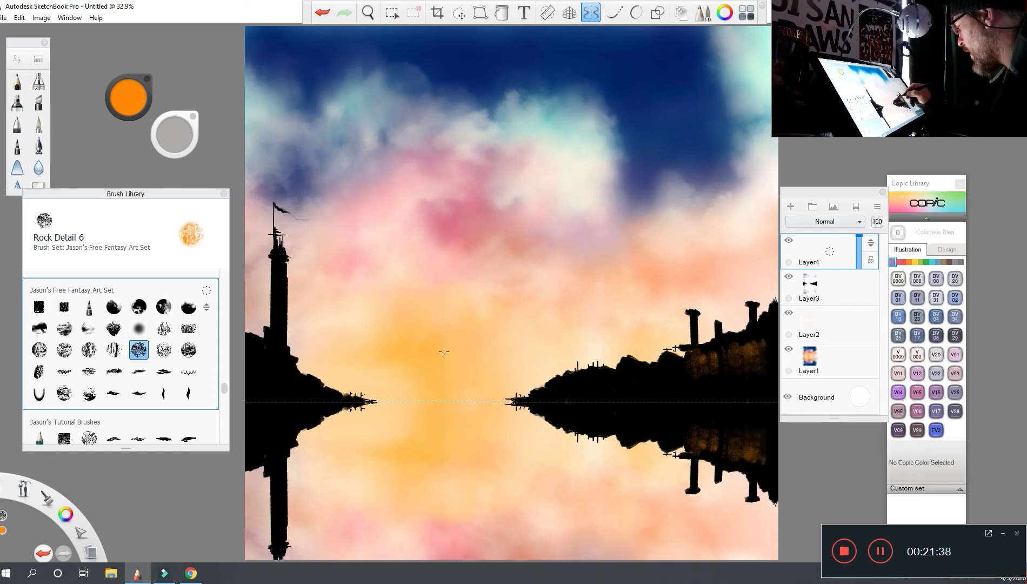
{"action": "left_click", "coordinate": [470, 338]}
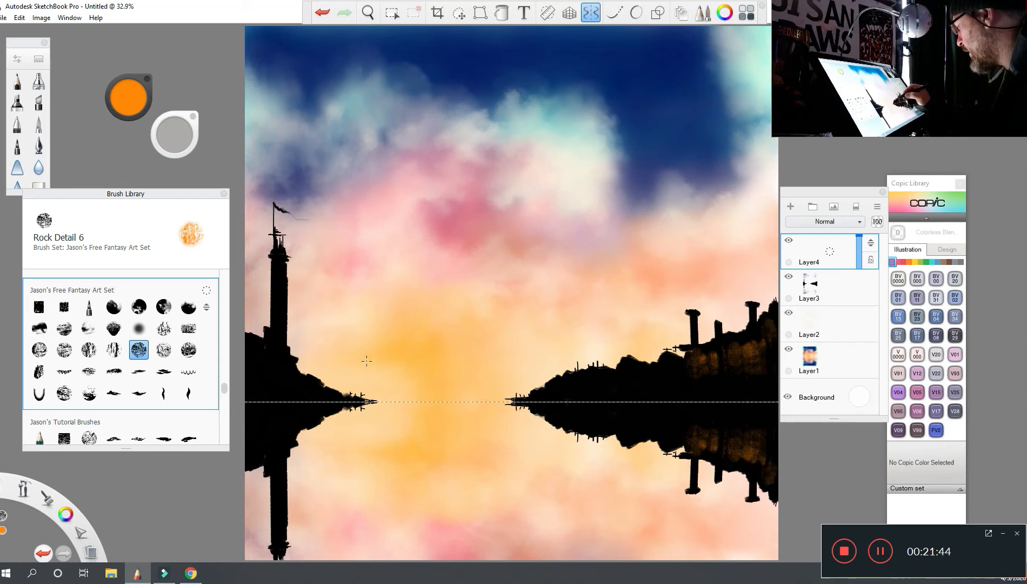
{"action": "left_click_drag", "start_coordinate": [363, 356], "coordinate": [365, 362]}
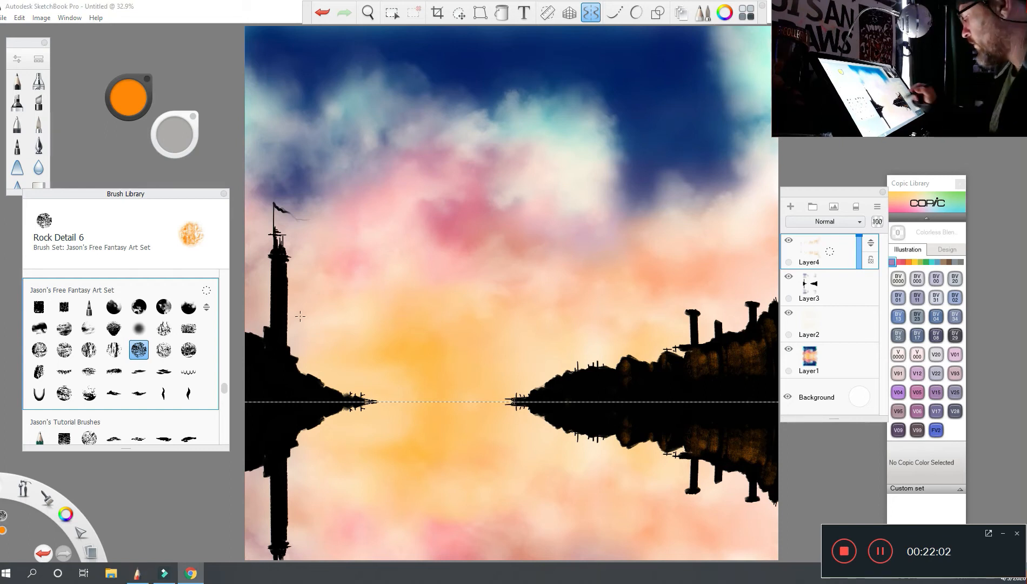
{"action": "left_click", "coordinate": [307, 373]}
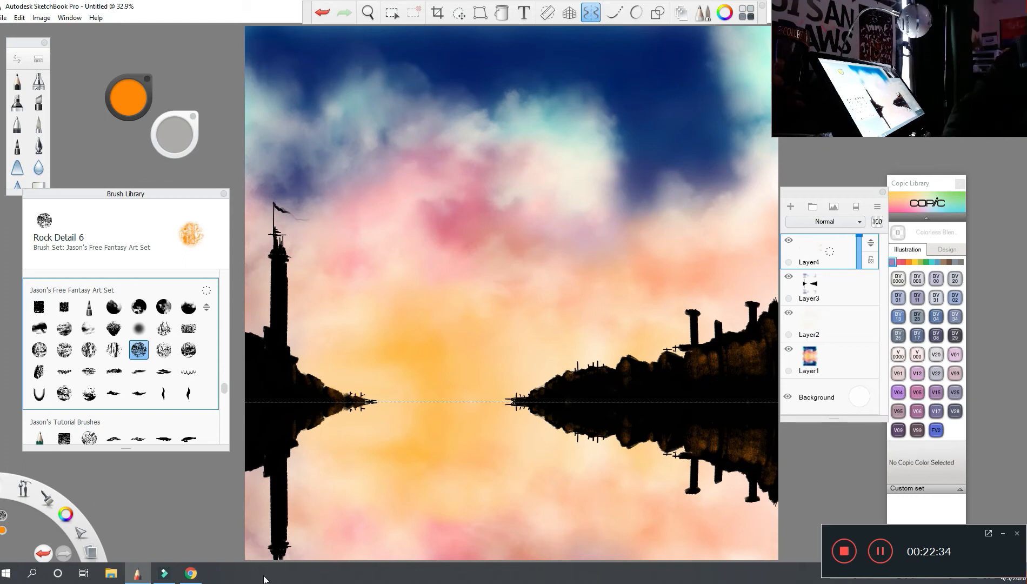
{"action": "left_click", "coordinate": [405, 323]}
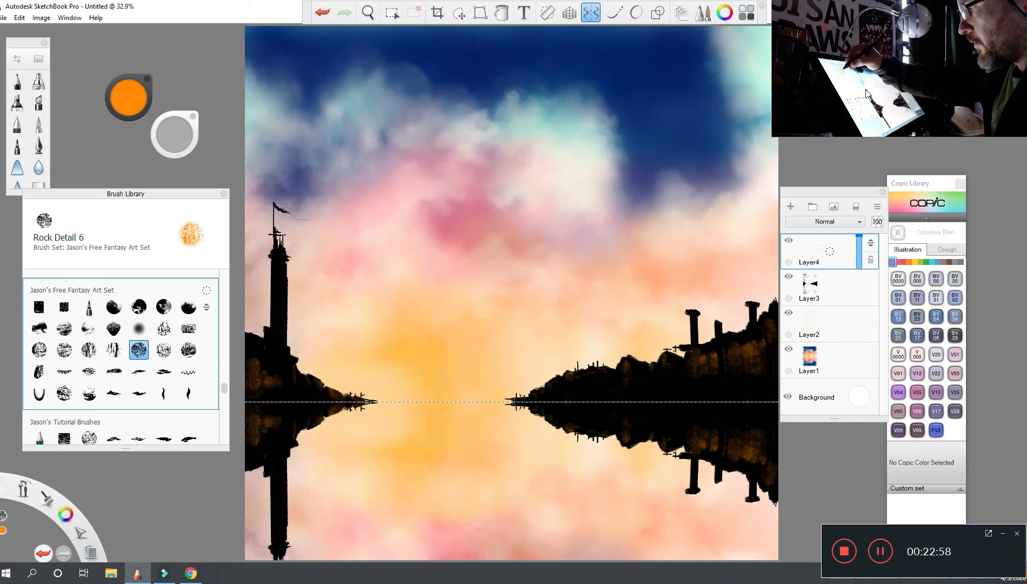
- Change the paint colour to a muted pinkish brown and dab subtle stone texture down the tower
{"action": "left_click", "coordinate": [128, 97]}
{"action": "left_click_drag", "start_coordinate": [142, 102], "coordinate": [124, 84]}
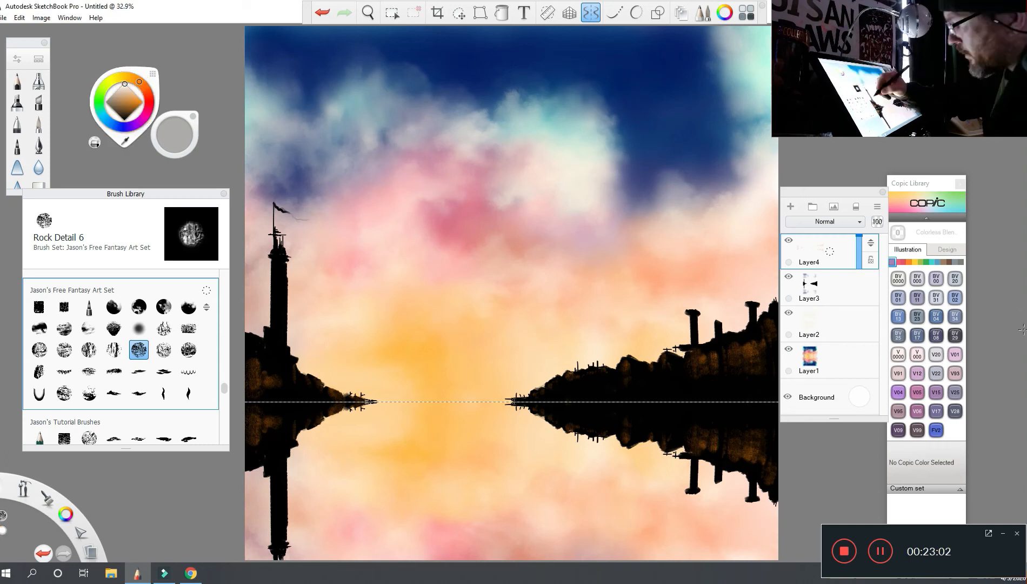
{"action": "mouse_move", "coordinate": [125, 84]}
{"action": "left_mouse_down"}
{"action": "mouse_move", "coordinate": [116, 105]}
{"action": "mouse_move", "coordinate": [122, 94]}
{"action": "left_mouse_up"}
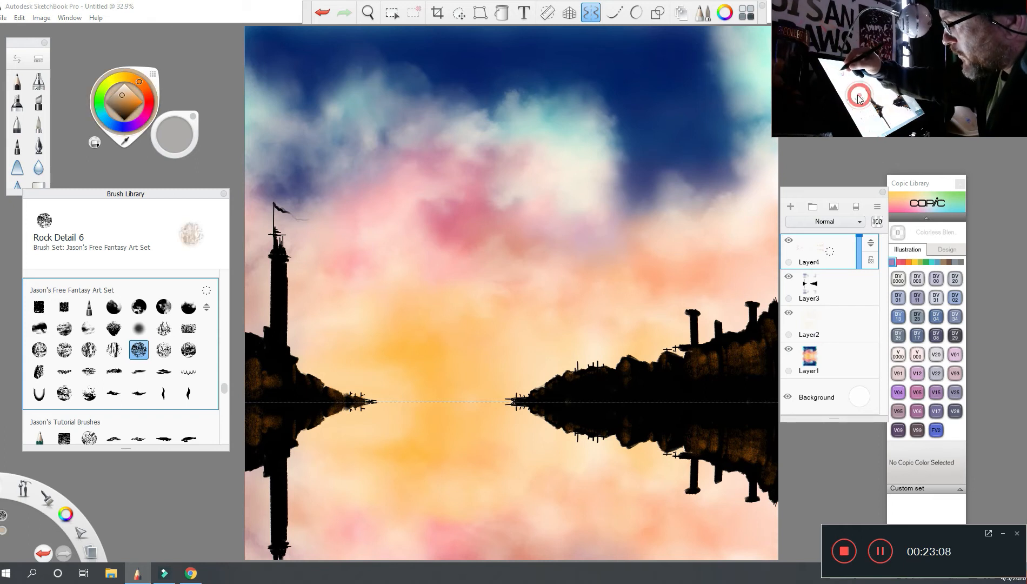
{"action": "left_click_drag", "start_coordinate": [139, 82], "coordinate": [147, 94]}
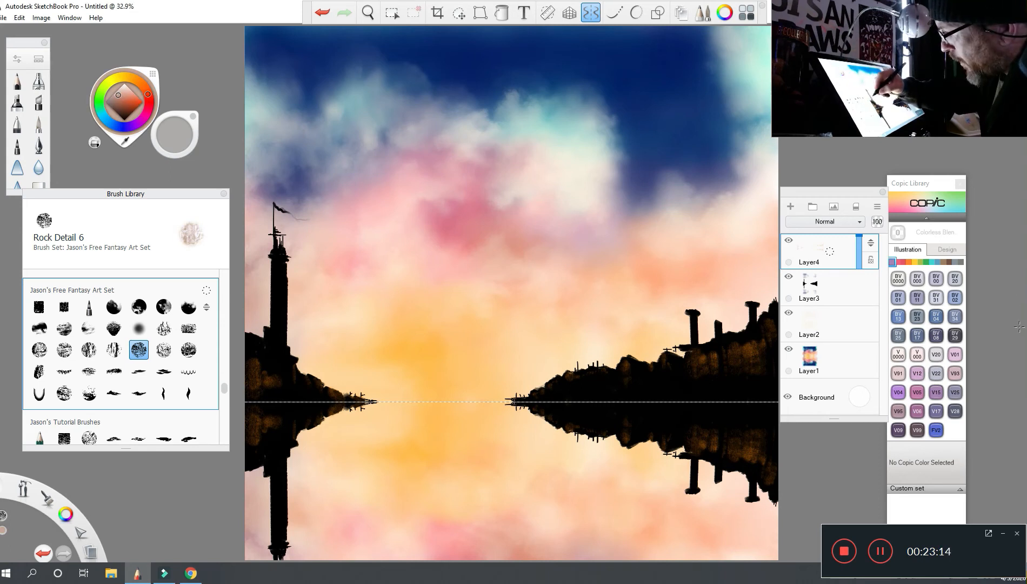
{"action": "left_click_drag", "start_coordinate": [281, 279], "coordinate": [280, 296]}
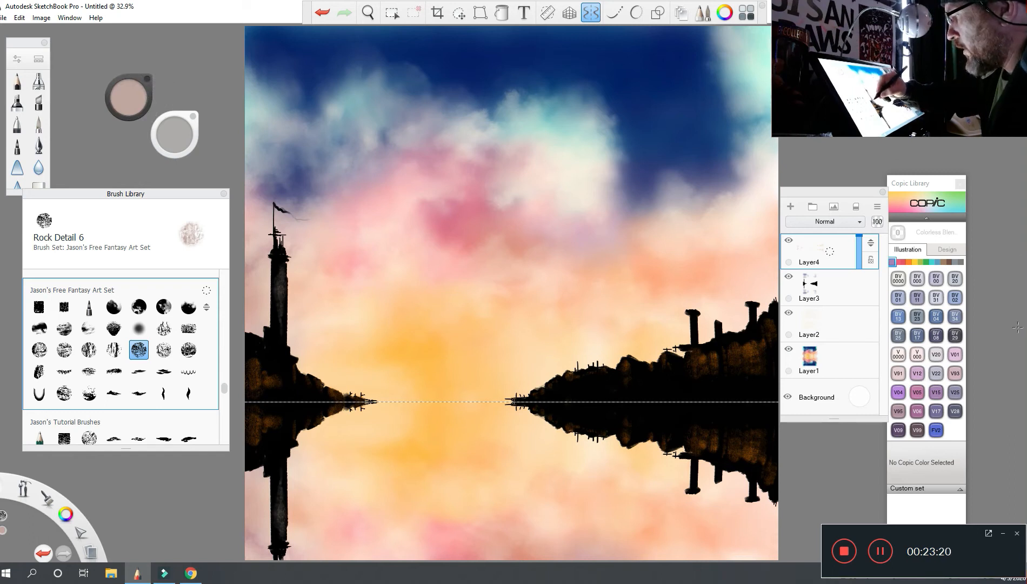
{"action": "left_click", "coordinate": [278, 335]}
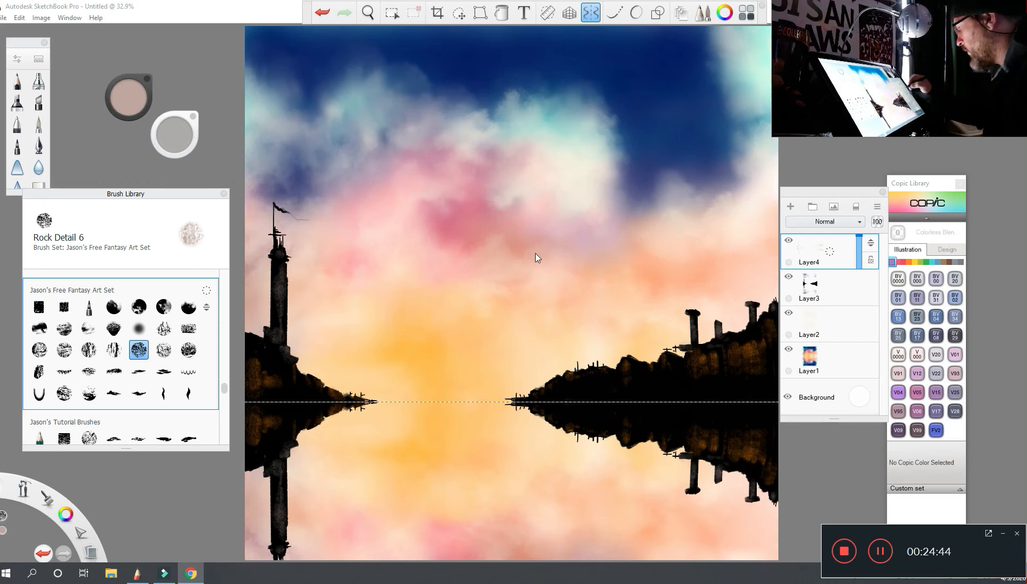
- Merge all painted layers into a single layer and turn off the mirror symmetry
{"action": "left_click", "coordinate": [833, 255]}
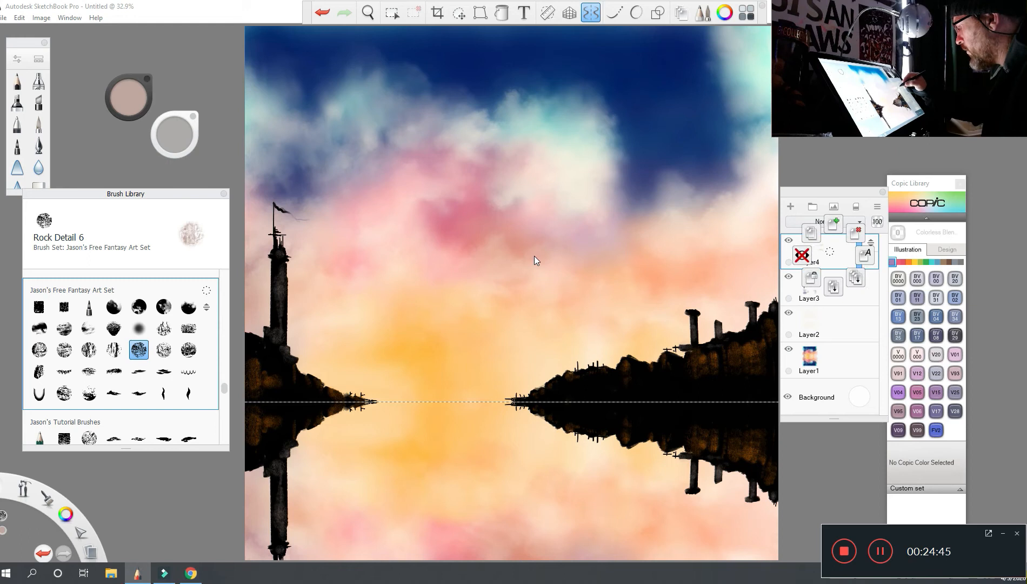
{"action": "left_click_drag", "start_coordinate": [830, 251], "coordinate": [851, 271]}
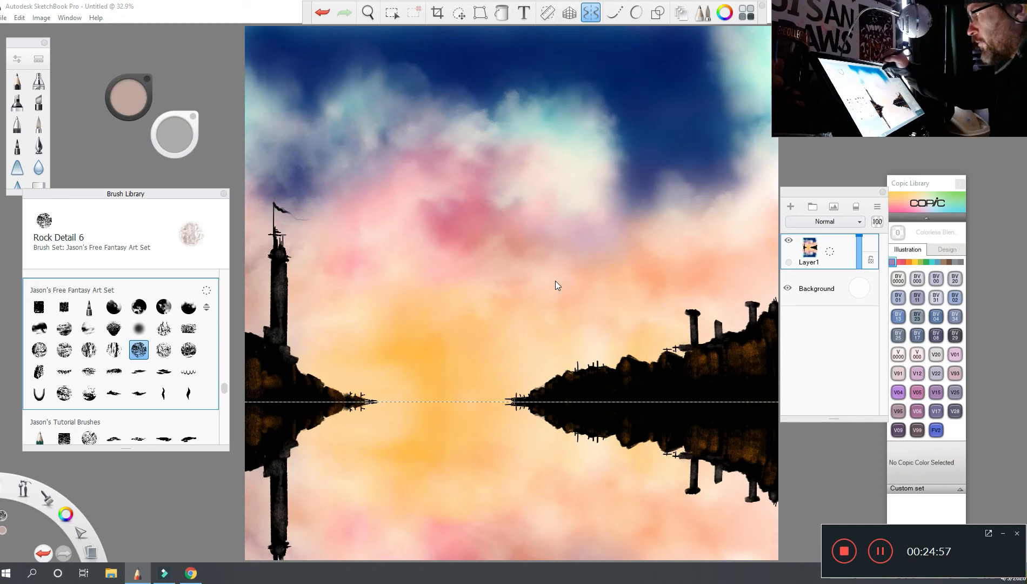
{"action": "left_click", "coordinate": [591, 12]}
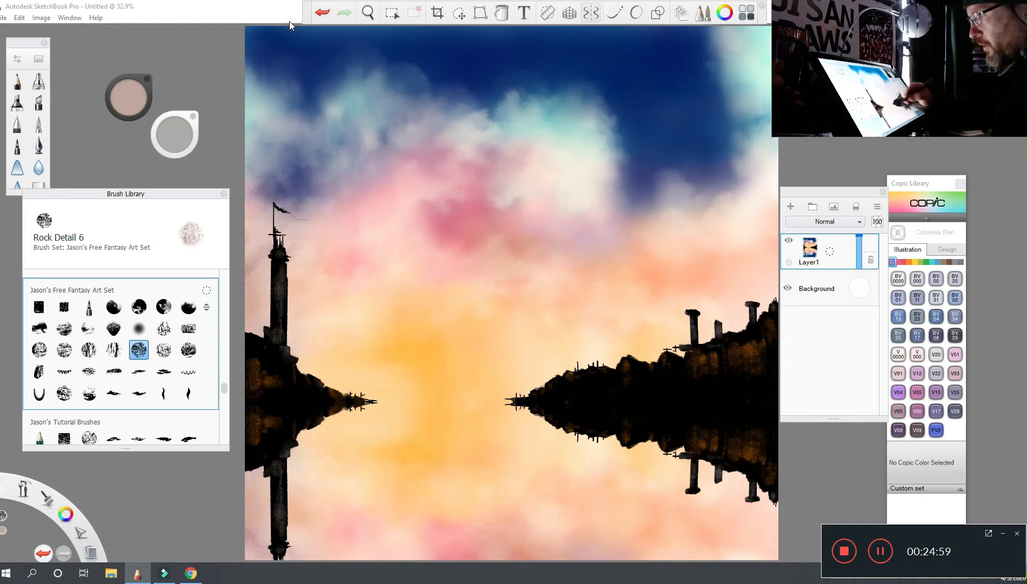
- Choose the Smudge Round Bristle Brush, enlarge it considerably, and turn on straight-line drawing
{"action": "left_click_drag", "start_coordinate": [224, 388], "coordinate": [225, 298]}
{"action": "left_click", "coordinate": [188, 405]}
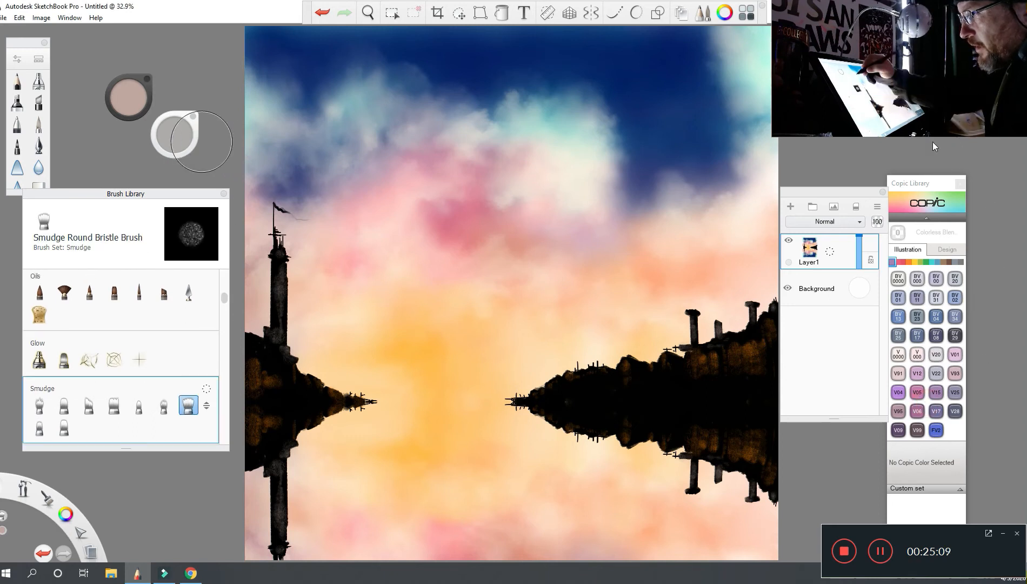
{"action": "left_click_drag", "start_coordinate": [181, 134], "coordinate": [171, 134]}
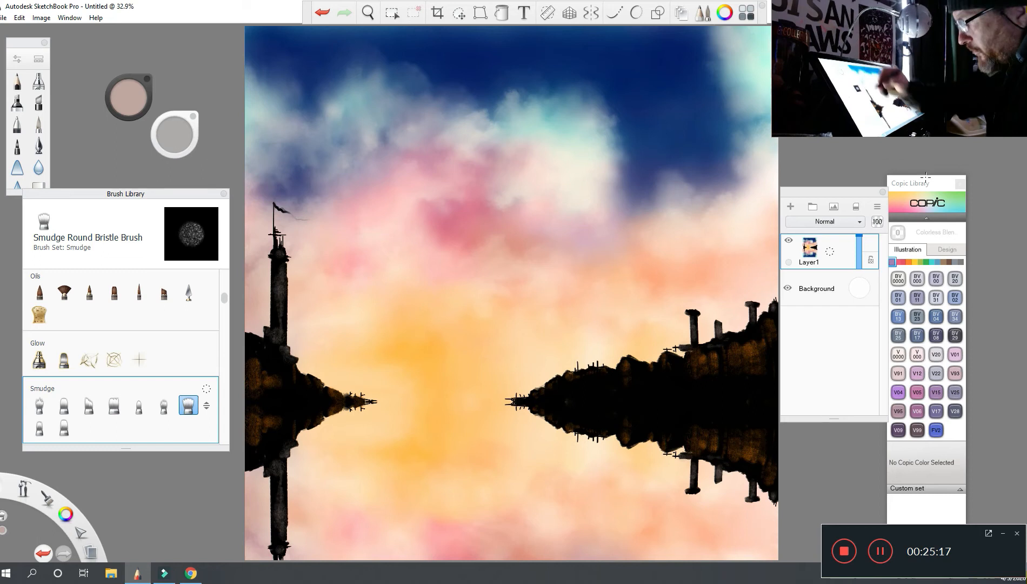
{"action": "key", "text": "l"}
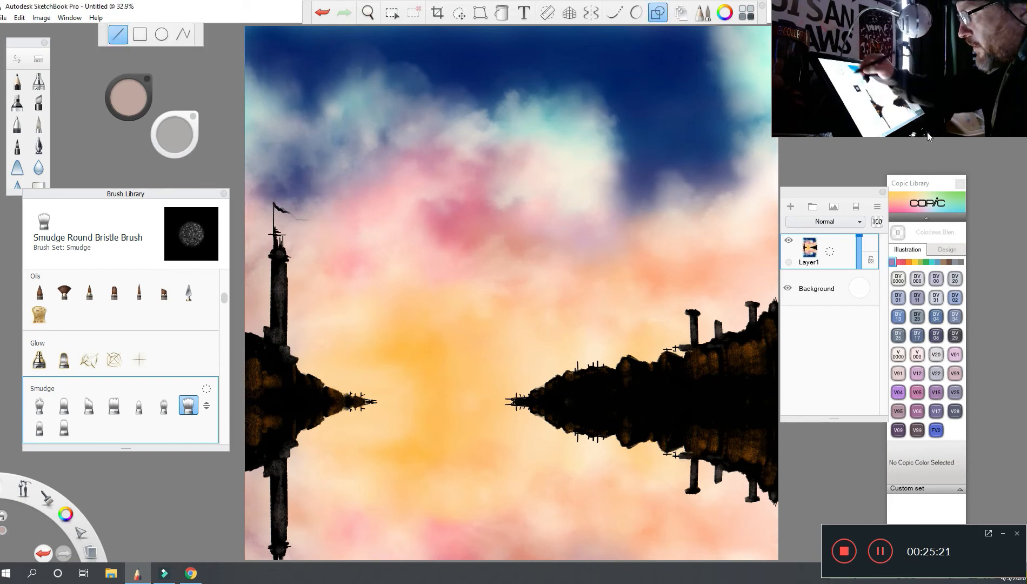
{"action": "mouse_move", "coordinate": [175, 134]}
{"action": "left_mouse_down"}
{"action": "mouse_move", "coordinate": [227, 162]}
{"action": "mouse_move", "coordinate": [376, 310]}
{"action": "mouse_move", "coordinate": [395, 353]}
{"action": "mouse_move", "coordinate": [432, 353]}
{"action": "left_mouse_up"}
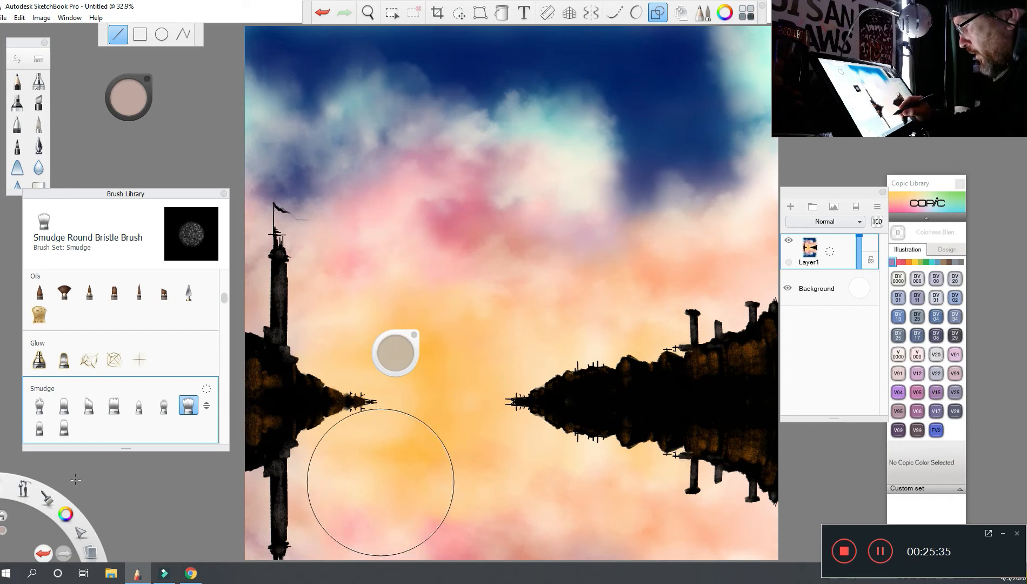
{"action": "left_click_drag", "start_coordinate": [396, 353], "coordinate": [400, 359]}
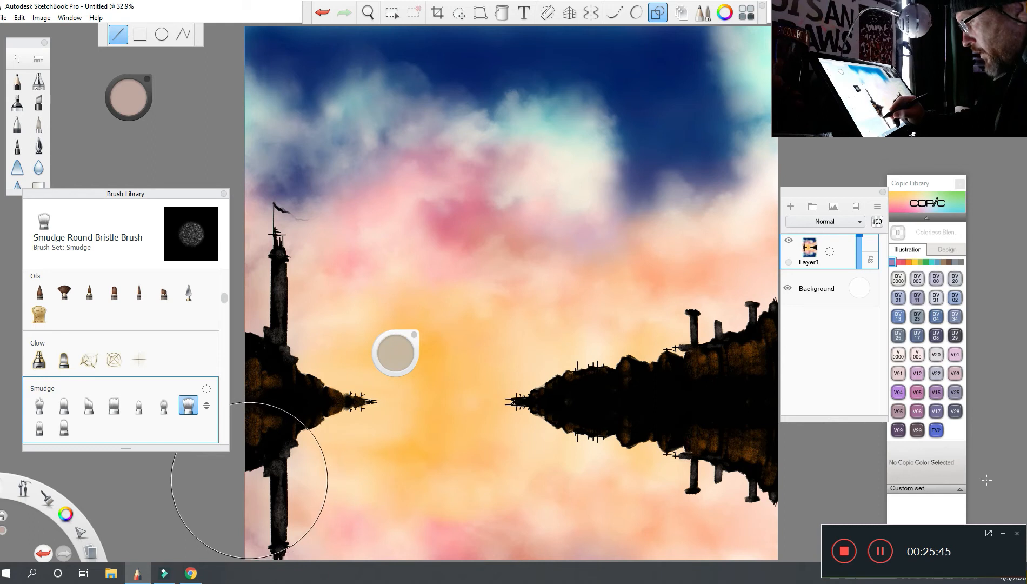
- Smudge the reflection below the horizon with full-width horizontal straight strokes to form water ripples, then turn off straight-line drawing
{"action": "left_click_drag", "start_coordinate": [733, 489], "coordinate": [800, 488]}
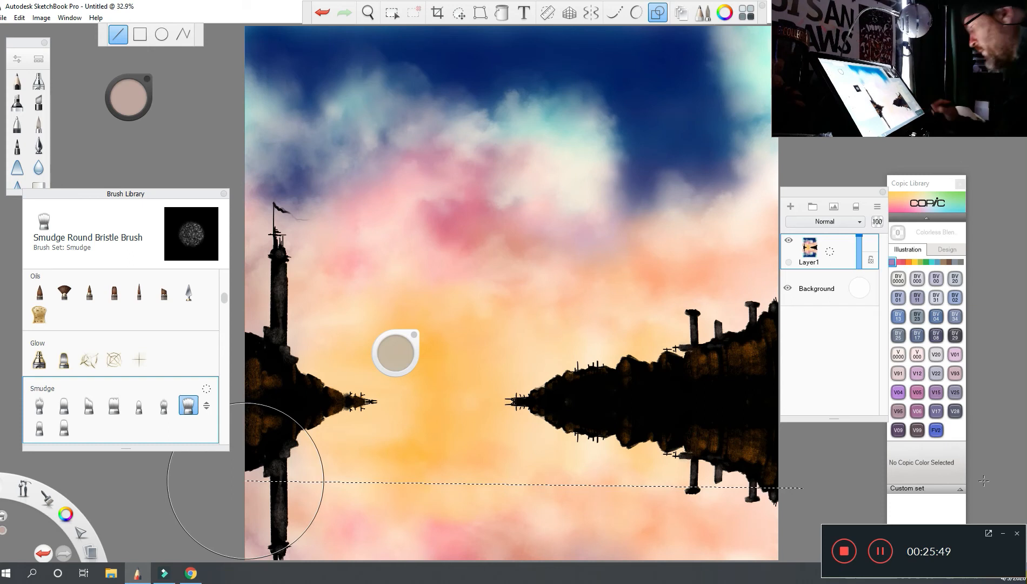
{"action": "left_click_drag", "start_coordinate": [983, 481], "coordinate": [802, 488]}
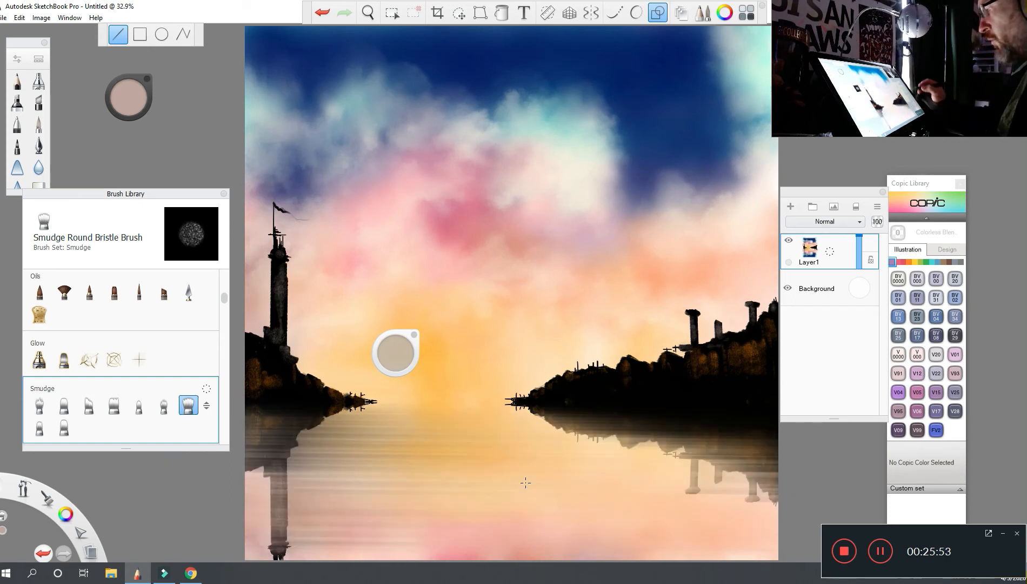
{"action": "left_click", "coordinate": [657, 13]}
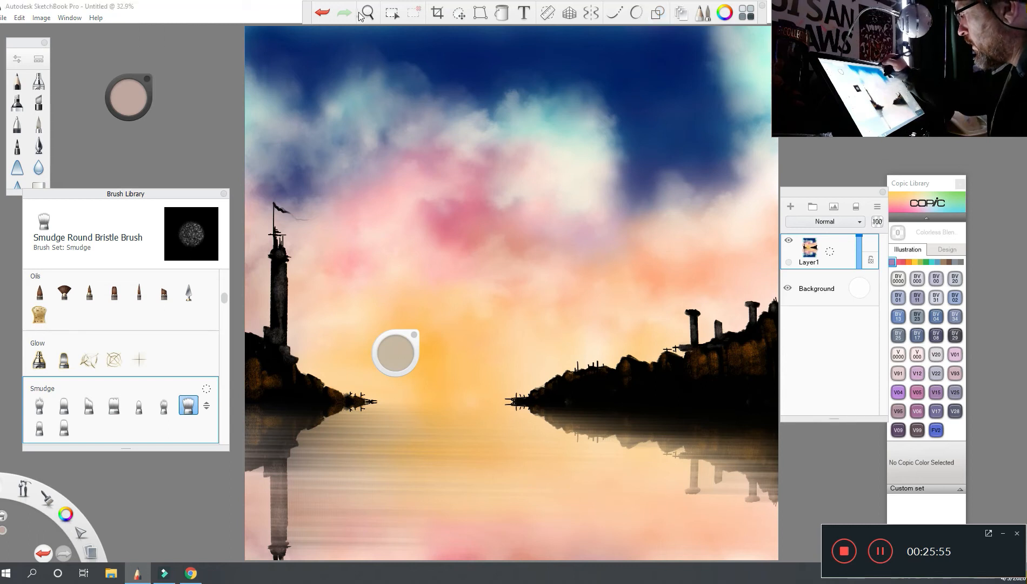
- Soften the left shoreline and the tower and pillar reflections in the water with the Smudge Soft Round Brush 2
{"action": "left_click_drag", "start_coordinate": [395, 352], "coordinate": [415, 293]}
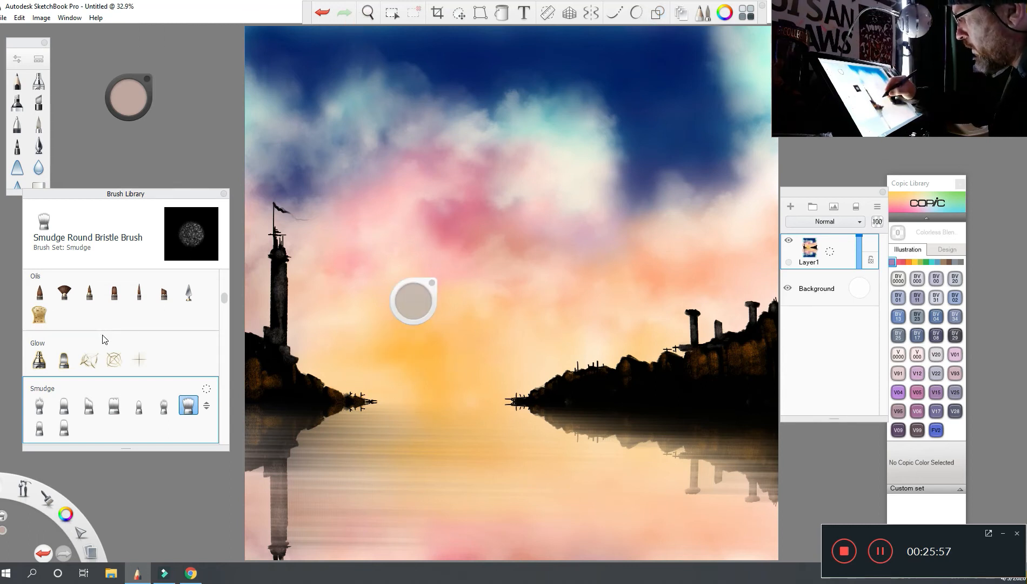
{"action": "left_click", "coordinate": [164, 405]}
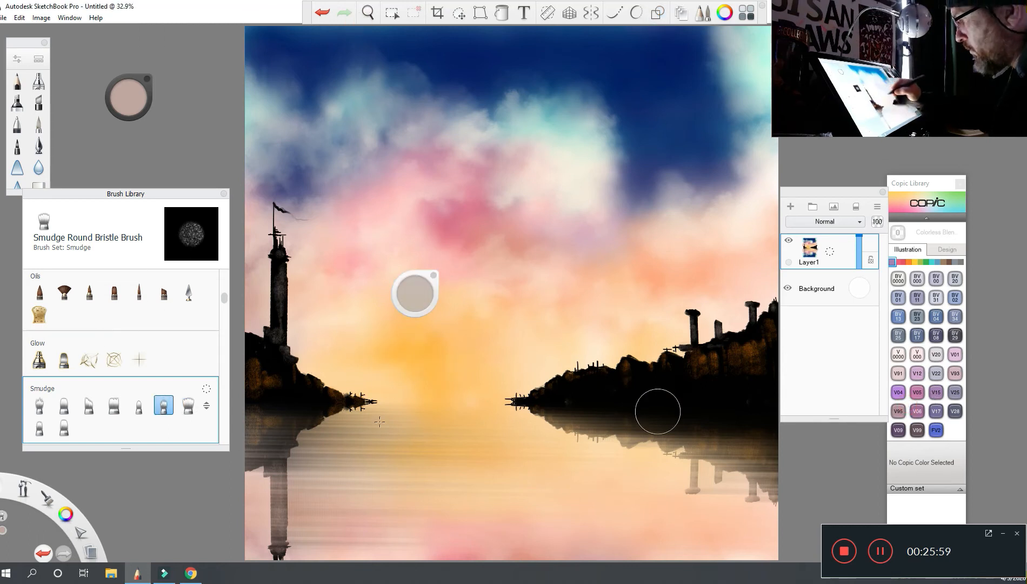
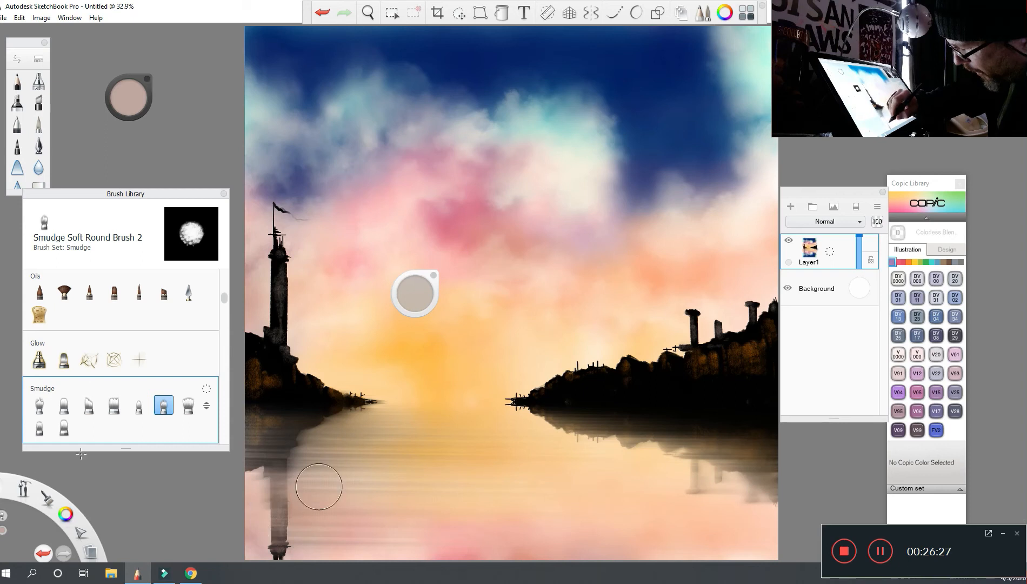
{"action": "left_click_drag", "start_coordinate": [414, 294], "coordinate": [416, 294]}
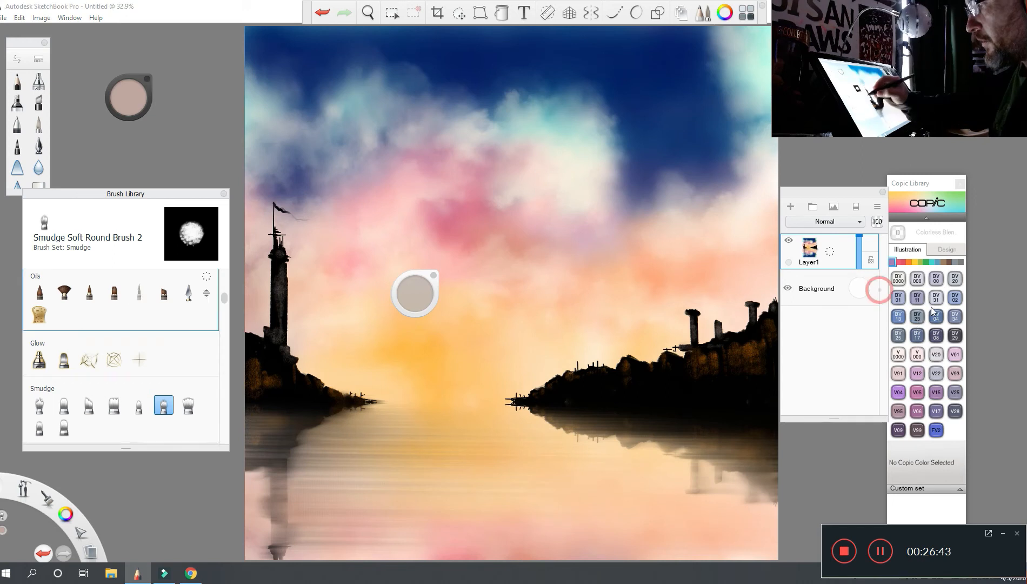
- Change the paint colour to a pale cream yellow
{"action": "left_click", "coordinate": [128, 97]}
{"action": "left_click", "coordinate": [134, 79]}
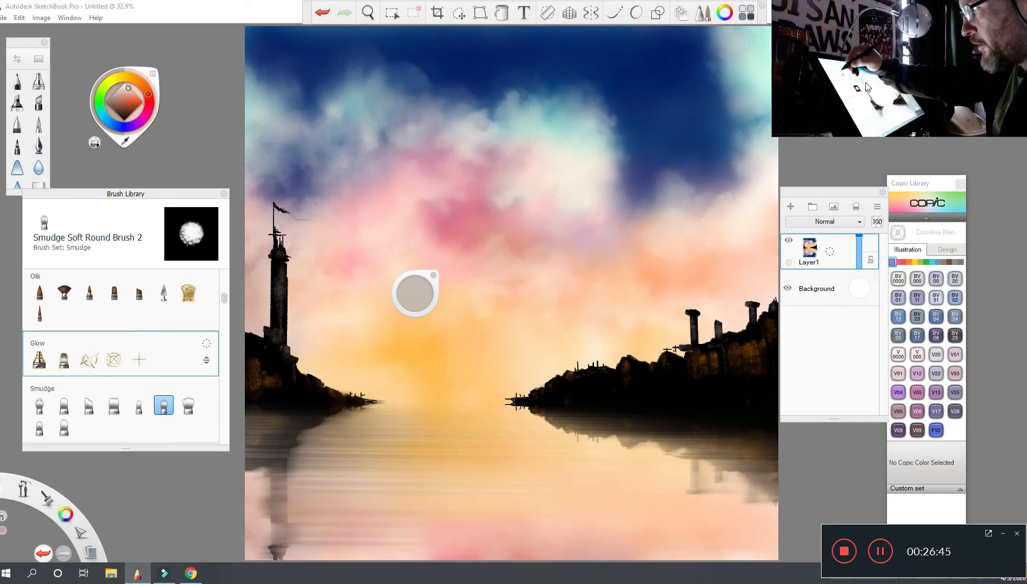
{"action": "left_click", "coordinate": [126, 86]}
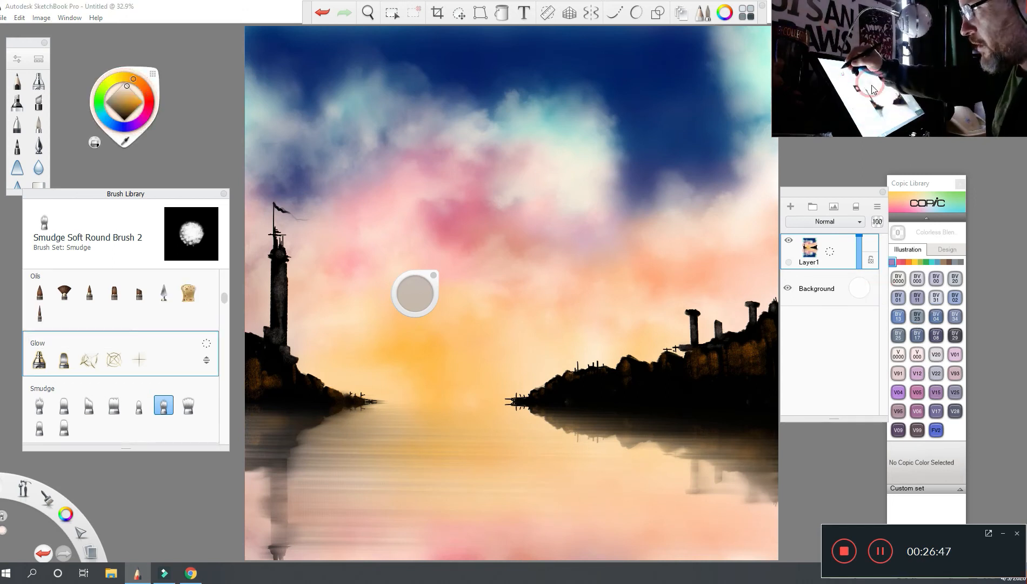
{"action": "left_click", "coordinate": [129, 89]}
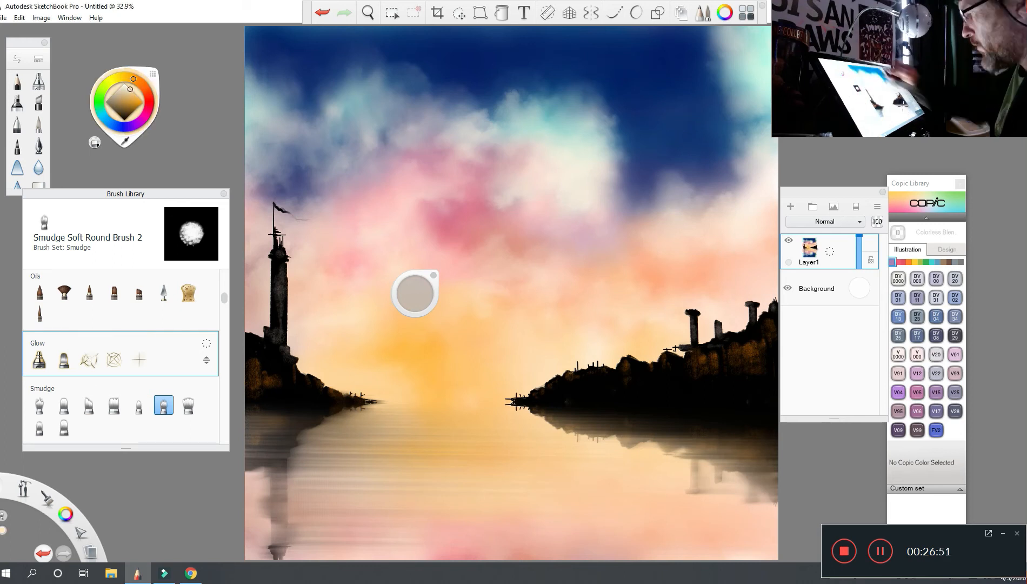
- Turn on straight-line drawing and add a new layer above the merged painting
{"action": "left_click", "coordinate": [658, 12]}
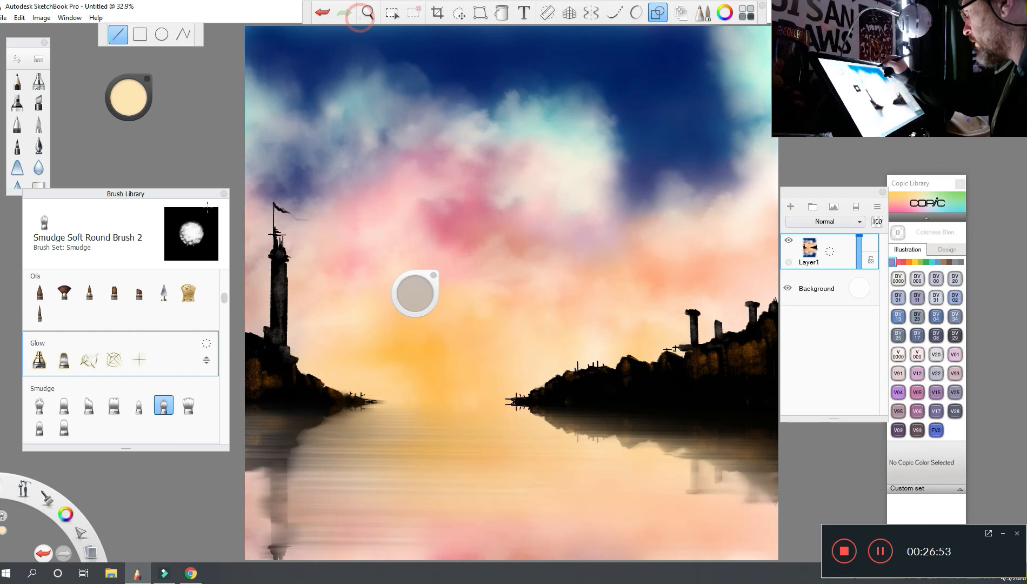
{"action": "left_click_drag", "start_coordinate": [415, 293], "coordinate": [422, 292]}
{"action": "left_click_drag", "start_coordinate": [412, 287], "coordinate": [412, 291]}
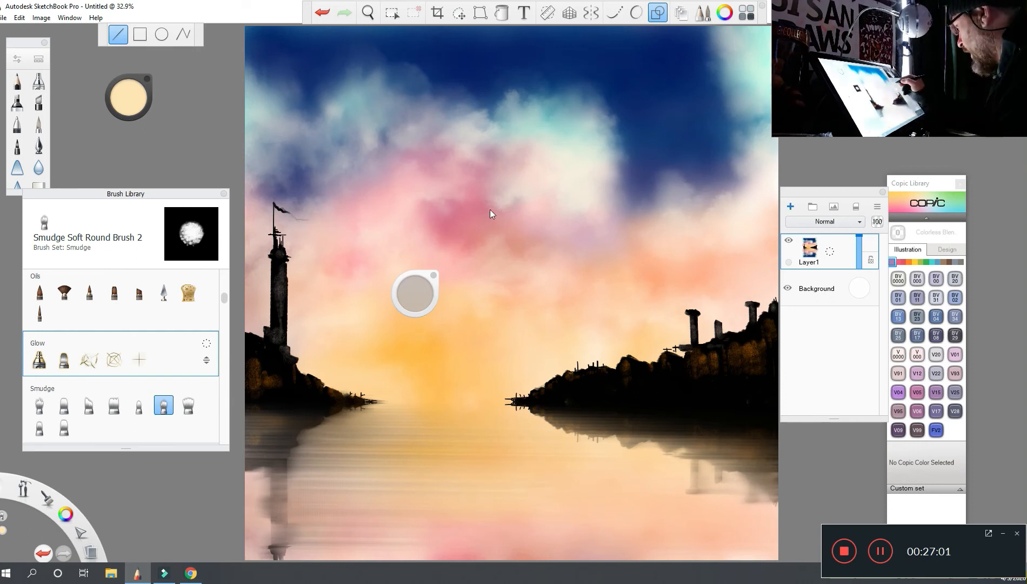
{"action": "key", "text": "ctrl+shift+n"}
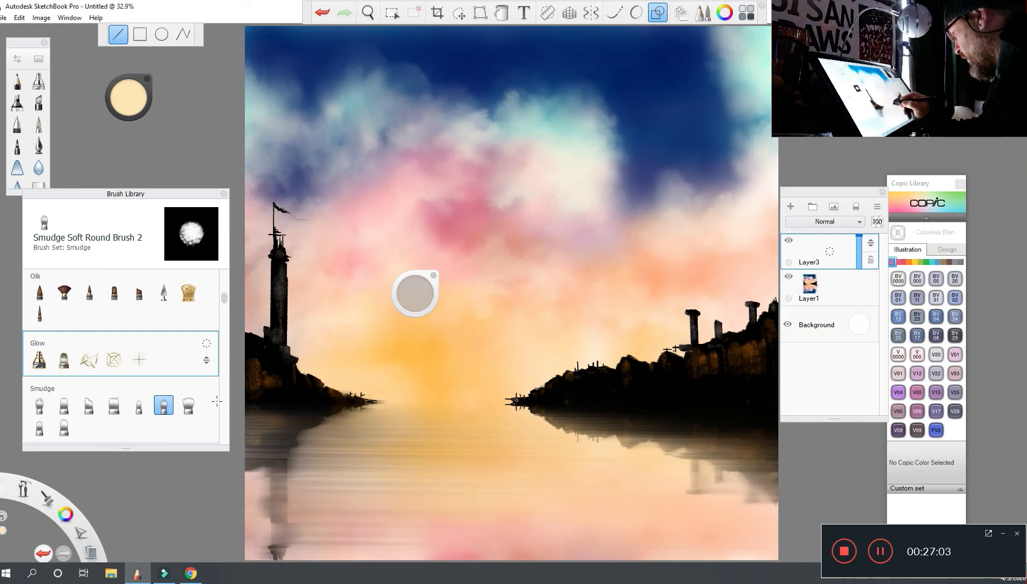
- Try to draw a straight highlight along the right shore's waterline with the smudge brush, adjusting its size
{"action": "left_click_drag", "start_coordinate": [514, 402], "coordinate": [620, 402]}
{"action": "left_click_drag", "start_coordinate": [415, 293], "coordinate": [417, 300]}
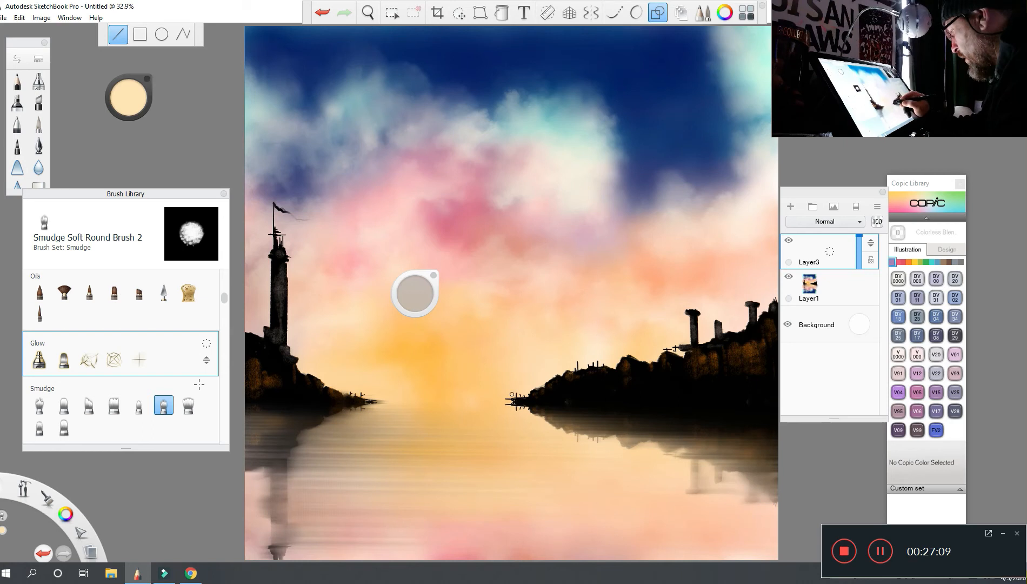
{"action": "left_click_drag", "start_coordinate": [419, 294], "coordinate": [419, 291]}
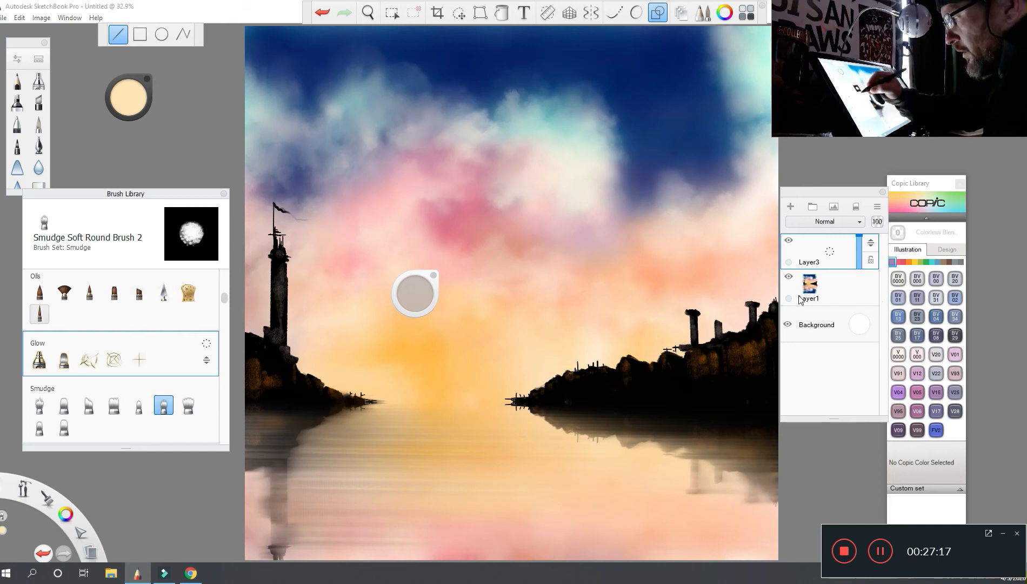
- Draw a thin cream highlight along the right shore's waterline with the Small Rigger brush, undoing the stray strokes near the canvas edge
{"action": "left_click", "coordinate": [39, 314]}
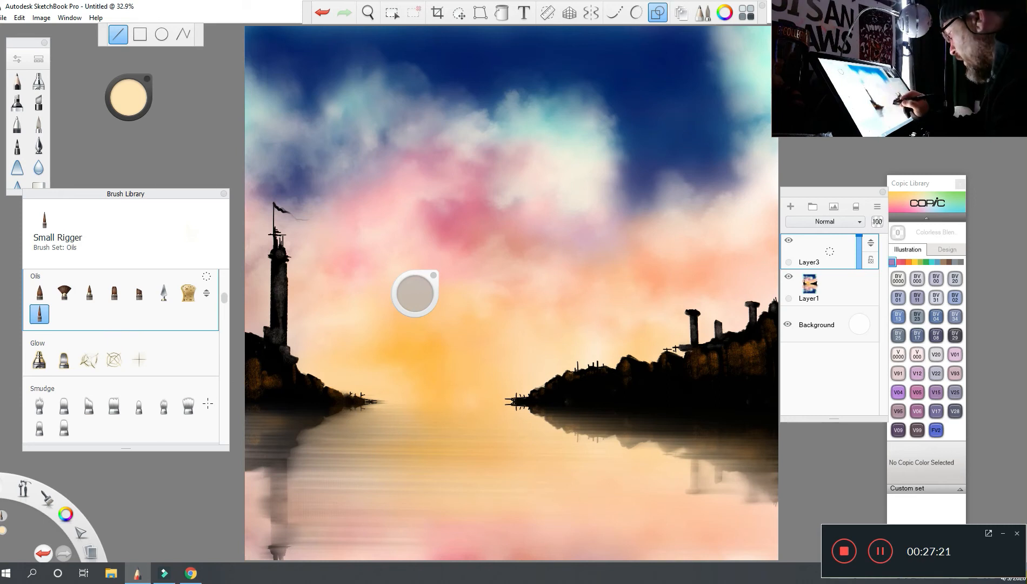
{"action": "left_click_drag", "start_coordinate": [604, 402], "coordinate": [632, 405]}
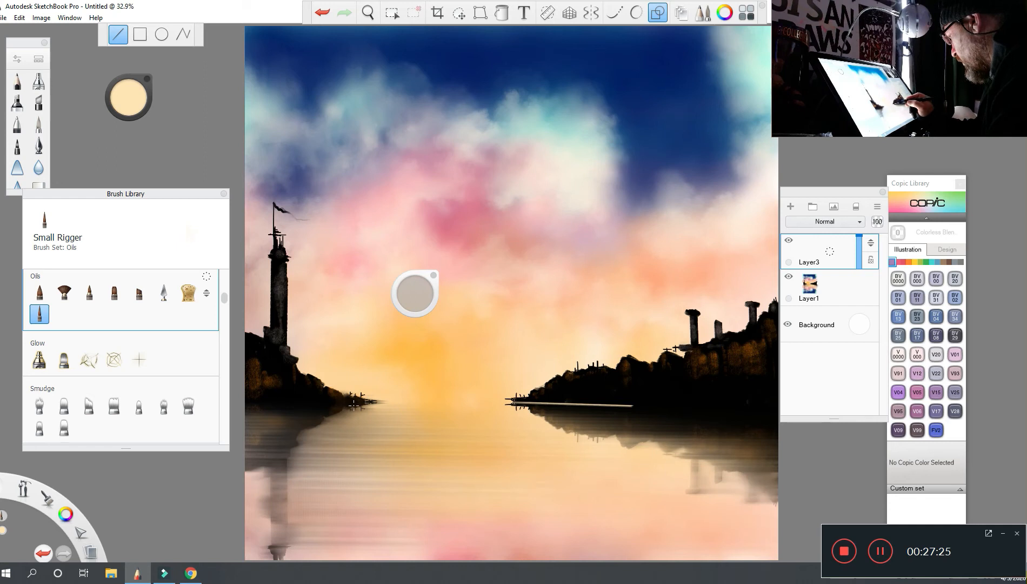
{"action": "left_click_drag", "start_coordinate": [673, 408], "coordinate": [763, 407]}
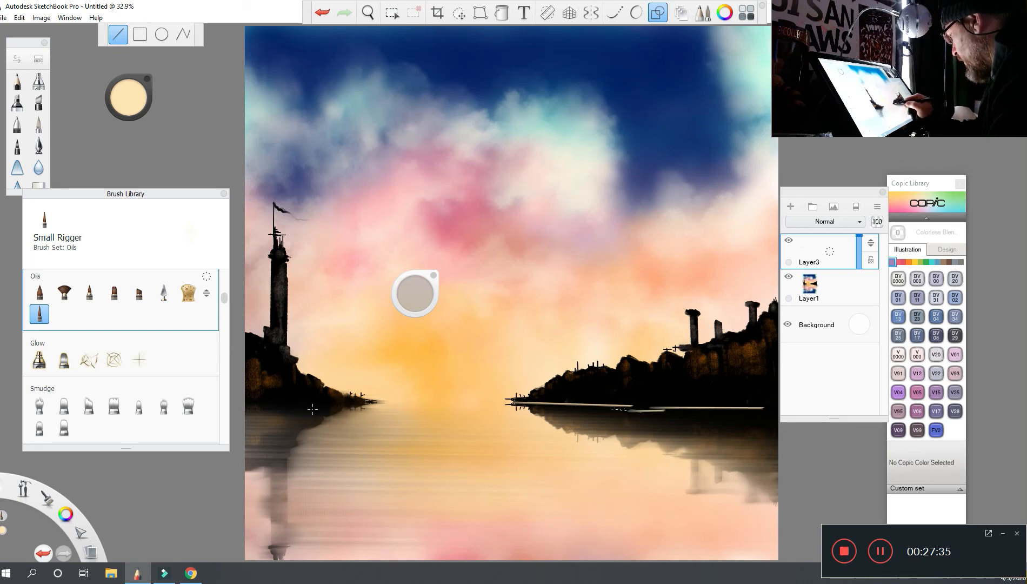
{"action": "left_click", "coordinate": [20, 18]}
{"action": "left_click", "coordinate": [17, 25]}
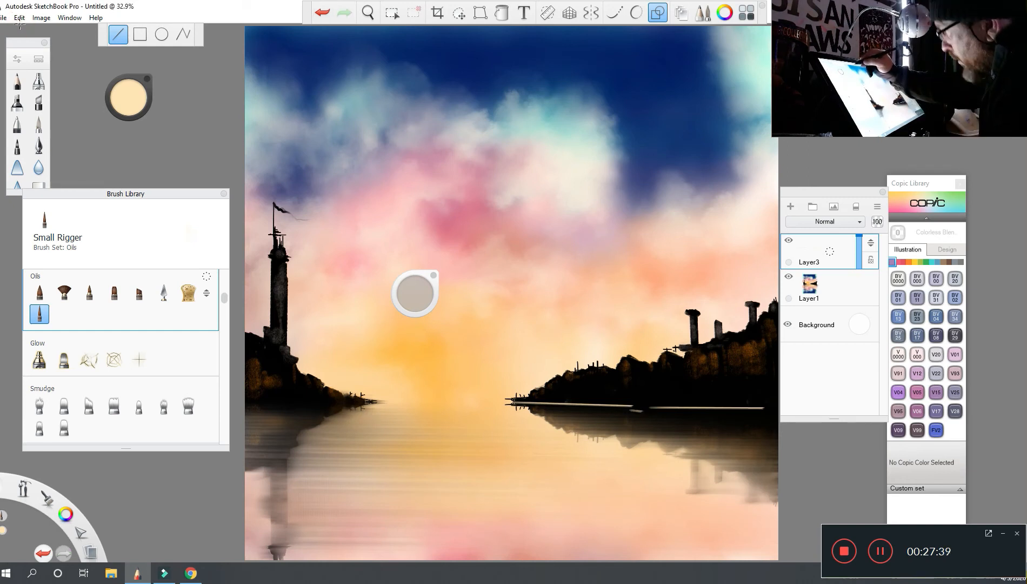
{"action": "left_click", "coordinate": [20, 18]}
{"action": "left_click", "coordinate": [17, 24]}
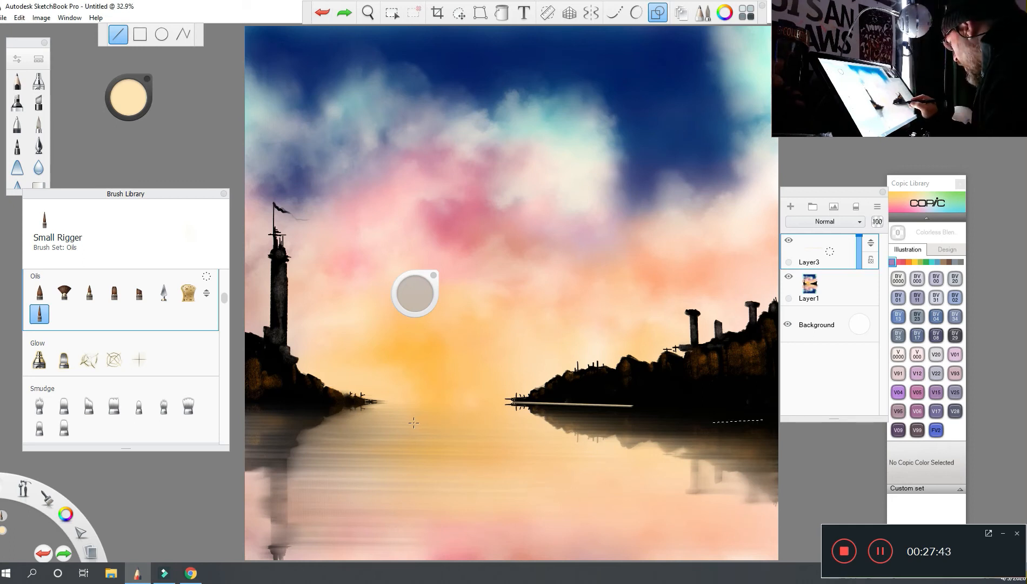
- Add more thin, staggered horizontal cream highlights along the right and left waterlines, undoing any misplaced stroke
{"action": "left_click_drag", "start_coordinate": [713, 422], "coordinate": [778, 423]}
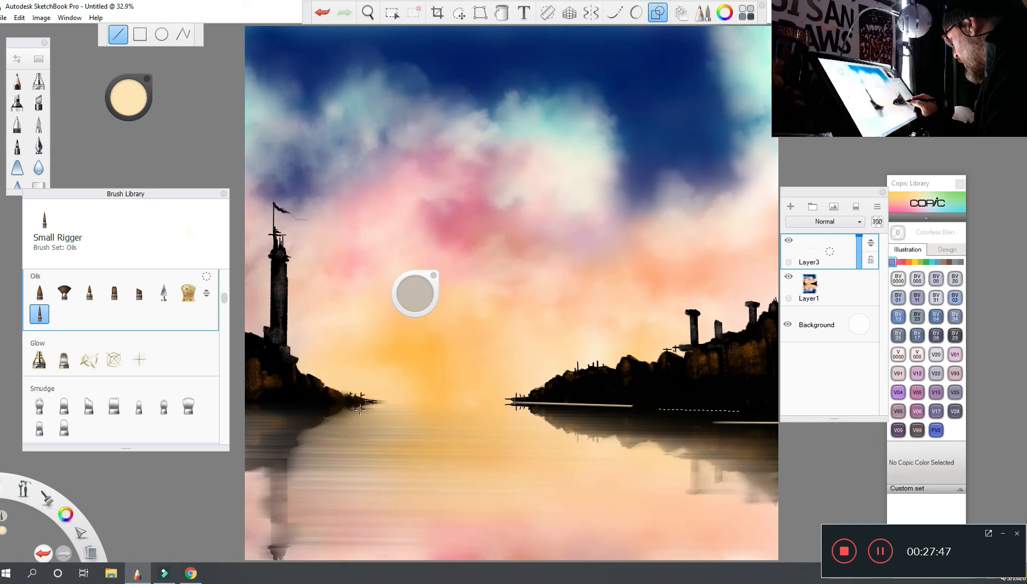
{"action": "left_click_drag", "start_coordinate": [657, 408], "coordinate": [730, 410]}
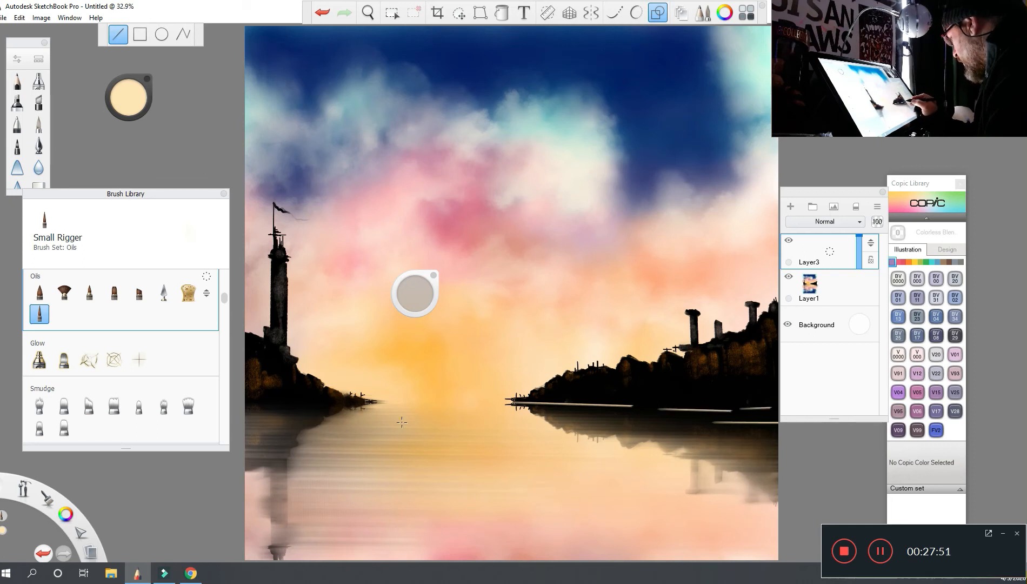
{"action": "key", "text": "ctrl+z"}
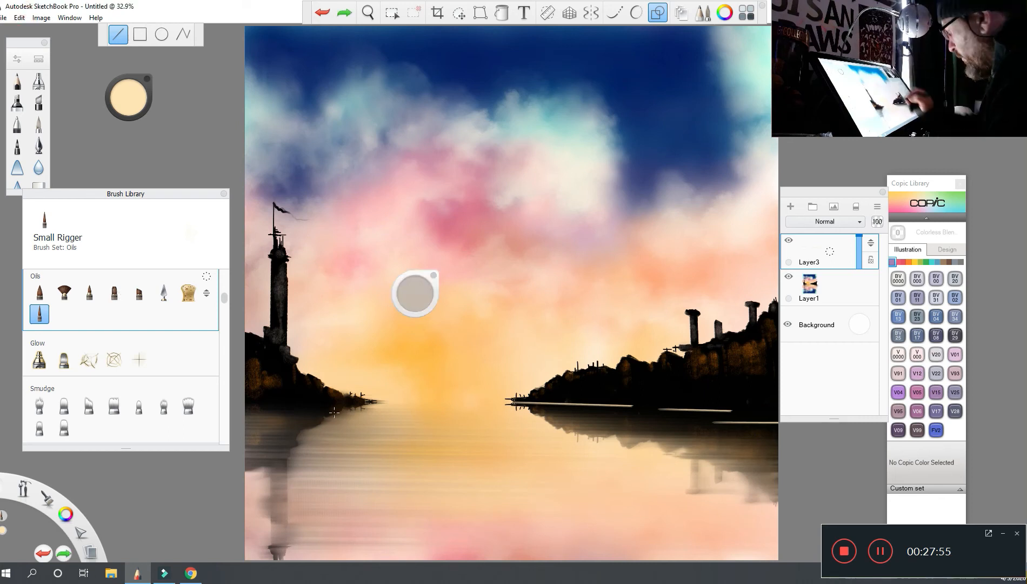
{"action": "left_click_drag", "start_coordinate": [697, 409], "coordinate": [731, 409]}
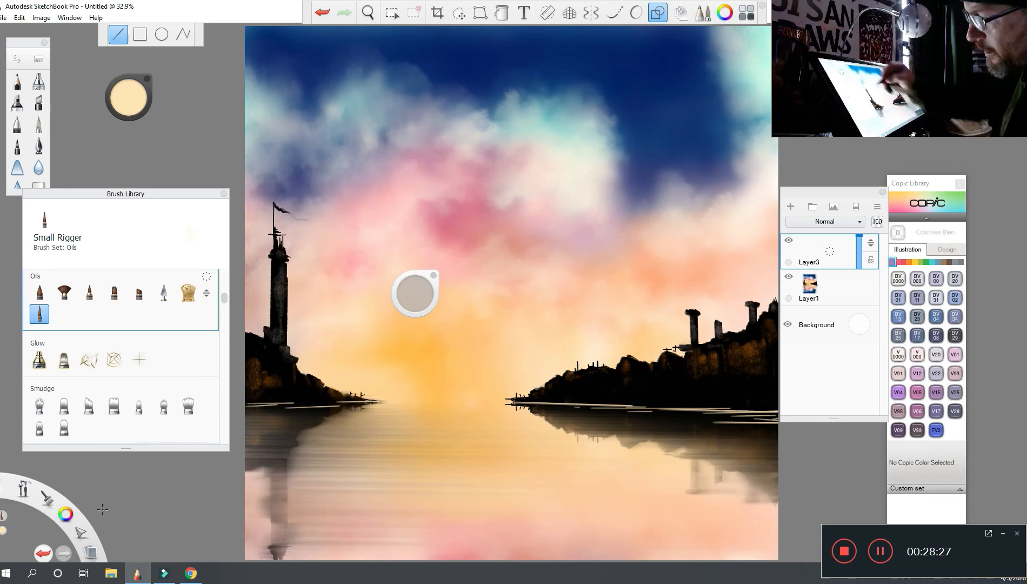
- Choose the Hair brush from the Artist set, test a straight stroke along the right waterline, and adjust the brush size
{"action": "left_click_drag", "start_coordinate": [225, 298], "coordinate": [224, 305]}
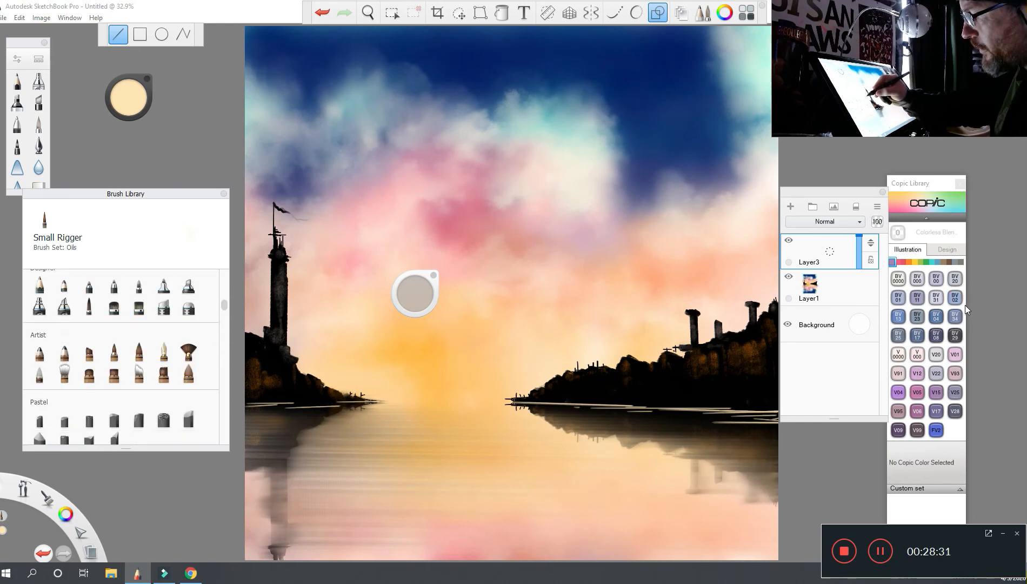
{"action": "left_click", "coordinate": [139, 373]}
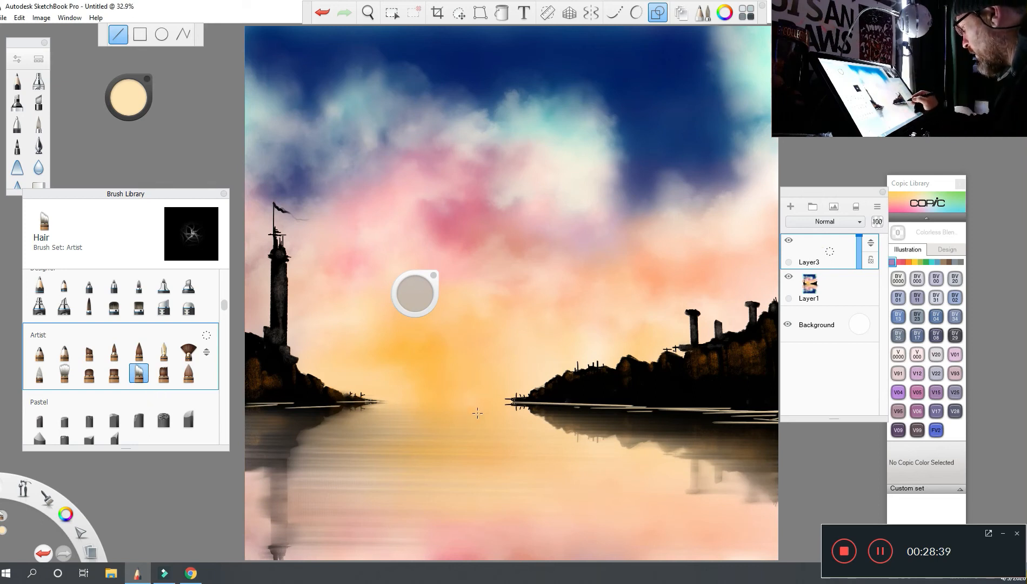
{"action": "left_click_drag", "start_coordinate": [777, 412], "coordinate": [558, 405]}
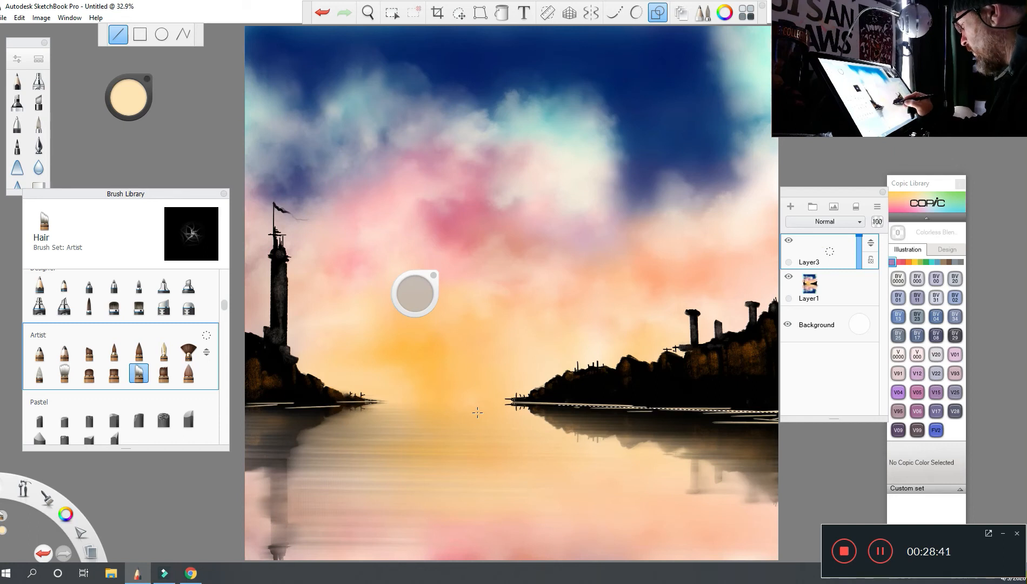
{"action": "left_click_drag", "start_coordinate": [477, 412], "coordinate": [478, 412]}
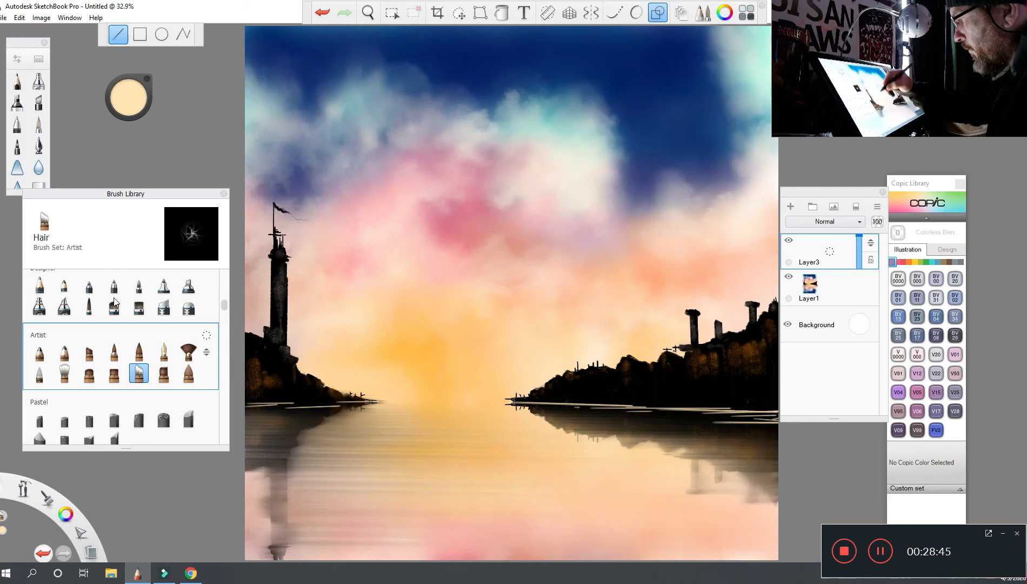
{"action": "left_click_drag", "start_coordinate": [413, 289], "coordinate": [415, 275]}
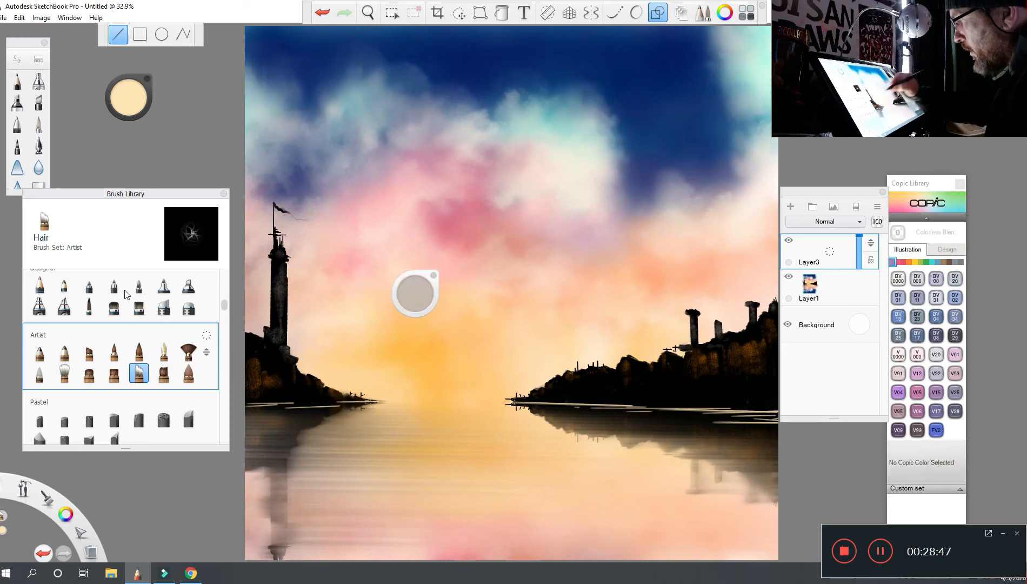
- Draw wispy horizontal cream strokes with the Hair brush over the waterline highlights along both shores
{"action": "left_click_drag", "start_coordinate": [773, 415], "coordinate": [700, 414]}
{"action": "left_click_drag", "start_coordinate": [474, 414], "coordinate": [474, 414]}
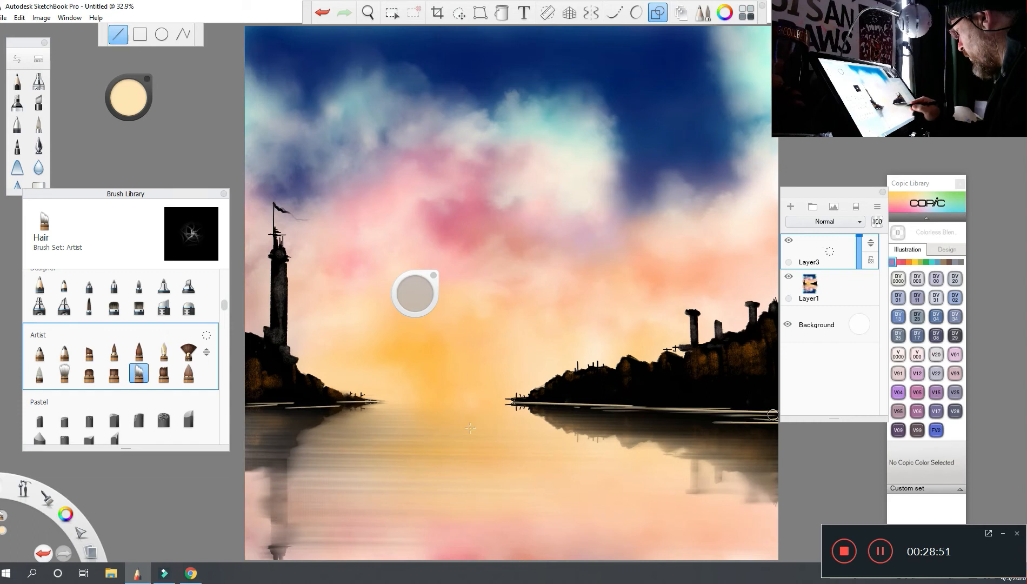
{"action": "left_click_drag", "start_coordinate": [679, 419], "coordinate": [679, 419]}
{"action": "left_click_drag", "start_coordinate": [773, 408], "coordinate": [463, 400]}
{"action": "left_click_drag", "start_coordinate": [590, 401], "coordinate": [498, 401]}
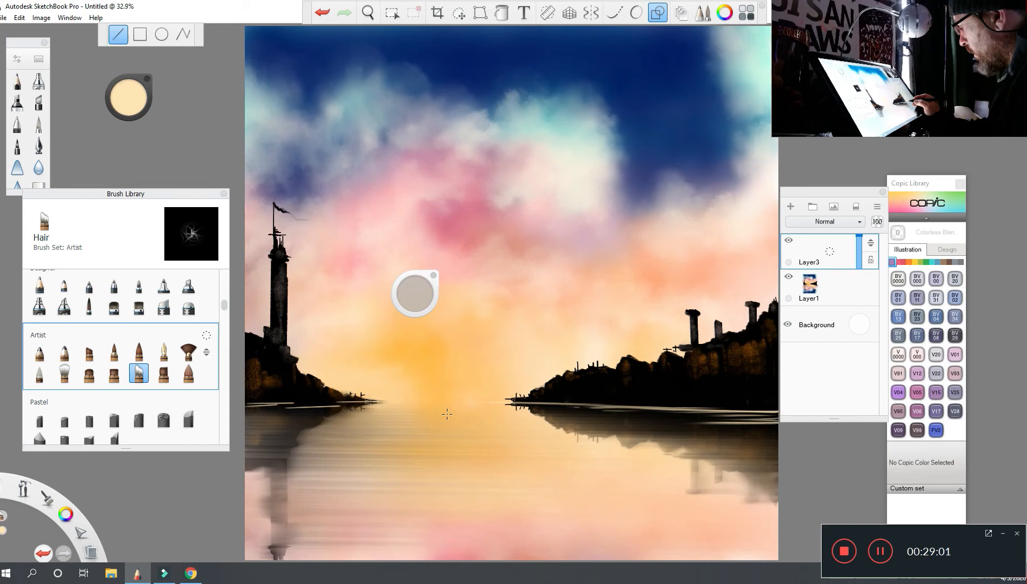
{"action": "left_click_drag", "start_coordinate": [294, 403], "coordinate": [384, 401]}
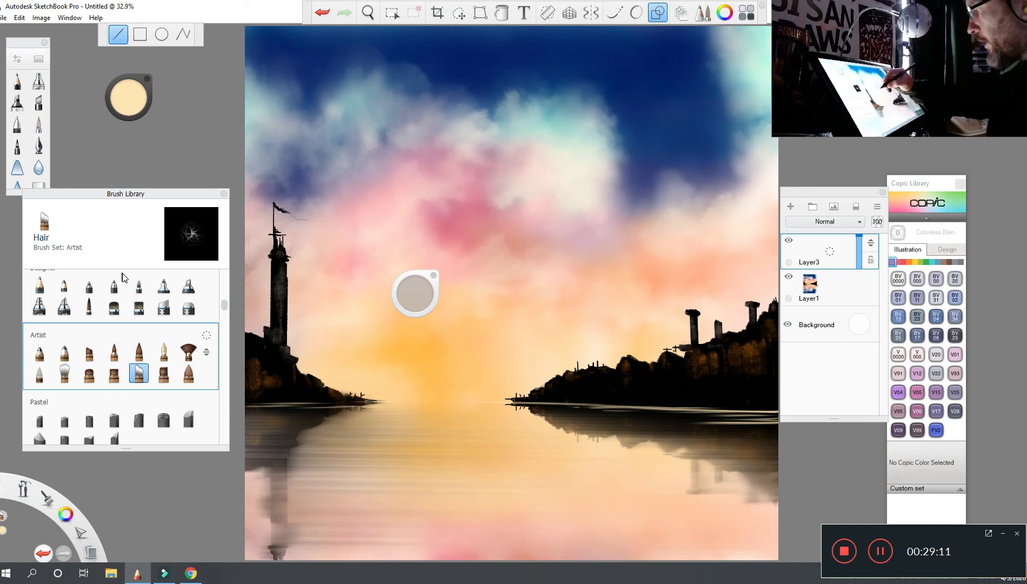
- Move the brush puck off the canvas and add a new layer on top of the highlight layer
{"action": "mouse_move", "coordinate": [415, 293]}
{"action": "left_mouse_down"}
{"action": "mouse_move", "coordinate": [291, 198]}
{"action": "mouse_move", "coordinate": [194, 151]}
{"action": "left_mouse_up"}
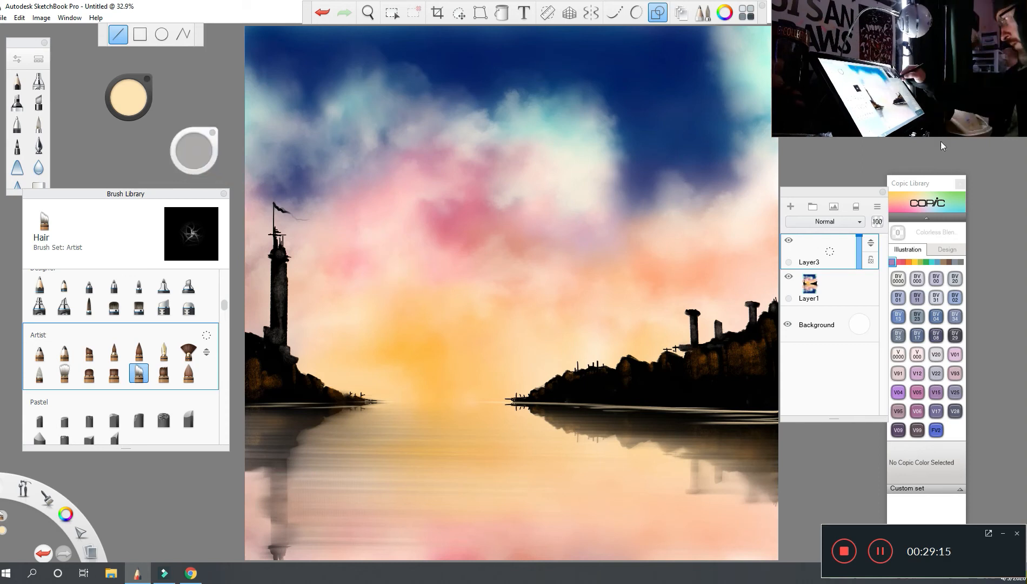
{"action": "left_click", "coordinate": [790, 206]}
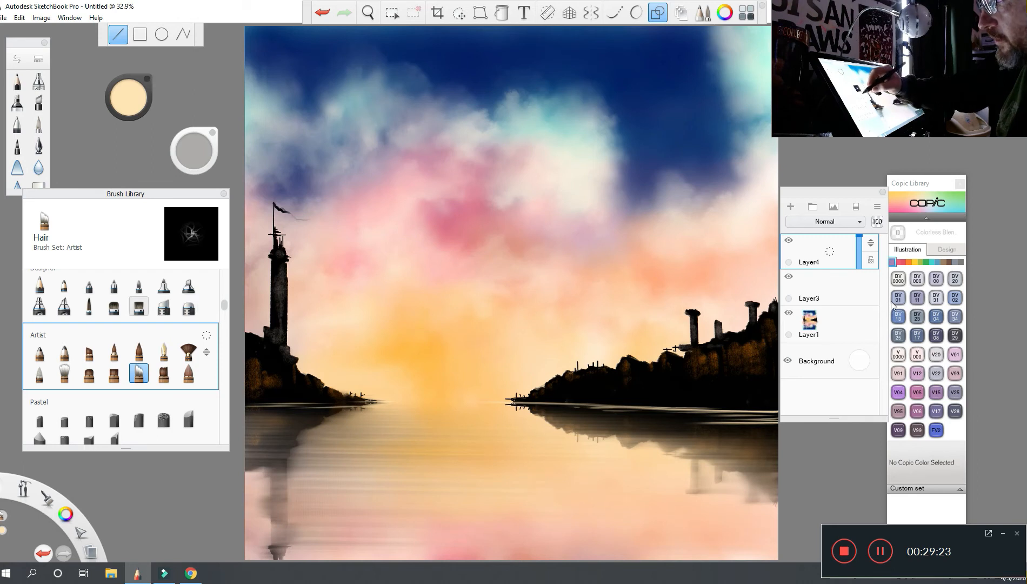
- Choose the Conceptual 2 brush, set the paint colour to a very dark brown, and adjust the brush size
{"action": "left_click", "coordinate": [114, 373]}
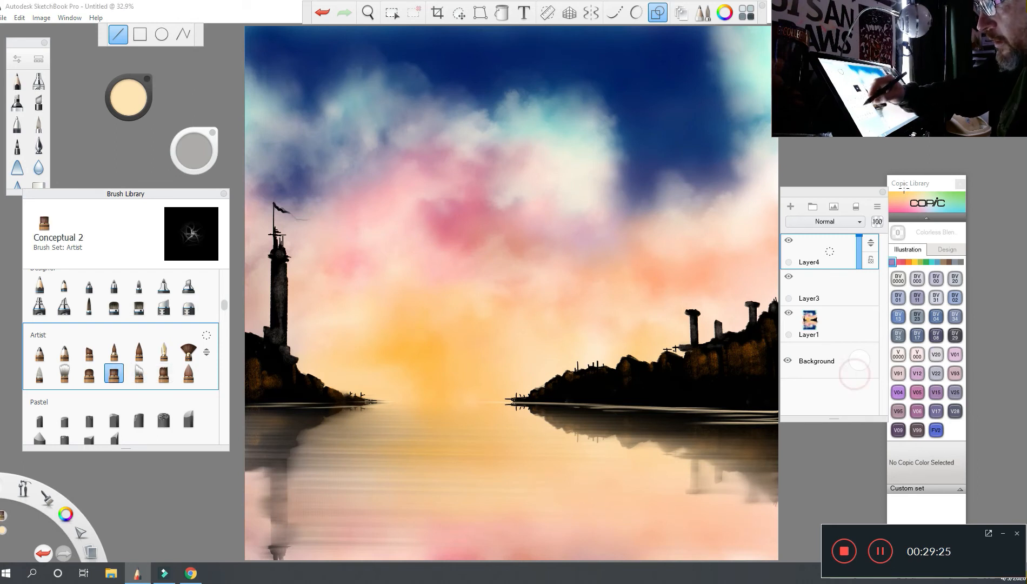
{"action": "left_click", "coordinate": [129, 97]}
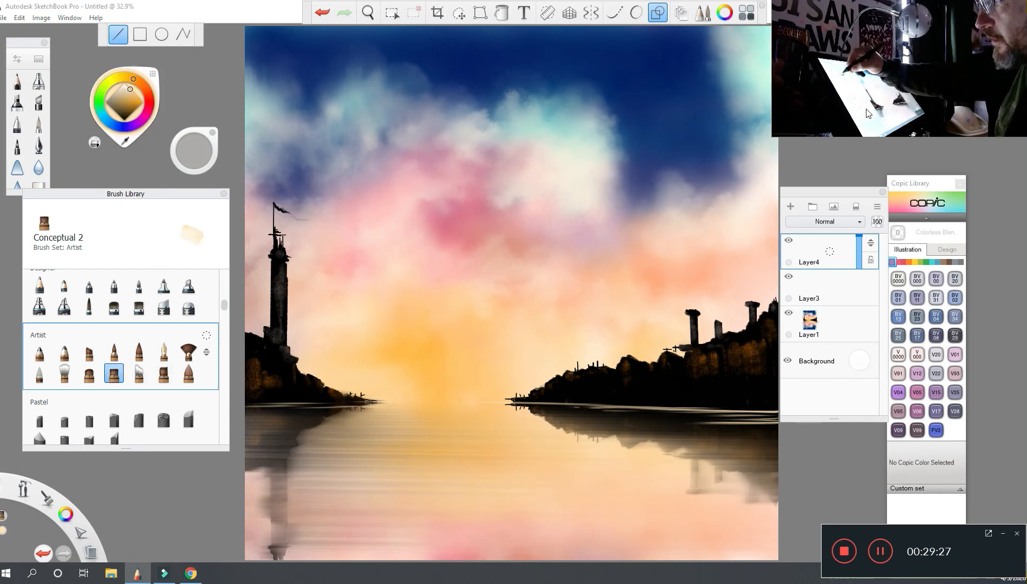
{"action": "left_click", "coordinate": [125, 117]}
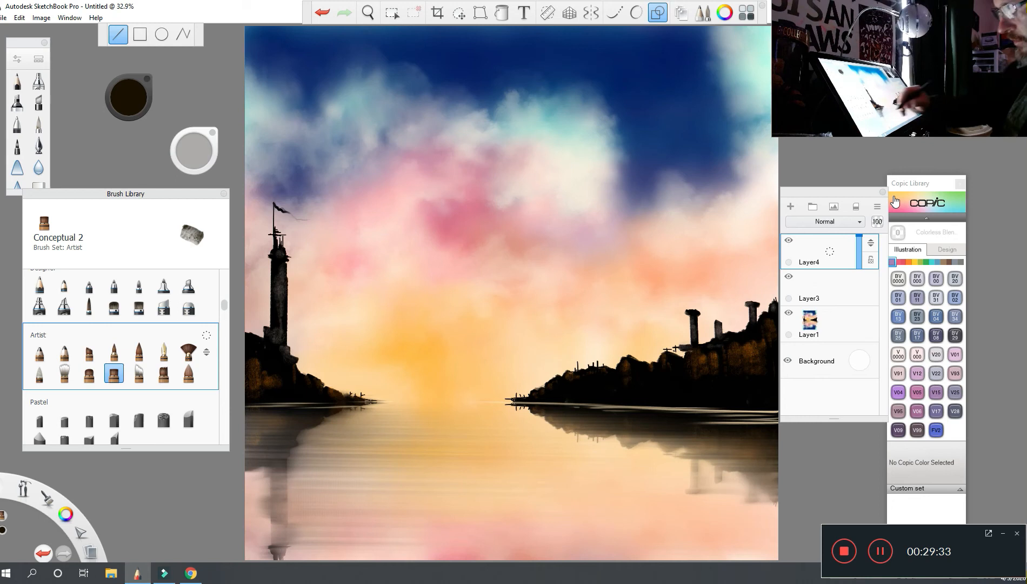
{"action": "mouse_move", "coordinate": [202, 151]}
{"action": "left_mouse_down"}
{"action": "mouse_move", "coordinate": [187, 150]}
{"action": "mouse_move", "coordinate": [202, 153]}
{"action": "left_mouse_up"}
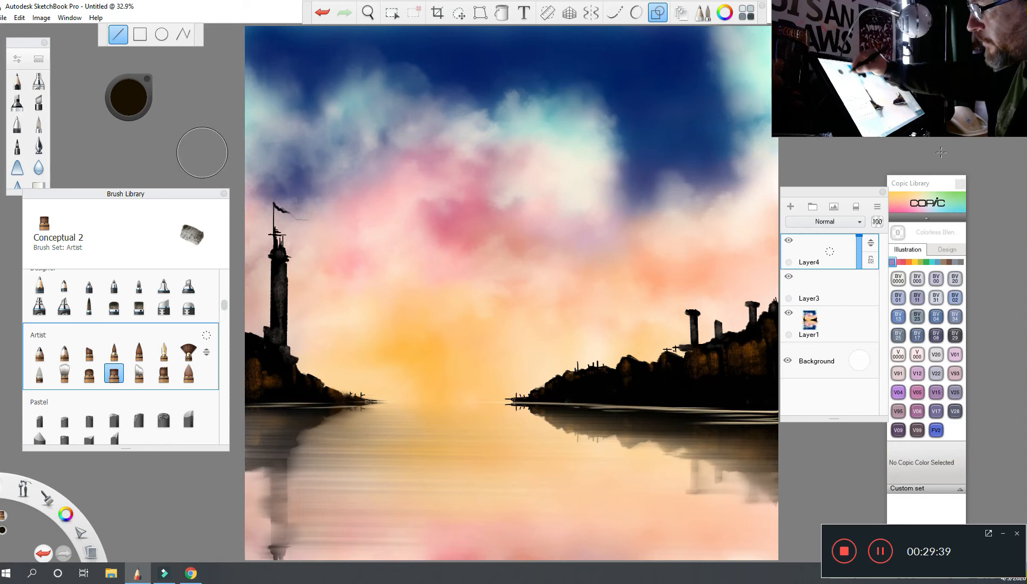
- Turn off straight-line drawing and paint a solid dark brown foreground bank with a jagged upper edge sloping down across the water
{"action": "mouse_move", "coordinate": [265, 458]}
{"action": "left_mouse_down"}
{"action": "mouse_move", "coordinate": [264, 473]}
{"action": "mouse_move", "coordinate": [253, 464]}
{"action": "mouse_move", "coordinate": [328, 489]}
{"action": "left_mouse_up"}
{"action": "left_click", "coordinate": [358, 16]}
{"action": "mouse_move", "coordinate": [248, 463]}
{"action": "left_mouse_down"}
{"action": "mouse_move", "coordinate": [251, 476]}
{"action": "mouse_move", "coordinate": [350, 507]}
{"action": "mouse_move", "coordinate": [584, 537]}
{"action": "mouse_move", "coordinate": [777, 546]}
{"action": "left_mouse_up"}
{"action": "mouse_move", "coordinate": [565, 554]}
{"action": "left_mouse_down"}
{"action": "mouse_move", "coordinate": [397, 551]}
{"action": "mouse_move", "coordinate": [248, 514]}
{"action": "mouse_move", "coordinate": [254, 553]}
{"action": "left_mouse_up"}
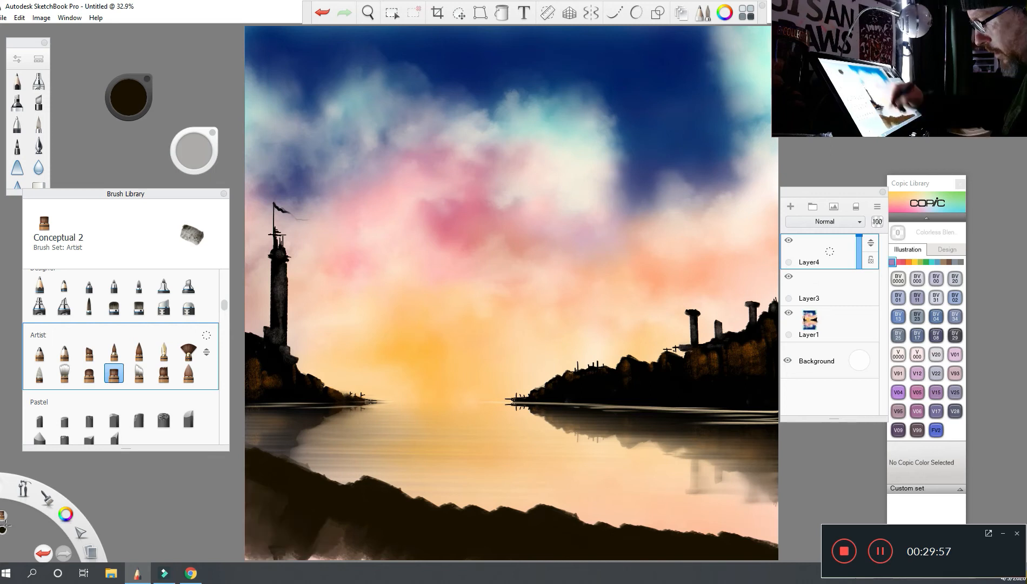
{"action": "mouse_move", "coordinate": [365, 541]}
{"action": "left_mouse_down"}
{"action": "mouse_move", "coordinate": [305, 557]}
{"action": "mouse_move", "coordinate": [255, 554]}
{"action": "left_mouse_up"}
{"action": "left_click_drag", "start_coordinate": [327, 557], "coordinate": [246, 532]}
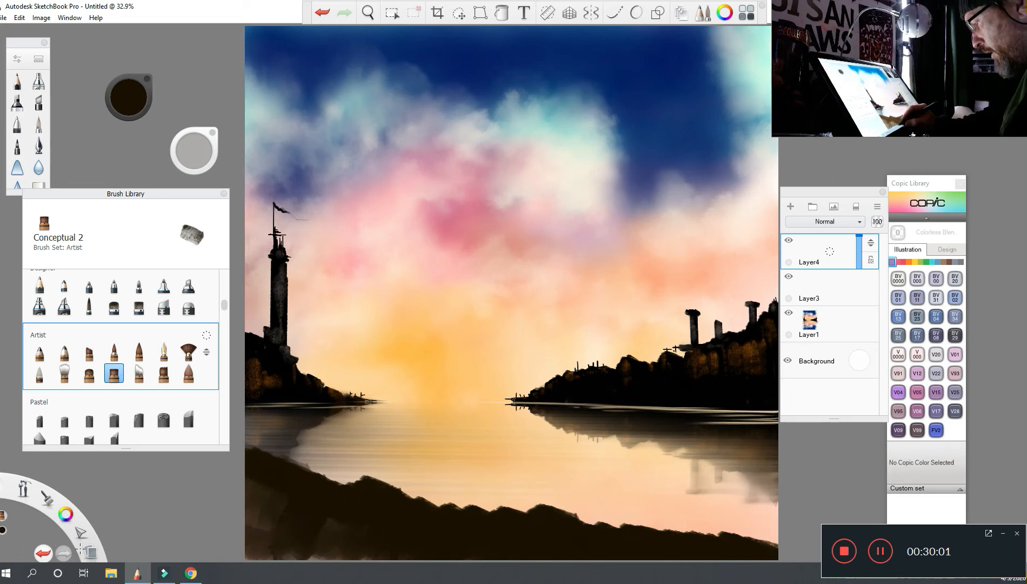
{"action": "mouse_move", "coordinate": [331, 556]}
{"action": "left_mouse_down"}
{"action": "mouse_move", "coordinate": [263, 553]}
{"action": "mouse_move", "coordinate": [265, 514]}
{"action": "mouse_move", "coordinate": [249, 556]}
{"action": "left_mouse_up"}
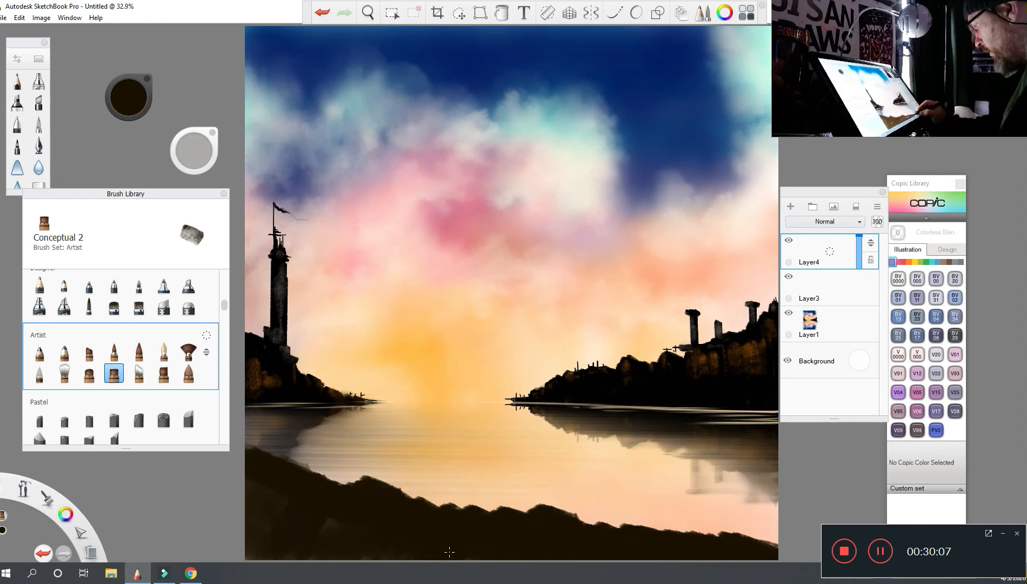
- Adjust the brush size and rework the upper edge at the foreground bank's left end, undoing the unwanted strokes
{"action": "left_click_drag", "start_coordinate": [298, 465], "coordinate": [268, 440]}
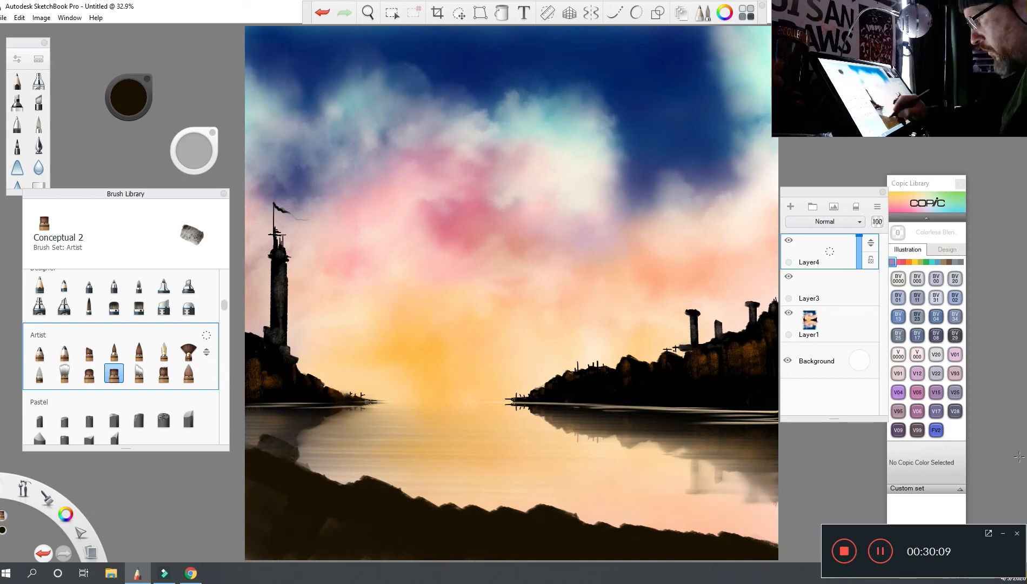
{"action": "key", "text": "ctrl+z"}
{"action": "left_click_drag", "start_coordinate": [194, 150], "coordinate": [192, 163]}
{"action": "mouse_move", "coordinate": [280, 454]}
{"action": "left_mouse_down"}
{"action": "mouse_move", "coordinate": [297, 463]}
{"action": "mouse_move", "coordinate": [245, 444]}
{"action": "left_mouse_up"}
{"action": "key", "text": "ctrl+z"}
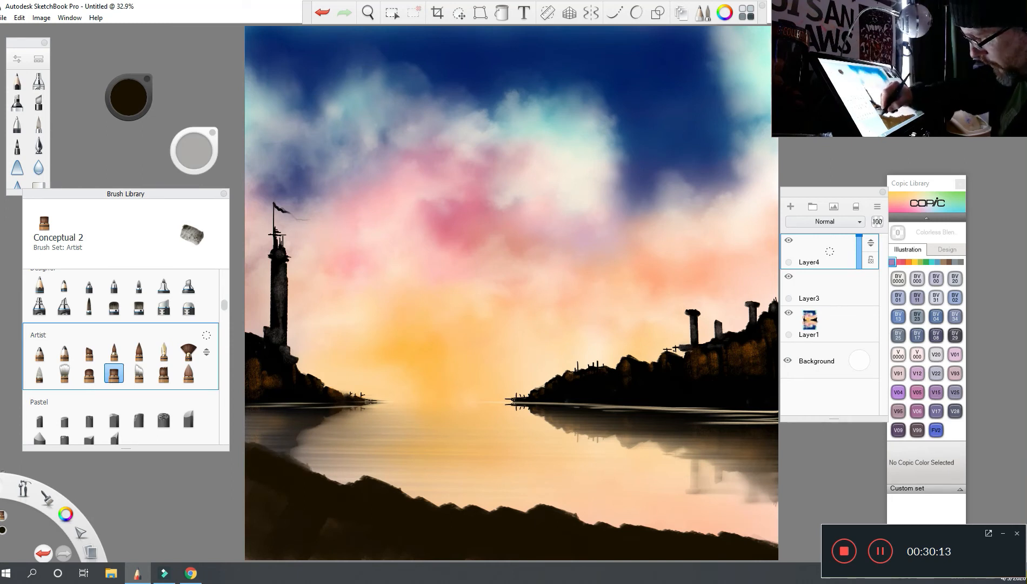
{"action": "left_click_drag", "start_coordinate": [319, 474], "coordinate": [258, 444]}
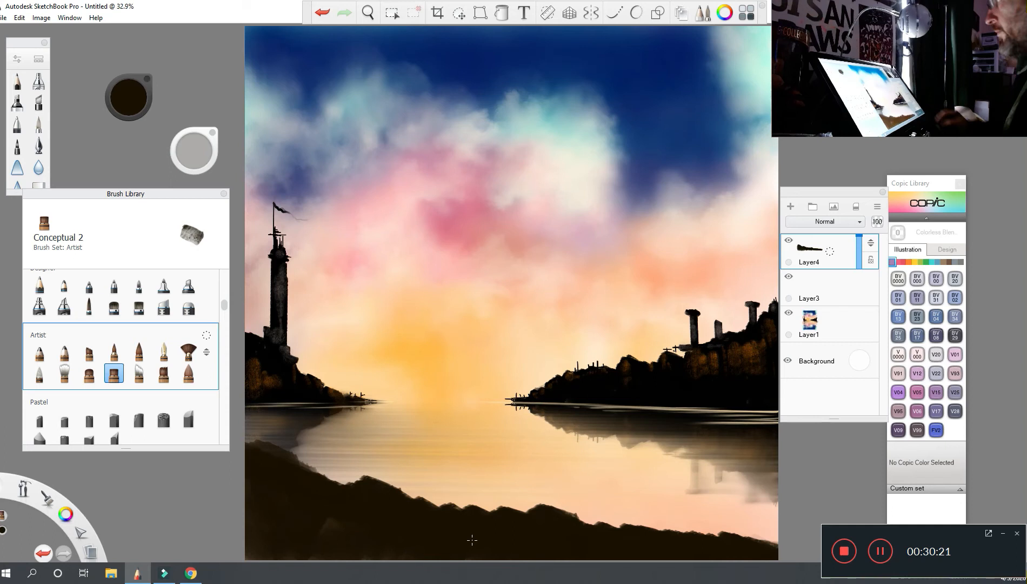
- Choose the Small Rigger brush from the Oils set, adjust its size, set the paint colour to black, and add a new layer
{"action": "left_click_drag", "start_coordinate": [224, 305], "coordinate": [224, 296]}
{"action": "left_click", "coordinate": [39, 371]}
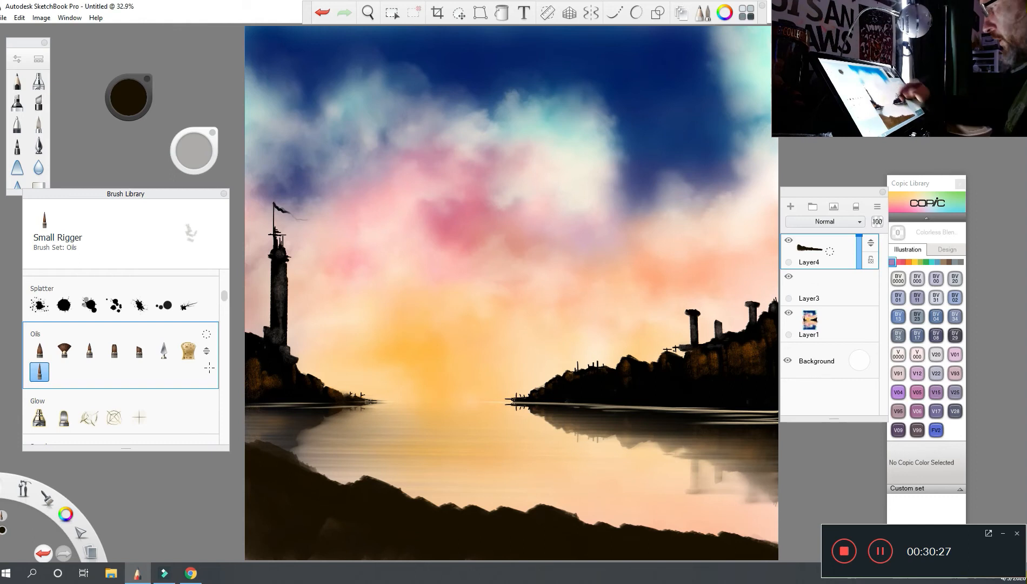
{"action": "left_click_drag", "start_coordinate": [194, 150], "coordinate": [196, 149]}
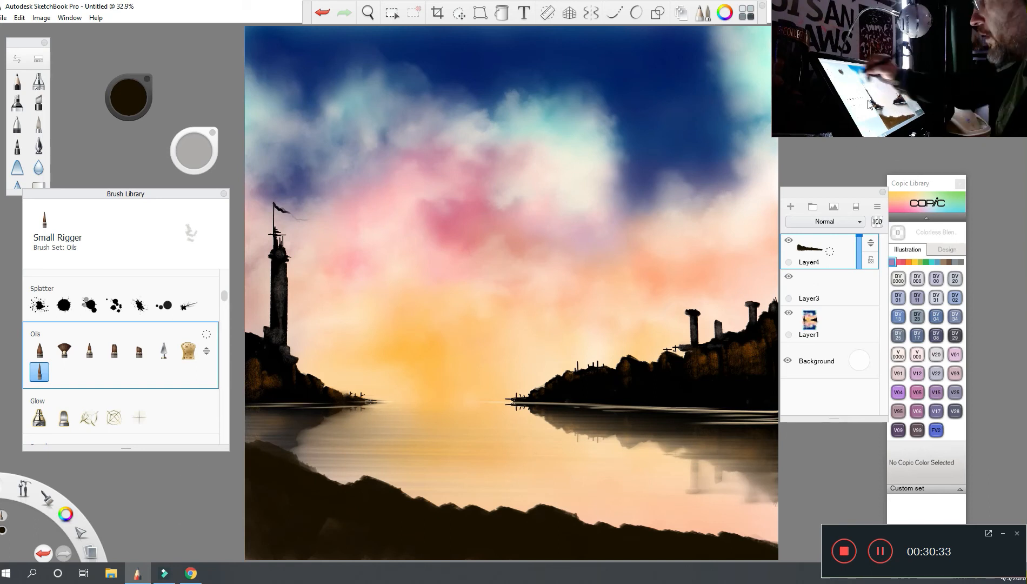
{"action": "left_click", "coordinate": [128, 97]}
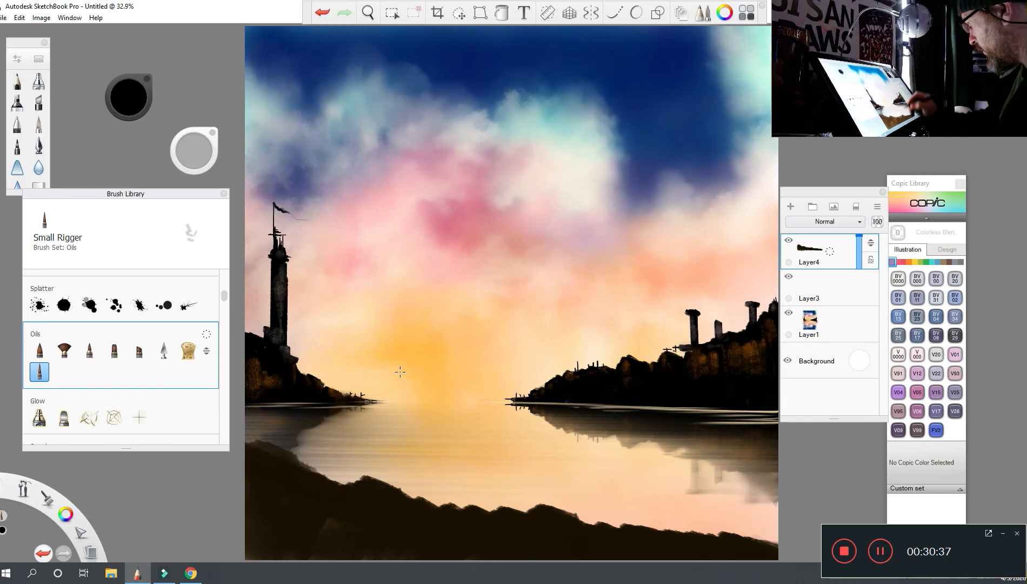
{"action": "key", "text": "ctrl+shift+n"}
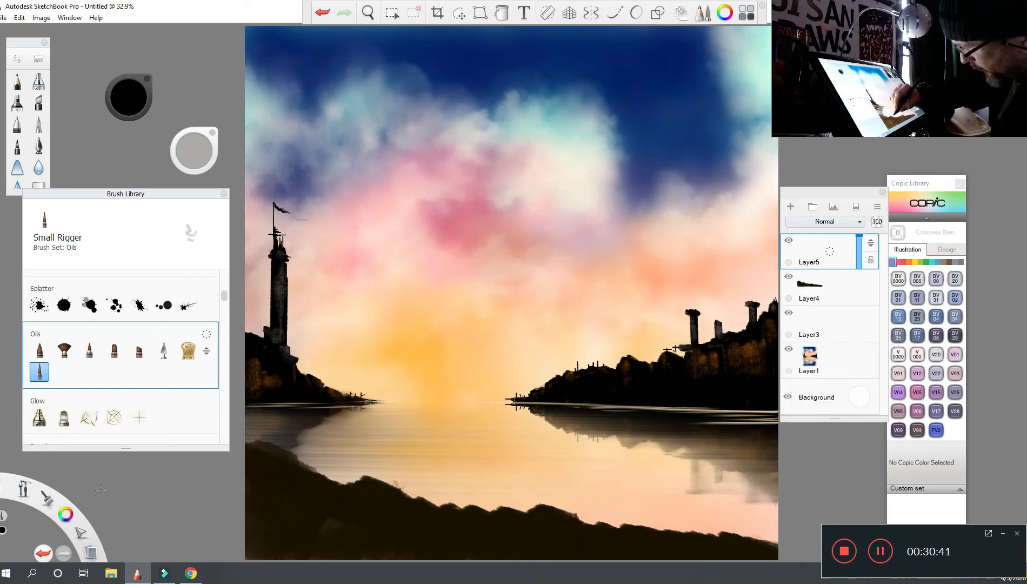
- Block in a bare tree on the foreground bank with a leaning trunk, a short left branch and a long right branch
{"action": "mouse_move", "coordinate": [402, 489]}
{"action": "left_mouse_down"}
{"action": "mouse_move", "coordinate": [427, 495]}
{"action": "mouse_move", "coordinate": [398, 487]}
{"action": "mouse_move", "coordinate": [422, 492]}
{"action": "mouse_move", "coordinate": [410, 484]}
{"action": "mouse_move", "coordinate": [443, 345]}
{"action": "mouse_move", "coordinate": [402, 318]}
{"action": "mouse_move", "coordinate": [400, 286]}
{"action": "left_mouse_up"}
{"action": "left_click_drag", "start_coordinate": [432, 338], "coordinate": [451, 351]}
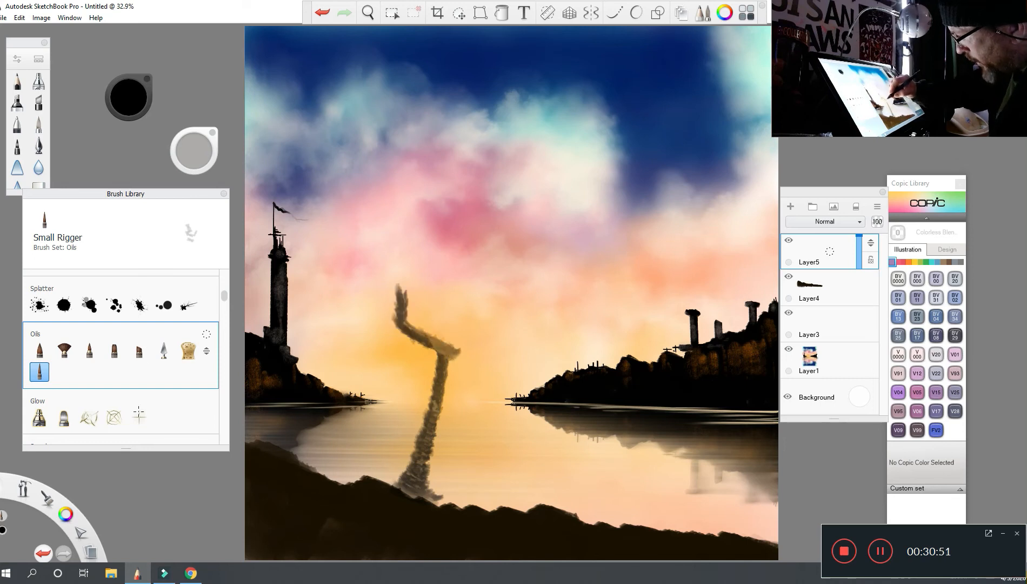
{"action": "mouse_move", "coordinate": [439, 414]}
{"action": "left_mouse_down"}
{"action": "mouse_move", "coordinate": [451, 354]}
{"action": "mouse_move", "coordinate": [556, 238]}
{"action": "mouse_move", "coordinate": [541, 220]}
{"action": "left_mouse_up"}
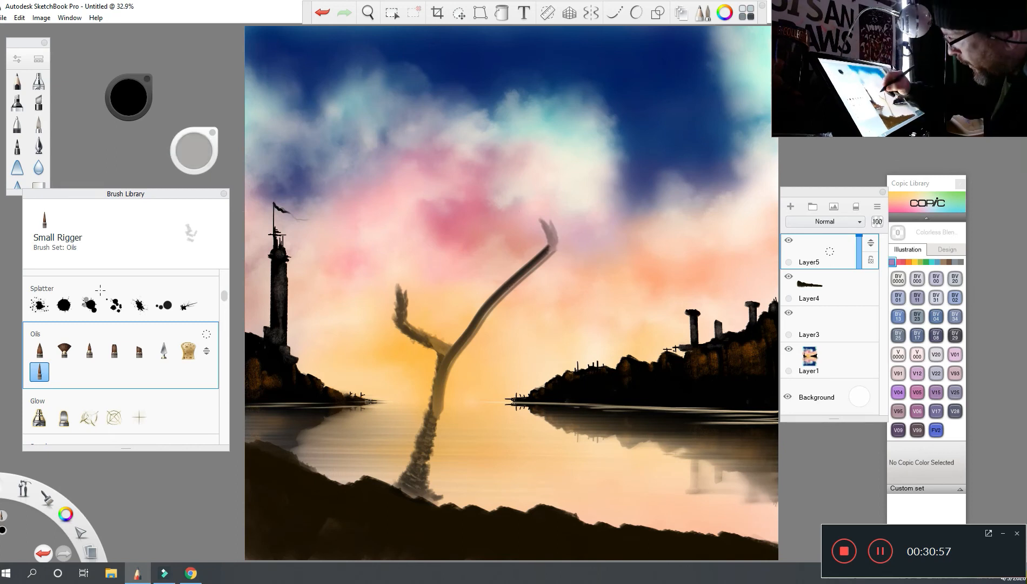
- Thicken the tree trunk with overlapping strokes from the fork downward and flare its base into roots on the bank
{"action": "mouse_move", "coordinate": [407, 319]}
{"action": "left_mouse_down"}
{"action": "mouse_move", "coordinate": [449, 354]}
{"action": "mouse_move", "coordinate": [450, 368]}
{"action": "mouse_move", "coordinate": [414, 457]}
{"action": "left_mouse_up"}
{"action": "left_click_drag", "start_coordinate": [439, 402], "coordinate": [403, 487]}
{"action": "left_click_drag", "start_coordinate": [436, 423], "coordinate": [431, 444]}
{"action": "mouse_move", "coordinate": [414, 478]}
{"action": "left_mouse_down"}
{"action": "mouse_move", "coordinate": [407, 497]}
{"action": "mouse_move", "coordinate": [424, 500]}
{"action": "left_mouse_up"}
{"action": "left_click_drag", "start_coordinate": [436, 427], "coordinate": [441, 505]}
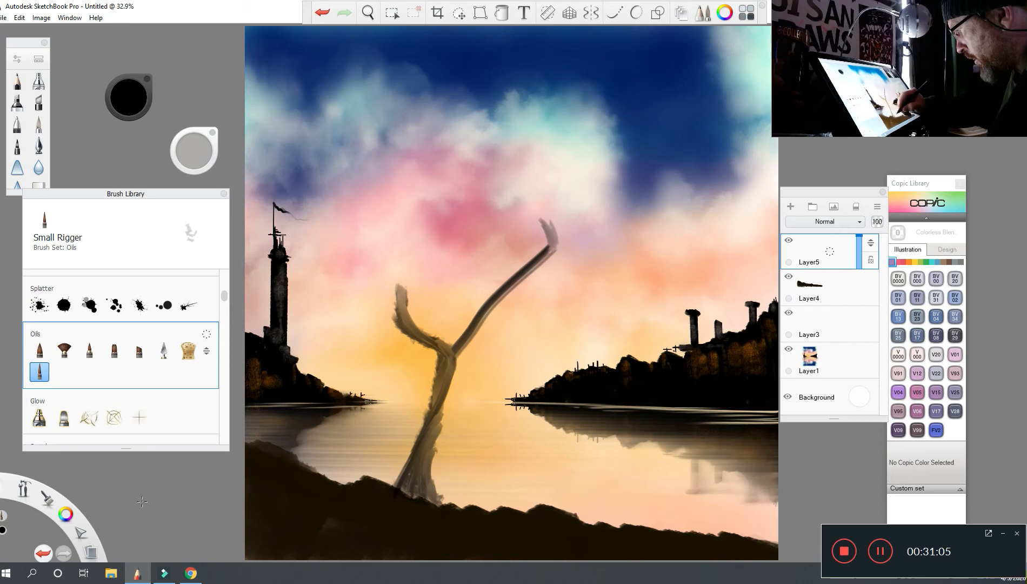
{"action": "left_click_drag", "start_coordinate": [439, 432], "coordinate": [426, 486]}
{"action": "left_click_drag", "start_coordinate": [448, 406], "coordinate": [420, 493]}
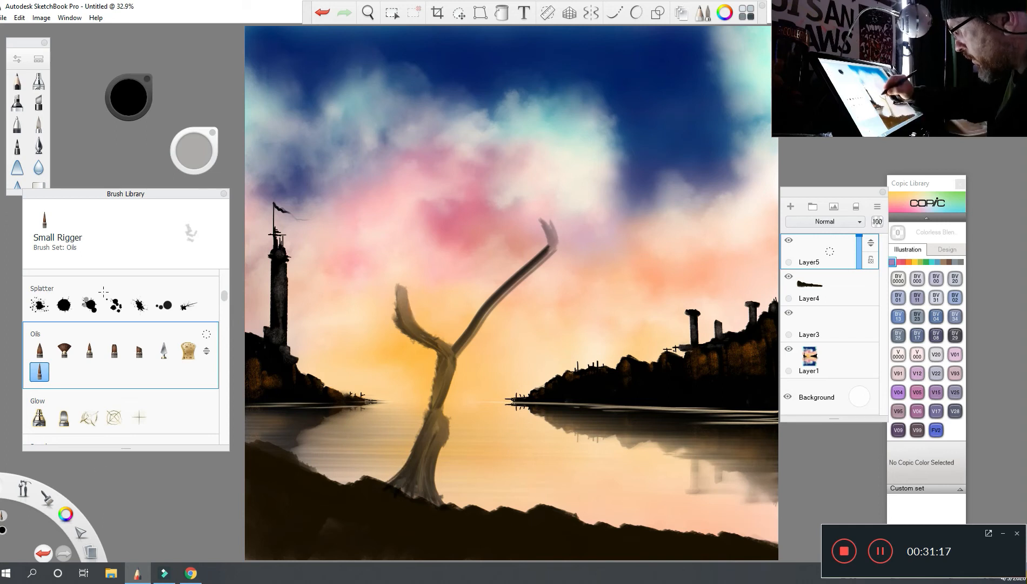
- Add dark bark strokes along the trunk and strengthen the right branch and the stub of the left branch
{"action": "left_click_drag", "start_coordinate": [454, 376], "coordinate": [401, 466]}
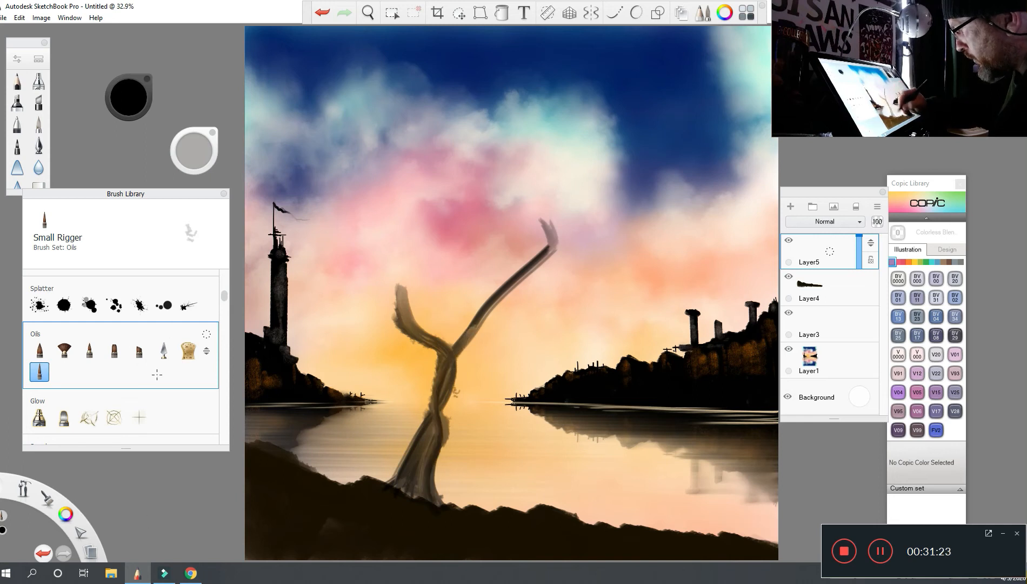
{"action": "left_click_drag", "start_coordinate": [445, 362], "coordinate": [439, 463]}
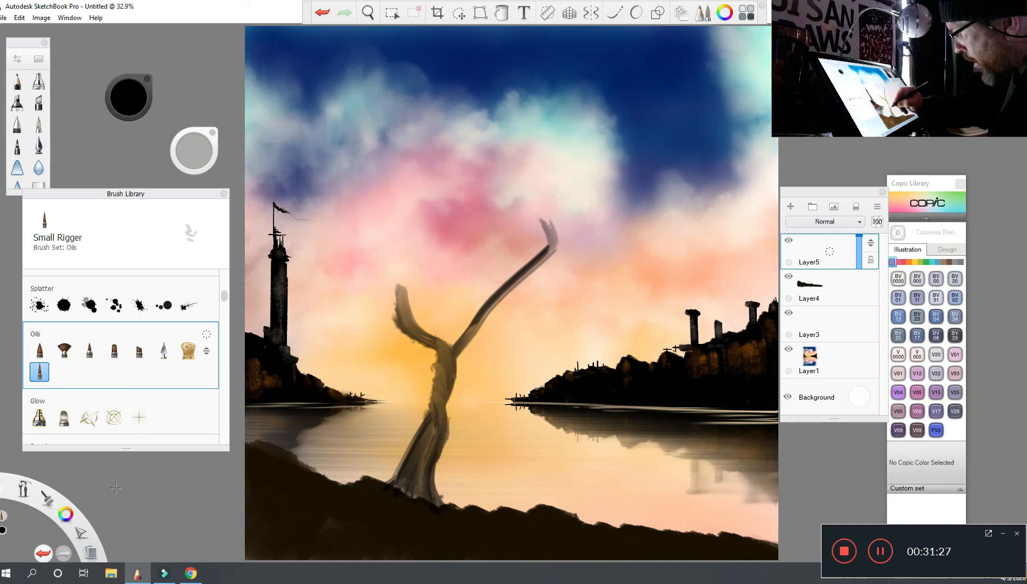
{"action": "left_click_drag", "start_coordinate": [442, 423], "coordinate": [437, 504]}
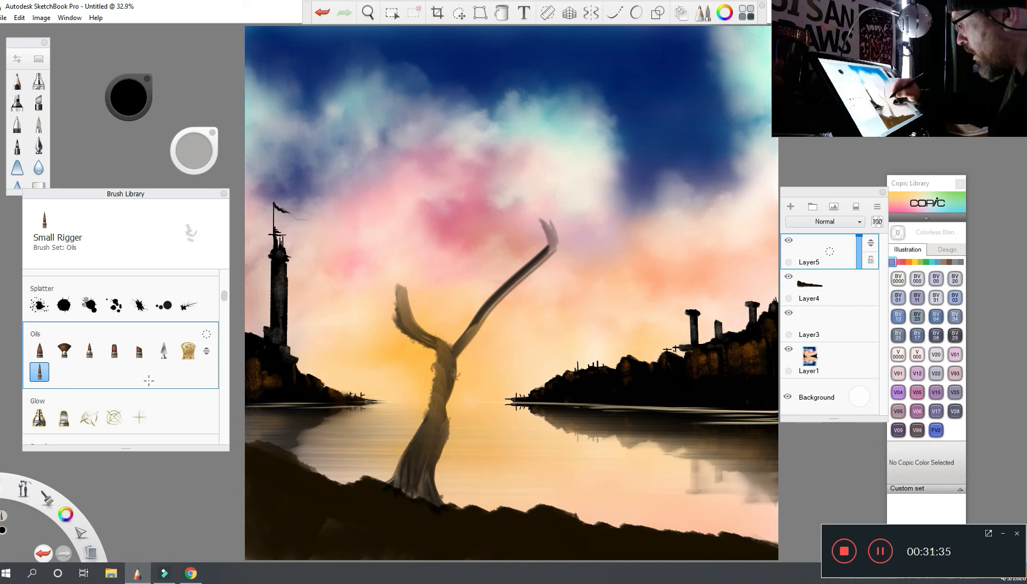
{"action": "left_click_drag", "start_coordinate": [452, 351], "coordinate": [525, 265]}
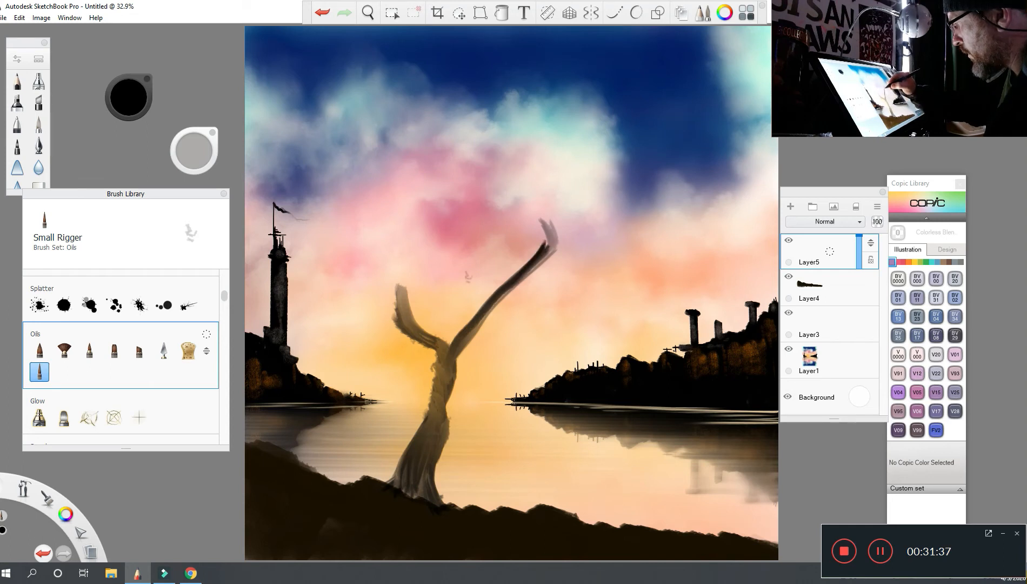
{"action": "left_click_drag", "start_coordinate": [435, 341], "coordinate": [386, 314]}
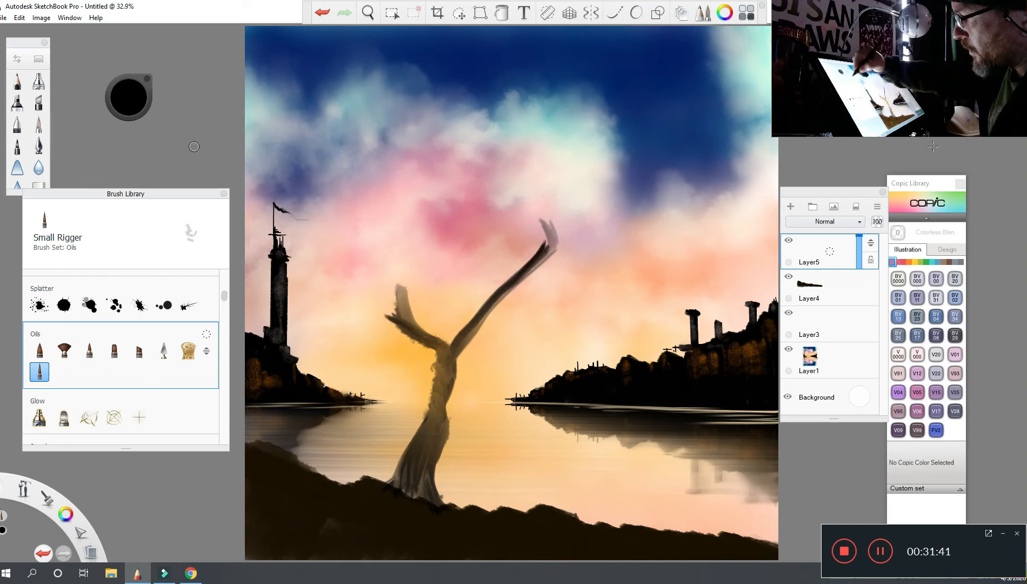
- Draw two long thin branches rising from the tree's left fork and darken the right branch along its length
{"action": "left_click_drag", "start_coordinate": [396, 319], "coordinate": [346, 284]}
{"action": "left_click_drag", "start_coordinate": [390, 312], "coordinate": [337, 195]}
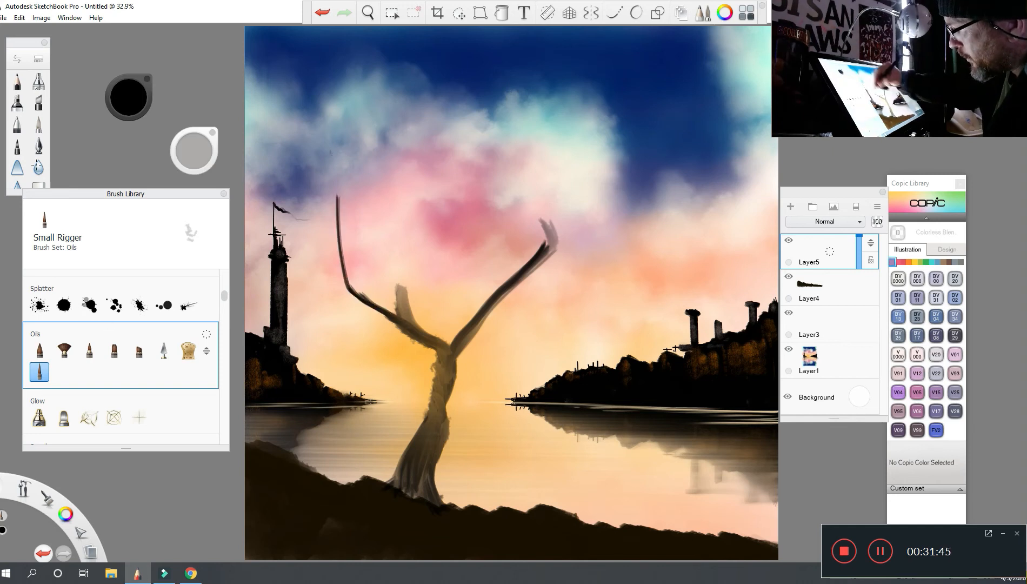
{"action": "left_click_drag", "start_coordinate": [399, 281], "coordinate": [377, 217]}
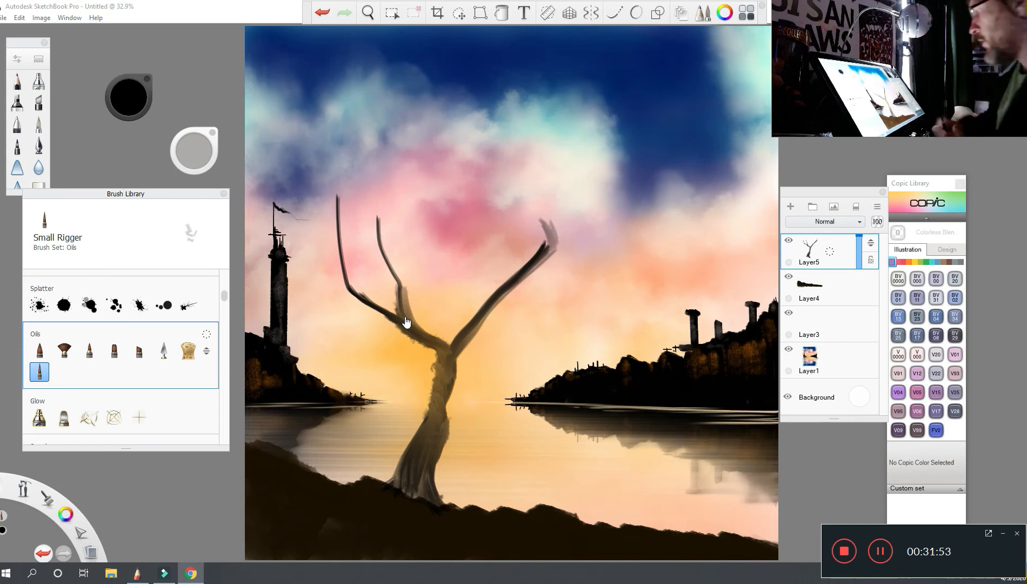
{"action": "left_click", "coordinate": [148, 345]}
{"action": "left_click_drag", "start_coordinate": [454, 345], "coordinate": [555, 240]}
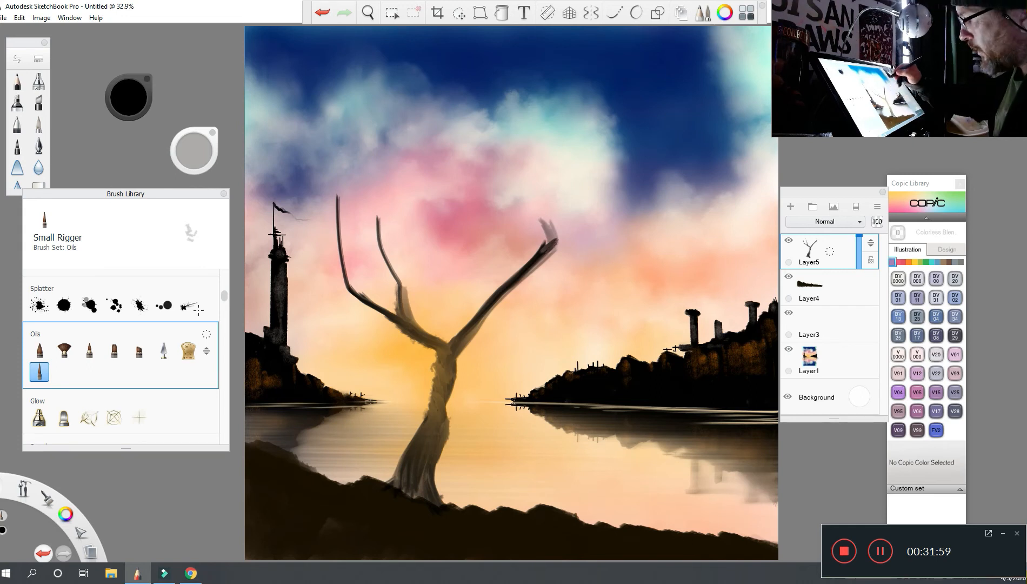
- Cut both tree branches back to short stubs above the fork with the Hard Eraser, and return to the Small Rigger brush
{"action": "key", "text": "e"}
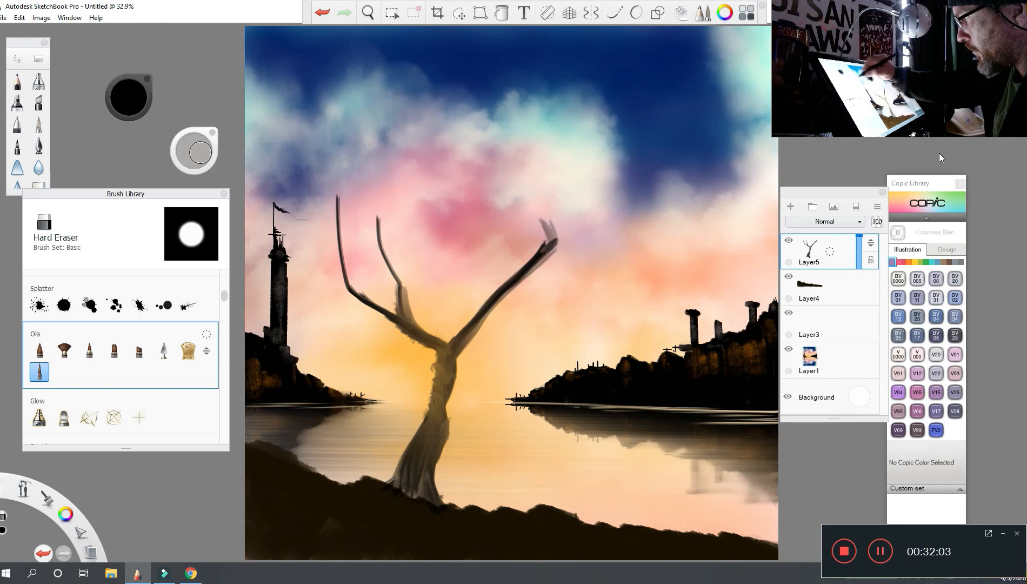
{"action": "left_click_drag", "start_coordinate": [339, 182], "coordinate": [344, 273]}
{"action": "key", "text": "e"}
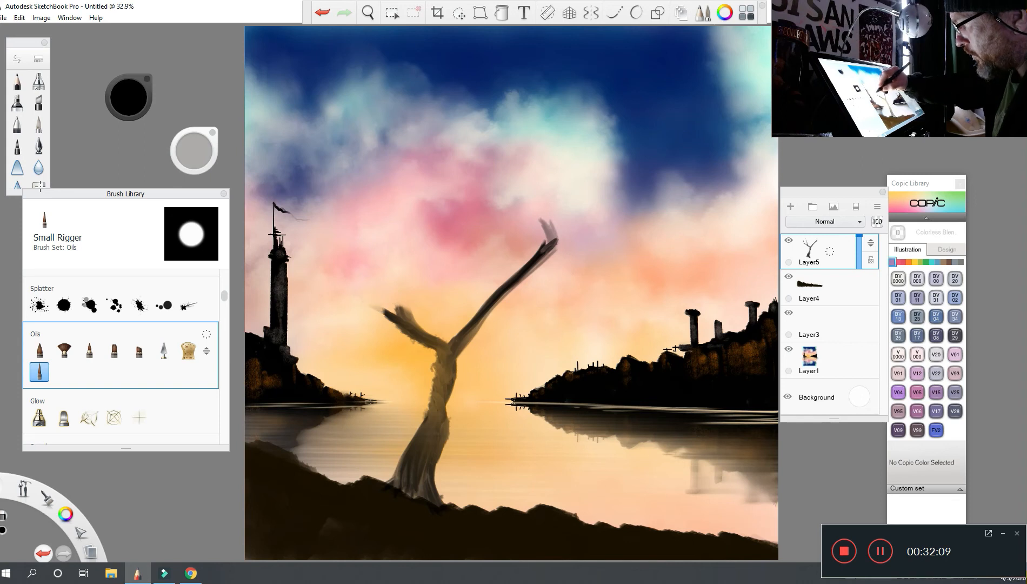
{"action": "key", "text": "ctrl+z"}
{"action": "key", "text": "ctrl+z"}
{"action": "key", "text": "ctrl+z"}
{"action": "key", "text": "ctrl+z"}
{"action": "key", "text": "ctrl+z"}
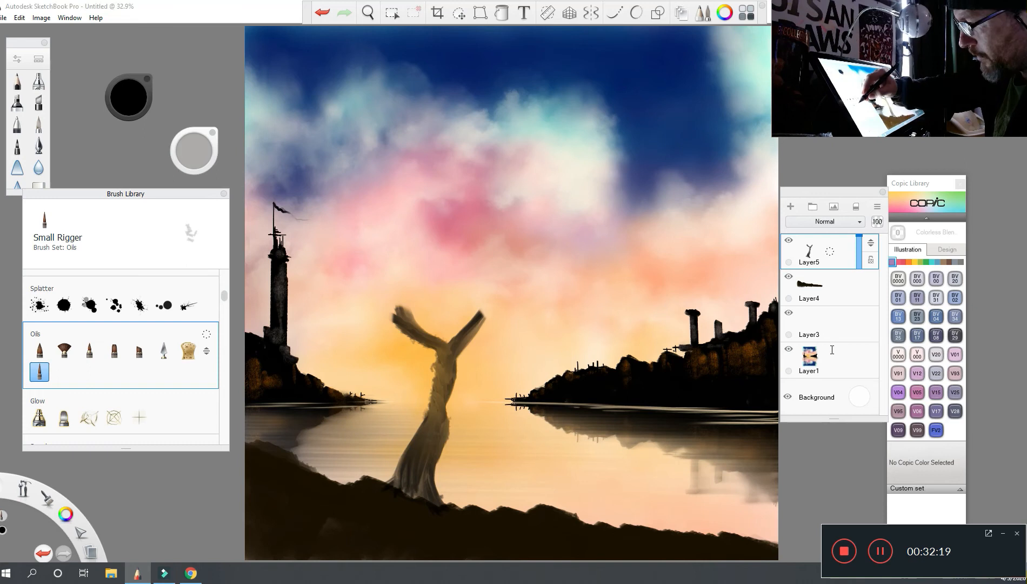
- Move the Small Rigger next to Perfect Round in the Oils brush set, reselect it, and adjust its size
{"action": "left_click", "coordinate": [89, 350]}
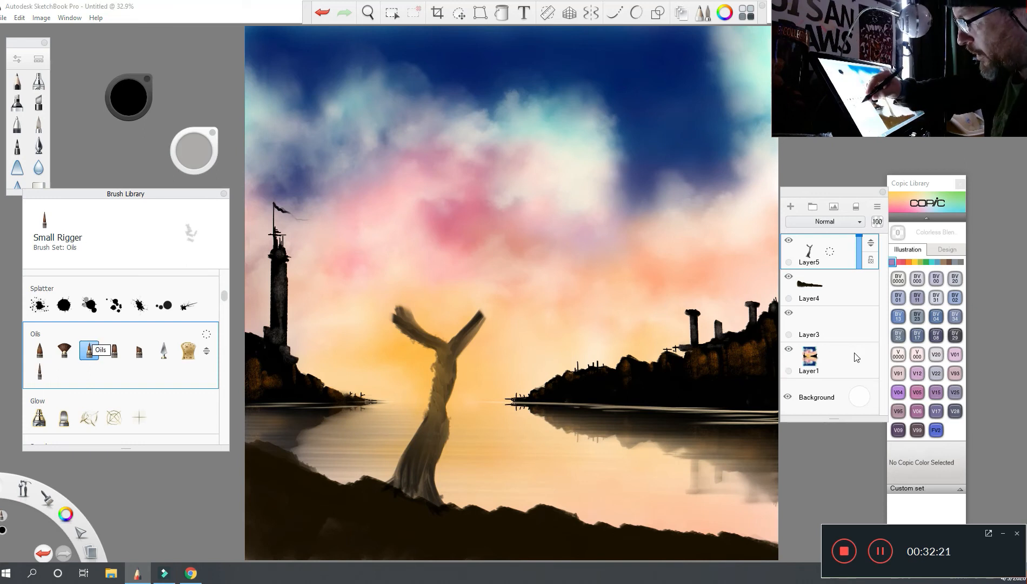
{"action": "left_click_drag", "start_coordinate": [100, 350], "coordinate": [103, 351]}
{"action": "left_click_drag", "start_coordinate": [39, 371], "coordinate": [91, 355]}
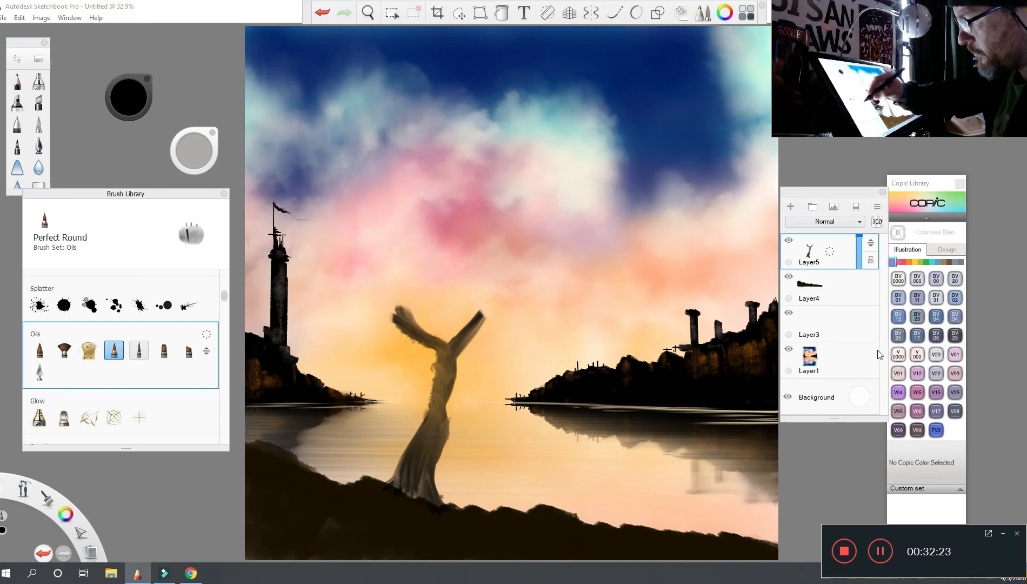
{"action": "left_click", "coordinate": [139, 350]}
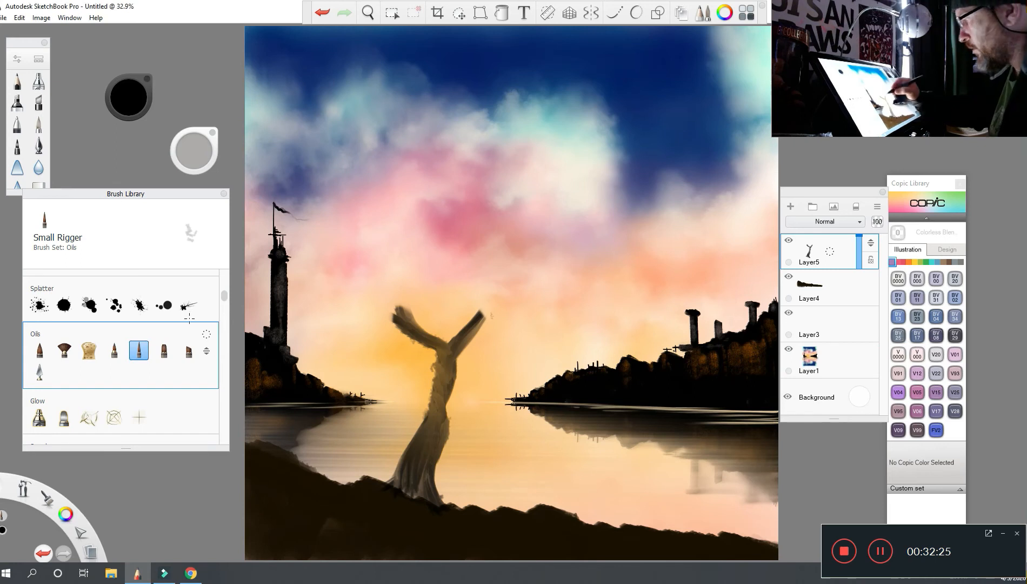
{"action": "left_click_drag", "start_coordinate": [194, 150], "coordinate": [196, 160]}
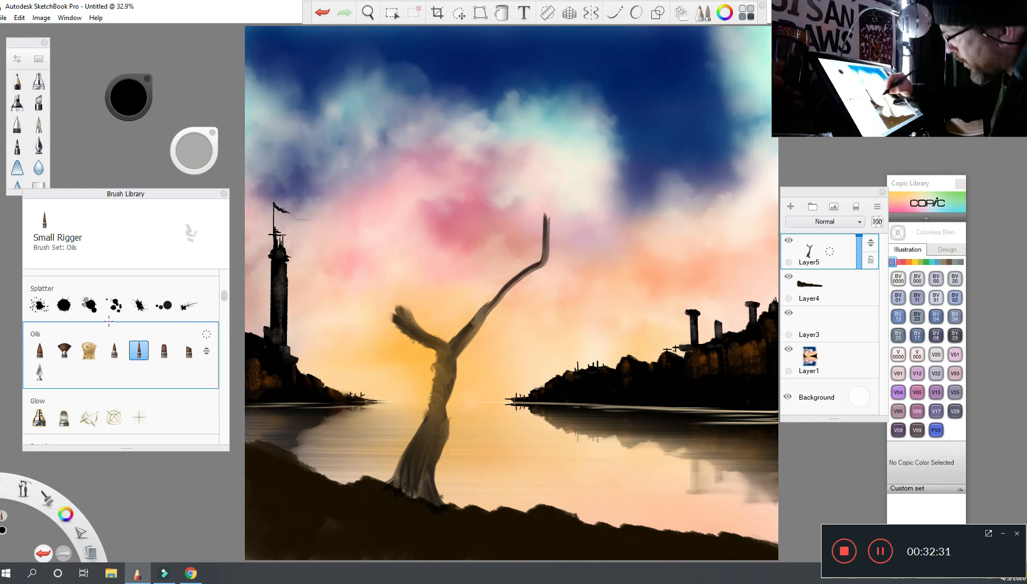
- Draw crooked, tapering branches and small twigs from both sides of the tree's fork, adjusting the brush size to refine them
{"action": "left_click_drag", "start_coordinate": [389, 297], "coordinate": [352, 204]}
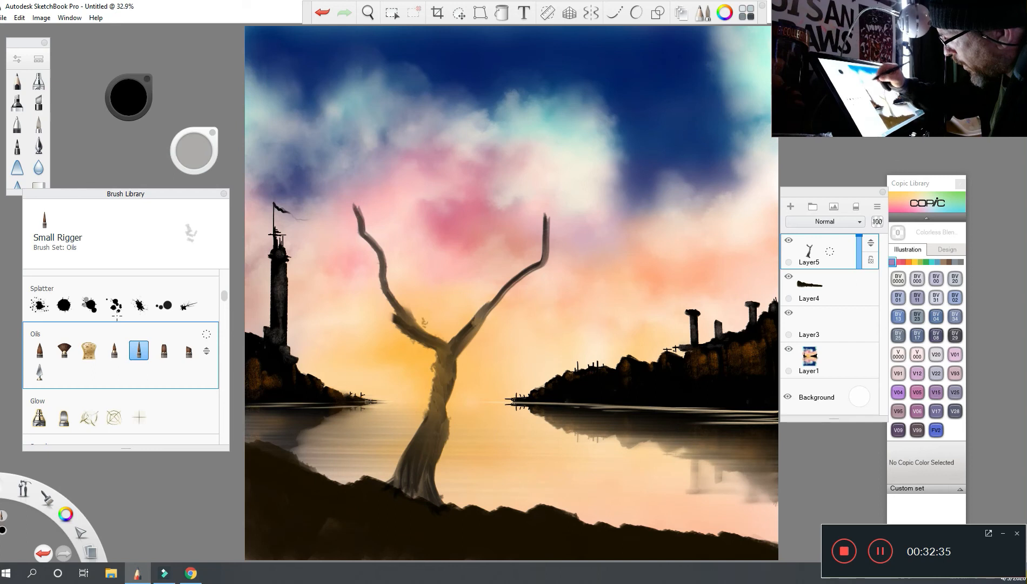
{"action": "mouse_move", "coordinate": [403, 318]}
{"action": "left_mouse_down"}
{"action": "mouse_move", "coordinate": [420, 255]}
{"action": "mouse_move", "coordinate": [381, 313]}
{"action": "mouse_move", "coordinate": [354, 299]}
{"action": "mouse_move", "coordinate": [327, 251]}
{"action": "left_mouse_up"}
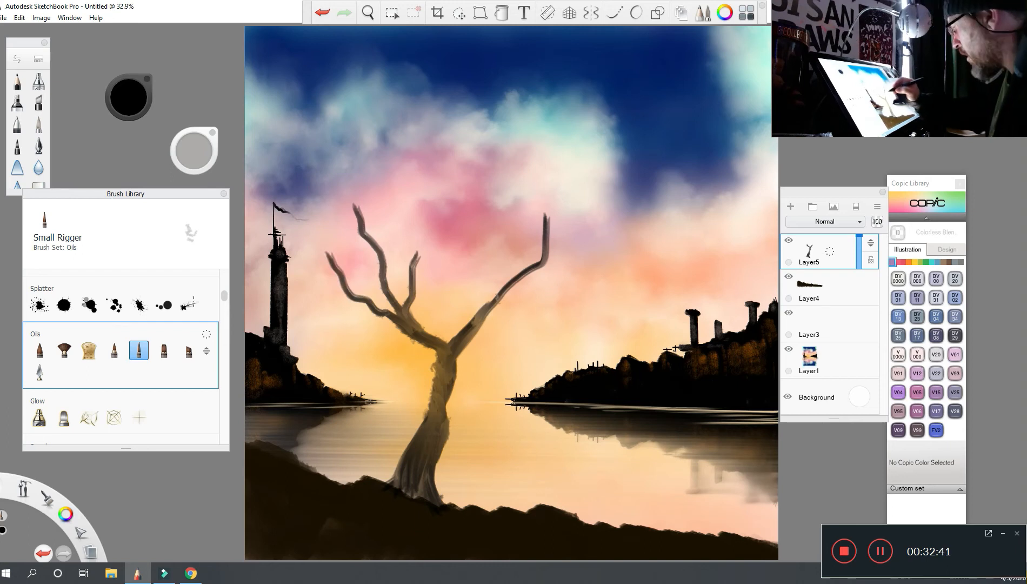
{"action": "left_click_drag", "start_coordinate": [508, 292], "coordinate": [501, 244]}
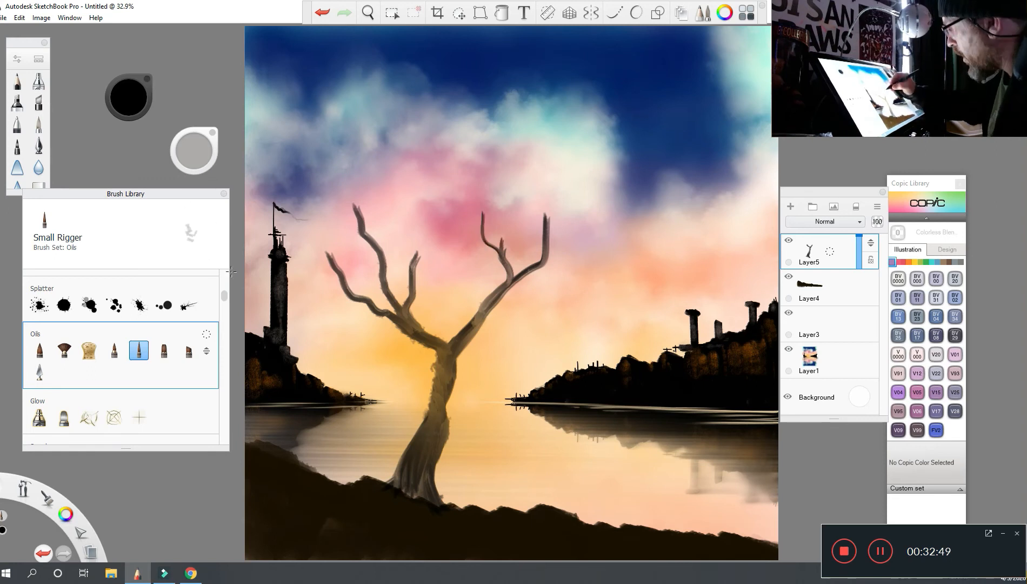
{"action": "left_click_drag", "start_coordinate": [561, 268], "coordinate": [577, 255]}
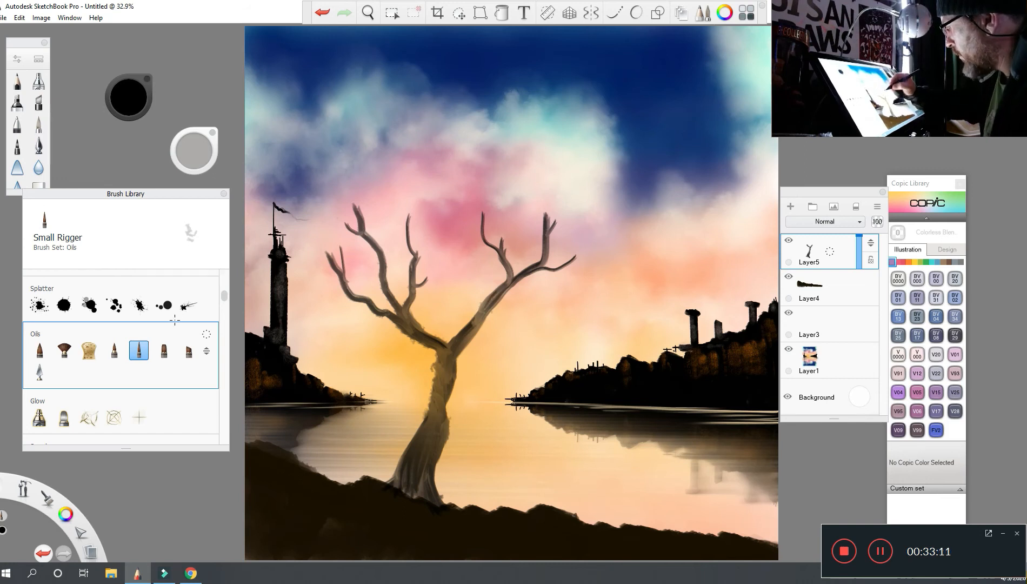
{"action": "left_click_drag", "start_coordinate": [194, 151], "coordinate": [195, 131]}
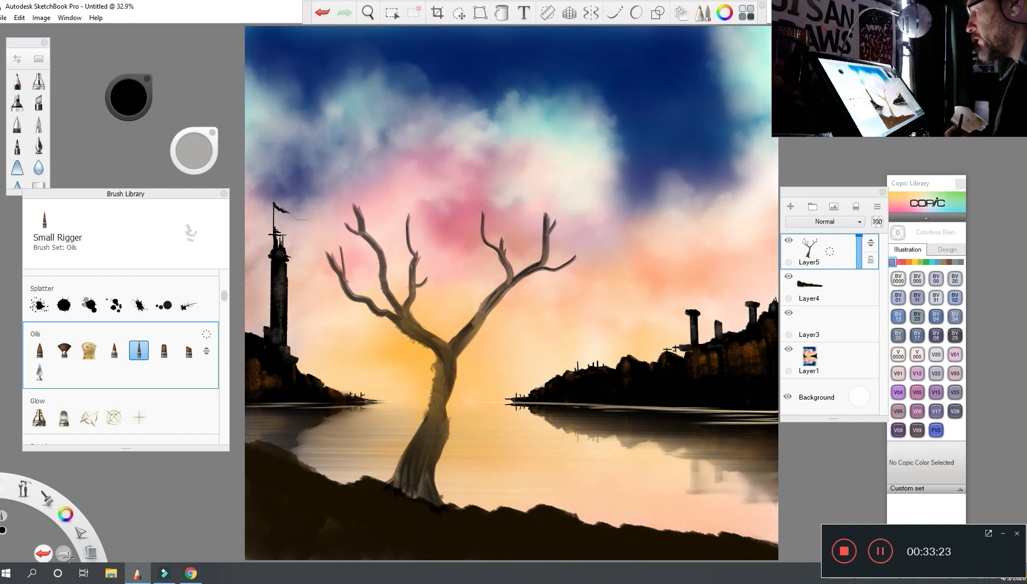
- Paint dense black foliage over the tree's right and central branches on a new layer, using the Artist set's Salty Watercolor brush
{"action": "mouse_move", "coordinate": [224, 296]}
{"action": "left_mouse_down"}
{"action": "mouse_move", "coordinate": [224, 320]}
{"action": "mouse_move", "coordinate": [224, 306]}
{"action": "left_mouse_up"}
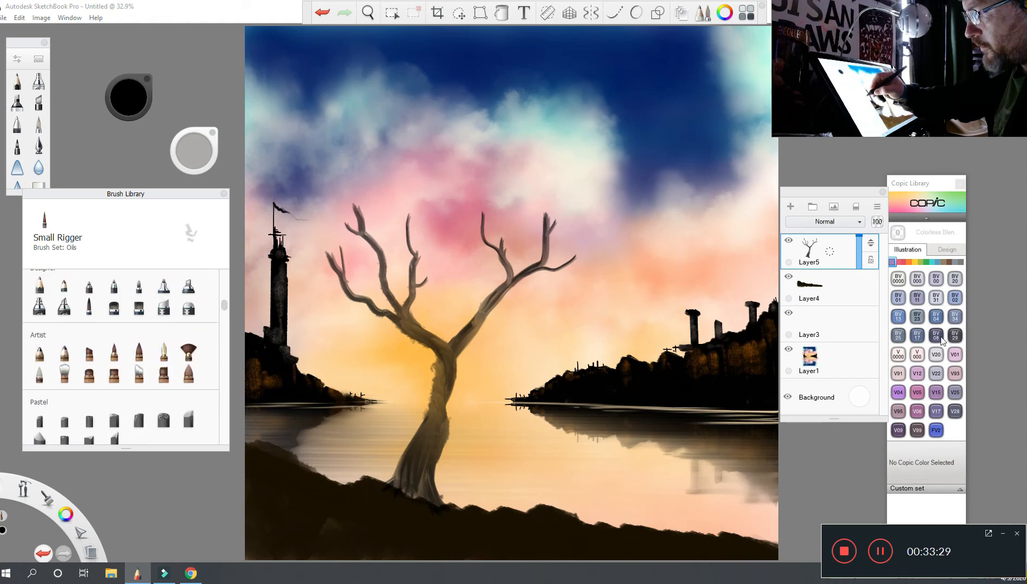
{"action": "left_click", "coordinate": [189, 352]}
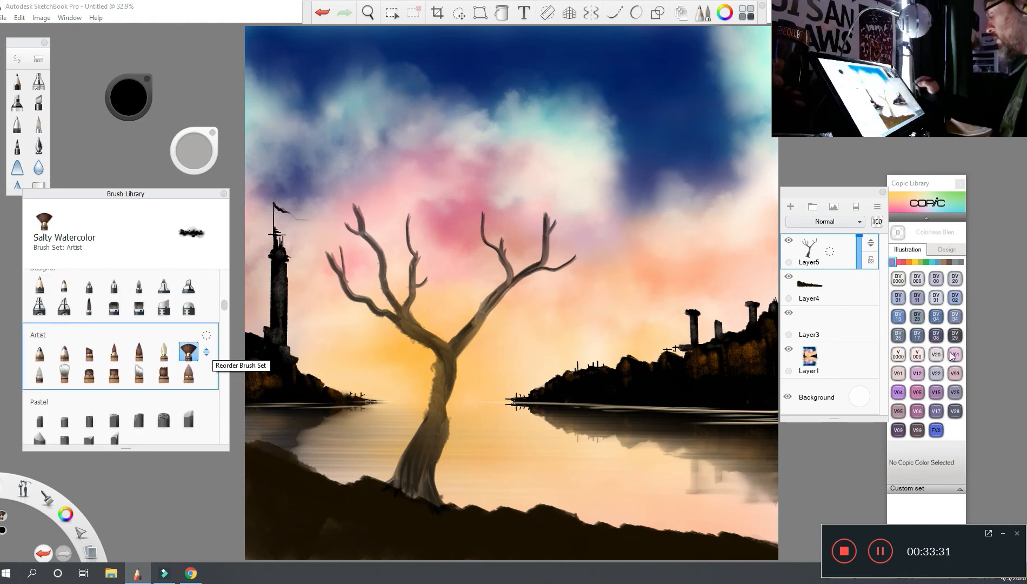
{"action": "key", "text": "ctrl+l"}
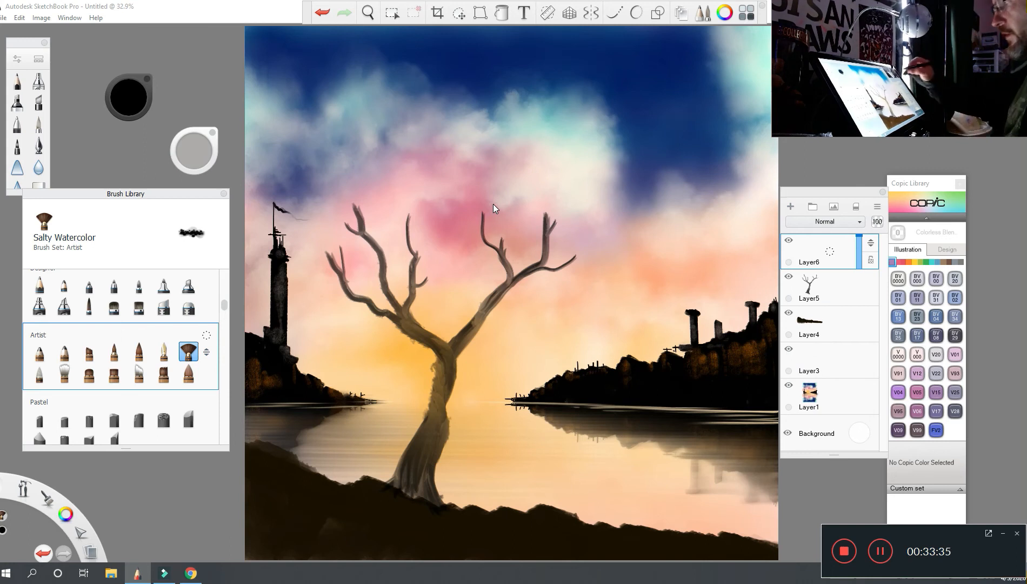
{"action": "left_click_drag", "start_coordinate": [512, 189], "coordinate": [562, 189]}
{"action": "left_click_drag", "start_coordinate": [195, 151], "coordinate": [198, 183]}
{"action": "mouse_move", "coordinate": [550, 211]}
{"action": "left_mouse_down"}
{"action": "mouse_move", "coordinate": [565, 193]}
{"action": "mouse_move", "coordinate": [553, 216]}
{"action": "left_mouse_up"}
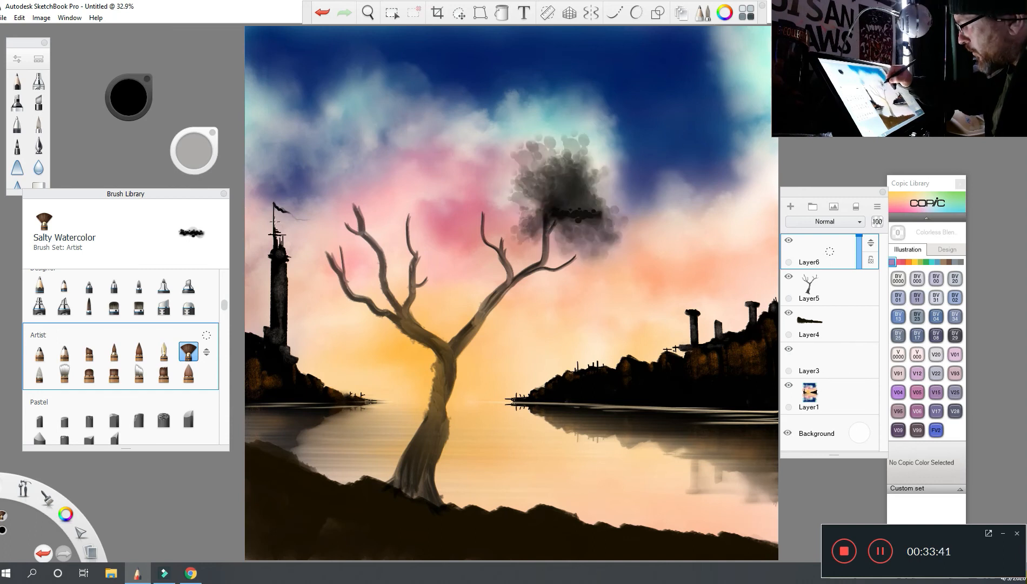
{"action": "left_click_drag", "start_coordinate": [190, 156], "coordinate": [190, 163]}
{"action": "mouse_move", "coordinate": [546, 174]}
{"action": "left_mouse_down"}
{"action": "mouse_move", "coordinate": [584, 175]}
{"action": "mouse_move", "coordinate": [567, 213]}
{"action": "mouse_move", "coordinate": [570, 170]}
{"action": "mouse_move", "coordinate": [595, 162]}
{"action": "mouse_move", "coordinate": [616, 205]}
{"action": "mouse_move", "coordinate": [595, 270]}
{"action": "mouse_move", "coordinate": [610, 265]}
{"action": "mouse_move", "coordinate": [629, 205]}
{"action": "mouse_move", "coordinate": [611, 157]}
{"action": "mouse_move", "coordinate": [519, 135]}
{"action": "mouse_move", "coordinate": [514, 178]}
{"action": "mouse_move", "coordinate": [470, 216]}
{"action": "mouse_move", "coordinate": [487, 189]}
{"action": "mouse_move", "coordinate": [519, 254]}
{"action": "mouse_move", "coordinate": [475, 162]}
{"action": "mouse_move", "coordinate": [497, 178]}
{"action": "mouse_move", "coordinate": [540, 130]}
{"action": "mouse_move", "coordinate": [427, 222]}
{"action": "mouse_move", "coordinate": [378, 205]}
{"action": "mouse_move", "coordinate": [427, 281]}
{"action": "mouse_move", "coordinate": [427, 162]}
{"action": "mouse_move", "coordinate": [465, 149]}
{"action": "mouse_move", "coordinate": [459, 127]}
{"action": "left_mouse_up"}
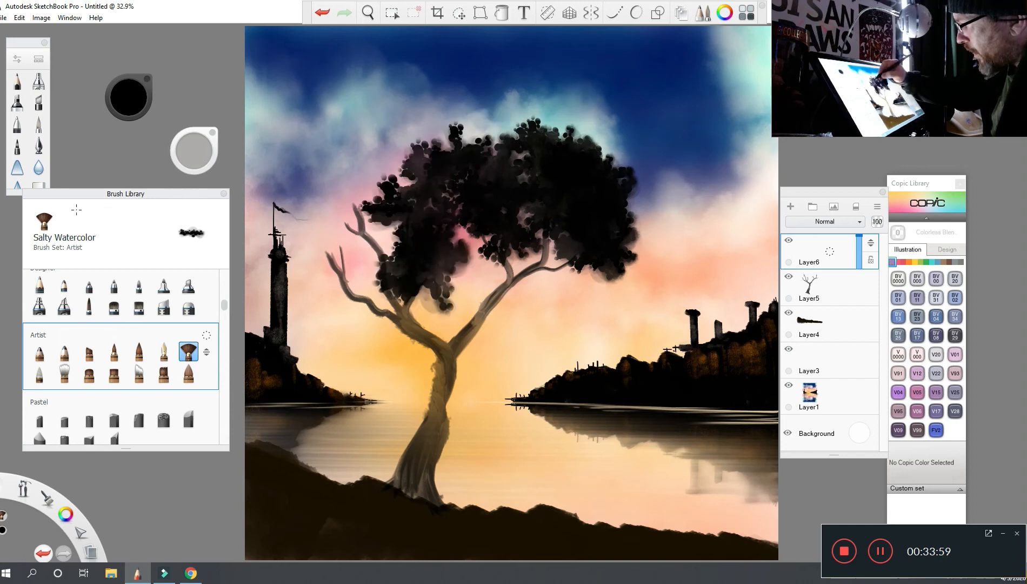
- Extend the black foliage over the tree's left branches, rounding it outward and down to join the central mass
{"action": "left_click_drag", "start_coordinate": [389, 173], "coordinate": [357, 238]}
{"action": "left_click_drag", "start_coordinate": [351, 179], "coordinate": [356, 270]}
{"action": "mouse_move", "coordinate": [324, 232]}
{"action": "left_mouse_down"}
{"action": "mouse_move", "coordinate": [368, 292]}
{"action": "mouse_move", "coordinate": [356, 232]}
{"action": "left_mouse_up"}
{"action": "left_click_drag", "start_coordinate": [325, 265], "coordinate": [362, 233]}
{"action": "mouse_move", "coordinate": [370, 275]}
{"action": "left_mouse_down"}
{"action": "mouse_move", "coordinate": [335, 292]}
{"action": "mouse_move", "coordinate": [319, 325]}
{"action": "left_mouse_up"}
{"action": "left_click_drag", "start_coordinate": [324, 227], "coordinate": [427, 146]}
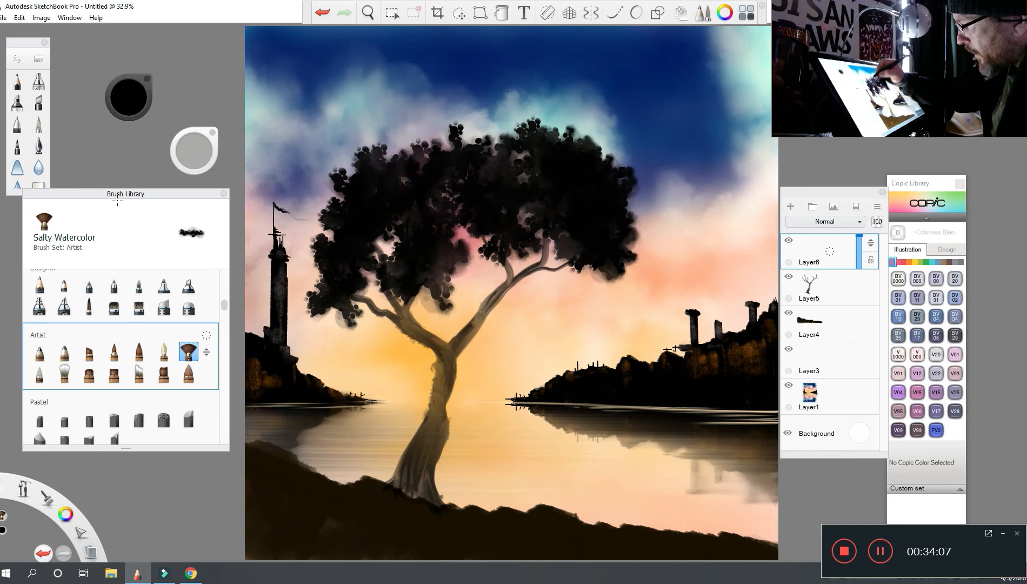
- Fill the gap in the middle of the black crown and build up its lower right edge and top
{"action": "left_click_drag", "start_coordinate": [449, 265], "coordinate": [486, 227]}
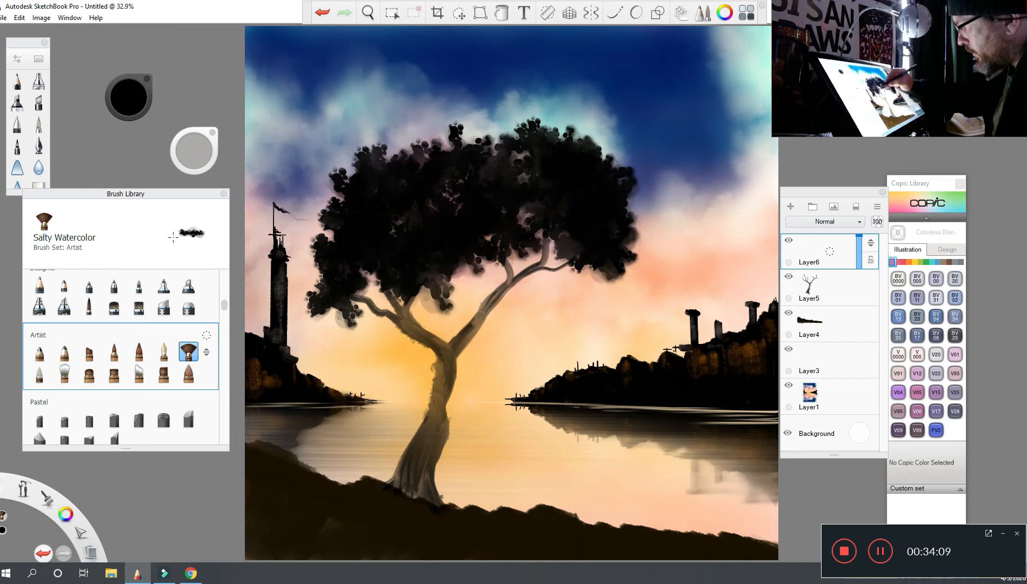
{"action": "left_click_drag", "start_coordinate": [573, 295], "coordinate": [637, 254]}
{"action": "left_click_drag", "start_coordinate": [610, 294], "coordinate": [641, 278]}
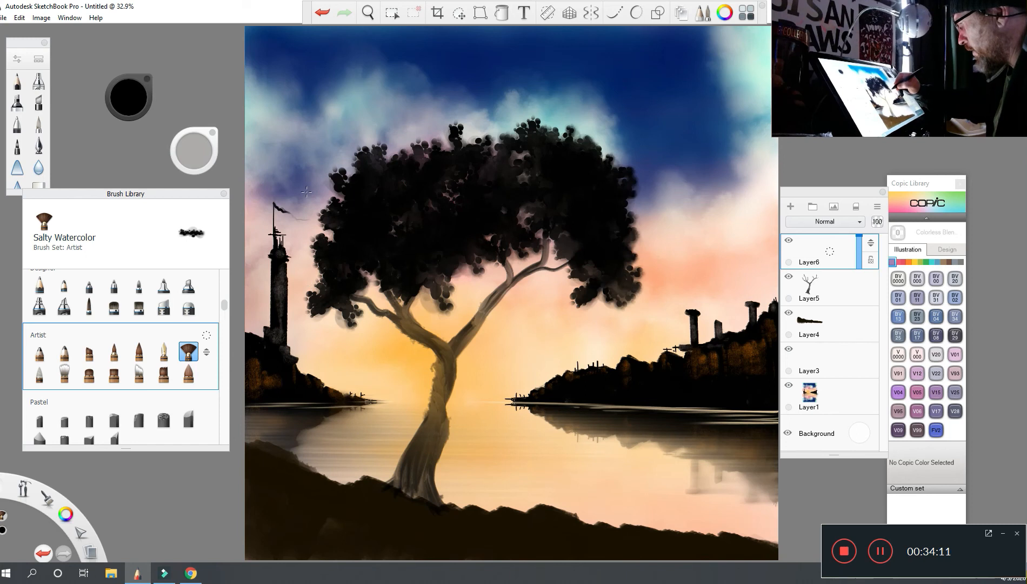
{"action": "mouse_move", "coordinate": [532, 151]}
{"action": "left_mouse_down"}
{"action": "mouse_move", "coordinate": [489, 111]}
{"action": "mouse_move", "coordinate": [481, 125]}
{"action": "left_mouse_up"}
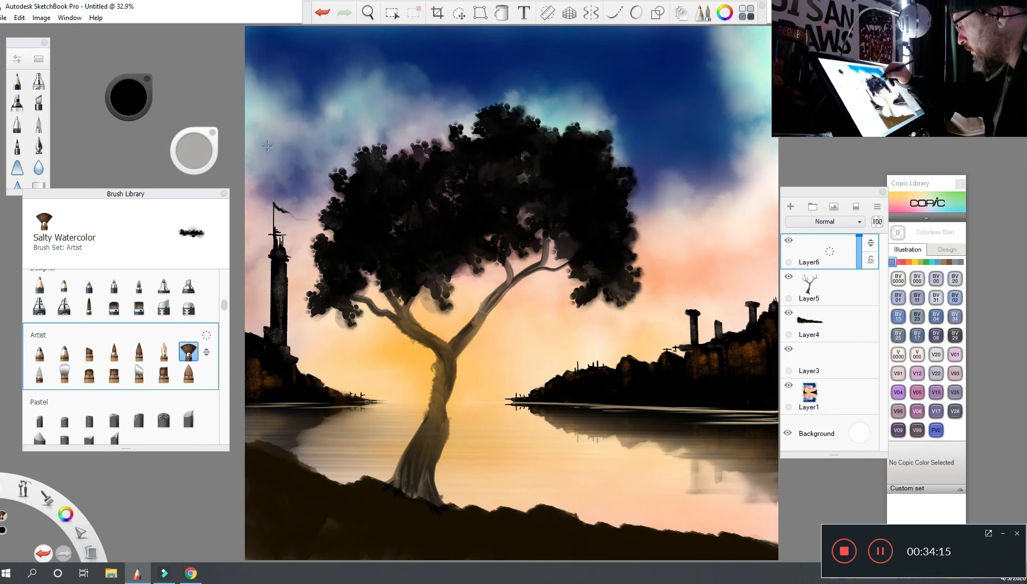
{"action": "left_click_drag", "start_coordinate": [423, 147], "coordinate": [427, 156]}
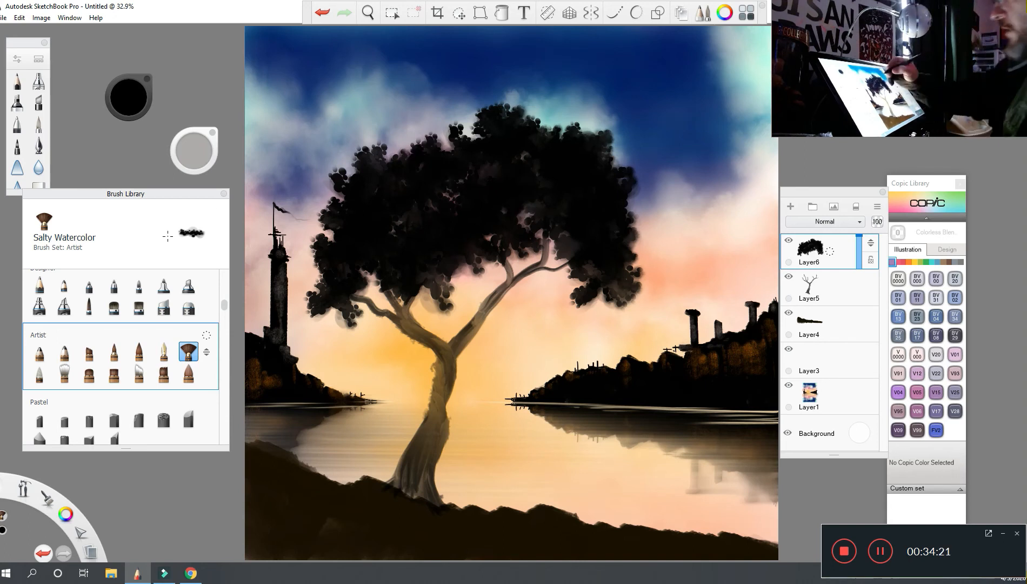
- Add a new layer above the foliage and choose a bright pink brush color
{"action": "key", "text": "ctrl+shift+n"}
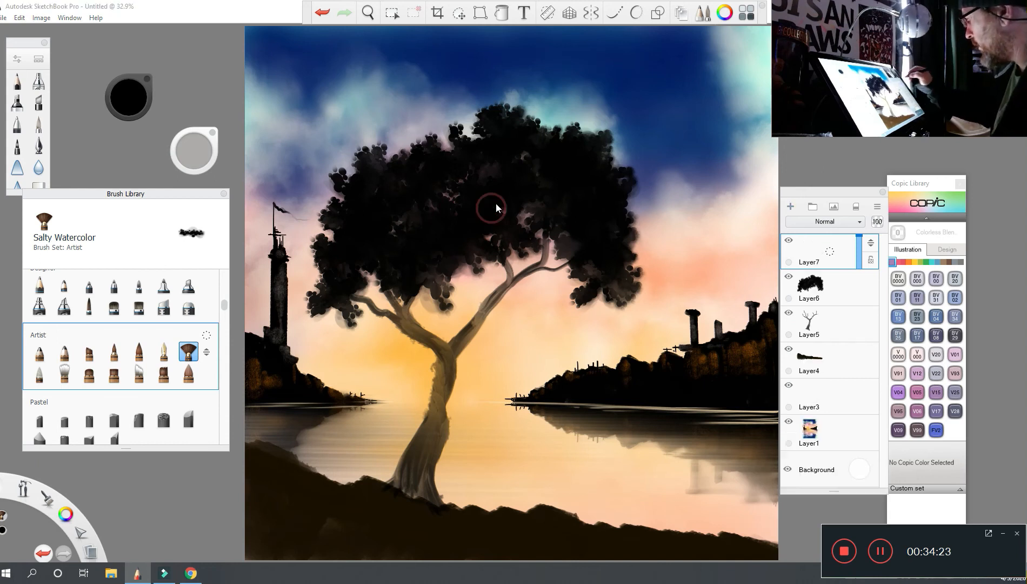
{"action": "left_click", "coordinate": [129, 98]}
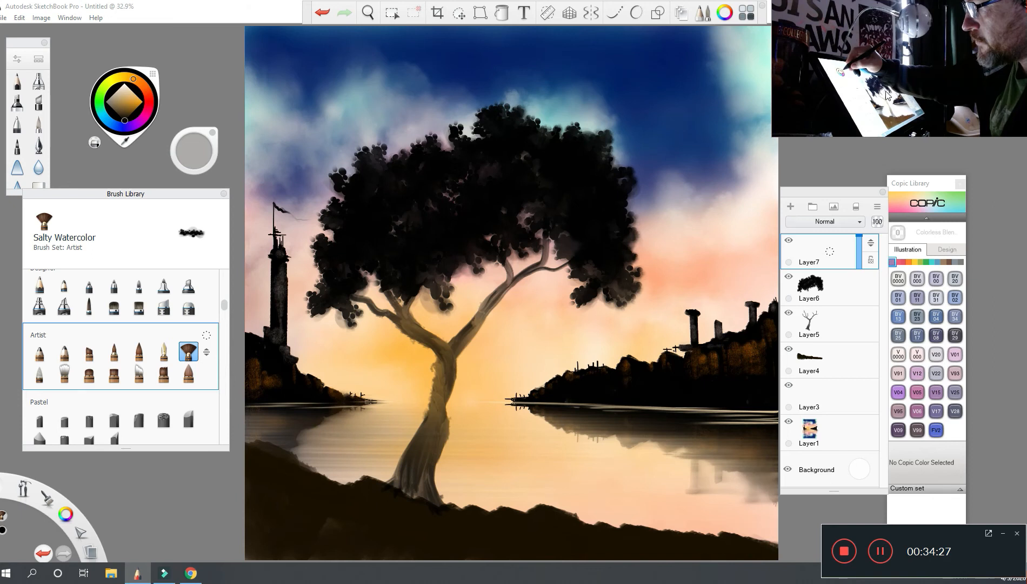
{"action": "left_click", "coordinate": [145, 116]}
{"action": "left_click", "coordinate": [132, 91]}
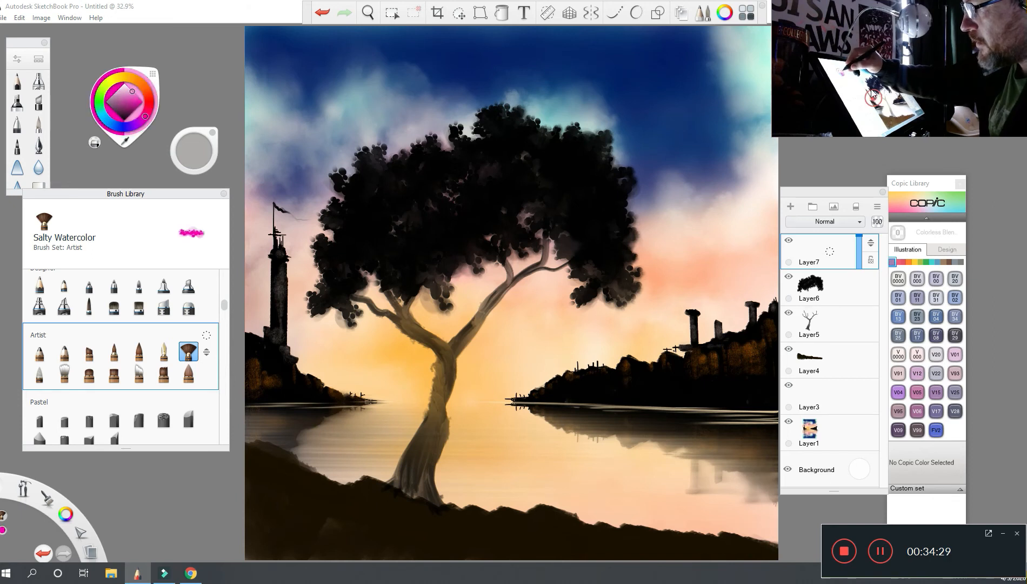
{"action": "left_click", "coordinate": [134, 95]}
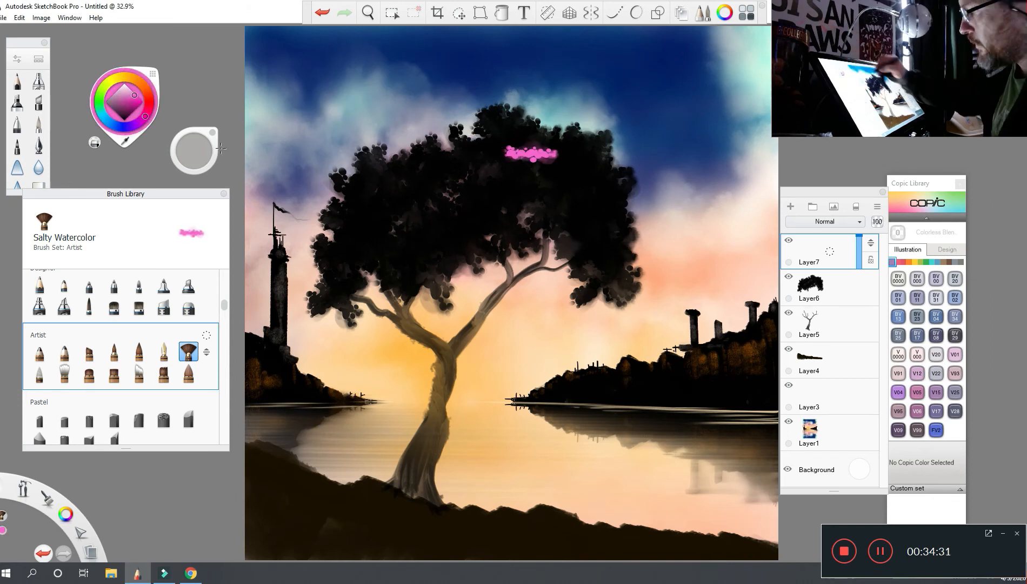
- Undo the pink trial stroke, adjust the brush's flow and size, and paint soft pink blossoms across the crown
{"action": "mouse_move", "coordinate": [532, 151]}
{"action": "left_mouse_down"}
{"action": "mouse_move", "coordinate": [493, 137]}
{"action": "mouse_move", "coordinate": [519, 119]}
{"action": "left_mouse_up"}
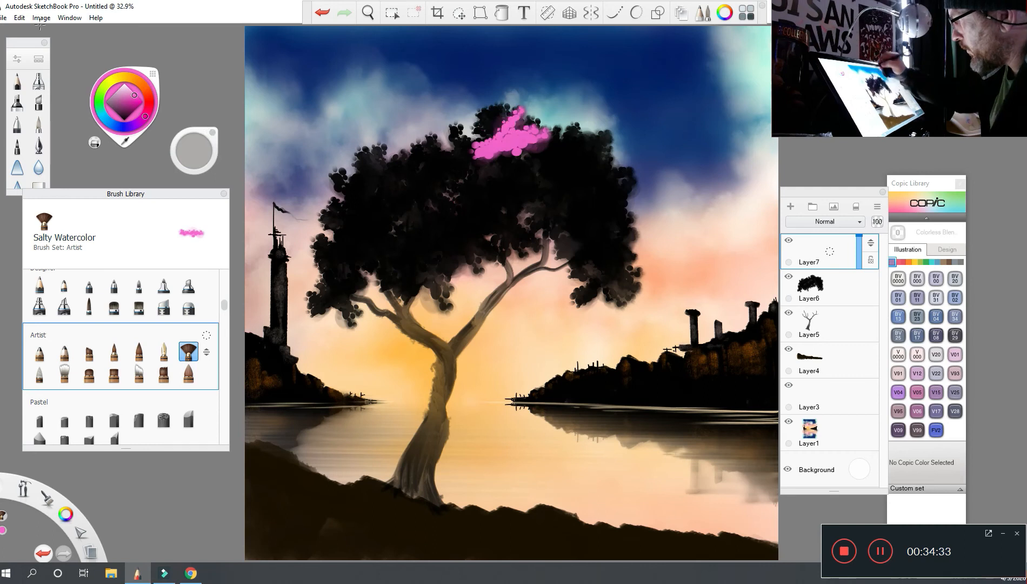
{"action": "key", "text": "ctrl+z"}
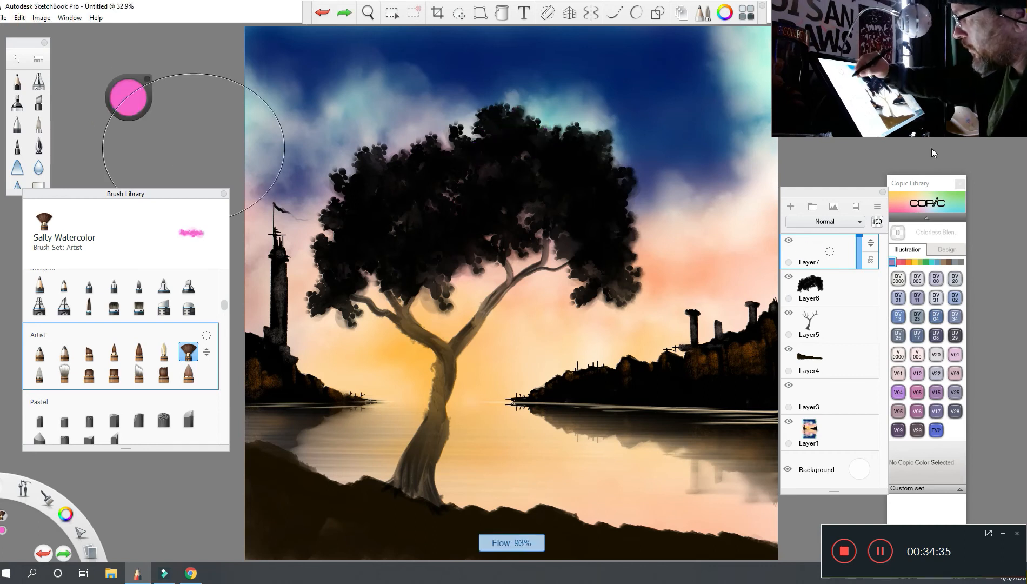
{"action": "left_click_drag", "start_coordinate": [193, 147], "coordinate": [157, 147]}
{"action": "left_click_drag", "start_coordinate": [193, 197], "coordinate": [193, 169]}
{"action": "mouse_move", "coordinate": [508, 135]}
{"action": "left_mouse_down"}
{"action": "mouse_move", "coordinate": [532, 146]}
{"action": "mouse_move", "coordinate": [540, 172]}
{"action": "mouse_move", "coordinate": [594, 165]}
{"action": "left_mouse_up"}
{"action": "mouse_move", "coordinate": [551, 136]}
{"action": "left_mouse_down"}
{"action": "mouse_move", "coordinate": [605, 162]}
{"action": "mouse_move", "coordinate": [589, 205]}
{"action": "mouse_move", "coordinate": [621, 231]}
{"action": "mouse_move", "coordinate": [600, 281]}
{"action": "mouse_move", "coordinate": [551, 216]}
{"action": "mouse_move", "coordinate": [500, 204]}
{"action": "left_mouse_up"}
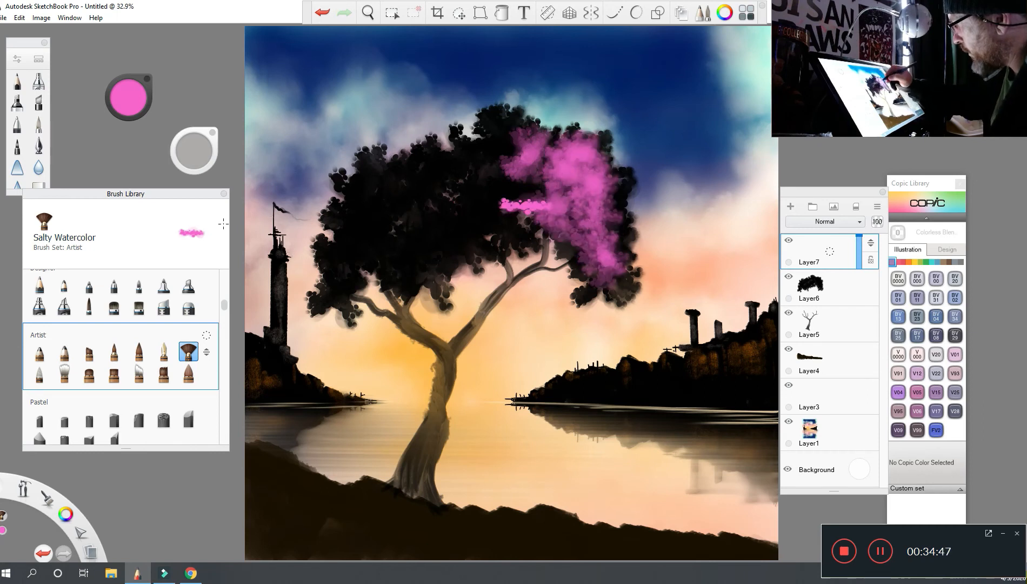
{"action": "mouse_move", "coordinate": [540, 240]}
{"action": "left_mouse_down"}
{"action": "mouse_move", "coordinate": [503, 200]}
{"action": "mouse_move", "coordinate": [513, 162]}
{"action": "mouse_move", "coordinate": [498, 114]}
{"action": "left_mouse_up"}
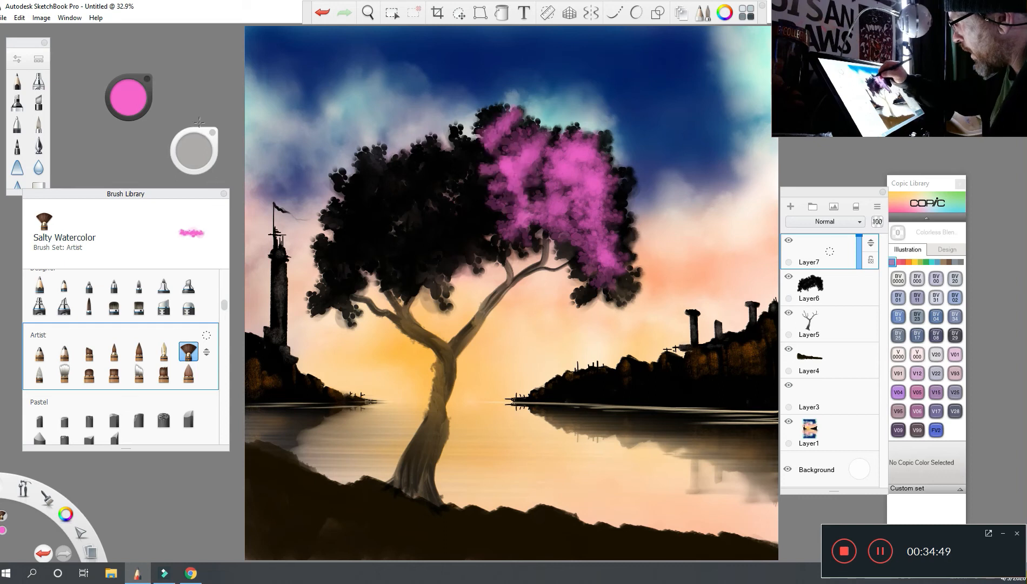
{"action": "mouse_move", "coordinate": [497, 221]}
{"action": "left_mouse_down"}
{"action": "mouse_move", "coordinate": [448, 183]}
{"action": "mouse_move", "coordinate": [459, 140]}
{"action": "mouse_move", "coordinate": [508, 227]}
{"action": "mouse_move", "coordinate": [416, 216]}
{"action": "mouse_move", "coordinate": [402, 162]}
{"action": "mouse_move", "coordinate": [379, 216]}
{"action": "mouse_move", "coordinate": [381, 172]}
{"action": "mouse_move", "coordinate": [361, 227]}
{"action": "mouse_move", "coordinate": [405, 228]}
{"action": "mouse_move", "coordinate": [395, 224]}
{"action": "mouse_move", "coordinate": [400, 254]}
{"action": "mouse_move", "coordinate": [346, 265]}
{"action": "mouse_move", "coordinate": [346, 287]}
{"action": "left_mouse_up"}
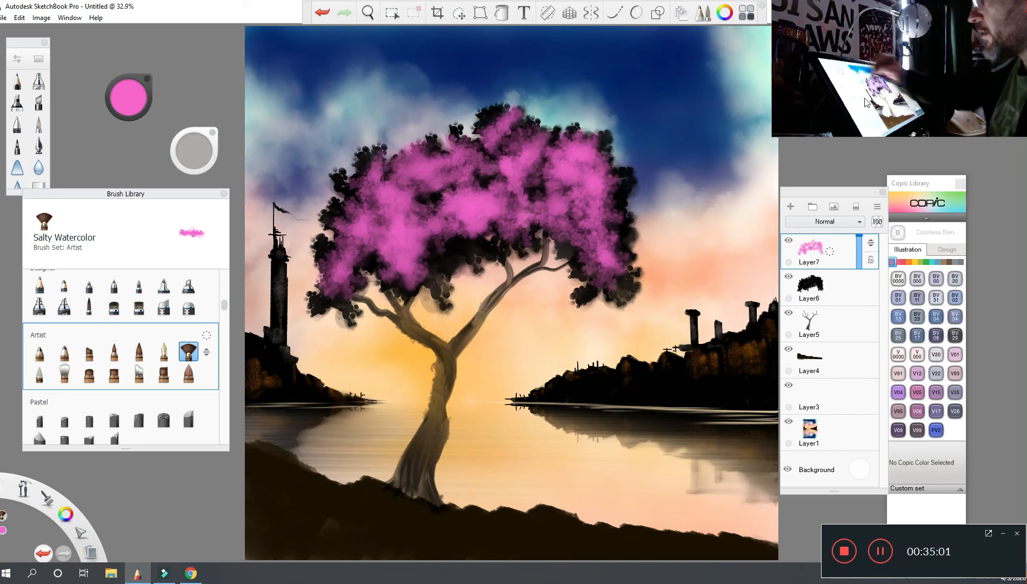
- Change the brush color to saturated red and paint red patches through the upper middle and right side of the crown
{"action": "left_click", "coordinate": [129, 98]}
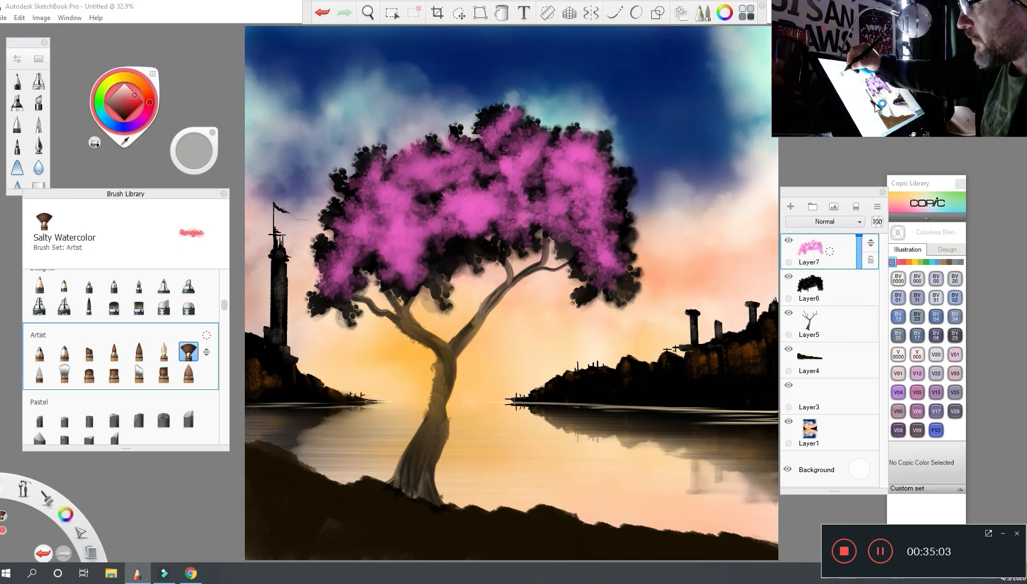
{"action": "left_click_drag", "start_coordinate": [134, 95], "coordinate": [141, 102]}
{"action": "left_click_drag", "start_coordinate": [408, 199], "coordinate": [456, 200]}
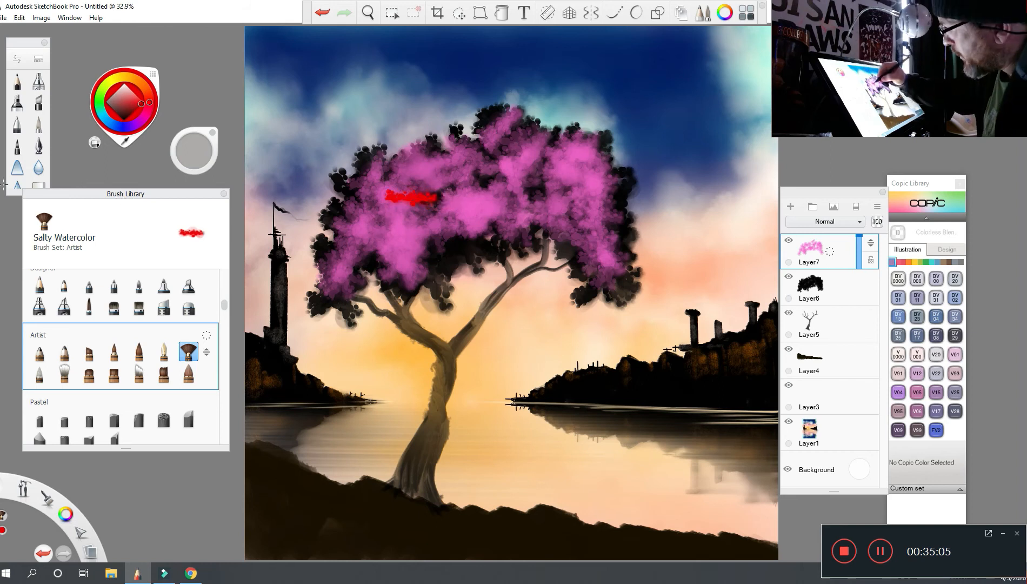
{"action": "left_click", "coordinate": [128, 108]}
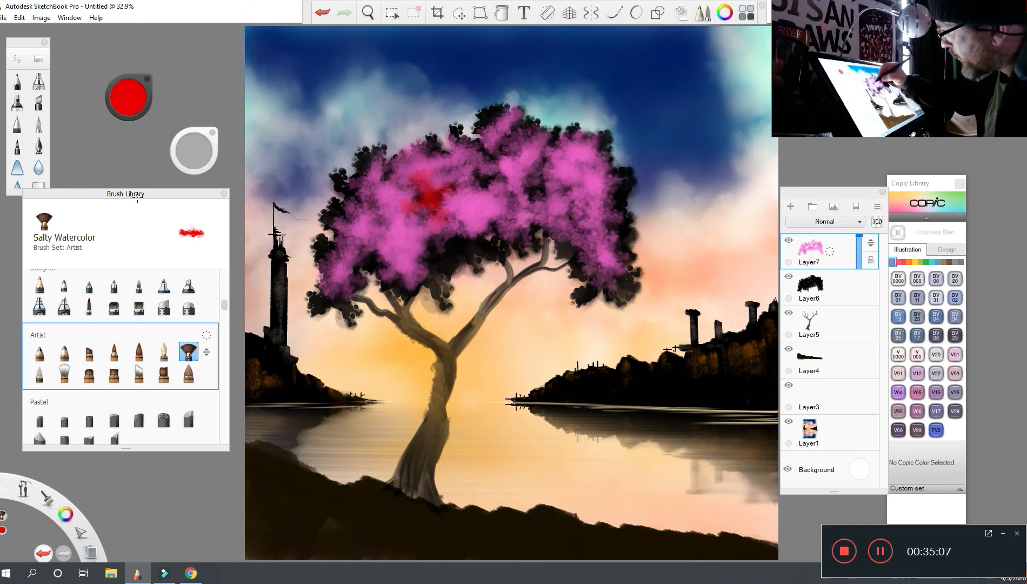
{"action": "mouse_move", "coordinate": [474, 182]}
{"action": "left_mouse_down"}
{"action": "mouse_move", "coordinate": [443, 186]}
{"action": "mouse_move", "coordinate": [493, 168]}
{"action": "mouse_move", "coordinate": [509, 145]}
{"action": "mouse_move", "coordinate": [543, 159]}
{"action": "mouse_move", "coordinate": [557, 195]}
{"action": "left_mouse_up"}
{"action": "mouse_move", "coordinate": [549, 151]}
{"action": "left_mouse_down"}
{"action": "mouse_move", "coordinate": [606, 162]}
{"action": "mouse_move", "coordinate": [632, 200]}
{"action": "mouse_move", "coordinate": [626, 227]}
{"action": "left_mouse_up"}
{"action": "left_click_drag", "start_coordinate": [586, 256], "coordinate": [633, 258]}
{"action": "left_click_drag", "start_coordinate": [487, 233], "coordinate": [438, 235]}
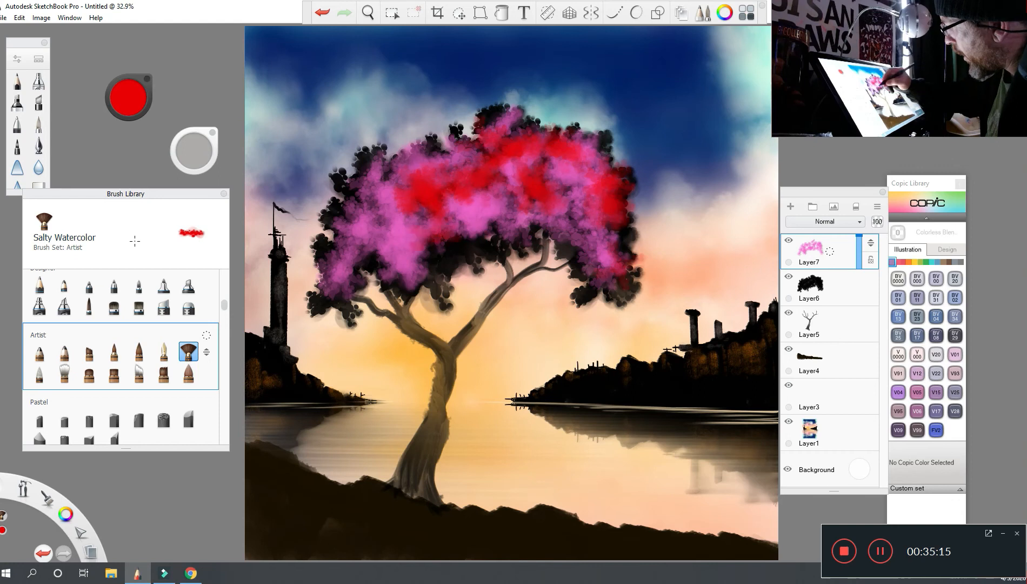
- Undo the last red stroke and paint red patches in the crown's lower middle and along its left edge
{"action": "key", "text": "ctrl+z"}
{"action": "left_click_drag", "start_coordinate": [471, 230], "coordinate": [517, 231]}
{"action": "left_click_drag", "start_coordinate": [452, 268], "coordinate": [443, 303]}
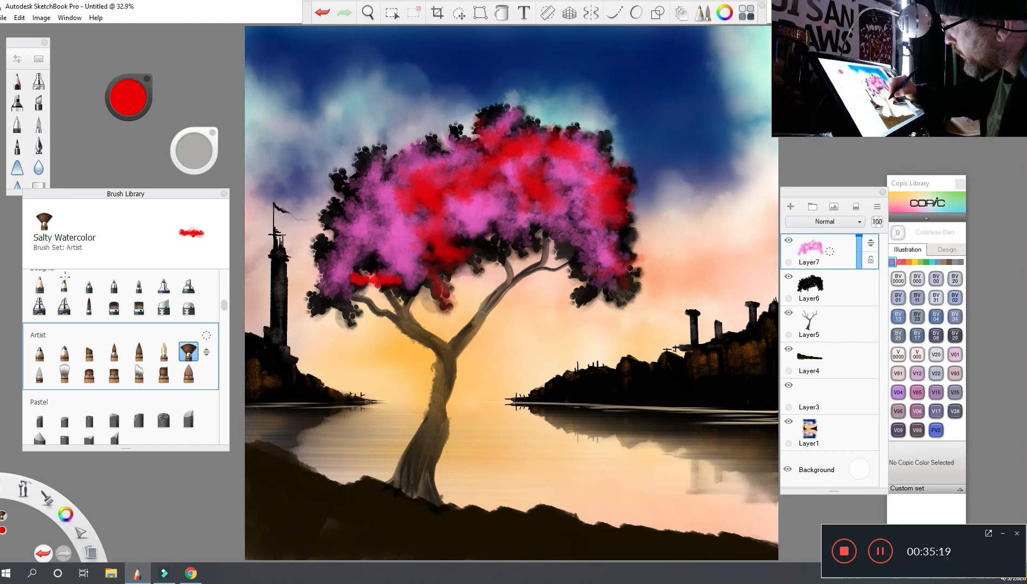
{"action": "left_click_drag", "start_coordinate": [346, 243], "coordinate": [333, 295]}
{"action": "left_click_drag", "start_coordinate": [324, 200], "coordinate": [338, 216]}
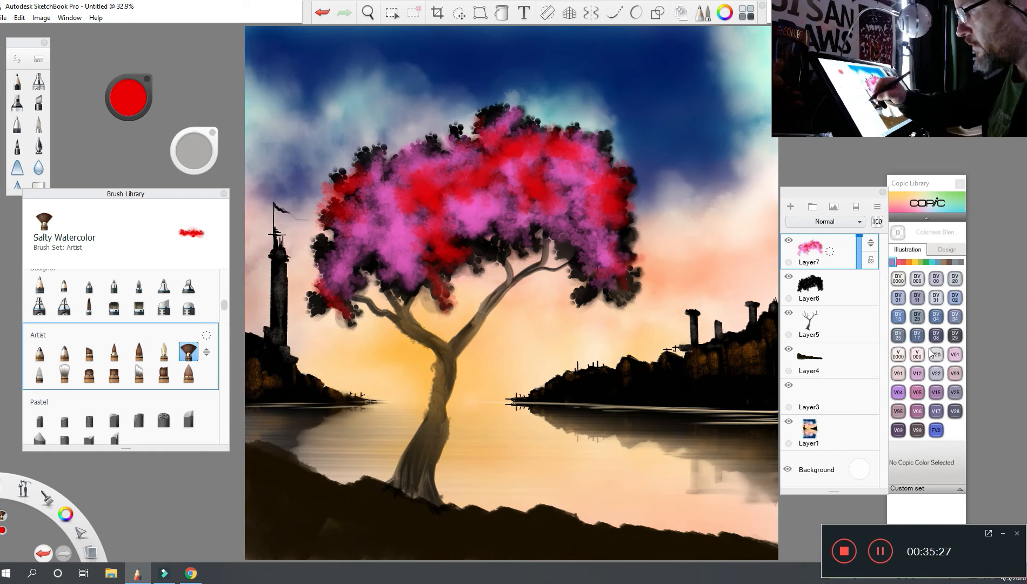
- Adjust the brush, choose a pale pink color, and dab highlights along the crown's top and upper right edge
{"action": "left_click_drag", "start_coordinate": [194, 152], "coordinate": [194, 148]}
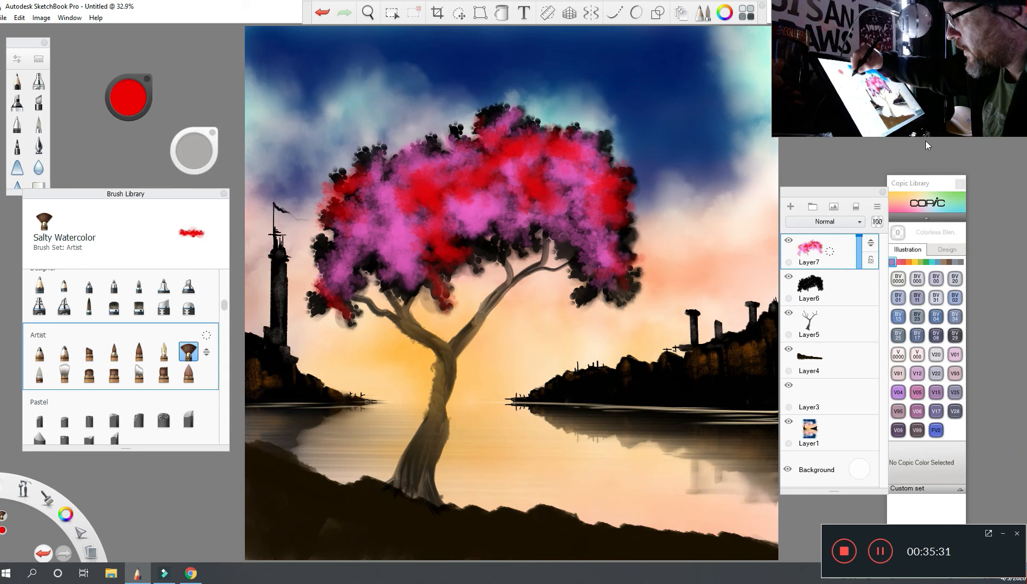
{"action": "left_click_drag", "start_coordinate": [194, 151], "coordinate": [196, 144]}
{"action": "left_click", "coordinate": [194, 150]}
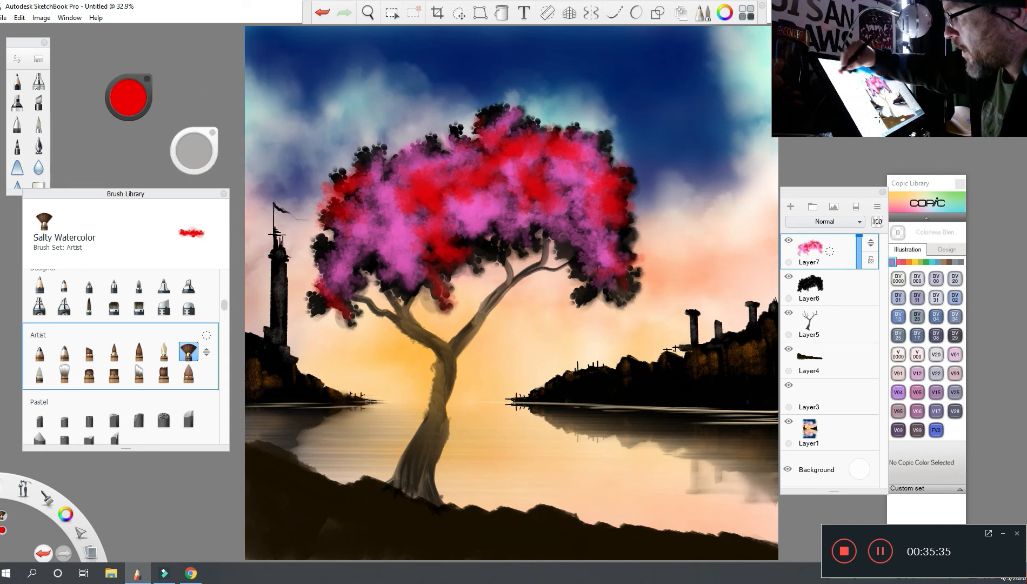
{"action": "left_click", "coordinate": [128, 98]}
{"action": "left_click_drag", "start_coordinate": [142, 103], "coordinate": [125, 83]}
{"action": "left_click", "coordinate": [127, 86]}
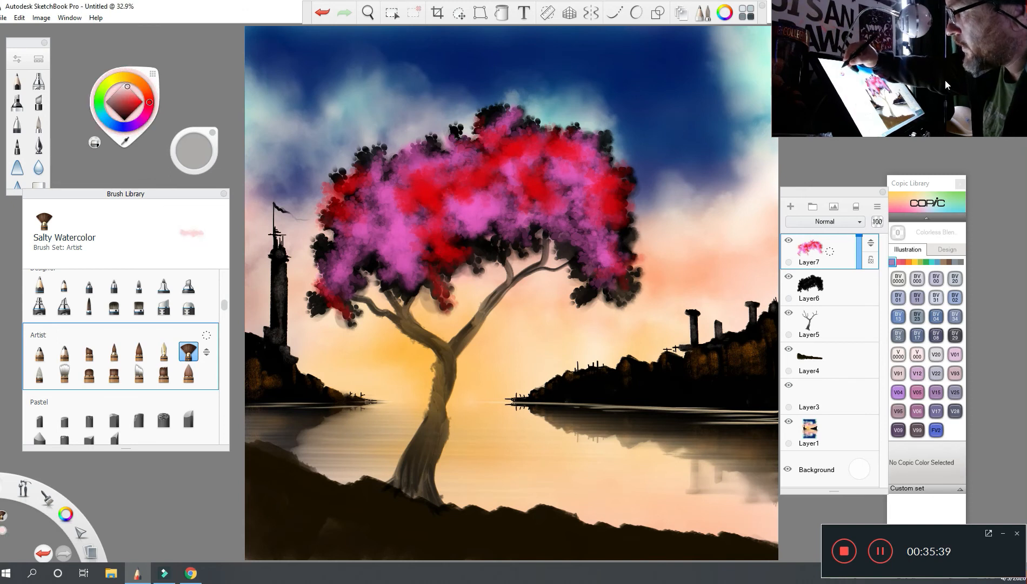
{"action": "left_click_drag", "start_coordinate": [540, 154], "coordinate": [581, 158]}
{"action": "mouse_move", "coordinate": [585, 170]}
{"action": "left_mouse_down"}
{"action": "mouse_move", "coordinate": [609, 194]}
{"action": "mouse_move", "coordinate": [613, 178]}
{"action": "mouse_move", "coordinate": [602, 206]}
{"action": "mouse_move", "coordinate": [615, 213]}
{"action": "mouse_move", "coordinate": [627, 187]}
{"action": "mouse_move", "coordinate": [602, 142]}
{"action": "mouse_move", "coordinate": [533, 136]}
{"action": "mouse_move", "coordinate": [506, 113]}
{"action": "mouse_move", "coordinate": [478, 114]}
{"action": "left_mouse_up"}
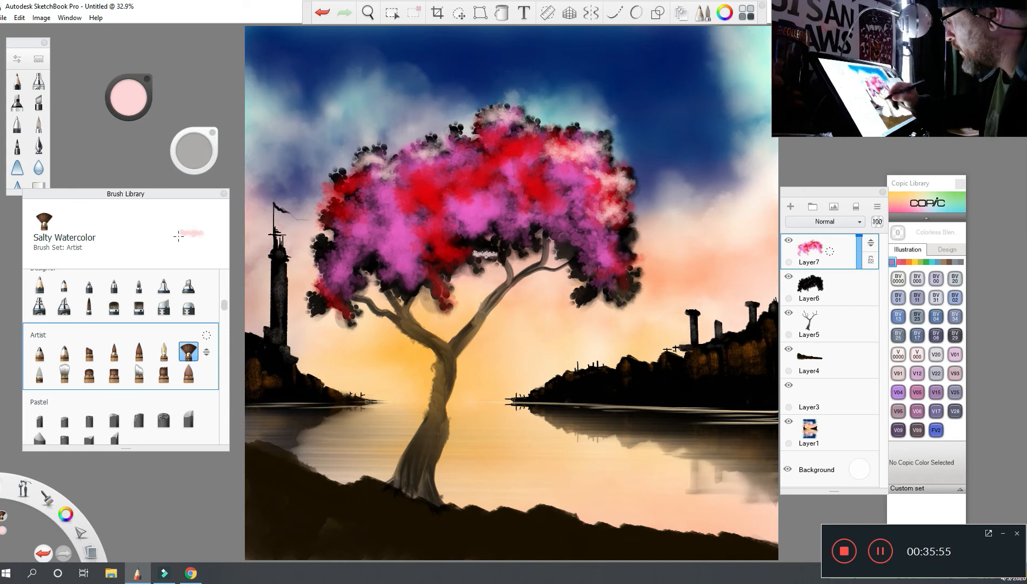
- Dab pale pink highlights through the left, middle and lower right blossoms of the crown
{"action": "left_click_drag", "start_coordinate": [361, 254], "coordinate": [378, 261]}
{"action": "left_click_drag", "start_coordinate": [396, 242], "coordinate": [430, 250]}
{"action": "mouse_move", "coordinate": [412, 217]}
{"action": "left_mouse_down"}
{"action": "mouse_move", "coordinate": [447, 217]}
{"action": "mouse_move", "coordinate": [387, 219]}
{"action": "mouse_move", "coordinate": [386, 236]}
{"action": "left_mouse_up"}
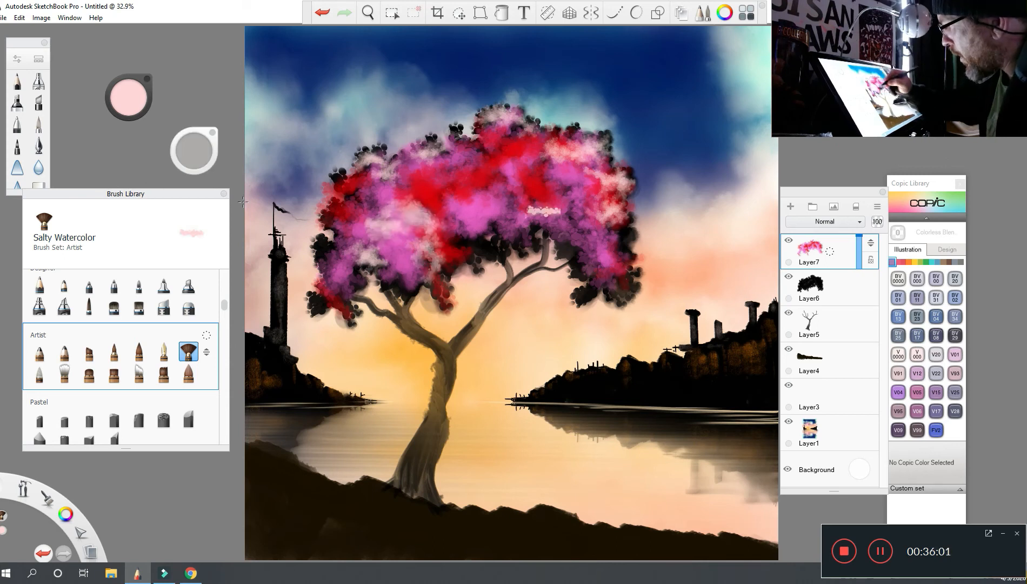
{"action": "mouse_move", "coordinate": [451, 207]}
{"action": "left_mouse_down"}
{"action": "mouse_move", "coordinate": [431, 172]}
{"action": "mouse_move", "coordinate": [471, 166]}
{"action": "mouse_move", "coordinate": [476, 205]}
{"action": "mouse_move", "coordinate": [498, 202]}
{"action": "mouse_move", "coordinate": [535, 162]}
{"action": "mouse_move", "coordinate": [560, 208]}
{"action": "mouse_move", "coordinate": [601, 233]}
{"action": "left_mouse_up"}
{"action": "left_click_drag", "start_coordinate": [588, 253], "coordinate": [621, 253]}
{"action": "left_click_drag", "start_coordinate": [394, 253], "coordinate": [429, 260]}
{"action": "left_click_drag", "start_coordinate": [335, 216], "coordinate": [362, 244]}
- Switch to Smudge Soft Round Brush 2, adjust its size, and try blending the blossoms right of the crown's center
{"action": "mouse_move", "coordinate": [224, 304]}
{"action": "left_mouse_down"}
{"action": "mouse_move", "coordinate": [224, 288]}
{"action": "mouse_move", "coordinate": [224, 300]}
{"action": "left_mouse_up"}
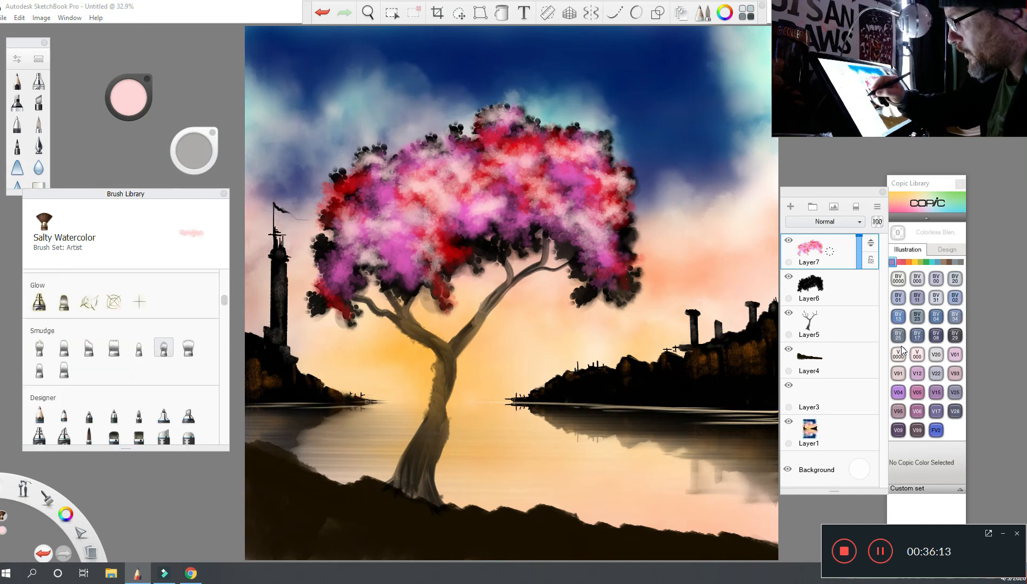
{"action": "left_click", "coordinate": [163, 347]}
{"action": "left_click_drag", "start_coordinate": [193, 151], "coordinate": [191, 154]}
{"action": "left_click_drag", "start_coordinate": [546, 181], "coordinate": [533, 194]}
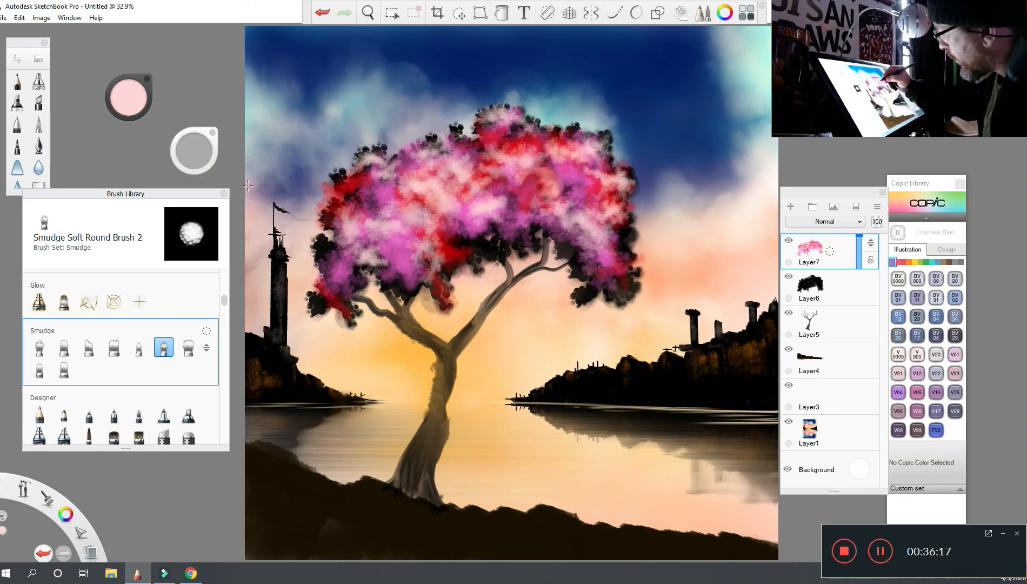
- Undo the trial smudge, readjust the brush, and blend the blossoms across the crown's upper and right side
{"action": "left_click", "coordinate": [19, 17]}
{"action": "left_click", "coordinate": [29, 41]}
{"action": "left_click_drag", "start_coordinate": [195, 151], "coordinate": [200, 180]}
{"action": "left_click_drag", "start_coordinate": [533, 176], "coordinate": [545, 184]}
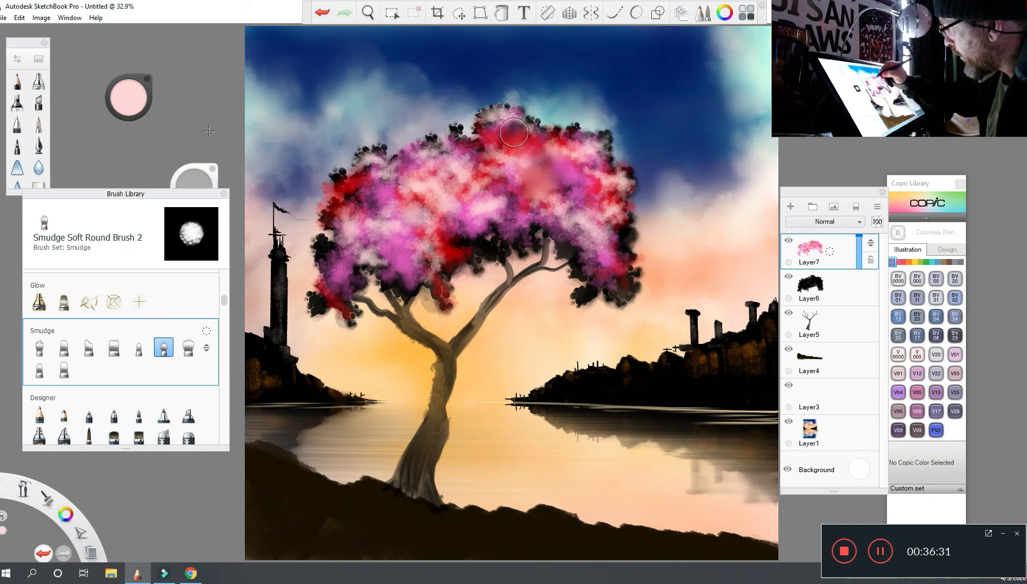
{"action": "left_click_drag", "start_coordinate": [546, 143], "coordinate": [595, 180]}
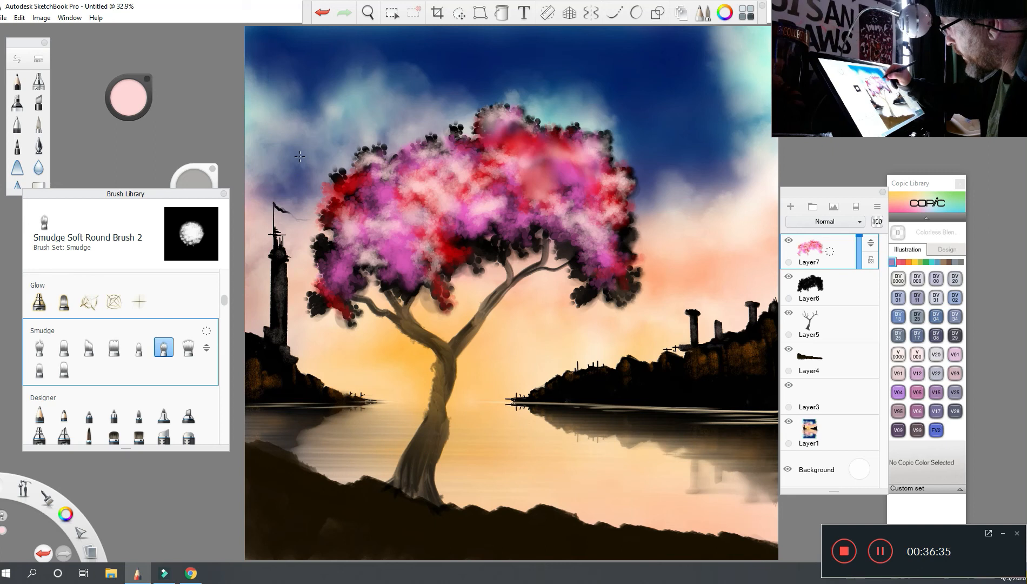
{"action": "left_click_drag", "start_coordinate": [607, 235], "coordinate": [612, 272]}
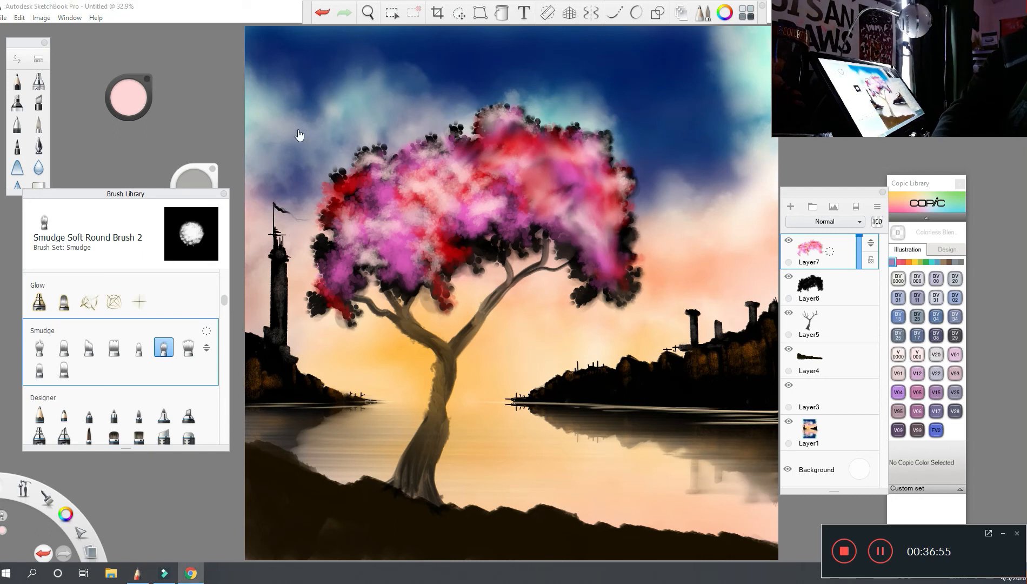
- Readjust the smudge brush and blend the blossoms through the middle and lower right of the crown
{"action": "left_click_drag", "start_coordinate": [194, 178], "coordinate": [194, 168]}
{"action": "mouse_move", "coordinate": [442, 192]}
{"action": "left_mouse_down"}
{"action": "mouse_move", "coordinate": [435, 198]}
{"action": "mouse_move", "coordinate": [464, 179]}
{"action": "mouse_move", "coordinate": [513, 224]}
{"action": "mouse_move", "coordinate": [467, 230]}
{"action": "left_mouse_up"}
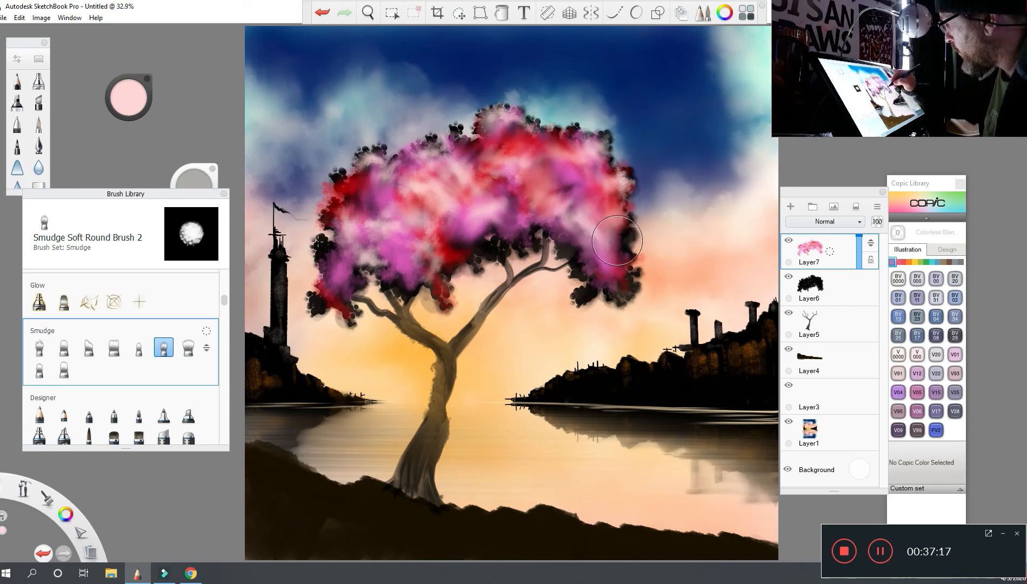
{"action": "mouse_move", "coordinate": [615, 242]}
{"action": "left_mouse_down"}
{"action": "mouse_move", "coordinate": [559, 207]}
{"action": "mouse_move", "coordinate": [563, 185]}
{"action": "mouse_move", "coordinate": [492, 212]}
{"action": "mouse_move", "coordinate": [468, 165]}
{"action": "mouse_move", "coordinate": [407, 194]}
{"action": "mouse_move", "coordinate": [423, 235]}
{"action": "left_mouse_up"}
{"action": "mouse_move", "coordinate": [489, 208]}
{"action": "left_mouse_down"}
{"action": "mouse_move", "coordinate": [448, 246]}
{"action": "mouse_move", "coordinate": [358, 204]}
{"action": "mouse_move", "coordinate": [416, 251]}
{"action": "left_mouse_up"}
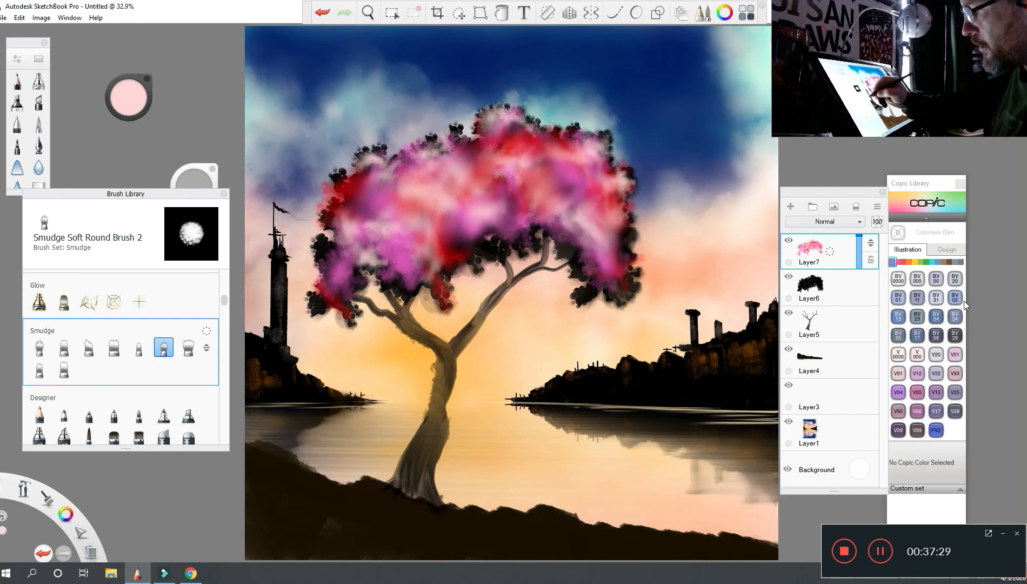
- Add a new layer above the blossom layer and choose the Salty Watercolor brush from the Artist set
{"action": "scroll", "coordinate": [125, 351], "scroll_direction": "down", "scroll_amount": 5}
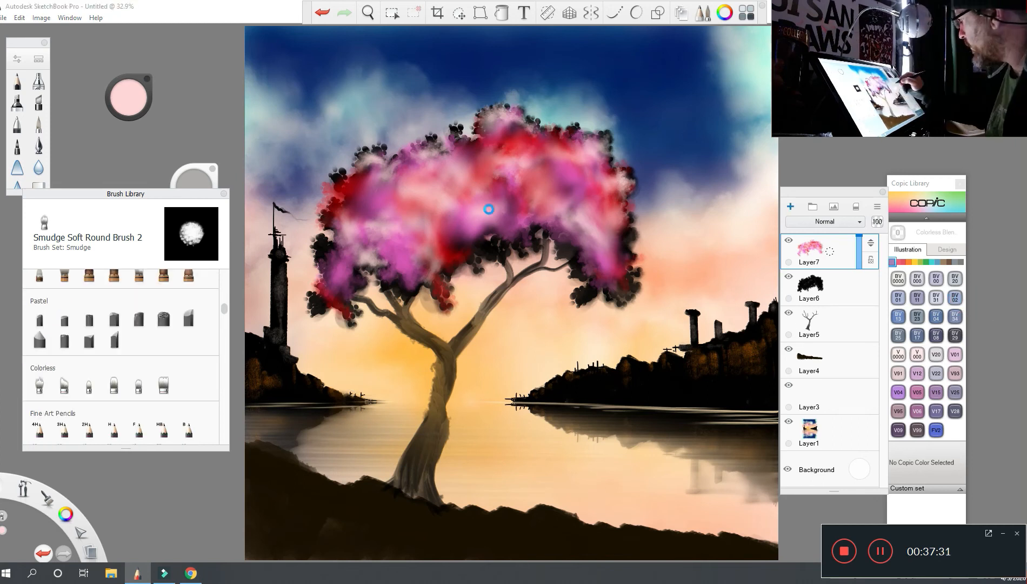
{"action": "left_click", "coordinate": [790, 206]}
{"action": "scroll", "coordinate": [124, 352], "scroll_direction": "down", "scroll_amount": 5}
{"action": "scroll", "coordinate": [124, 351], "scroll_direction": "down", "scroll_amount": 3}
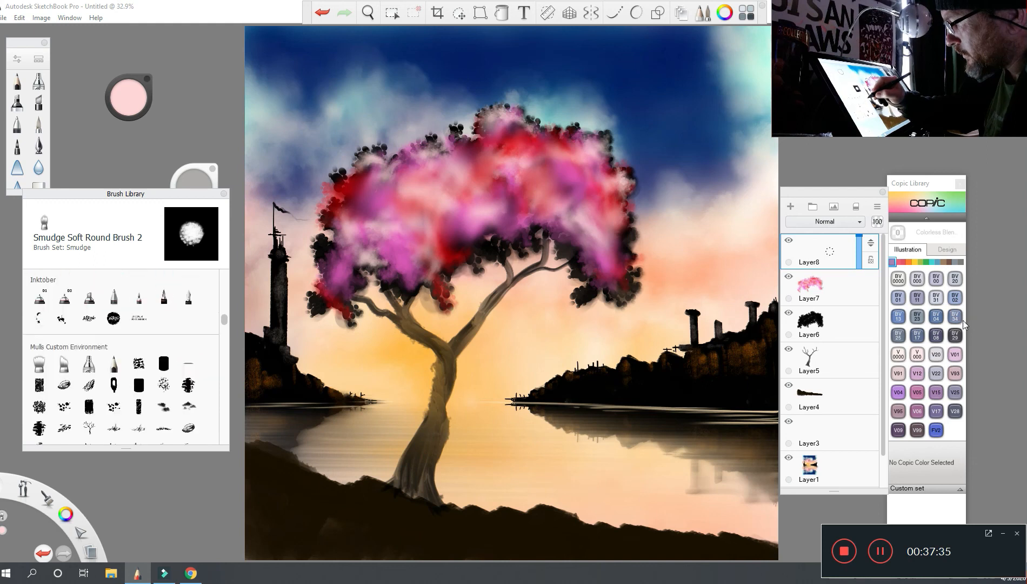
{"action": "scroll", "coordinate": [124, 352], "scroll_direction": "down", "scroll_amount": 1}
{"action": "scroll", "coordinate": [124, 351], "scroll_direction": "down", "scroll_amount": 5}
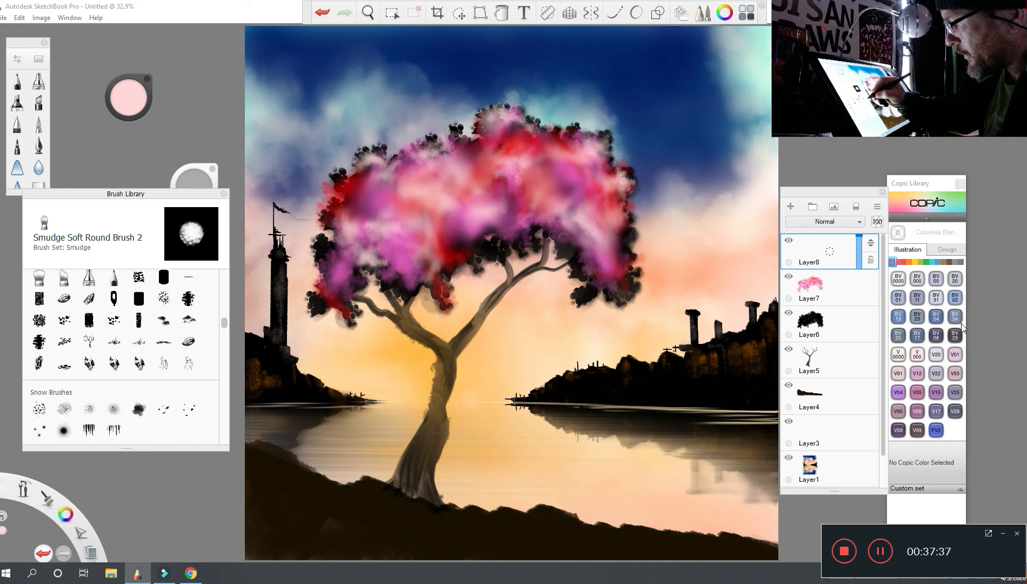
{"action": "scroll", "coordinate": [124, 351], "scroll_direction": "down", "scroll_amount": 2}
{"action": "scroll", "coordinate": [124, 351], "scroll_direction": "up", "scroll_amount": 5}
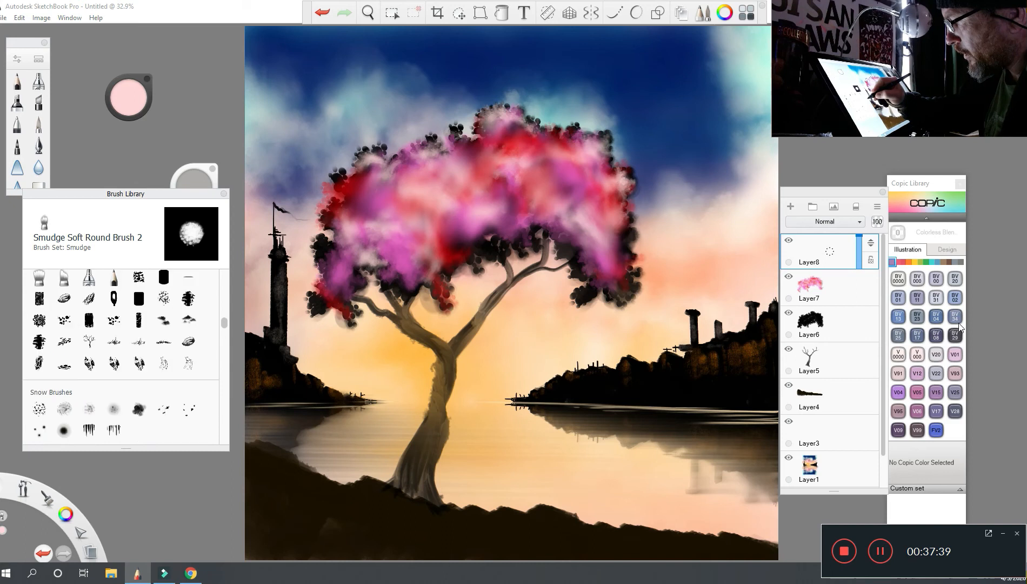
{"action": "scroll", "coordinate": [124, 352], "scroll_direction": "up", "scroll_amount": 10}
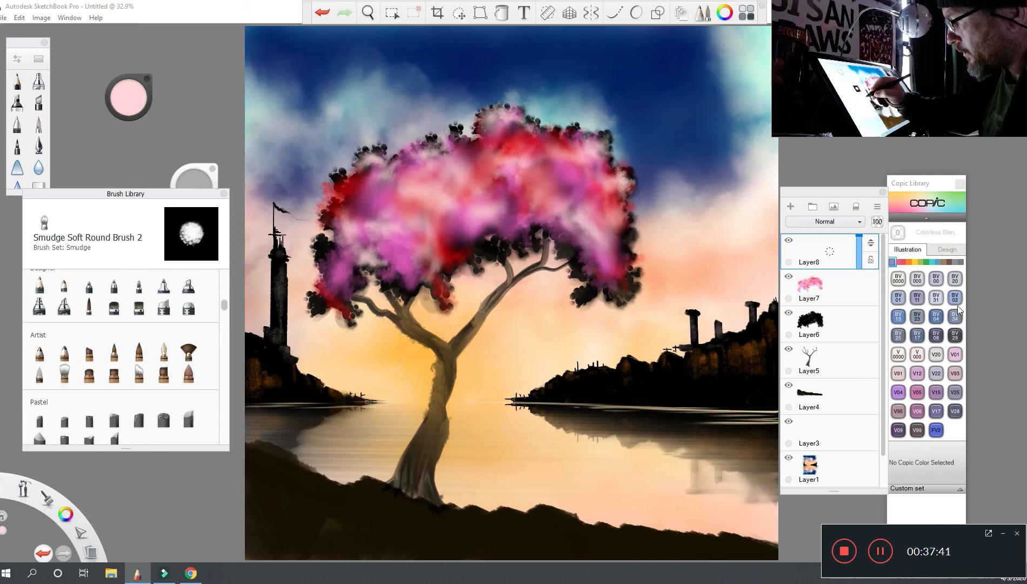
{"action": "left_click", "coordinate": [188, 365]}
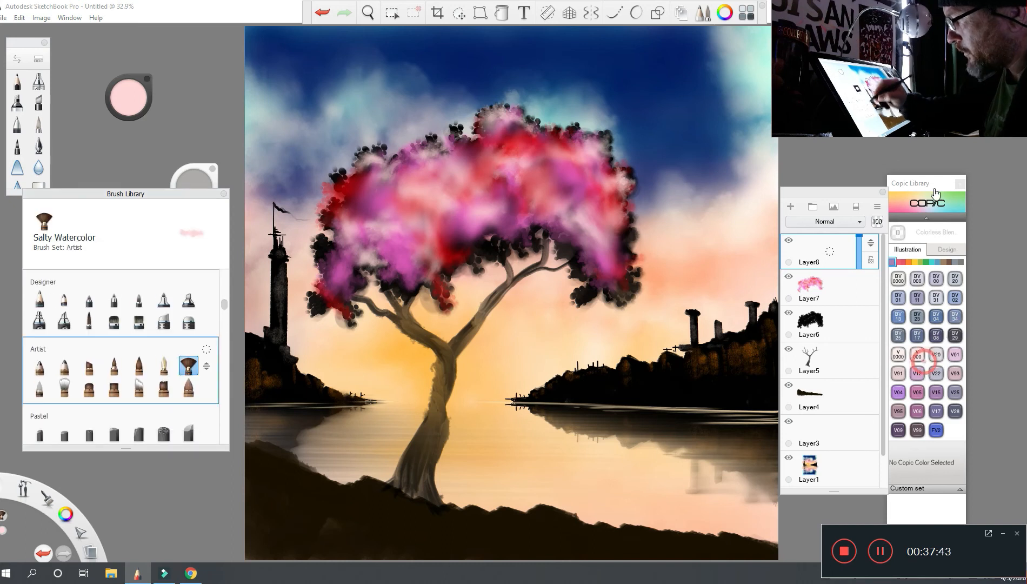
- Choose a dark red, adjust the brush, and paint mottled dark red texture across the whole blossom crown
{"action": "left_click", "coordinate": [128, 98]}
{"action": "left_click", "coordinate": [129, 117]}
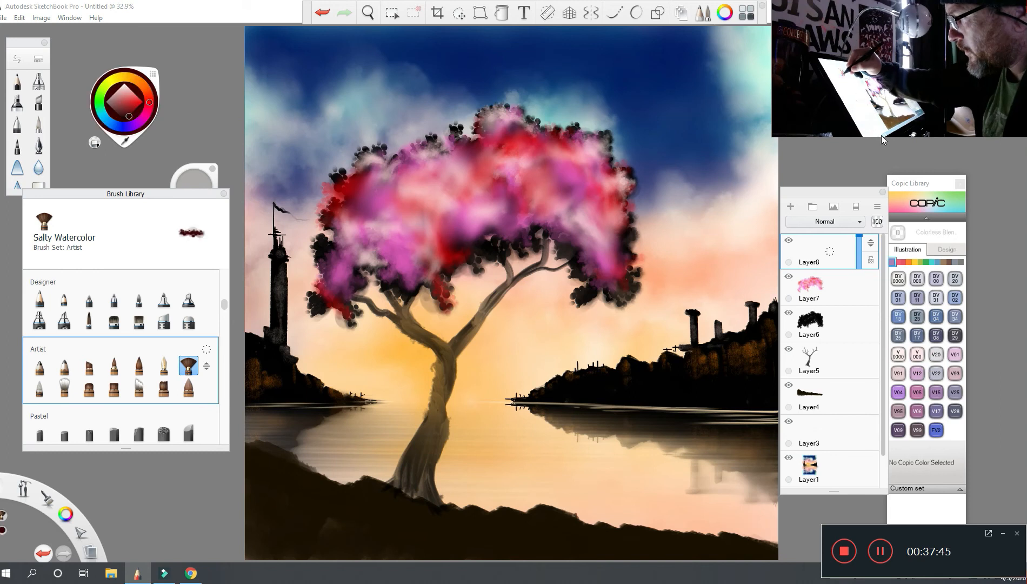
{"action": "left_click_drag", "start_coordinate": [572, 219], "coordinate": [603, 220]}
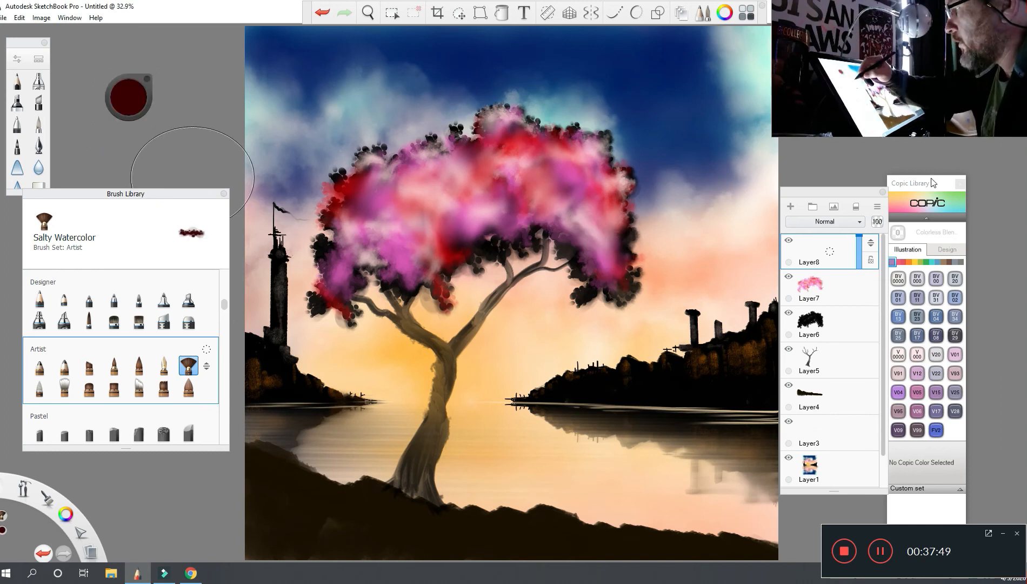
{"action": "left_click_drag", "start_coordinate": [195, 177], "coordinate": [299, 212]}
{"action": "mouse_move", "coordinate": [588, 204]}
{"action": "left_mouse_down"}
{"action": "mouse_move", "coordinate": [628, 205]}
{"action": "mouse_move", "coordinate": [607, 227]}
{"action": "mouse_move", "coordinate": [595, 216]}
{"action": "mouse_move", "coordinate": [614, 270]}
{"action": "mouse_move", "coordinate": [571, 194]}
{"action": "mouse_move", "coordinate": [599, 191]}
{"action": "mouse_move", "coordinate": [557, 199]}
{"action": "mouse_move", "coordinate": [580, 211]}
{"action": "mouse_move", "coordinate": [601, 146]}
{"action": "mouse_move", "coordinate": [607, 211]}
{"action": "mouse_move", "coordinate": [601, 189]}
{"action": "mouse_move", "coordinate": [508, 135]}
{"action": "mouse_move", "coordinate": [492, 113]}
{"action": "mouse_move", "coordinate": [508, 189]}
{"action": "mouse_move", "coordinate": [533, 162]}
{"action": "mouse_move", "coordinate": [546, 186]}
{"action": "mouse_move", "coordinate": [589, 178]}
{"action": "mouse_move", "coordinate": [506, 210]}
{"action": "mouse_move", "coordinate": [513, 222]}
{"action": "mouse_move", "coordinate": [500, 227]}
{"action": "mouse_move", "coordinate": [470, 214]}
{"action": "mouse_move", "coordinate": [461, 173]}
{"action": "mouse_move", "coordinate": [413, 140]}
{"action": "mouse_move", "coordinate": [400, 194]}
{"action": "mouse_move", "coordinate": [389, 179]}
{"action": "left_mouse_up"}
{"action": "mouse_move", "coordinate": [449, 208]}
{"action": "left_mouse_down"}
{"action": "mouse_move", "coordinate": [432, 195]}
{"action": "mouse_move", "coordinate": [452, 219]}
{"action": "mouse_move", "coordinate": [470, 219]}
{"action": "mouse_move", "coordinate": [427, 243]}
{"action": "mouse_move", "coordinate": [414, 273]}
{"action": "mouse_move", "coordinate": [373, 162]}
{"action": "mouse_move", "coordinate": [351, 208]}
{"action": "mouse_move", "coordinate": [349, 272]}
{"action": "left_mouse_up"}
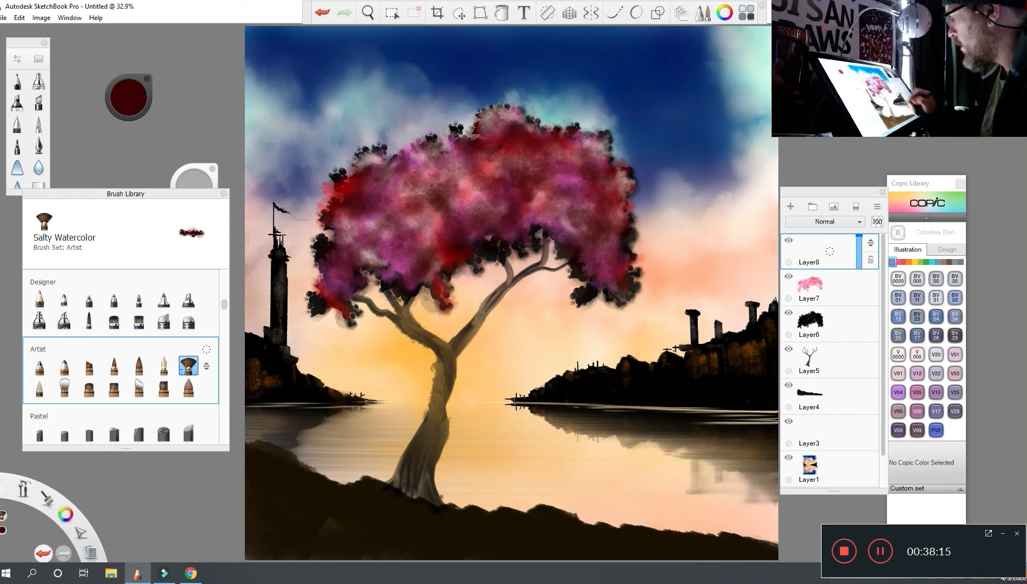
- Add another layer on top and choose a near-black red as the brush color
{"action": "key", "text": "ctrl+shift+n"}
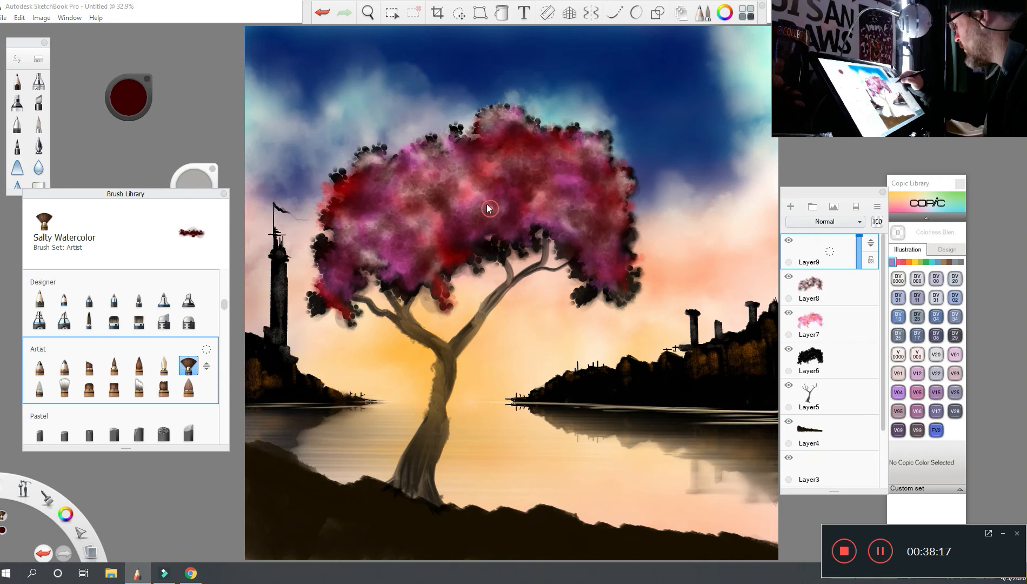
{"action": "left_click", "coordinate": [128, 97]}
{"action": "left_click", "coordinate": [130, 113]}
{"action": "left_click", "coordinate": [126, 119]}
{"action": "left_click_drag", "start_coordinate": [194, 177], "coordinate": [194, 170]}
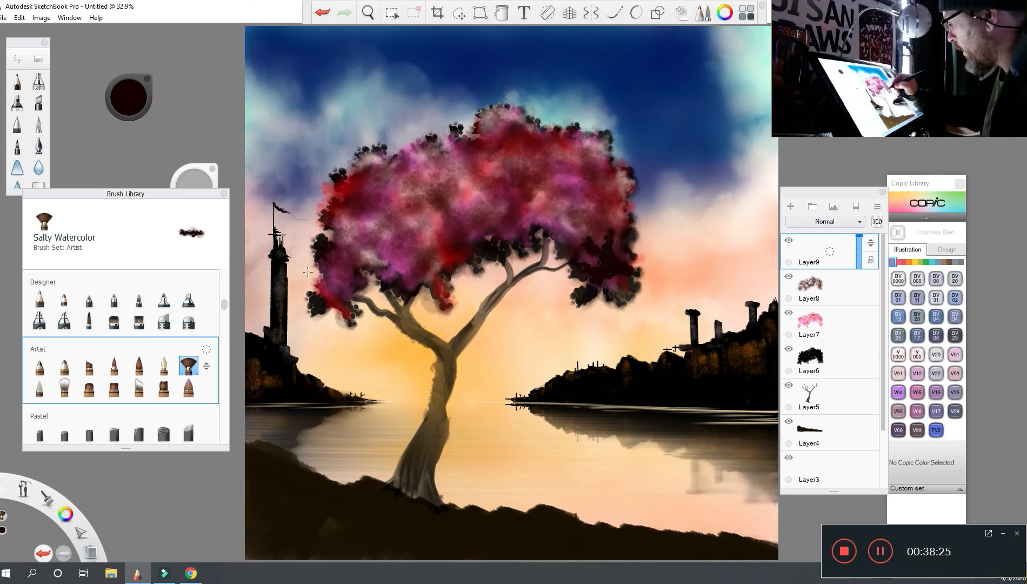
{"action": "left_click_drag", "start_coordinate": [496, 174], "coordinate": [548, 176]}
{"action": "key", "text": "ctrl+z"}
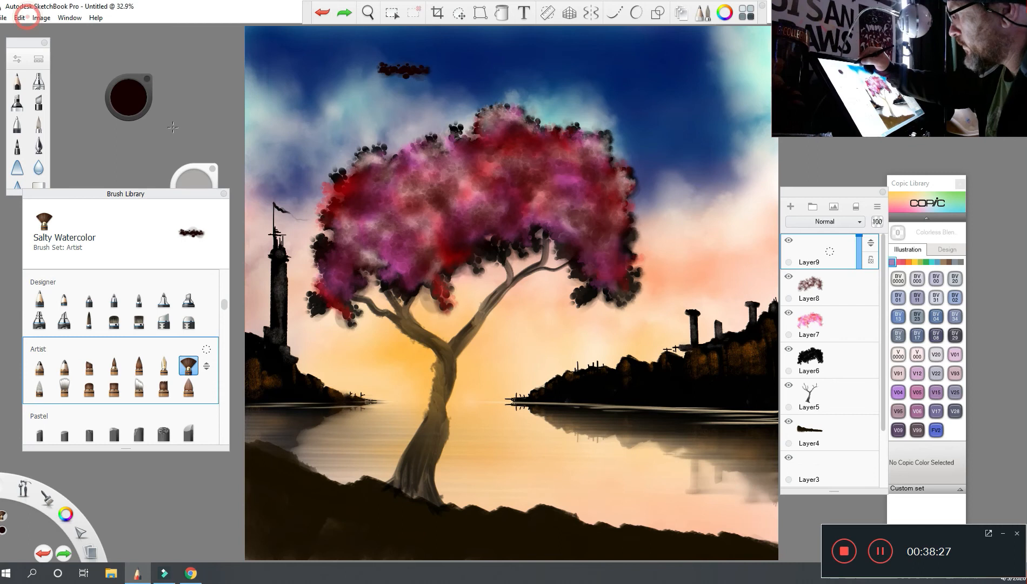
- Adjust the brush and paint near-black red leaf clumps along the crown's underside, from the lower right to the lower left
{"action": "left_click_drag", "start_coordinate": [195, 177], "coordinate": [195, 167]}
{"action": "mouse_move", "coordinate": [596, 265]}
{"action": "left_mouse_down"}
{"action": "mouse_move", "coordinate": [607, 267]}
{"action": "mouse_move", "coordinate": [599, 283]}
{"action": "left_mouse_up"}
{"action": "left_click_drag", "start_coordinate": [586, 238], "coordinate": [560, 242]}
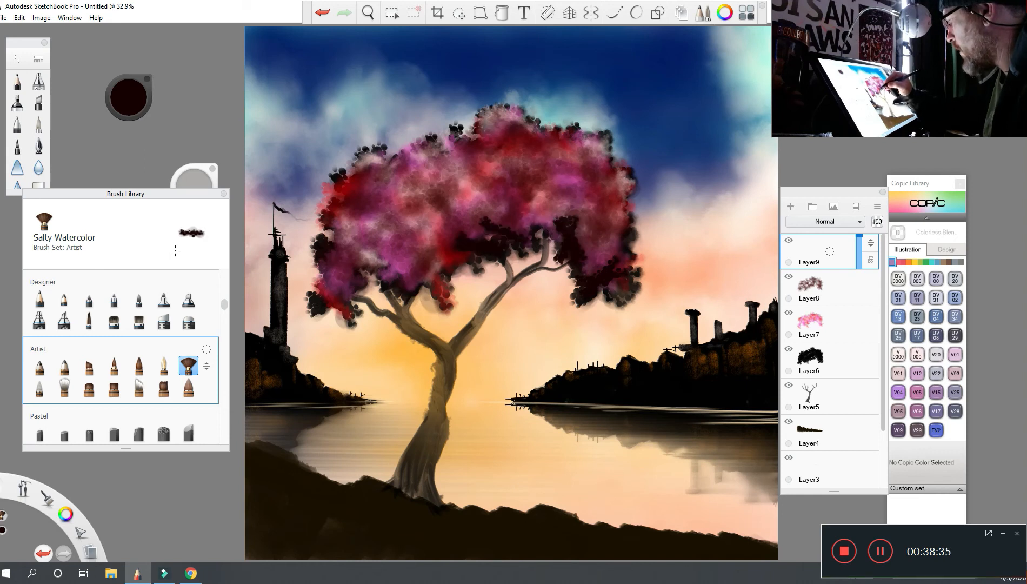
{"action": "left_click_drag", "start_coordinate": [417, 327], "coordinate": [459, 324]}
{"action": "left_click_drag", "start_coordinate": [446, 281], "coordinate": [403, 281]}
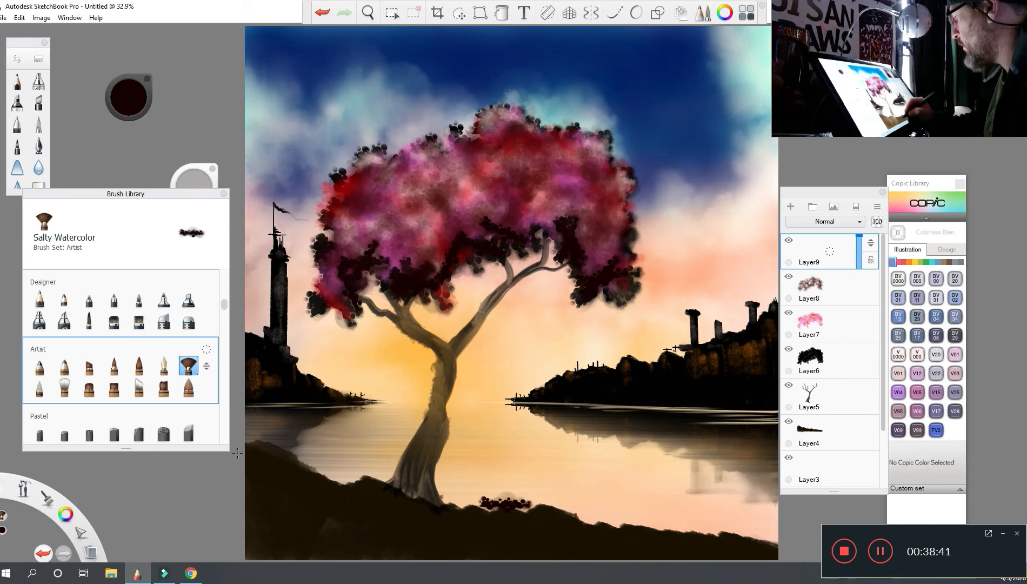
- Adjust the brush and change its color to a dark plum purple
{"action": "left_click_drag", "start_coordinate": [190, 181], "coordinate": [190, 181]}
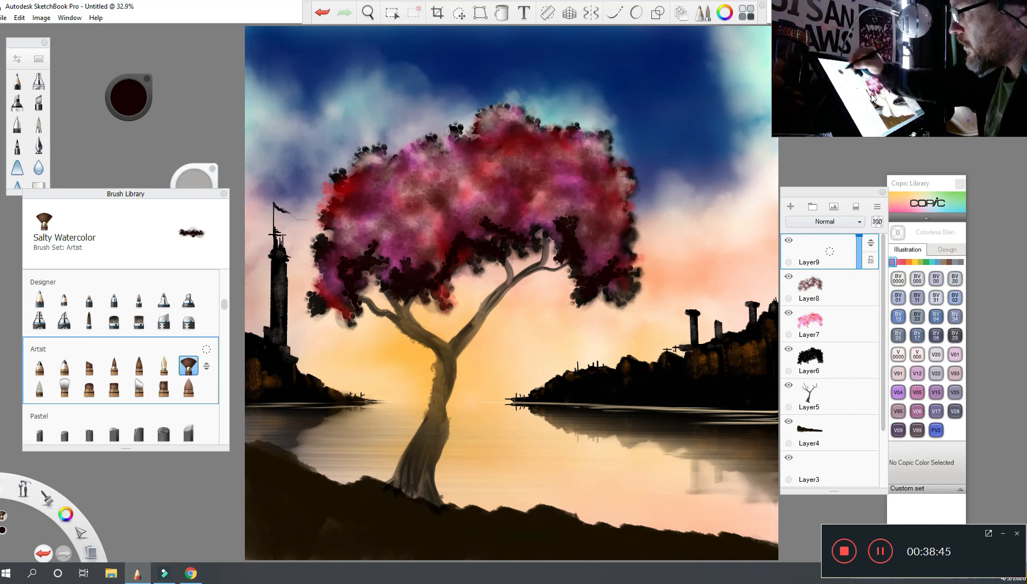
{"action": "left_click", "coordinate": [128, 98]}
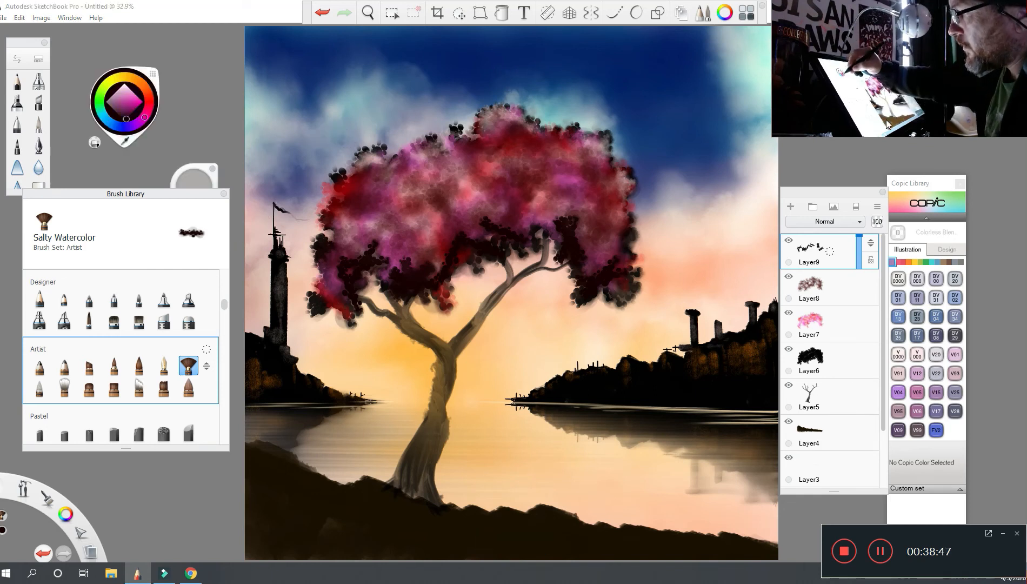
{"action": "left_click", "coordinate": [145, 115]}
{"action": "left_click", "coordinate": [134, 109]}
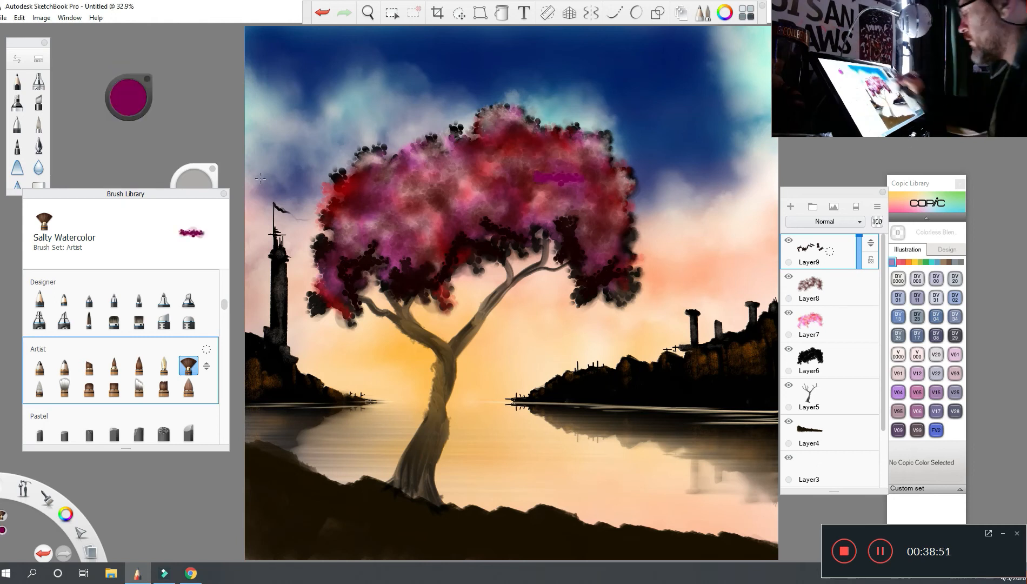
{"action": "mouse_move", "coordinate": [128, 98]}
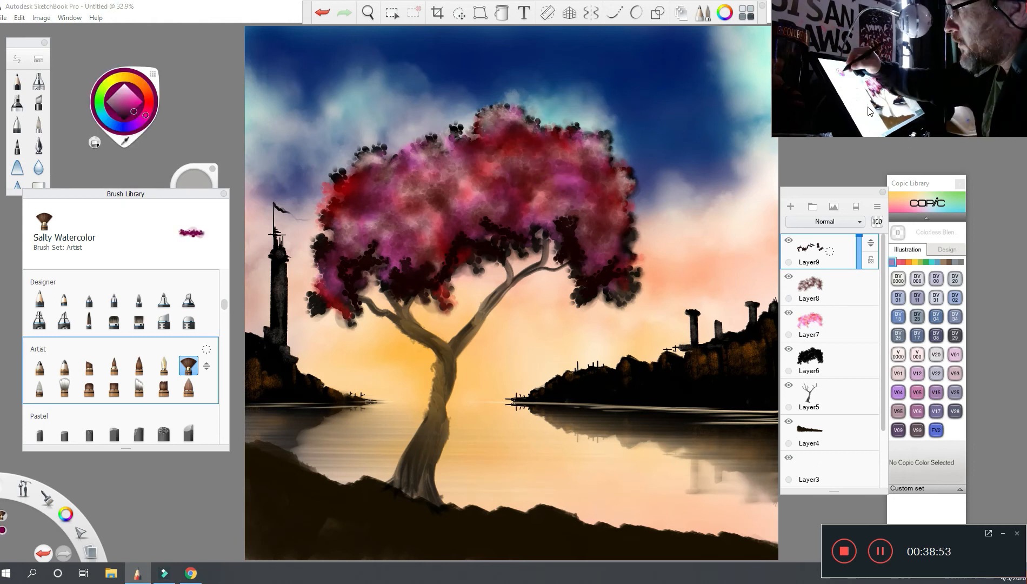
{"action": "left_click", "coordinate": [129, 115]}
{"action": "mouse_move", "coordinate": [431, 167]}
{"action": "left_mouse_down"}
{"action": "mouse_move", "coordinate": [477, 158]}
{"action": "mouse_move", "coordinate": [591, 178]}
{"action": "mouse_move", "coordinate": [548, 216]}
{"action": "mouse_move", "coordinate": [619, 186]}
{"action": "mouse_move", "coordinate": [597, 260]}
{"action": "left_mouse_up"}
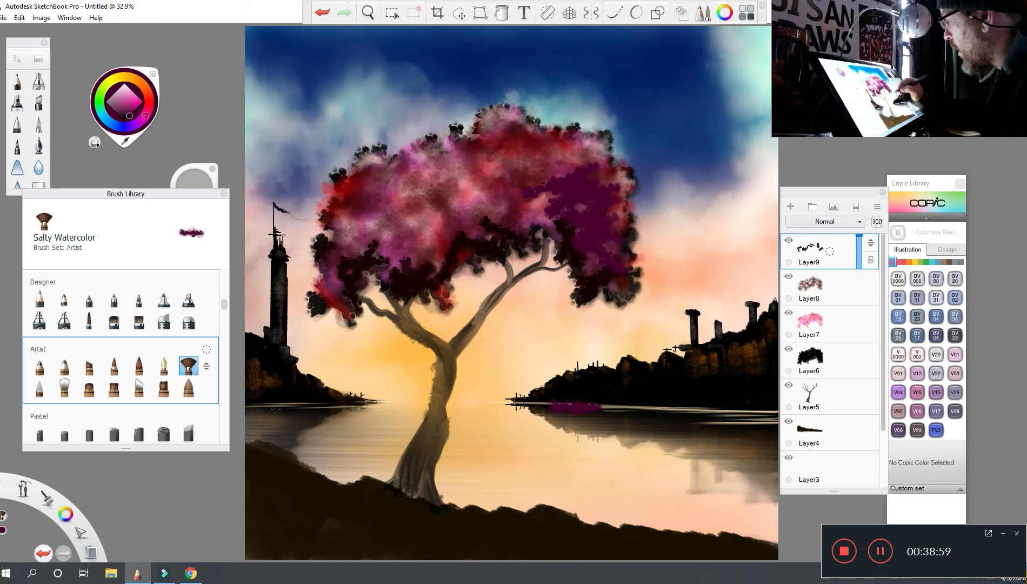
{"action": "key", "text": "ctrl+z"}
{"action": "key", "text": "ctrl+z"}
{"action": "key", "text": "ctrl+z"}
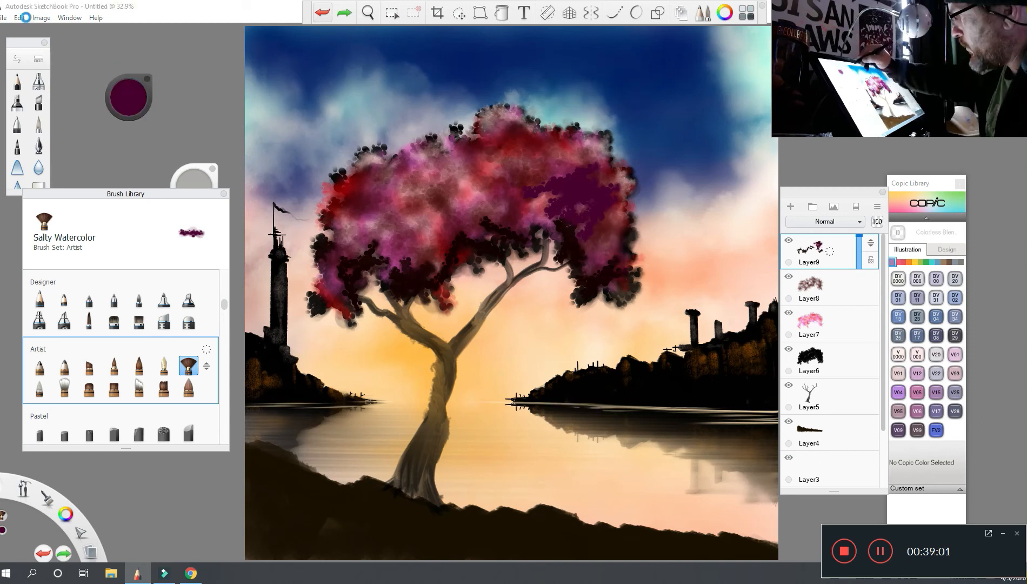
{"action": "key", "text": "ctrl+z"}
{"action": "key", "text": "ctrl+z"}
{"action": "key", "text": "ctrl+z"}
{"action": "key", "text": "ctrl+z"}
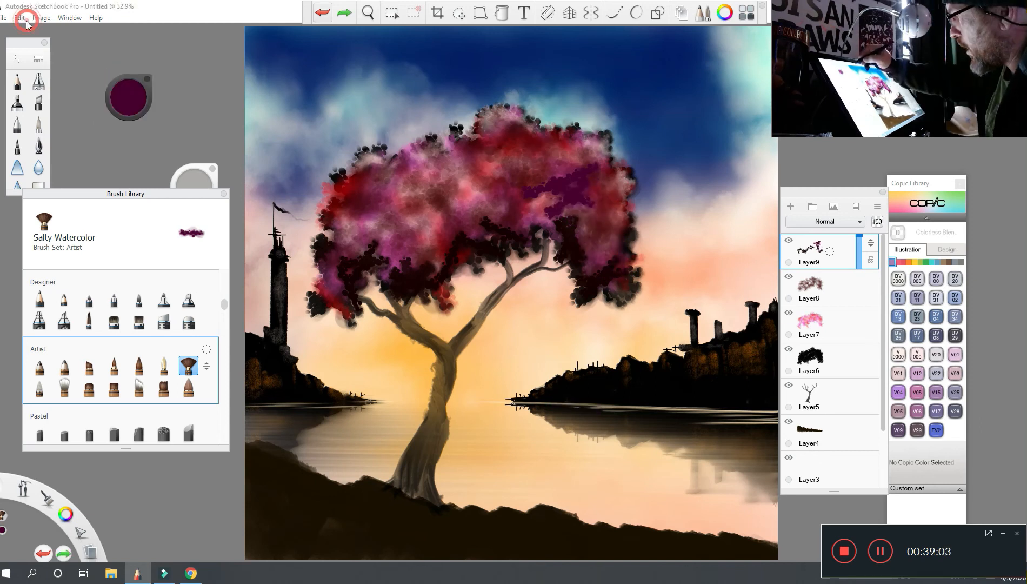
{"action": "left_click", "coordinate": [323, 13]}
{"action": "left_click", "coordinate": [322, 13]}
{"action": "left_click", "coordinate": [259, 128]}
{"action": "key", "text": "ctrl+z"}
- Set the brush flow to about 22% and glaze dark plum over the right side of the crown
{"action": "left_click_drag", "start_coordinate": [195, 178], "coordinate": [200, 175]}
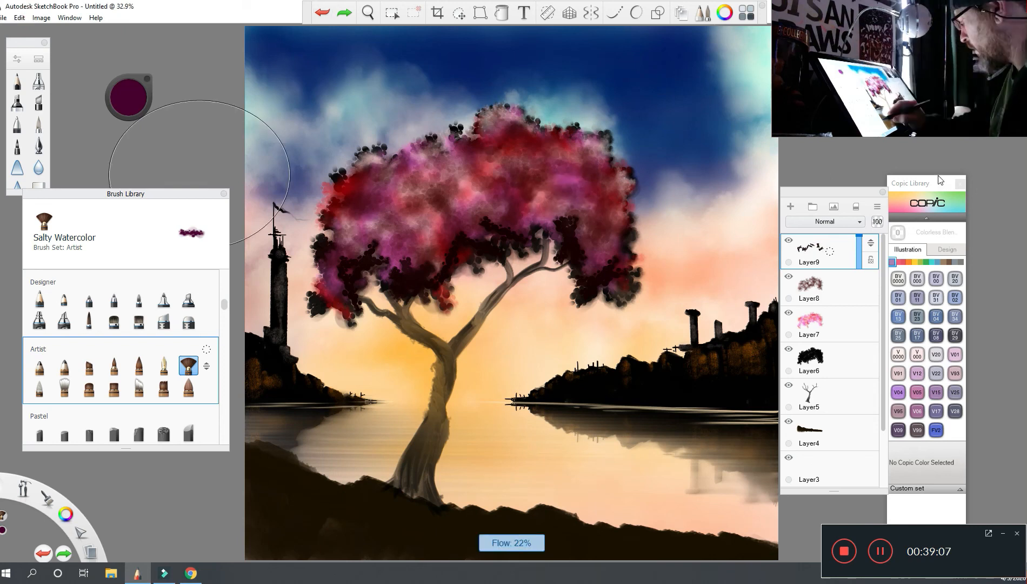
{"action": "mouse_move", "coordinate": [562, 198]}
{"action": "left_mouse_down"}
{"action": "mouse_move", "coordinate": [608, 195]}
{"action": "mouse_move", "coordinate": [622, 222]}
{"action": "mouse_move", "coordinate": [616, 254]}
{"action": "left_mouse_up"}
{"action": "left_click_drag", "start_coordinate": [608, 218], "coordinate": [591, 258]}
{"action": "left_click_drag", "start_coordinate": [616, 187], "coordinate": [568, 199]}
{"action": "left_click_drag", "start_coordinate": [530, 146], "coordinate": [614, 197]}
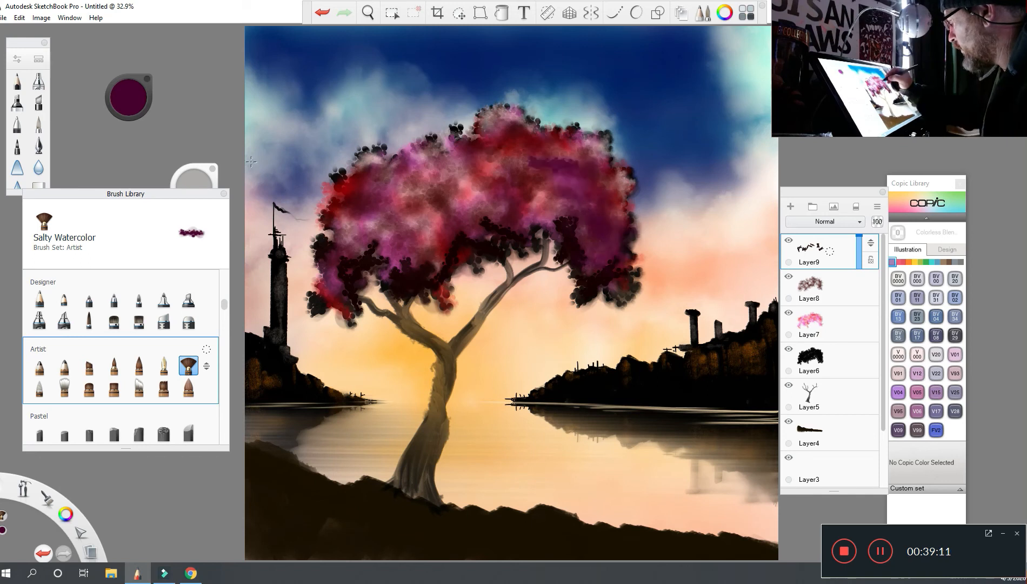
- Glaze dark plum over the crown's top and middle and across to its left side
{"action": "mouse_move", "coordinate": [541, 165]}
{"action": "left_mouse_down"}
{"action": "mouse_move", "coordinate": [603, 132]}
{"action": "mouse_move", "coordinate": [508, 181]}
{"action": "left_mouse_up"}
{"action": "left_click_drag", "start_coordinate": [540, 127], "coordinate": [489, 171]}
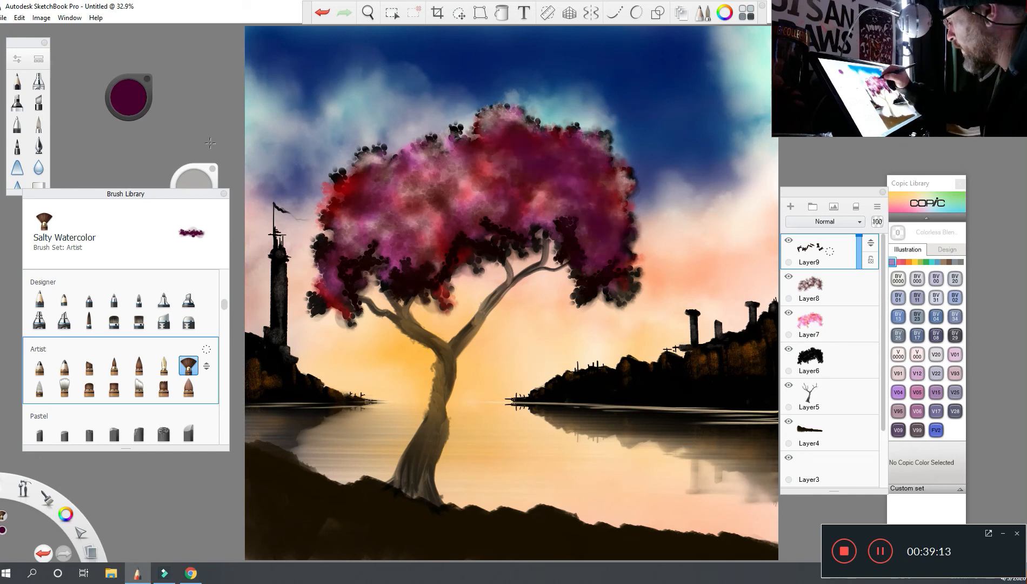
{"action": "left_click_drag", "start_coordinate": [538, 135], "coordinate": [478, 97]}
{"action": "left_click_drag", "start_coordinate": [527, 164], "coordinate": [473, 208]}
{"action": "mouse_move", "coordinate": [475, 146]}
{"action": "left_mouse_down"}
{"action": "mouse_move", "coordinate": [453, 192]}
{"action": "mouse_move", "coordinate": [442, 187]}
{"action": "mouse_move", "coordinate": [390, 246]}
{"action": "mouse_move", "coordinate": [348, 254]}
{"action": "left_mouse_up"}
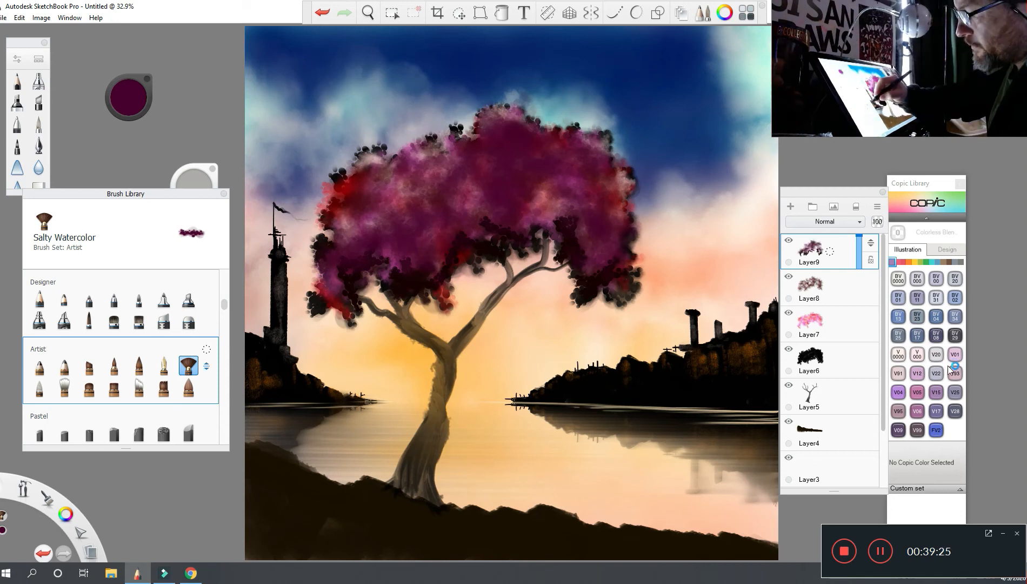
- Switch to the Mulls Rough Round brush from the Mulls Custom Environment set, choose black, and adjust the brush
{"action": "left_click_drag", "start_coordinate": [224, 304], "coordinate": [224, 322]}
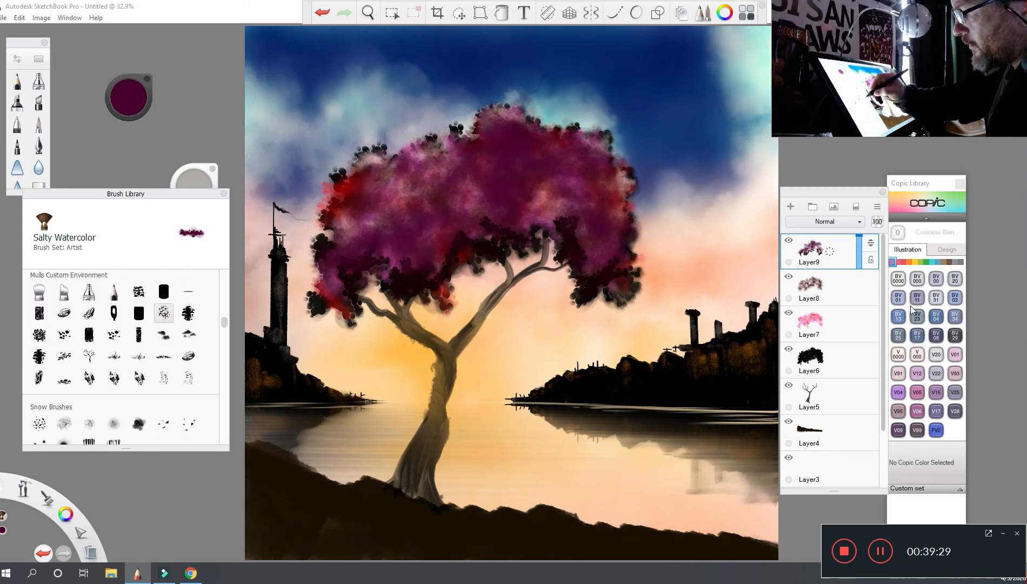
{"action": "left_click", "coordinate": [164, 312]}
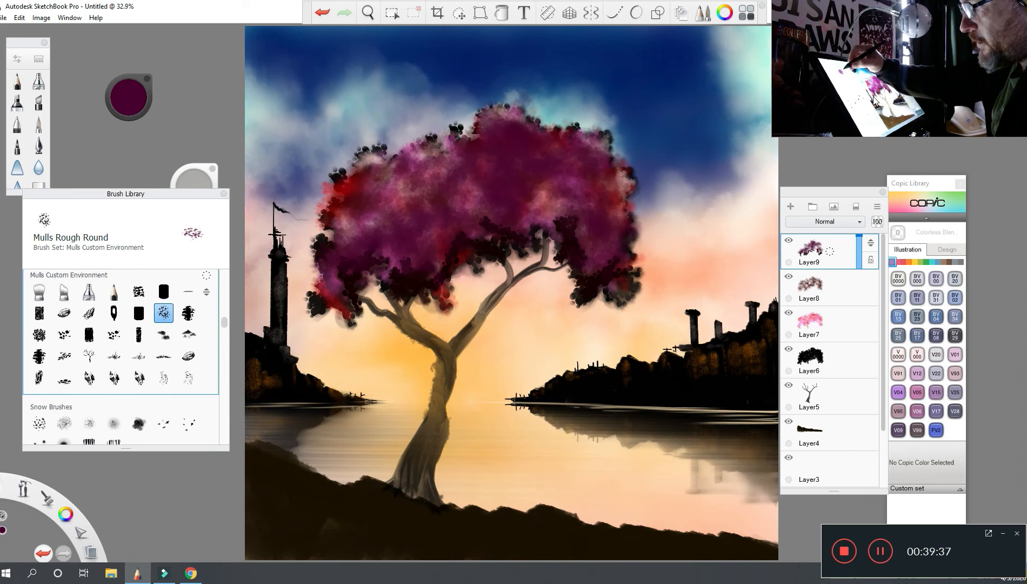
{"action": "left_click", "coordinate": [128, 97]}
{"action": "left_click", "coordinate": [124, 112]}
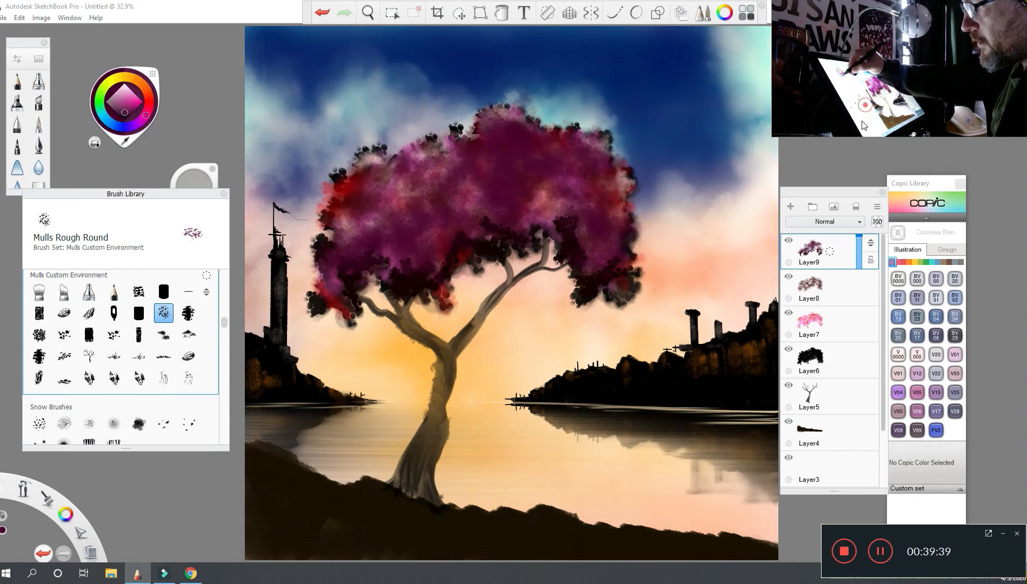
{"action": "mouse_move", "coordinate": [194, 178]}
{"action": "left_mouse_down"}
{"action": "mouse_move", "coordinate": [216, 179]}
{"action": "mouse_move", "coordinate": [198, 188]}
{"action": "left_mouse_up"}
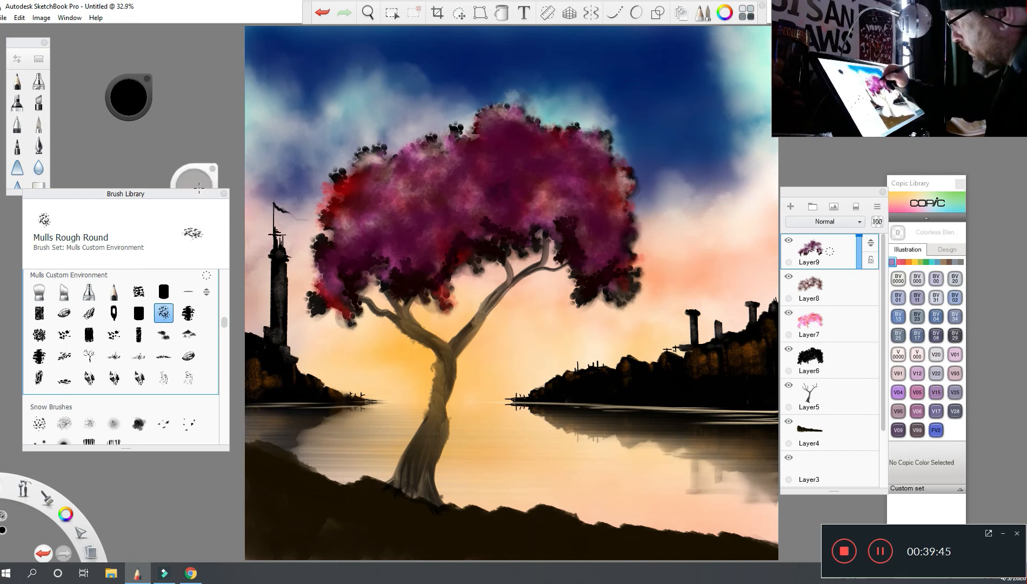
- Dab black leaf texture over the crown's right half, from the right of center to the outer edge and top
{"action": "left_click", "coordinate": [498, 195]}
{"action": "mouse_move", "coordinate": [540, 221]}
{"action": "left_mouse_down"}
{"action": "mouse_move", "coordinate": [520, 197]}
{"action": "mouse_move", "coordinate": [541, 195]}
{"action": "mouse_move", "coordinate": [527, 179]}
{"action": "left_mouse_up"}
{"action": "left_click_drag", "start_coordinate": [592, 213], "coordinate": [559, 190]}
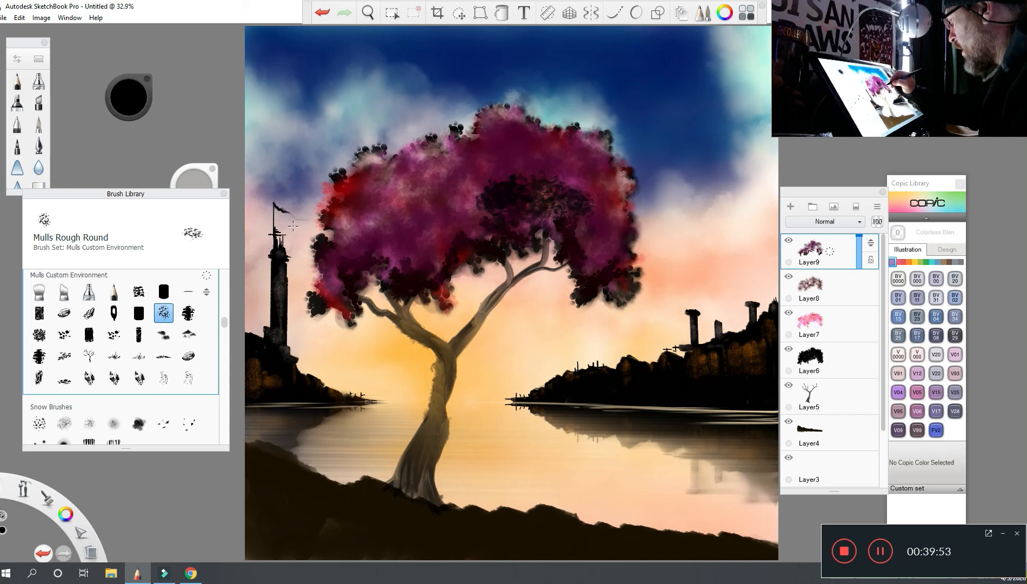
{"action": "mouse_move", "coordinate": [643, 262]}
{"action": "left_mouse_down"}
{"action": "mouse_move", "coordinate": [635, 197]}
{"action": "mouse_move", "coordinate": [594, 162]}
{"action": "mouse_move", "coordinate": [611, 170]}
{"action": "left_mouse_up"}
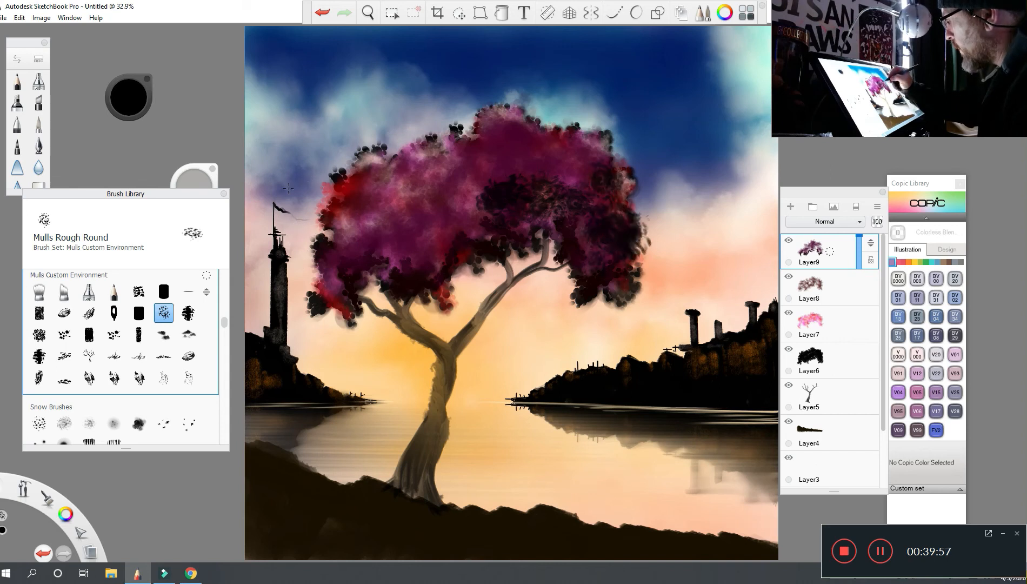
{"action": "left_click_drag", "start_coordinate": [589, 159], "coordinate": [581, 139]}
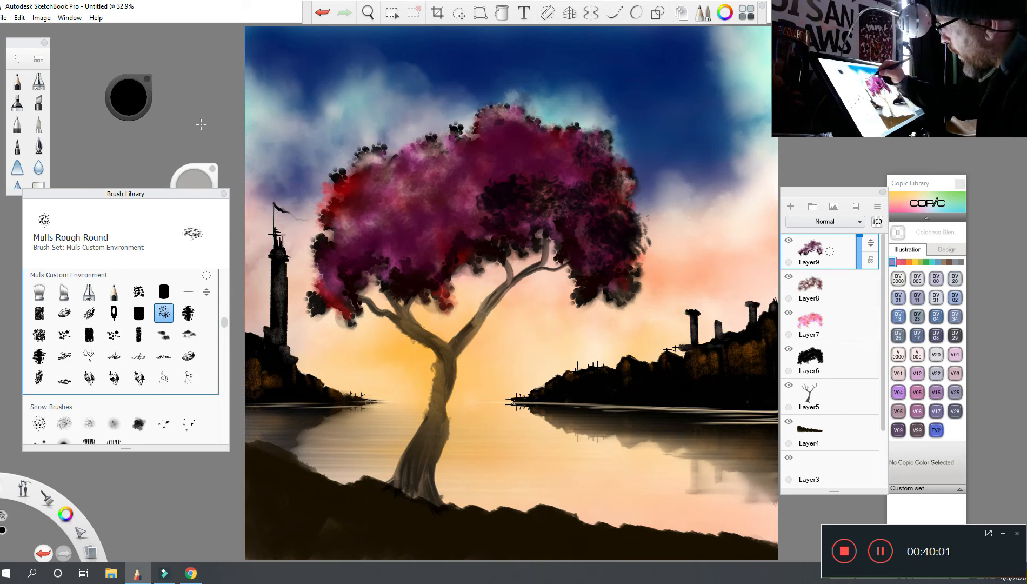
{"action": "left_click", "coordinate": [508, 118]}
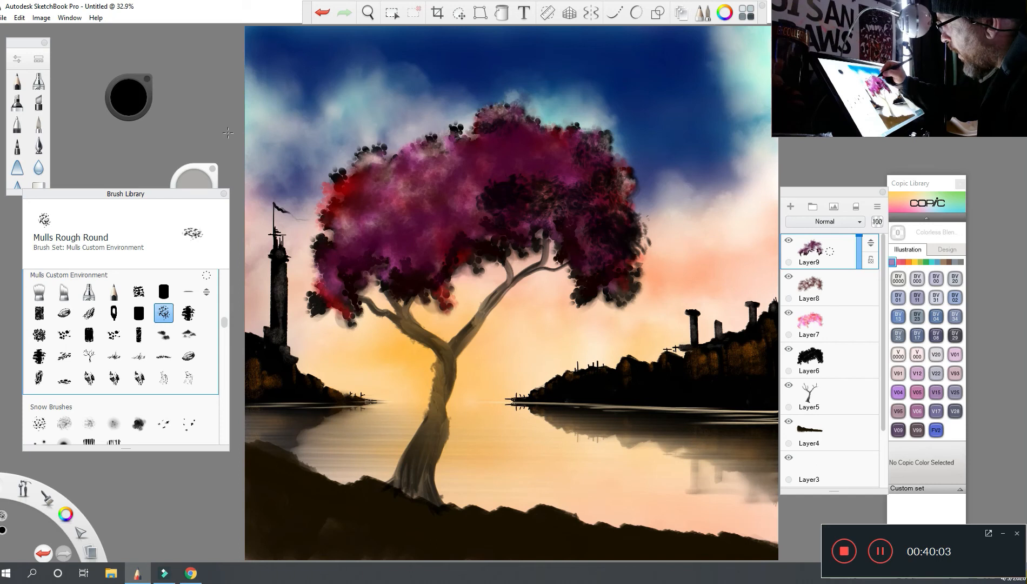
- Dab black leaf texture over the crown's upper right area and inward to just right of its center
{"action": "left_click_drag", "start_coordinate": [526, 128], "coordinate": [534, 134]}
{"action": "left_click", "coordinate": [555, 144]}
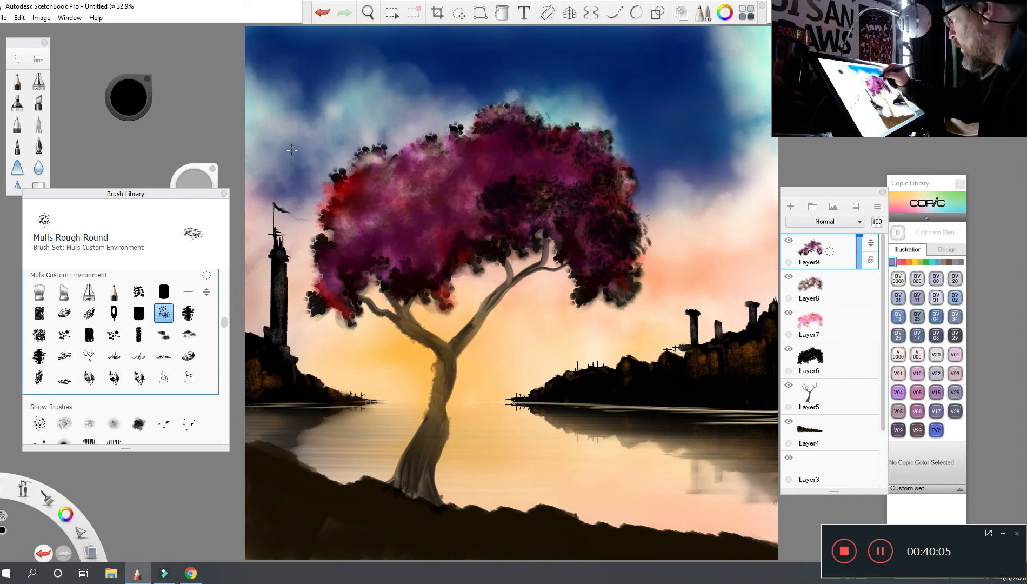
{"action": "left_click", "coordinate": [549, 170]}
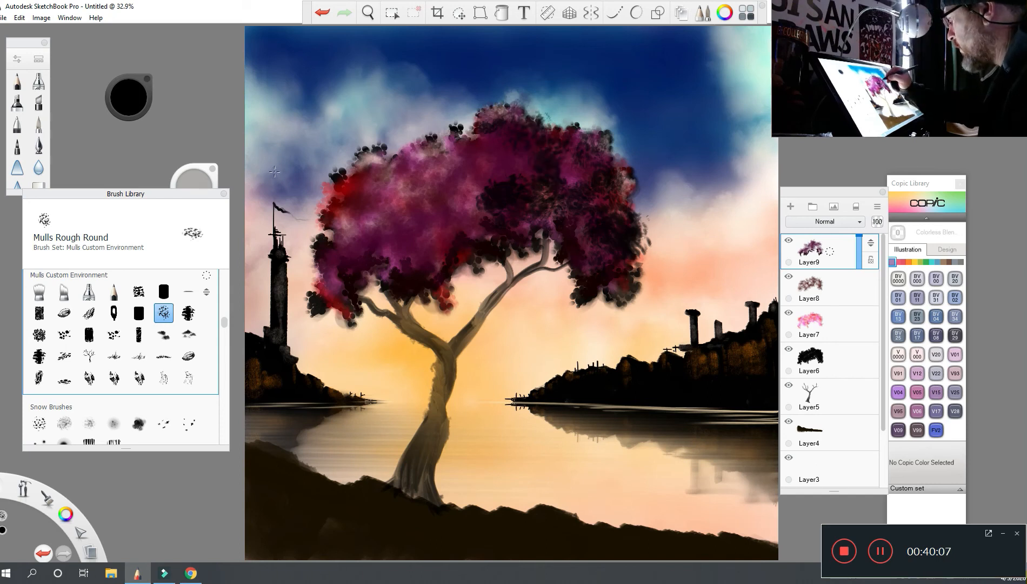
{"action": "left_click", "coordinate": [572, 172]}
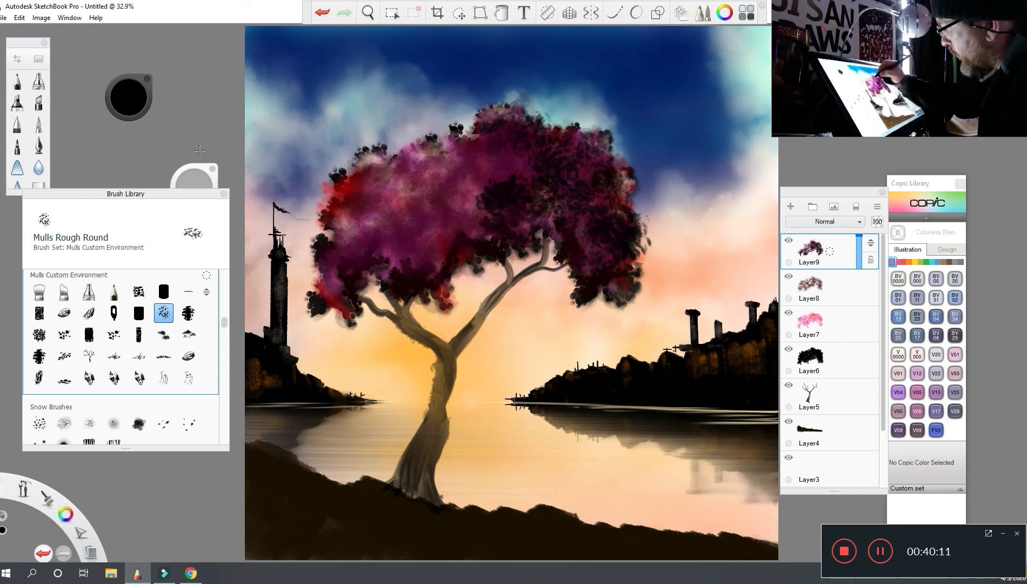
{"action": "left_click", "coordinate": [501, 163]}
{"action": "left_click", "coordinate": [502, 173]}
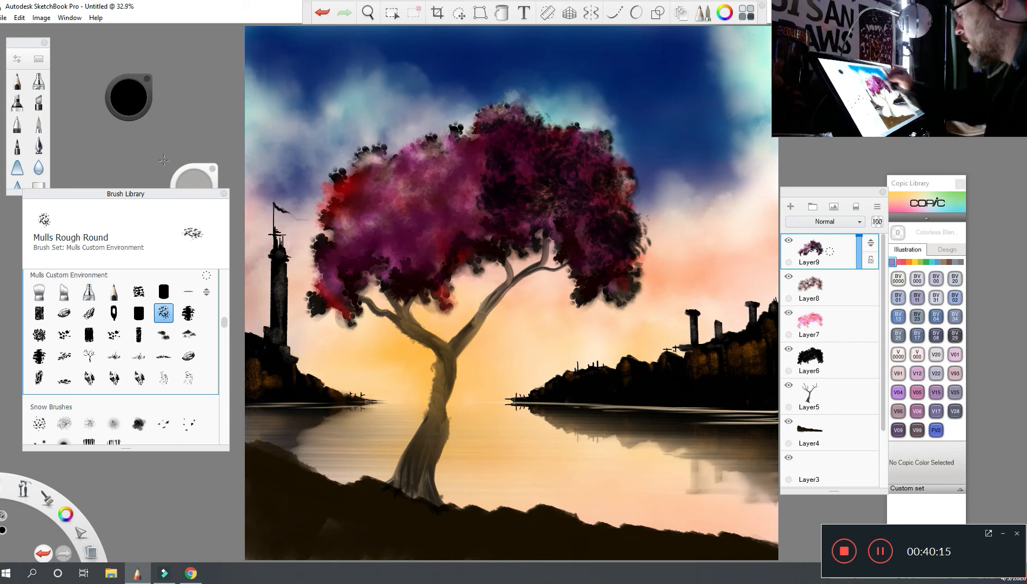
- Brush black leaf texture over the crown's middle and left half, out to its left edge
{"action": "left_click", "coordinate": [459, 161]}
{"action": "left_click", "coordinate": [453, 146]}
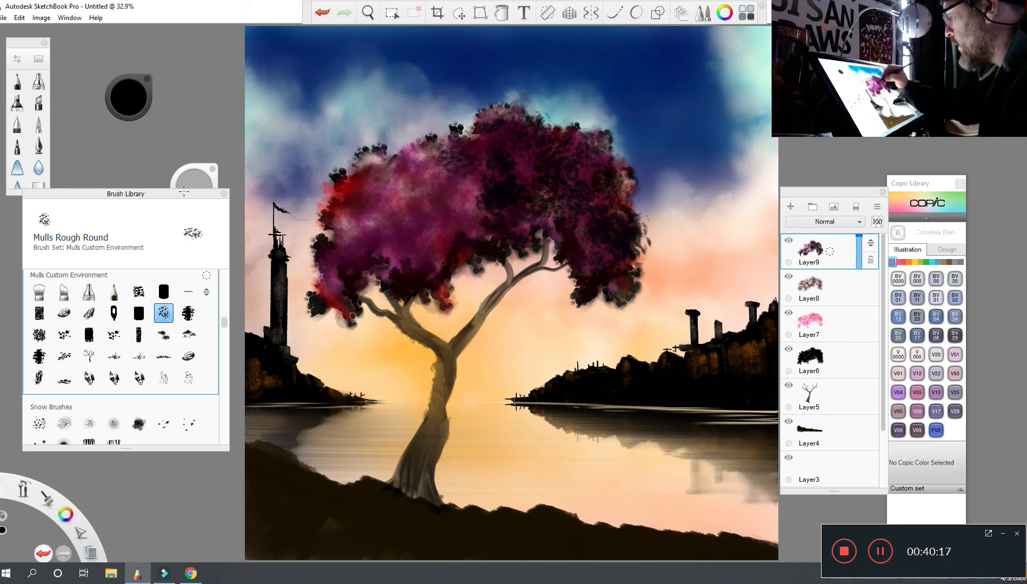
{"action": "mouse_move", "coordinate": [474, 201]}
{"action": "left_mouse_down"}
{"action": "mouse_move", "coordinate": [474, 222]}
{"action": "mouse_move", "coordinate": [478, 181]}
{"action": "left_mouse_up"}
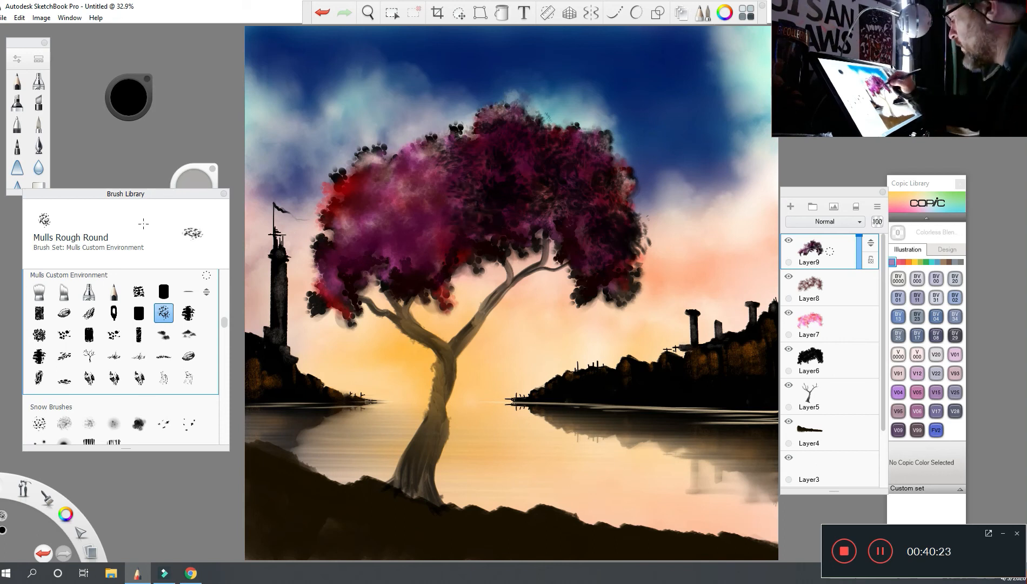
{"action": "mouse_move", "coordinate": [407, 258]}
{"action": "left_mouse_down"}
{"action": "mouse_move", "coordinate": [435, 251]}
{"action": "mouse_move", "coordinate": [325, 223]}
{"action": "mouse_move", "coordinate": [324, 233]}
{"action": "left_mouse_up"}
{"action": "mouse_move", "coordinate": [339, 268]}
{"action": "left_mouse_down"}
{"action": "mouse_move", "coordinate": [311, 281]}
{"action": "mouse_move", "coordinate": [324, 288]}
{"action": "mouse_move", "coordinate": [330, 246]}
{"action": "left_mouse_up"}
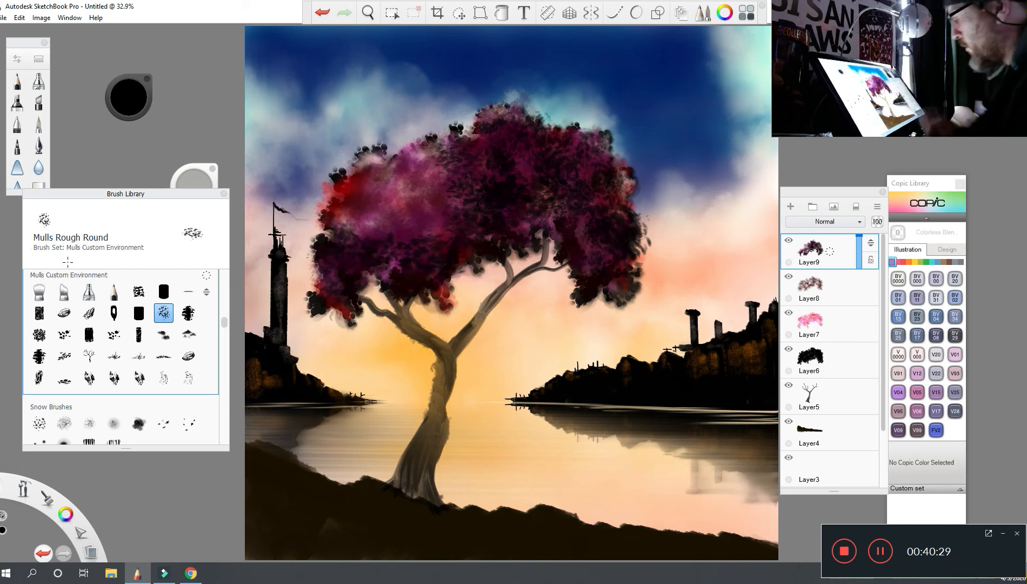
{"action": "mouse_move", "coordinate": [352, 224]}
{"action": "left_mouse_down"}
{"action": "mouse_move", "coordinate": [336, 210]}
{"action": "mouse_move", "coordinate": [328, 232]}
{"action": "mouse_move", "coordinate": [451, 186]}
{"action": "mouse_move", "coordinate": [403, 138]}
{"action": "mouse_move", "coordinate": [374, 179]}
{"action": "mouse_move", "coordinate": [357, 181]}
{"action": "mouse_move", "coordinate": [392, 162]}
{"action": "mouse_move", "coordinate": [438, 173]}
{"action": "left_mouse_up"}
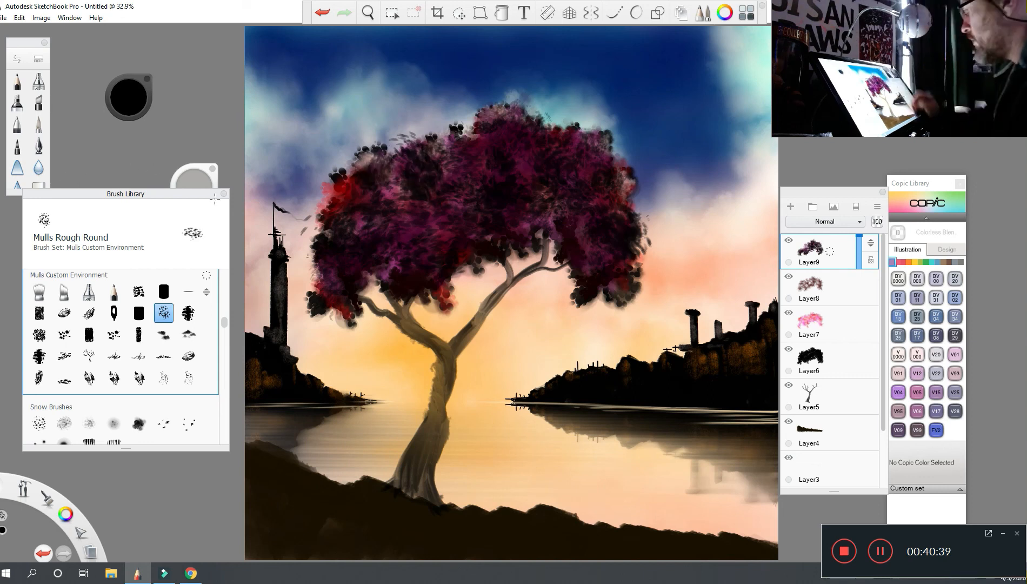
{"action": "left_click_drag", "start_coordinate": [441, 170], "coordinate": [457, 187]}
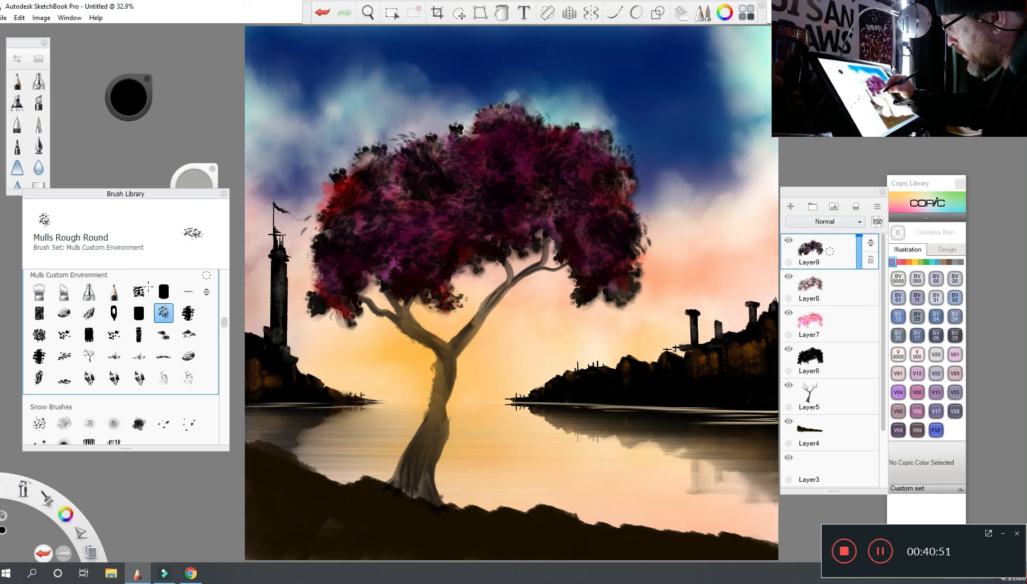
- Stroke black leaves along the crown's lower right edge, covering the tips of the right branches
{"action": "left_click_drag", "start_coordinate": [507, 267], "coordinate": [541, 250]}
{"action": "left_click_drag", "start_coordinate": [555, 210], "coordinate": [535, 275]}
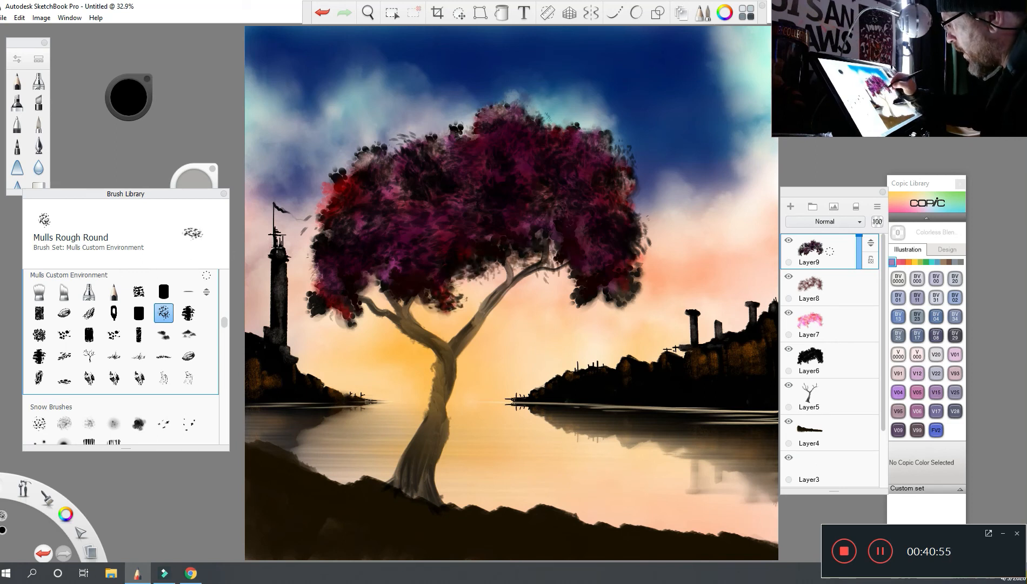
{"action": "mouse_move", "coordinate": [568, 224]}
{"action": "left_mouse_down"}
{"action": "mouse_move", "coordinate": [529, 265]}
{"action": "mouse_move", "coordinate": [554, 295]}
{"action": "left_mouse_up"}
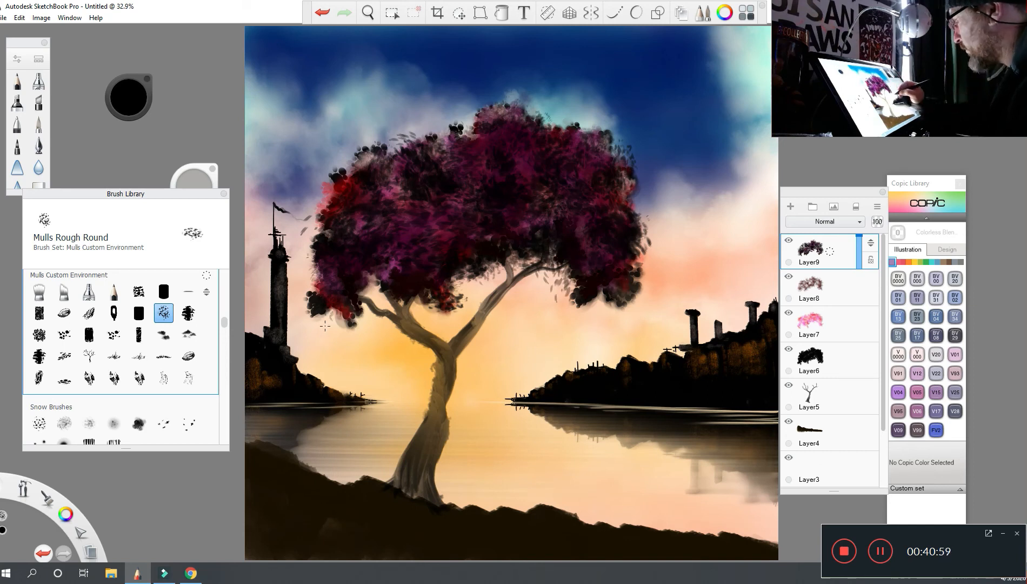
{"action": "mouse_move", "coordinate": [665, 300]}
{"action": "left_mouse_down"}
{"action": "mouse_move", "coordinate": [600, 354]}
{"action": "mouse_move", "coordinate": [587, 348]}
{"action": "left_mouse_up"}
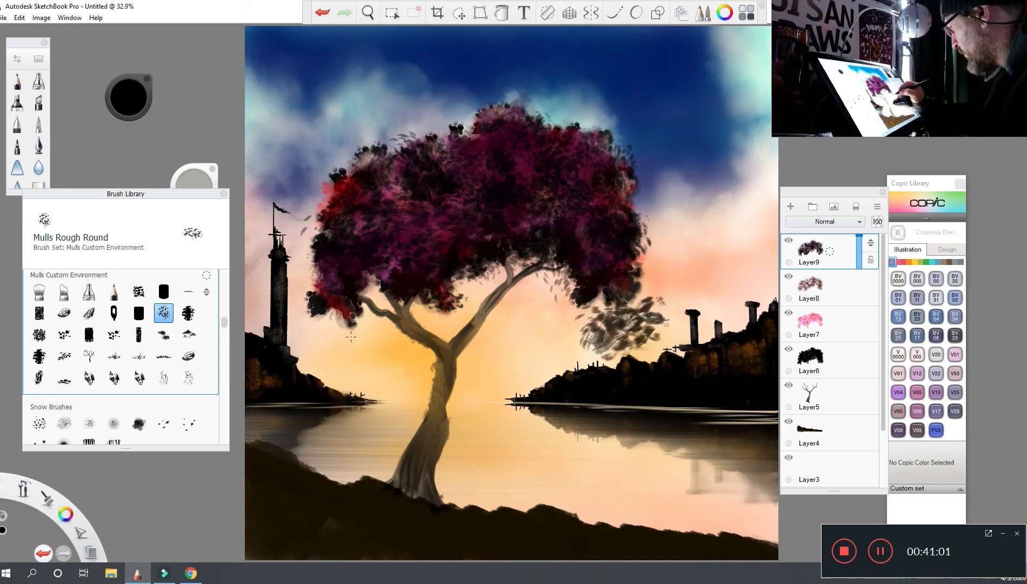
{"action": "key", "text": "ctrl+z"}
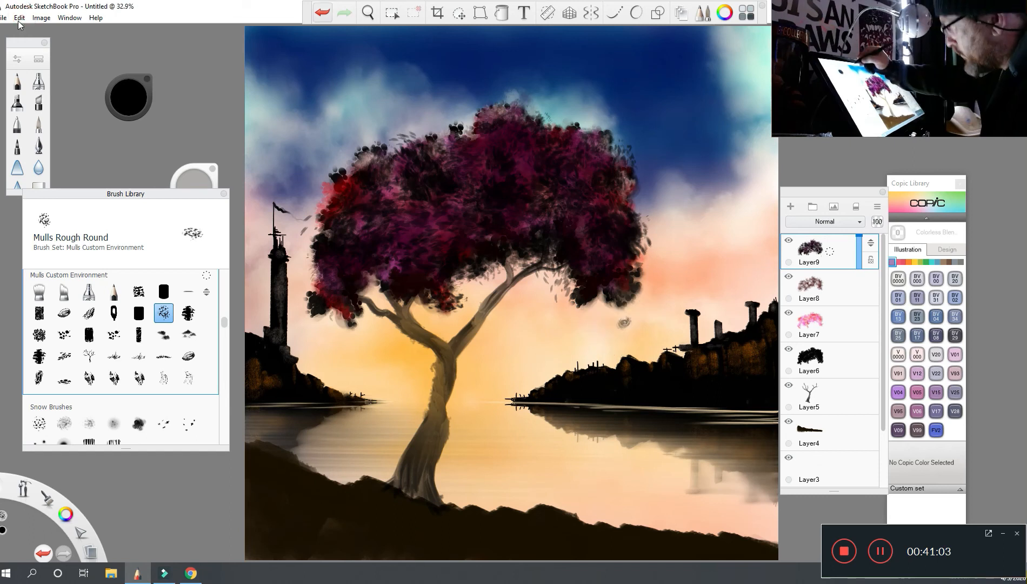
{"action": "key", "text": "ctrl+z"}
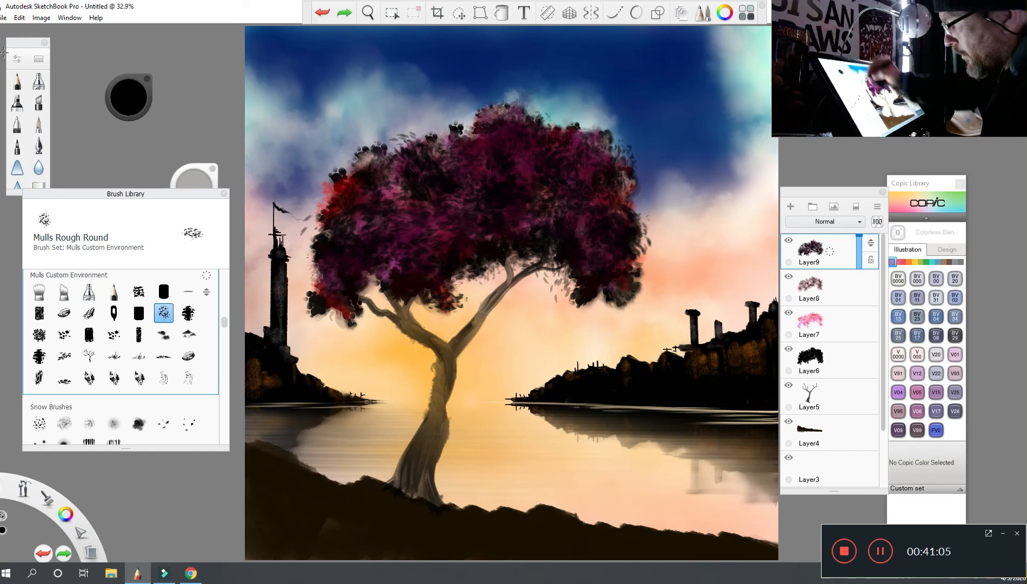
- Switch to the Tiny Drips brush from the Splatz set at size about 391 and 100% opacity, and spatter black specks around the crown's edges
{"action": "mouse_move", "coordinate": [225, 322]}
{"action": "left_mouse_down"}
{"action": "mouse_move", "coordinate": [224, 333]}
{"action": "mouse_move", "coordinate": [224, 324]}
{"action": "left_mouse_up"}
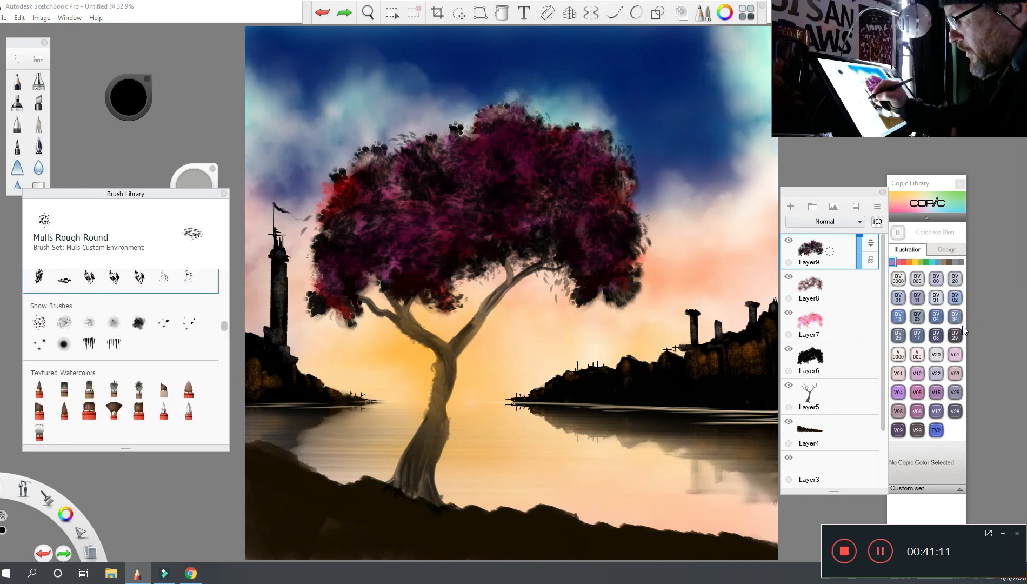
{"action": "left_click_drag", "start_coordinate": [224, 322], "coordinate": [224, 412]}
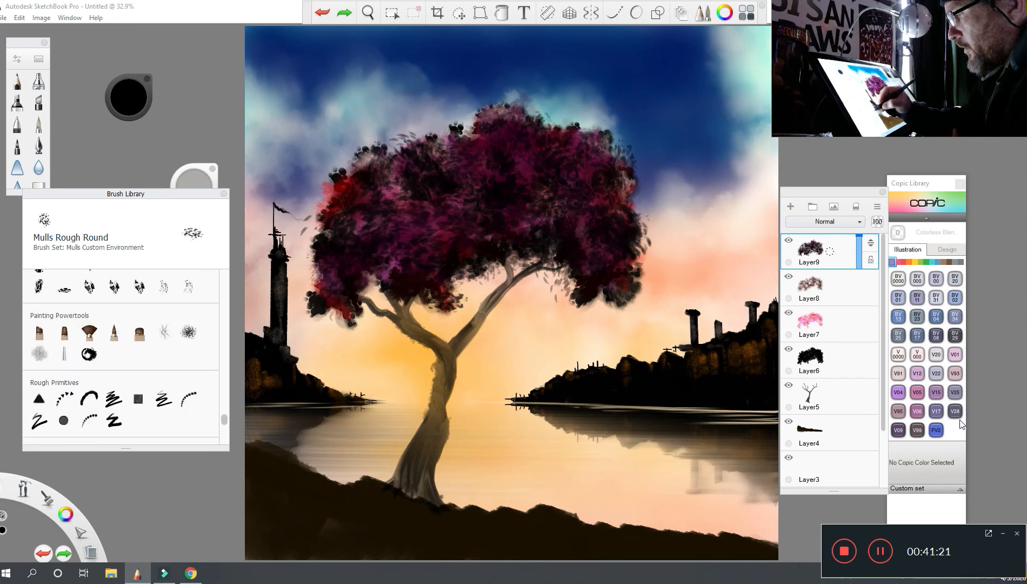
{"action": "left_click_drag", "start_coordinate": [225, 424], "coordinate": [225, 433]}
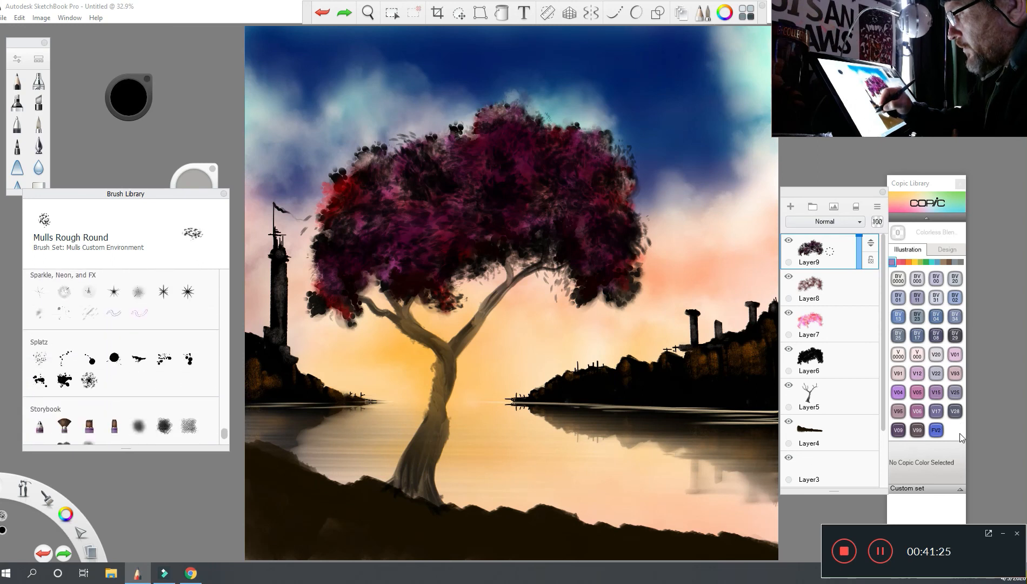
{"action": "left_click", "coordinate": [38, 358]}
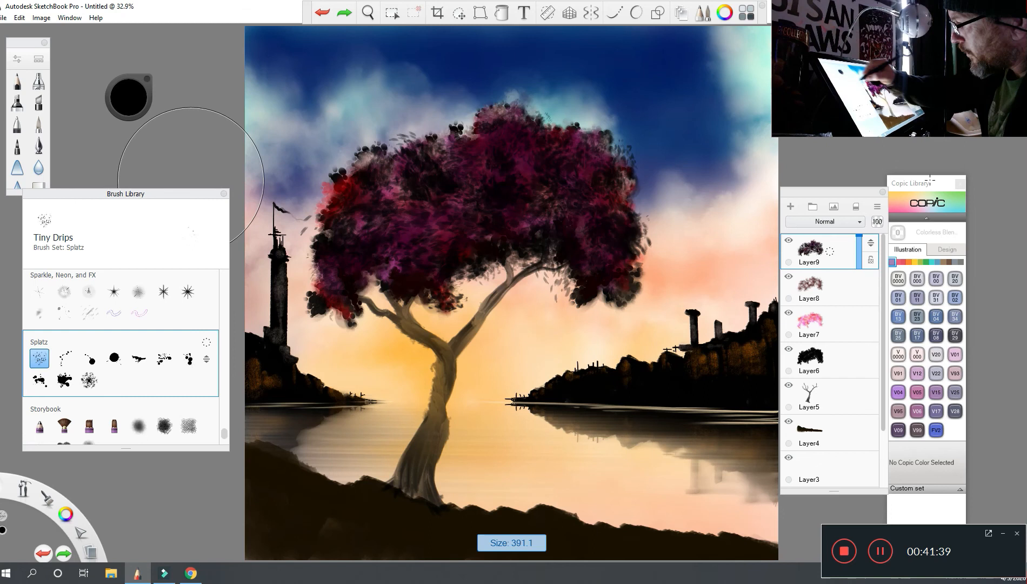
{"action": "left_click_drag", "start_coordinate": [195, 177], "coordinate": [233, 178]}
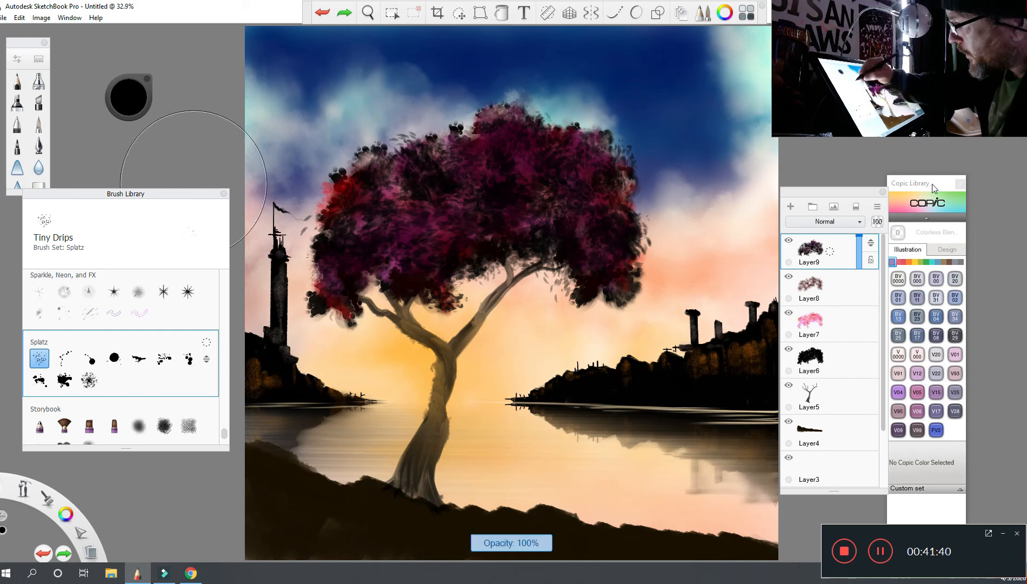
{"action": "left_click", "coordinate": [259, 281]}
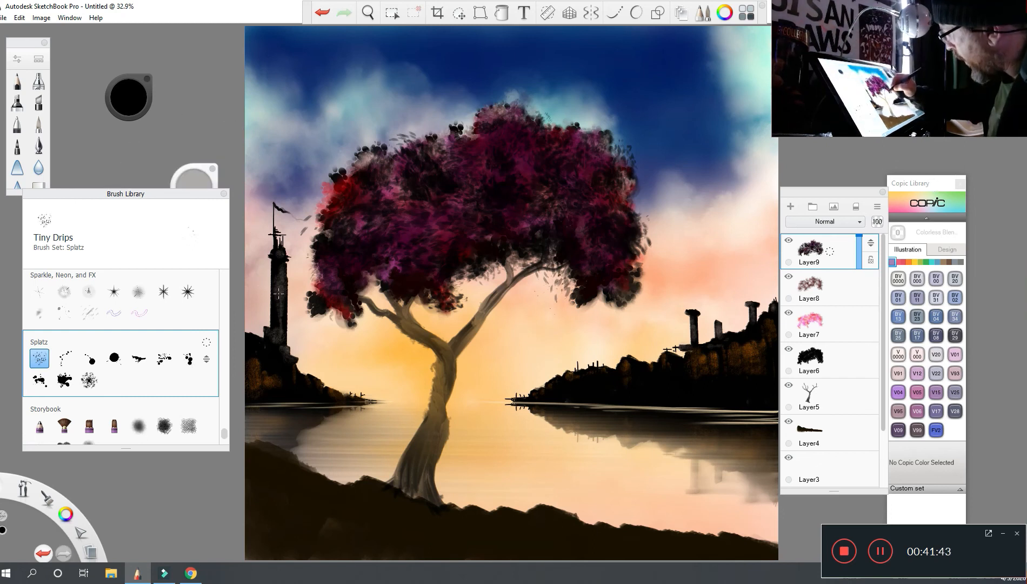
{"action": "left_click_drag", "start_coordinate": [562, 298], "coordinate": [618, 323]}
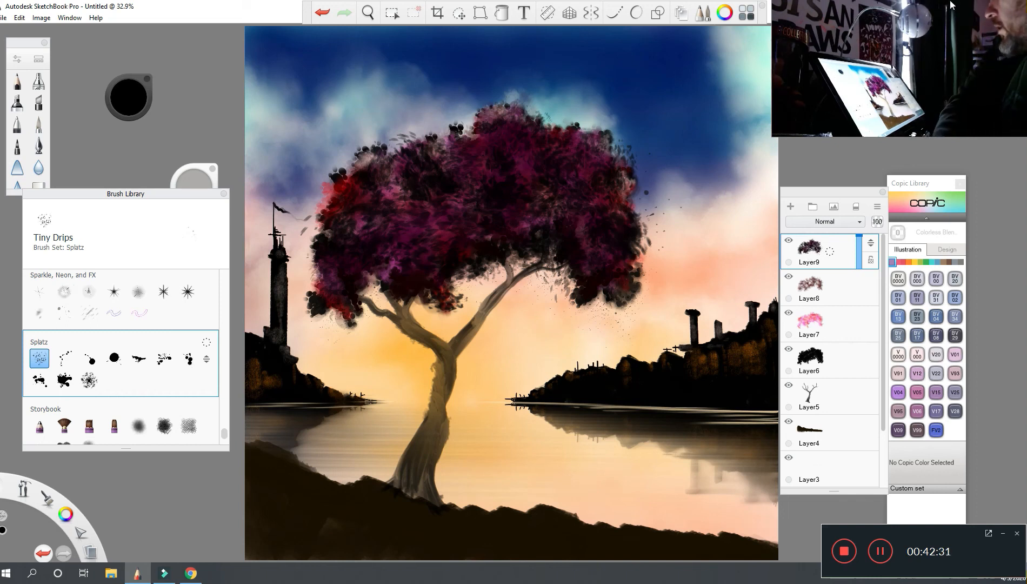
- Save the painting to the Desktop as a TIFF file named treebay
{"action": "left_click", "coordinate": [3, 18]}
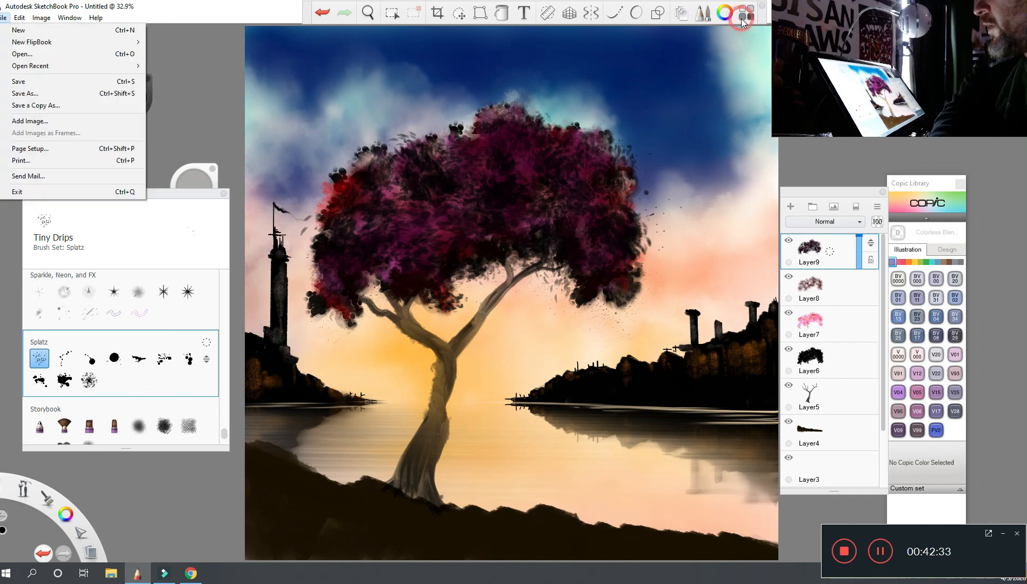
{"action": "left_click", "coordinate": [19, 81]}
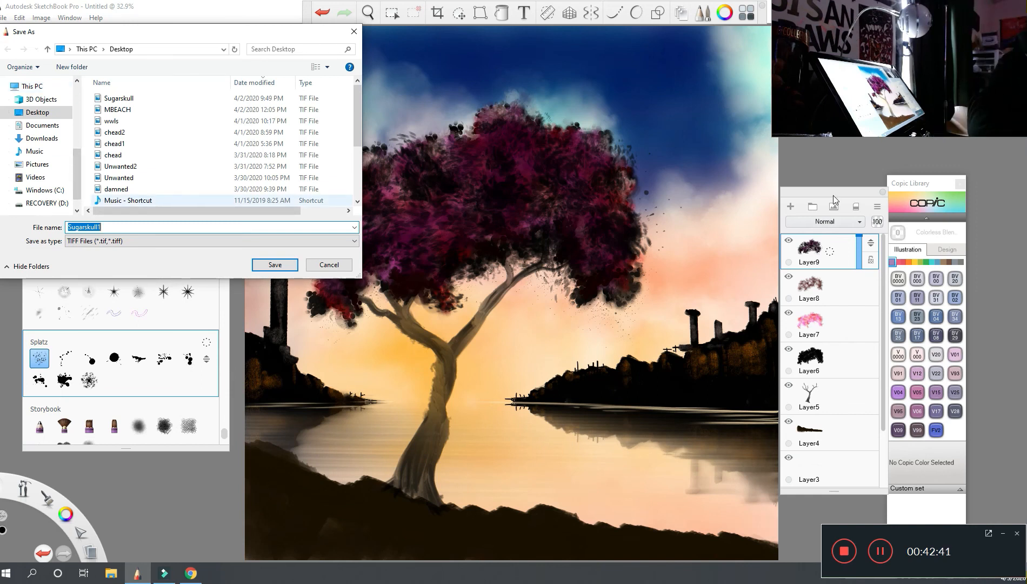
{"action": "type", "text": "treebay"}
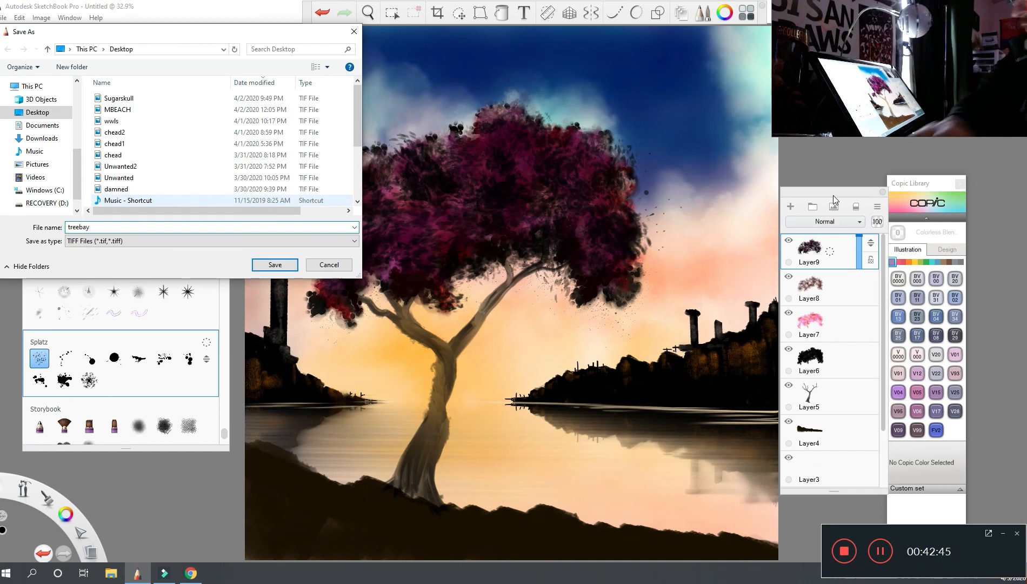
{"action": "key", "text": "Return"}
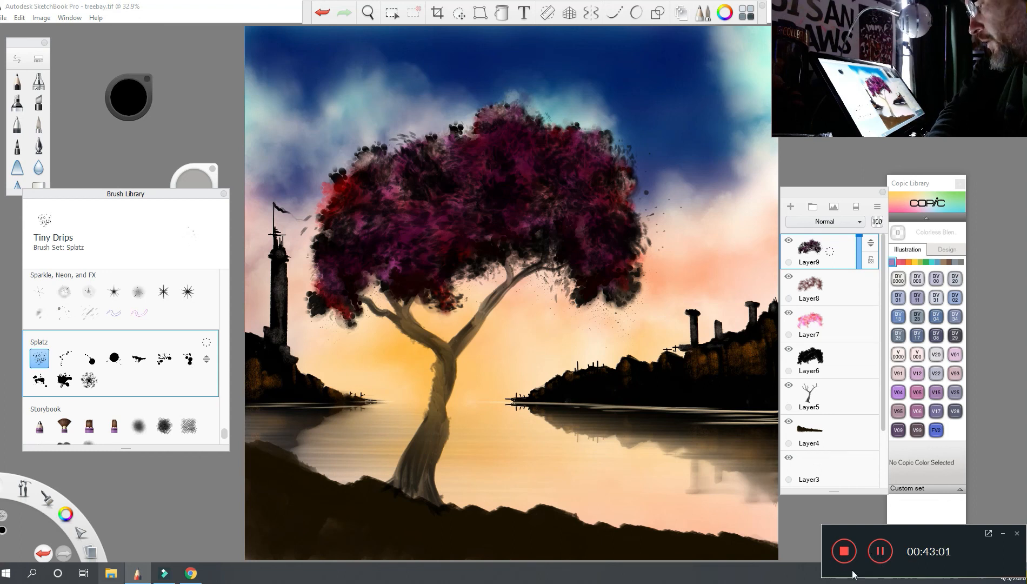
- Find the recent treebay image in File Explorer and open it with Fotor
{"action": "left_click", "coordinate": [111, 573]}
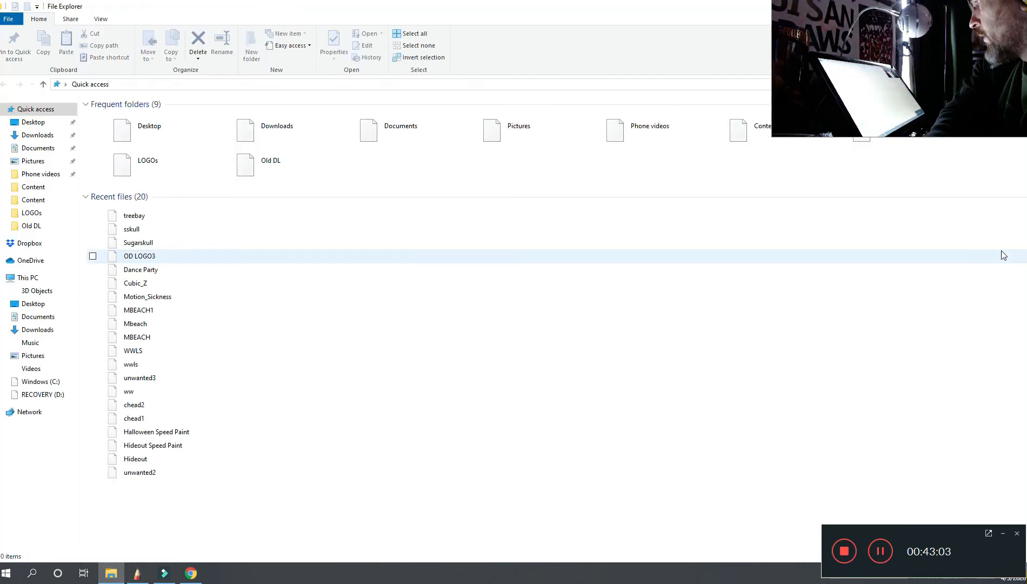
{"action": "left_click", "coordinate": [876, 216]}
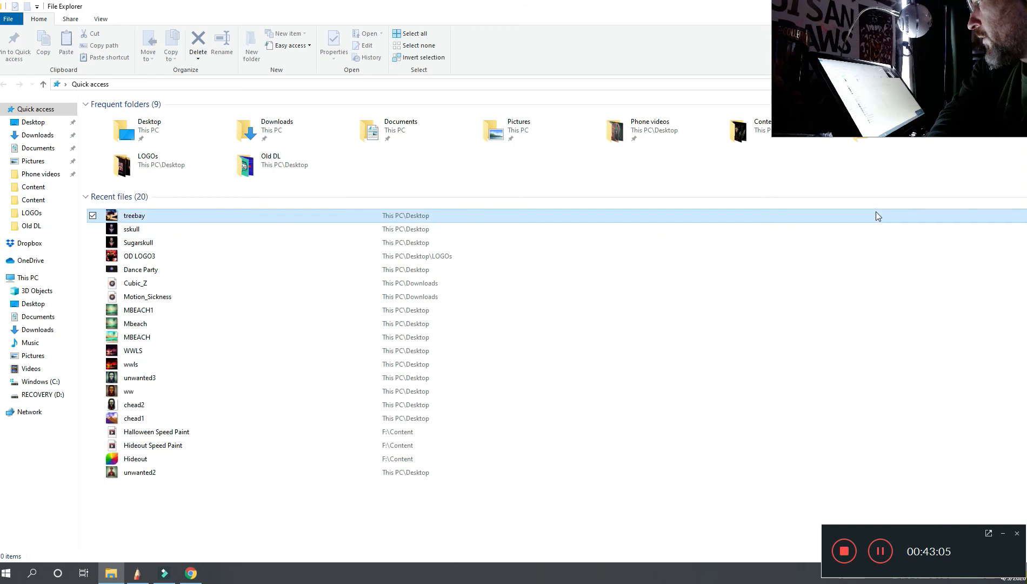
{"action": "right_click", "coordinate": [876, 212]}
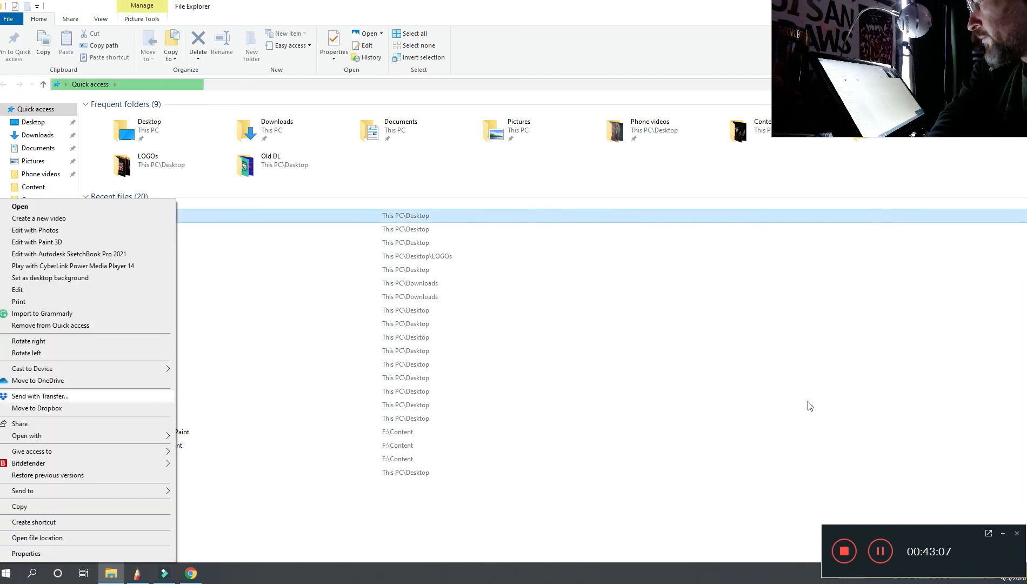
{"action": "key", "text": "Down"}
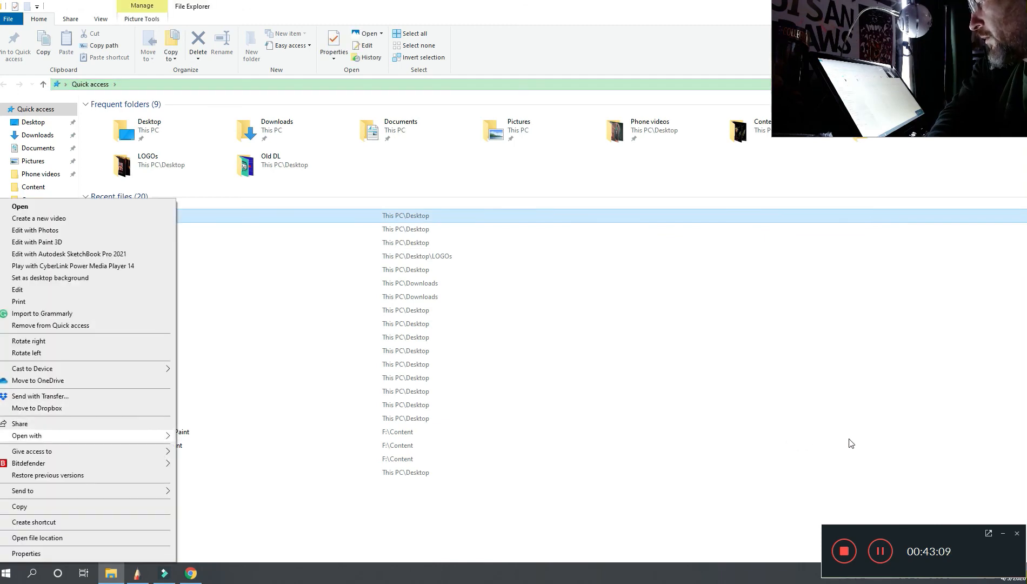
{"action": "key", "text": "Right"}
{"action": "key", "text": "Return"}
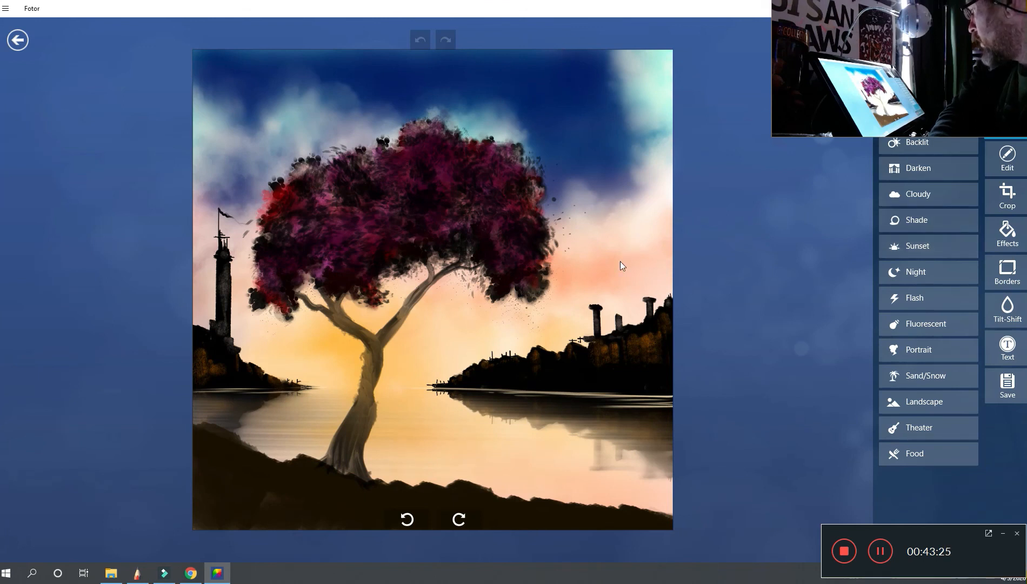
- Compare the Classic effects Nostalgic and Pittsburgh on the painting and apply Nostalgic
{"action": "left_click", "coordinate": [1007, 234]}
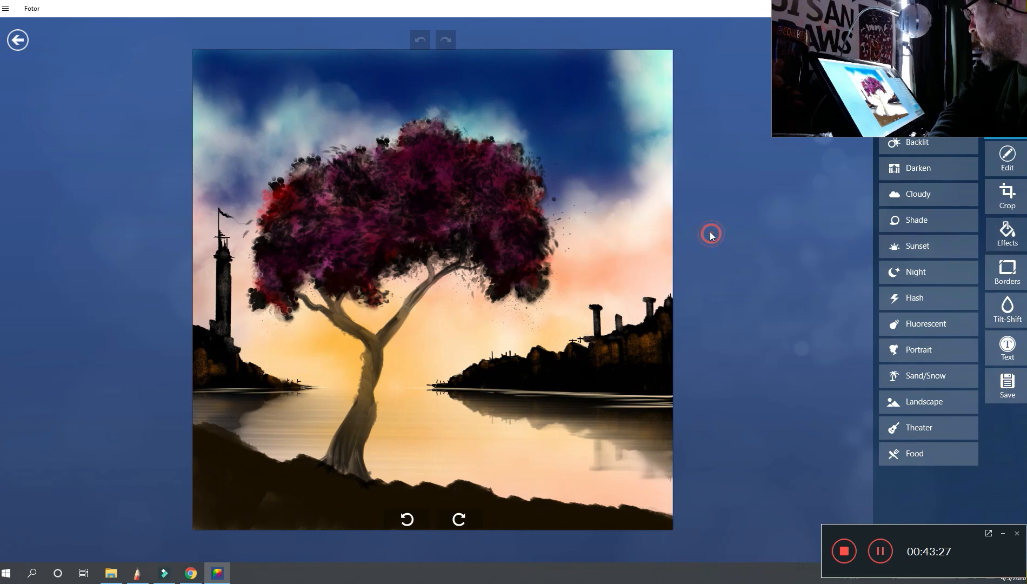
{"action": "left_click", "coordinate": [941, 284]}
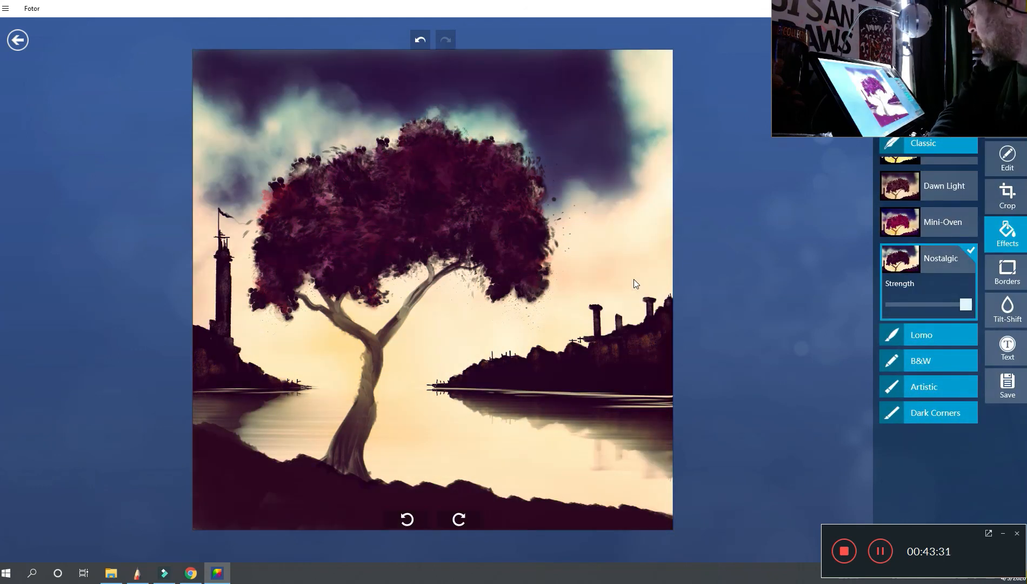
{"action": "scroll", "coordinate": [941, 283], "scroll_direction": "down", "scroll_amount": 1}
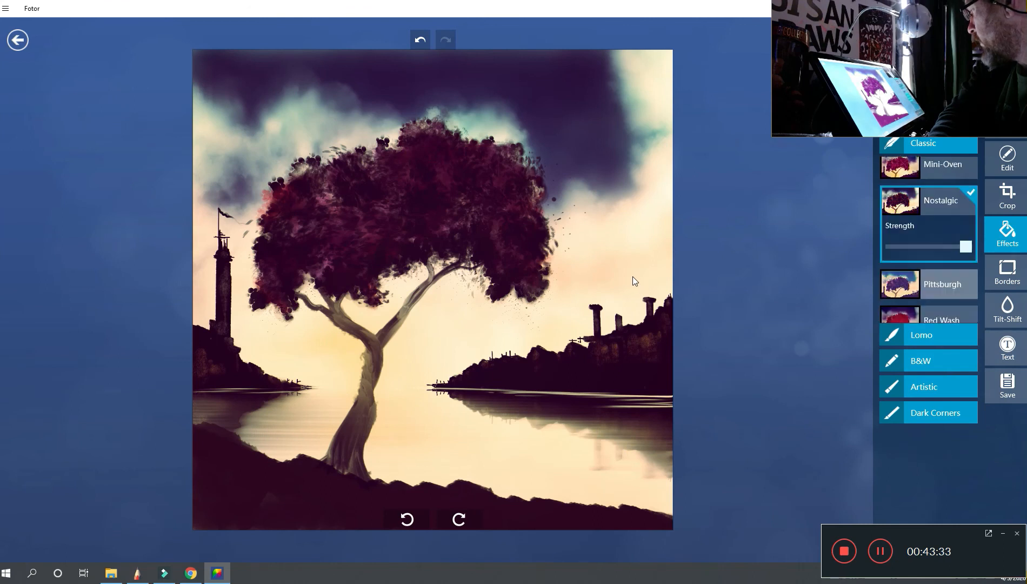
{"action": "left_click", "coordinate": [942, 284]}
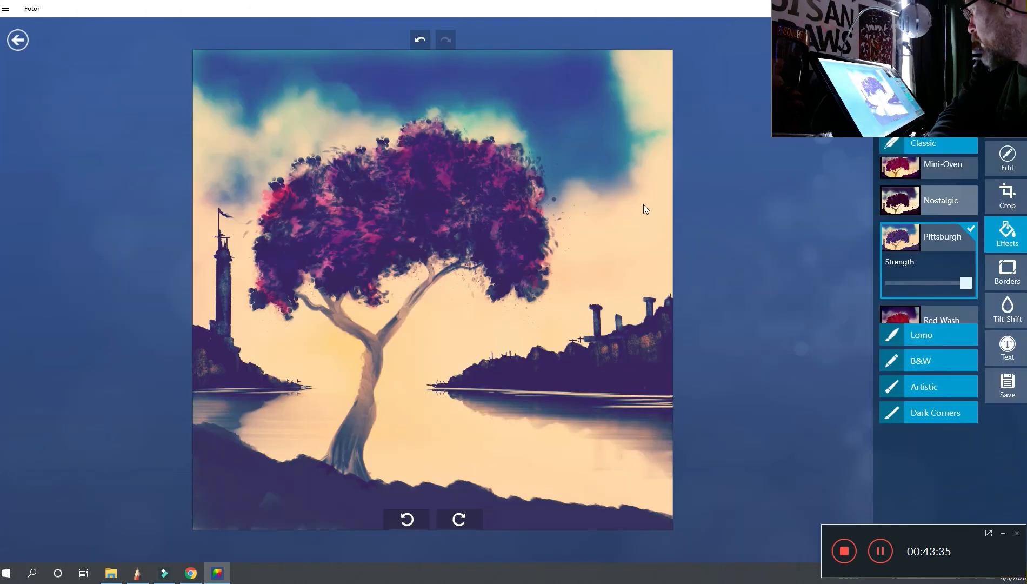
{"action": "left_click", "coordinate": [940, 200]}
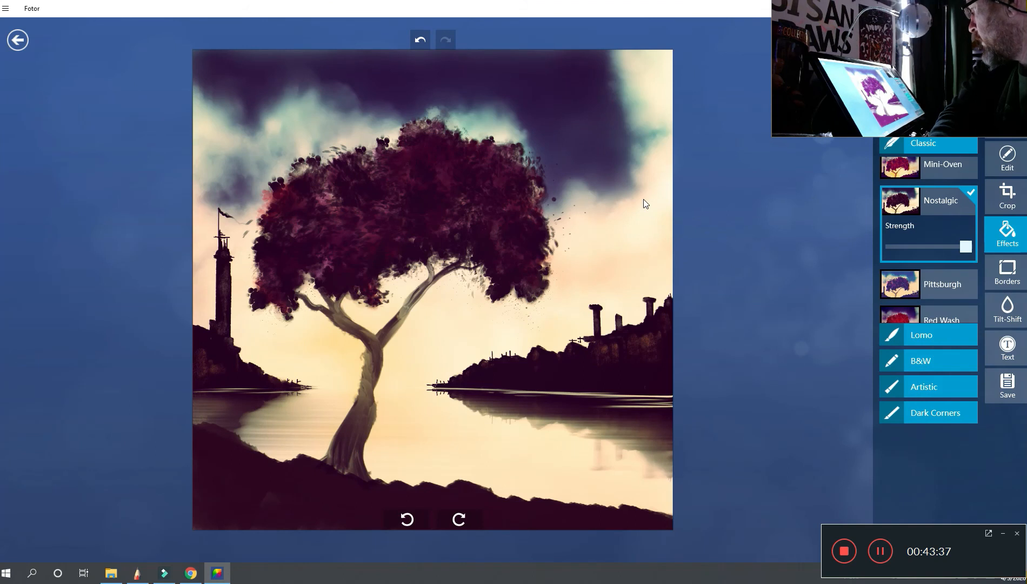
- Compare the Classic effects Pittsburgh, Red Wash and Nostalgic on the painting and apply Pittsburgh
{"action": "left_click", "coordinate": [646, 281]}
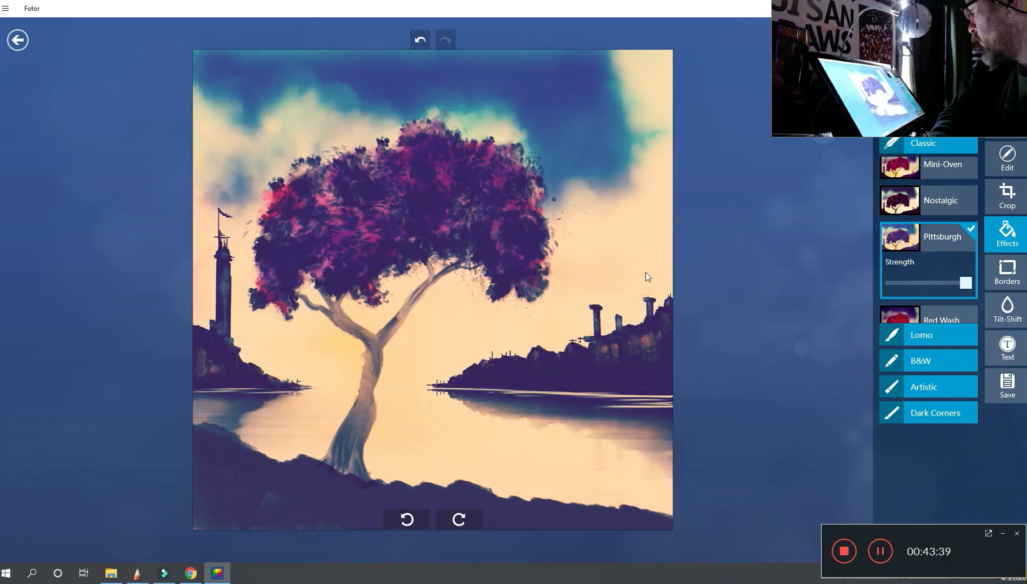
{"action": "scroll", "coordinate": [645, 272], "scroll_direction": "down", "scroll_amount": 1}
{"action": "left_click", "coordinate": [647, 265]}
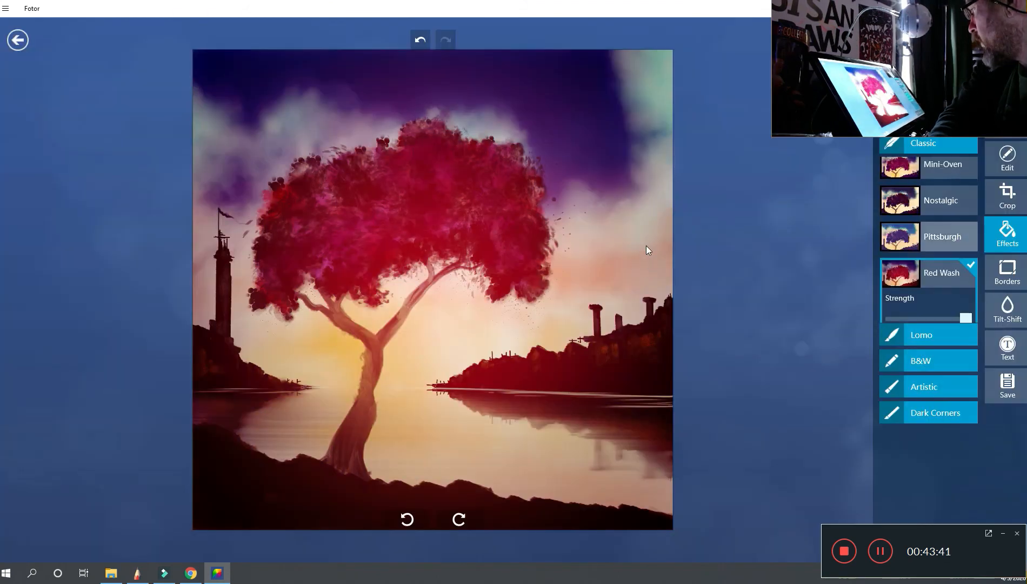
{"action": "left_click", "coordinate": [643, 240]}
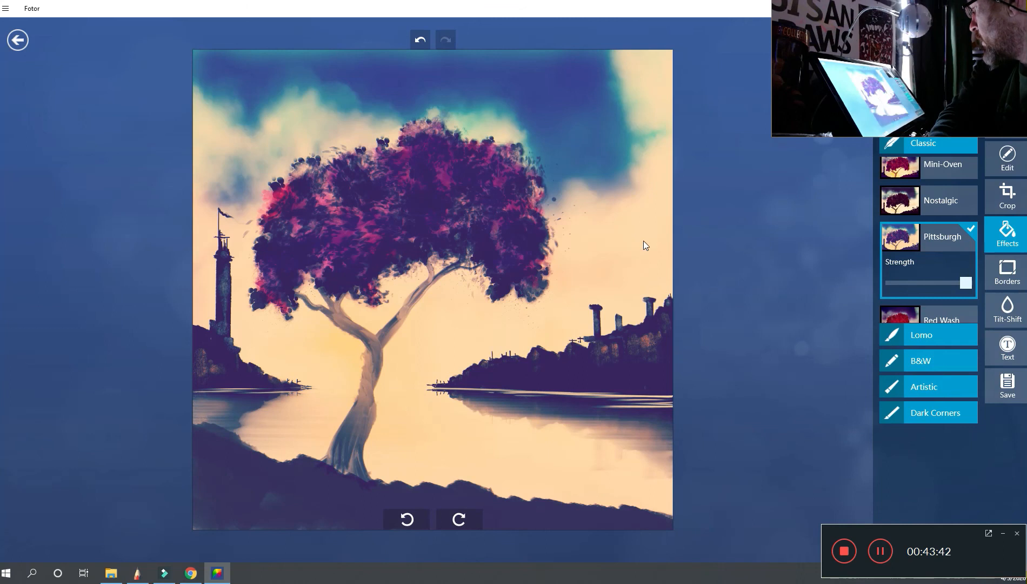
{"action": "left_click", "coordinate": [639, 199]}
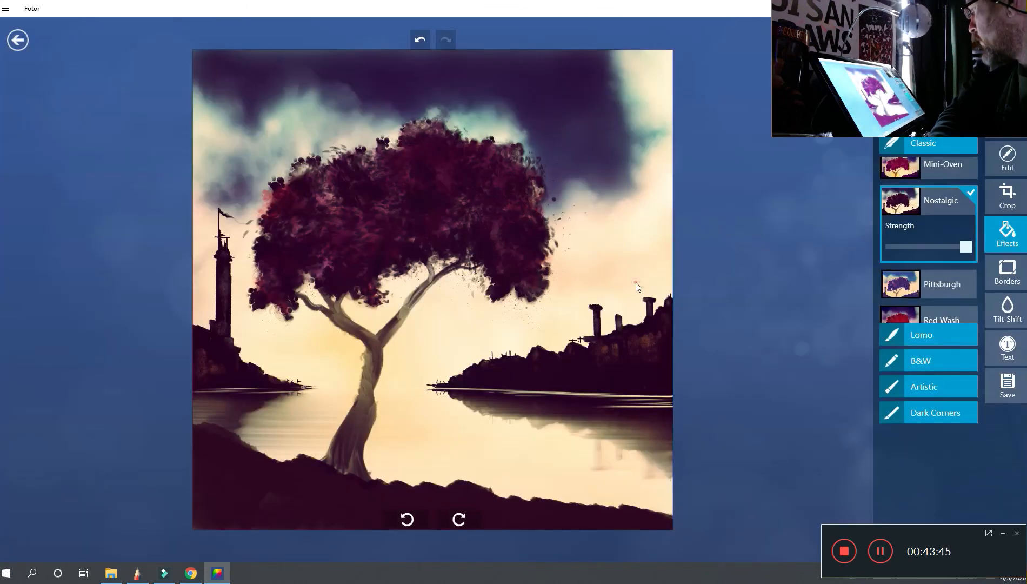
{"action": "left_click", "coordinate": [635, 283]}
- Raise the painting's contrast and saturation somewhat, lower its tint slightly and sharpen it strongly
{"action": "left_click", "coordinate": [707, 164]}
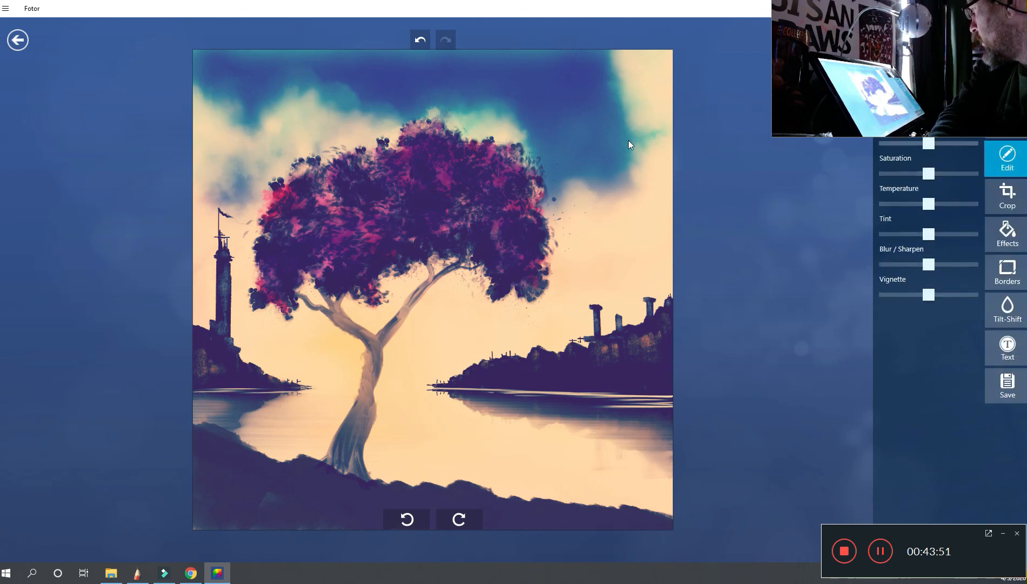
{"action": "mouse_move", "coordinate": [630, 144]}
{"action": "left_mouse_down"}
{"action": "mouse_move", "coordinate": [650, 141]}
{"action": "mouse_move", "coordinate": [640, 168]}
{"action": "mouse_move", "coordinate": [651, 170]}
{"action": "mouse_move", "coordinate": [633, 158]}
{"action": "left_mouse_up"}
{"action": "mouse_move", "coordinate": [628, 202]}
{"action": "left_mouse_down"}
{"action": "mouse_move", "coordinate": [650, 201]}
{"action": "mouse_move", "coordinate": [630, 199]}
{"action": "left_mouse_up"}
{"action": "mouse_move", "coordinate": [619, 237]}
{"action": "left_mouse_down"}
{"action": "mouse_move", "coordinate": [640, 234]}
{"action": "mouse_move", "coordinate": [615, 227]}
{"action": "mouse_move", "coordinate": [622, 230]}
{"action": "left_mouse_up"}
{"action": "left_click", "coordinate": [629, 261]}
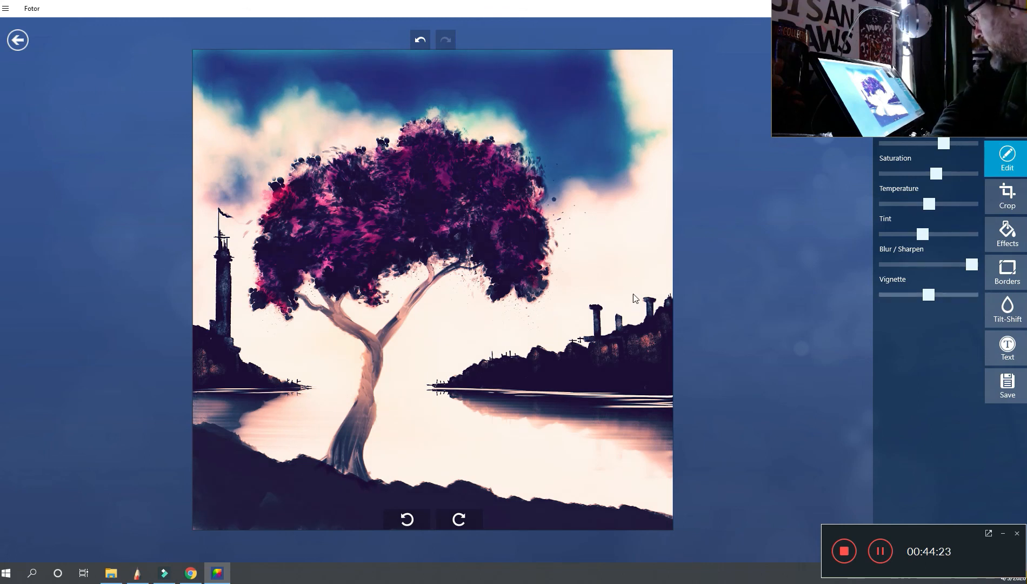
- Try a lighter vignette on the painting, and settle on a slight dark vignette around its edges
{"action": "mouse_move", "coordinate": [627, 295]}
{"action": "left_mouse_down"}
{"action": "mouse_move", "coordinate": [638, 295]}
{"action": "mouse_move", "coordinate": [623, 298]}
{"action": "left_mouse_up"}
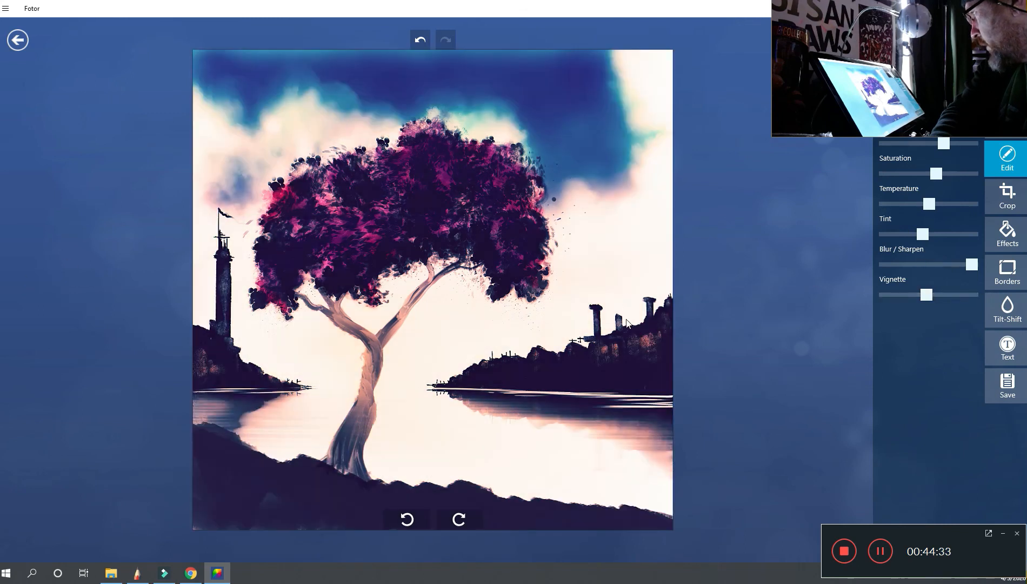
{"action": "left_click_drag", "start_coordinate": [630, 296], "coordinate": [634, 298]}
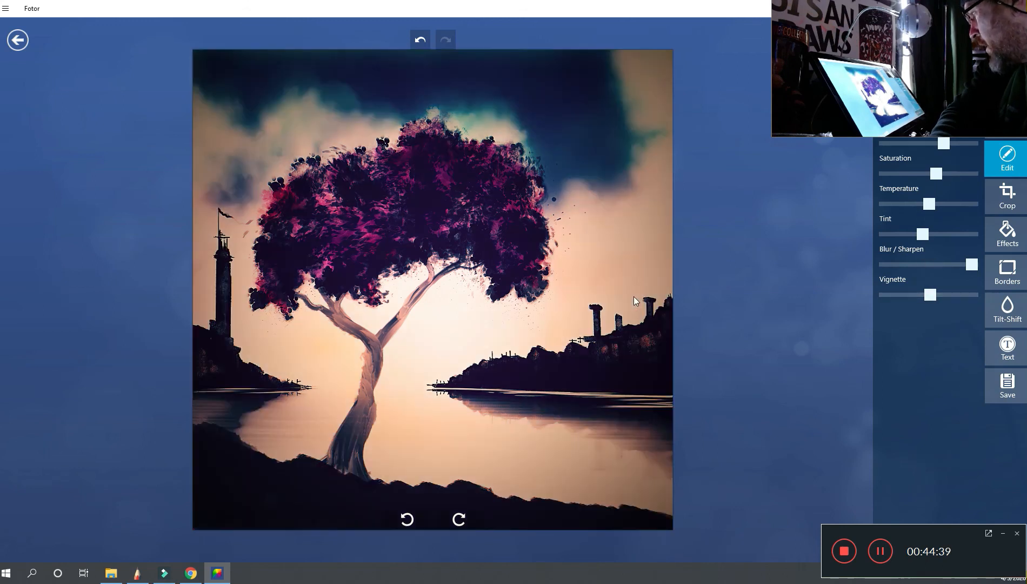
{"action": "left_click", "coordinate": [632, 295]}
{"action": "left_click", "coordinate": [631, 295]}
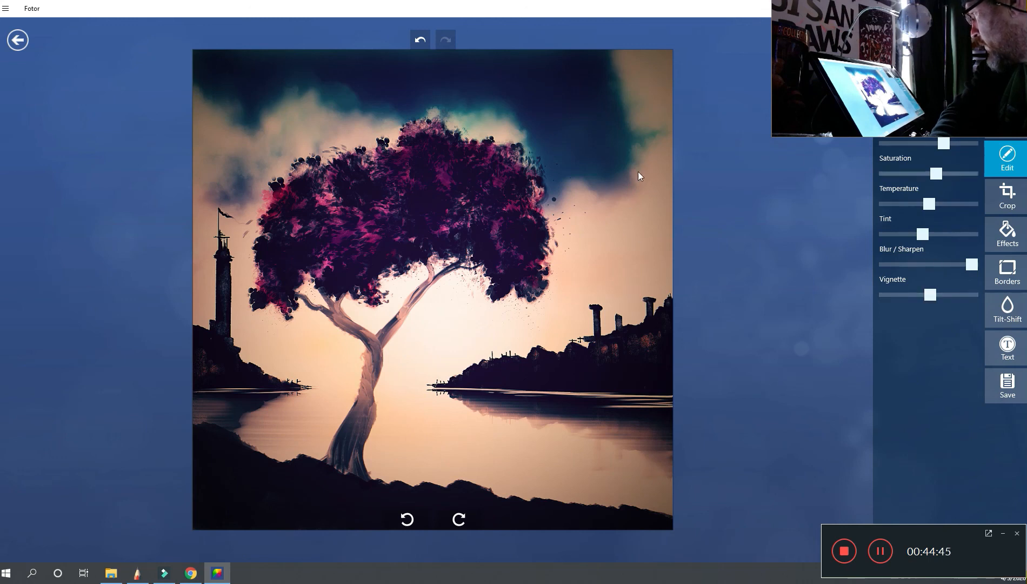
- Set the painting's saturation to 35 and reduce the contrast slightly
{"action": "left_click_drag", "start_coordinate": [639, 173], "coordinate": [646, 173]}
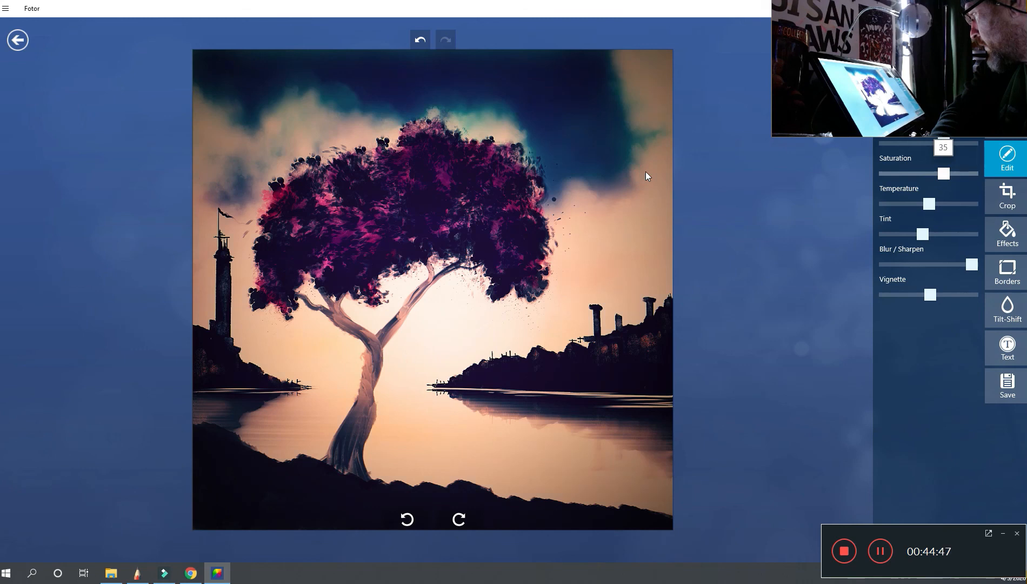
{"action": "left_click", "coordinate": [648, 145]}
{"action": "left_click_drag", "start_coordinate": [652, 144], "coordinate": [645, 144]}
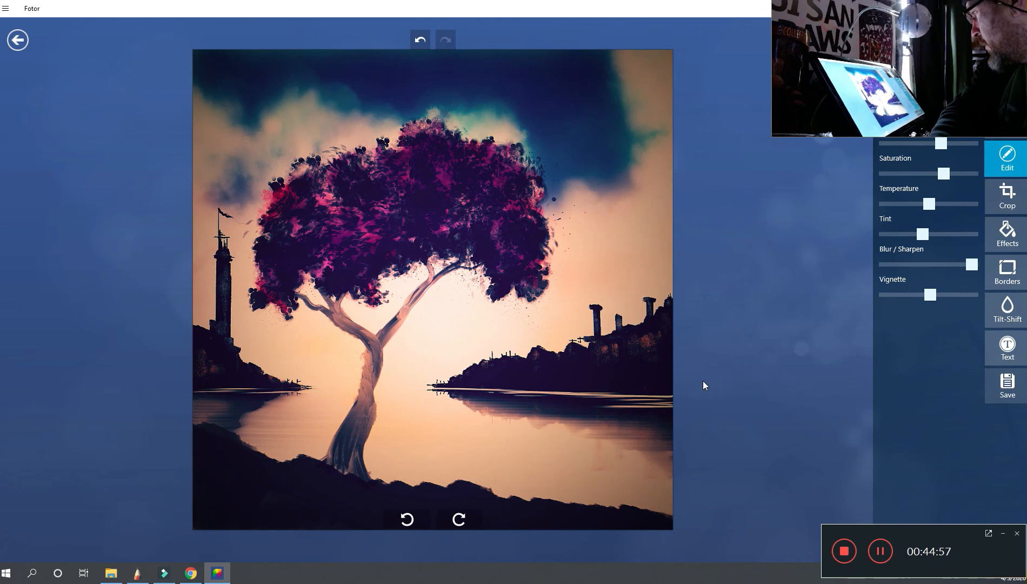
{"action": "left_click", "coordinate": [644, 171]}
{"action": "left_click", "coordinate": [644, 171]}
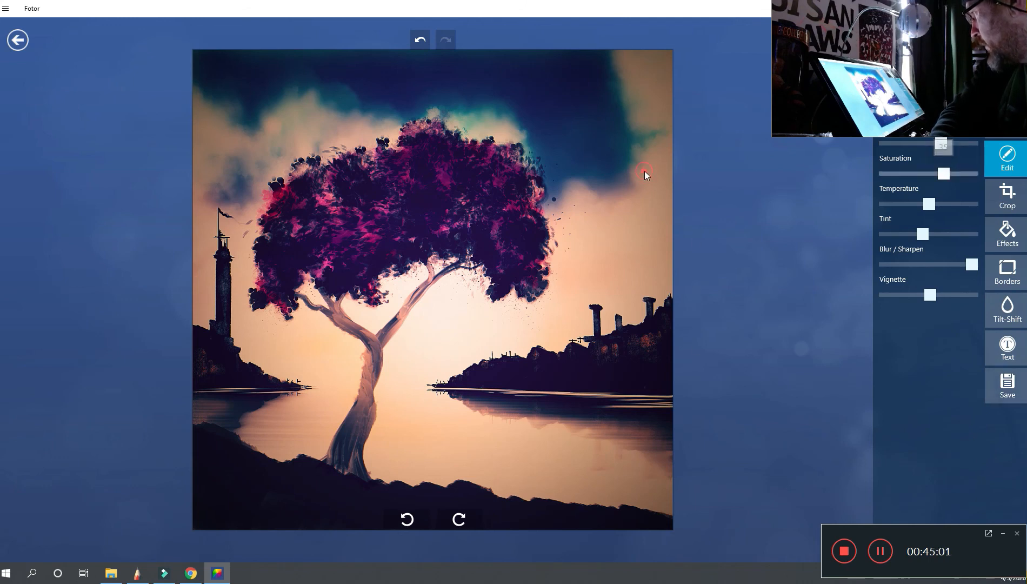
- Warm the painting's temperature slightly and ease the saturation and contrast down a little
{"action": "left_click_drag", "start_coordinate": [634, 203], "coordinate": [639, 202]}
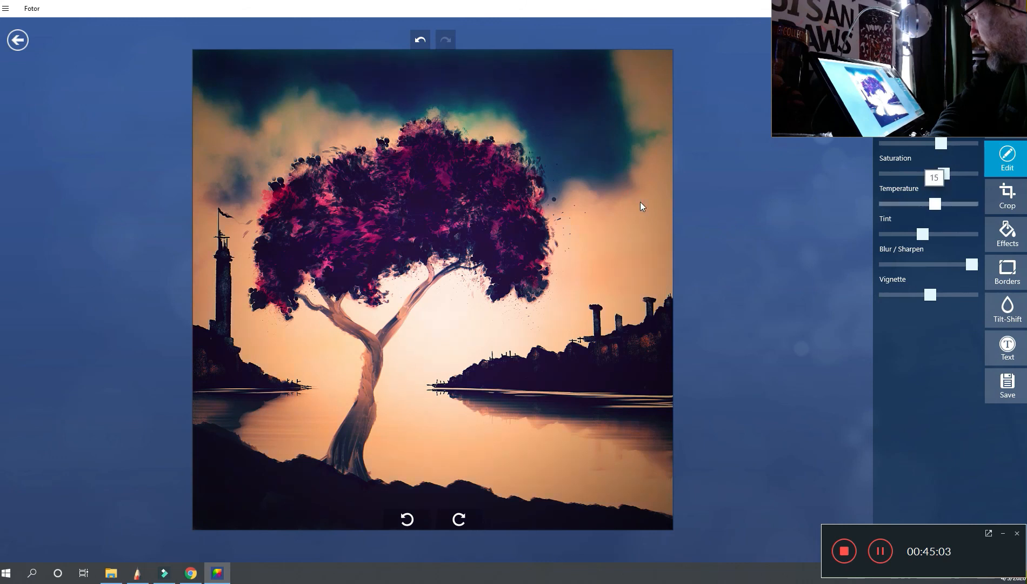
{"action": "left_click_drag", "start_coordinate": [639, 201], "coordinate": [637, 200]}
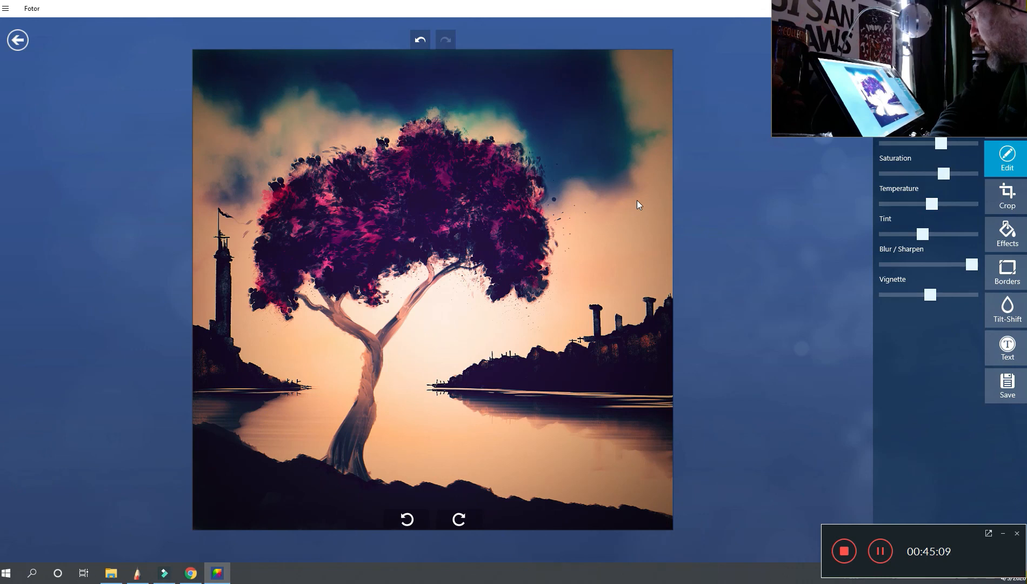
{"action": "left_click_drag", "start_coordinate": [645, 173], "coordinate": [641, 176]}
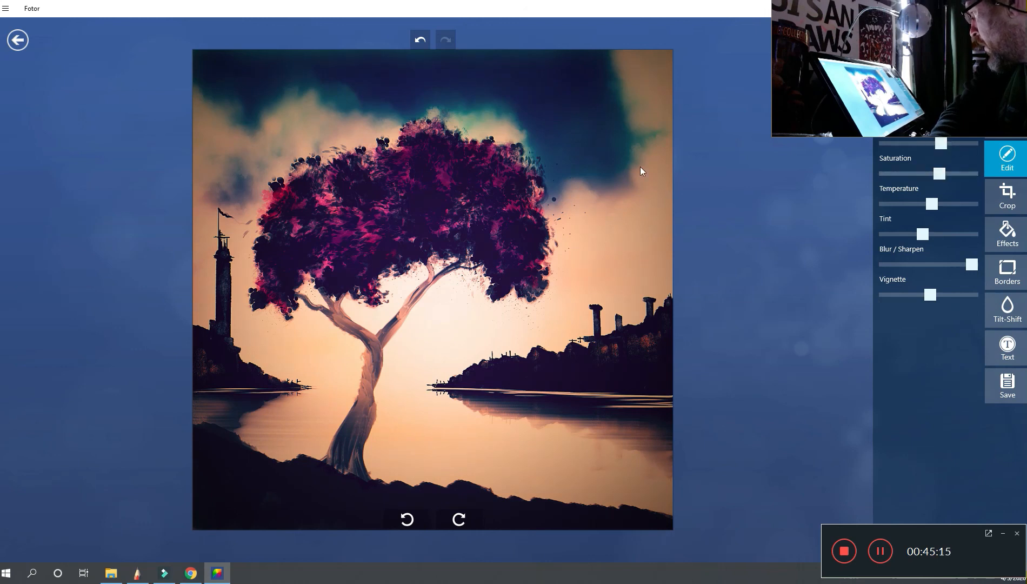
{"action": "left_click", "coordinate": [638, 145]}
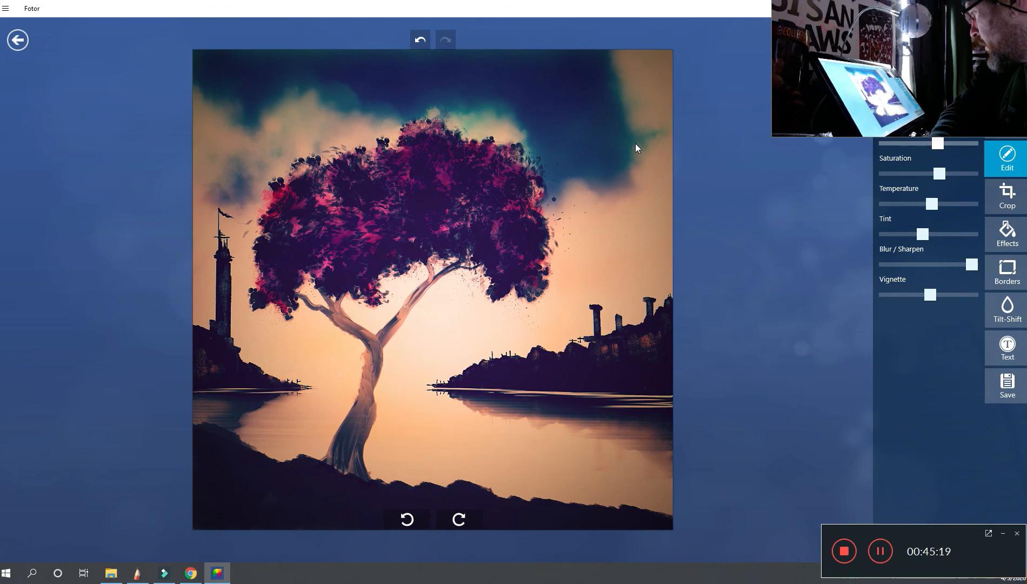
- Fine-tune the painting's dark vignette to a marginally stronger setting
{"action": "left_click", "coordinate": [633, 293]}
{"action": "left_click_drag", "start_coordinate": [631, 293], "coordinate": [635, 290]}
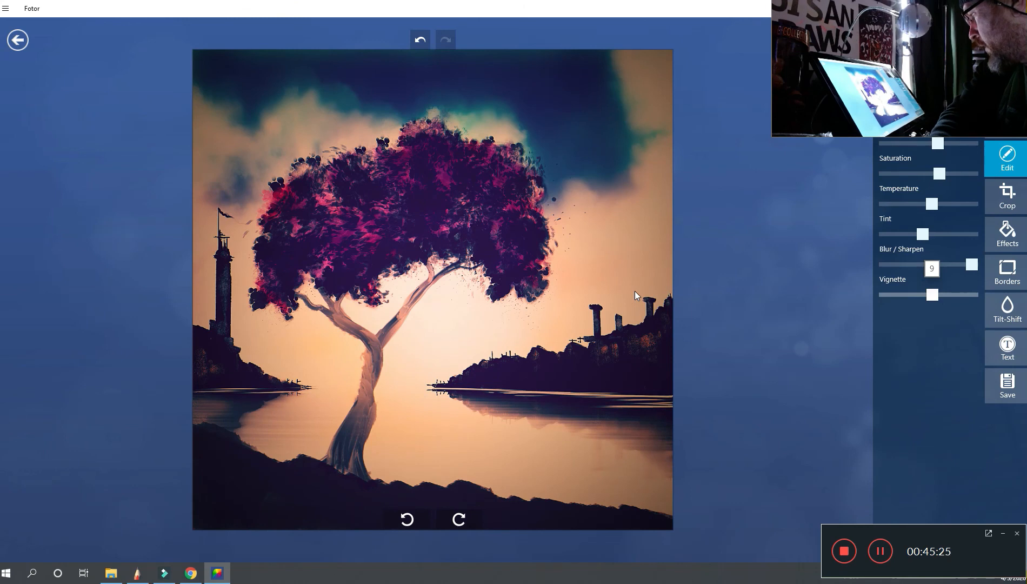
{"action": "left_click_drag", "start_coordinate": [635, 290], "coordinate": [633, 290]}
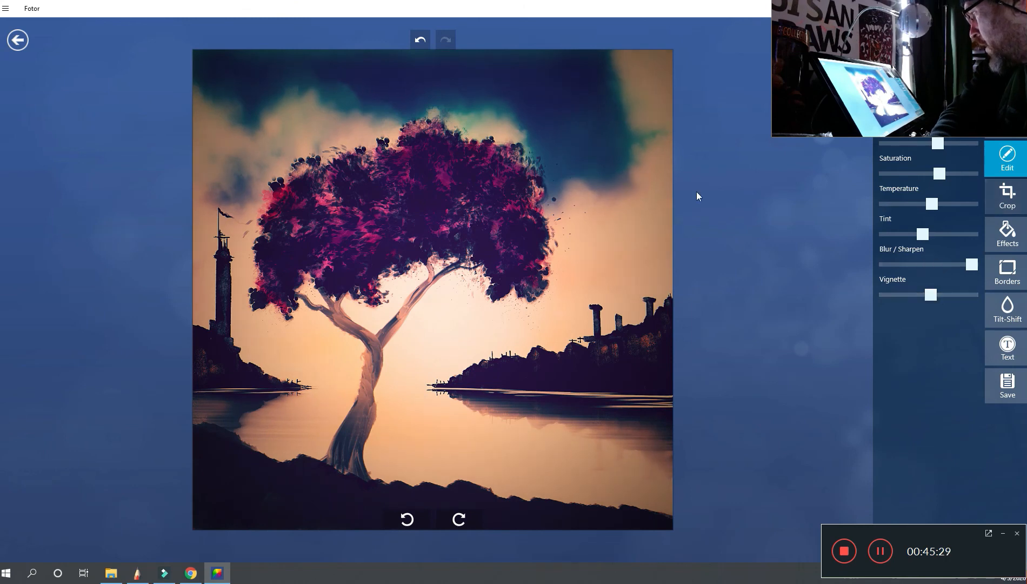
- Save the edited painting at 3000 x 3000 and High quality to the Desktop as a JPEG named treebay
{"action": "left_click", "coordinate": [706, 383]}
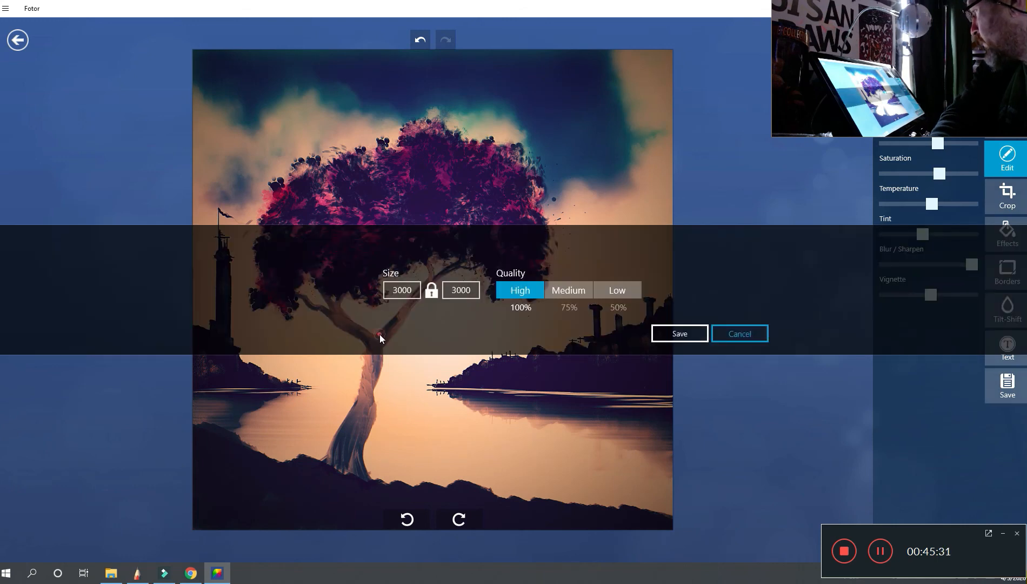
{"action": "left_click", "coordinate": [379, 338]}
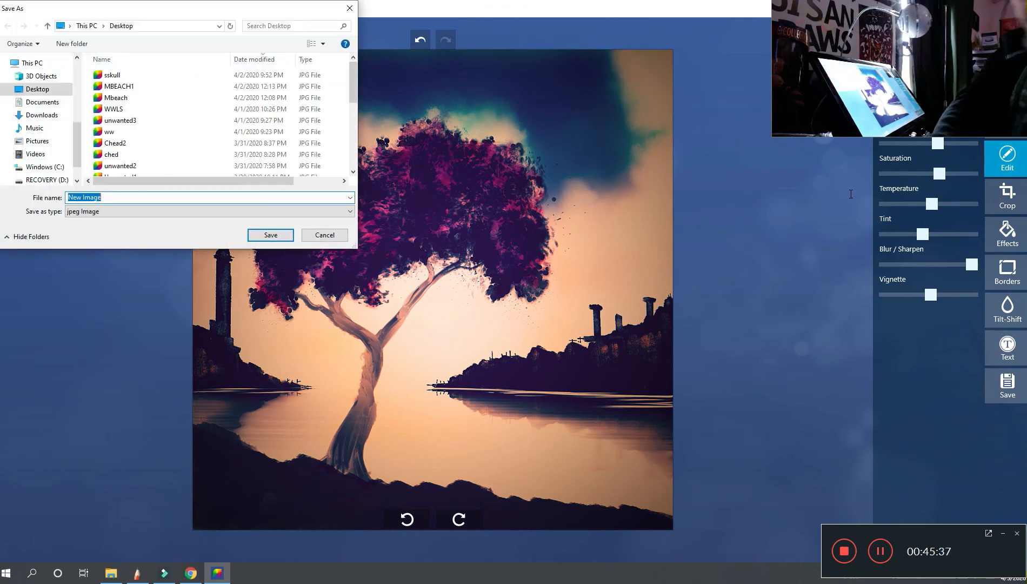
{"action": "type", "text": "treebay"}
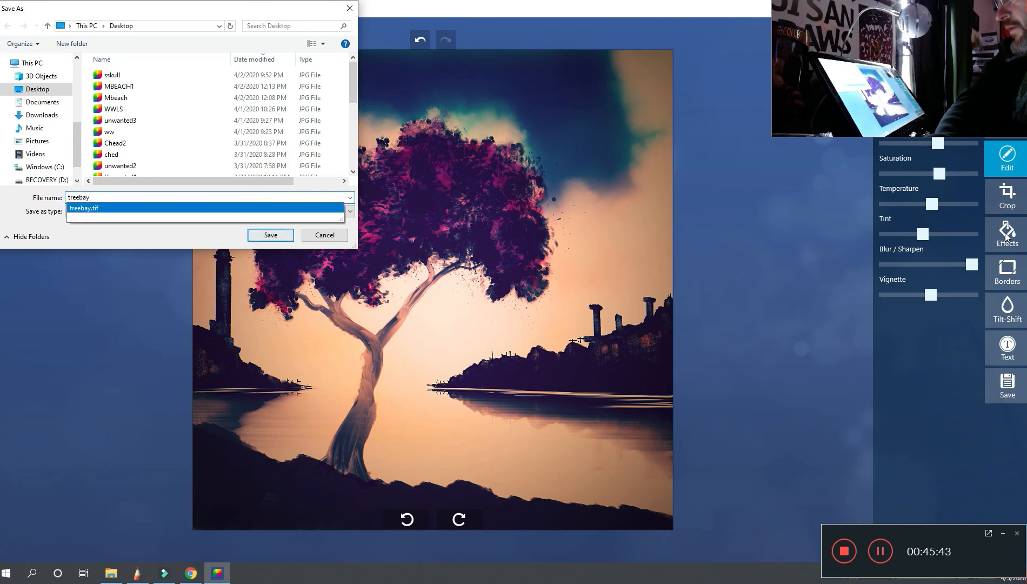
{"action": "key", "text": "Return"}
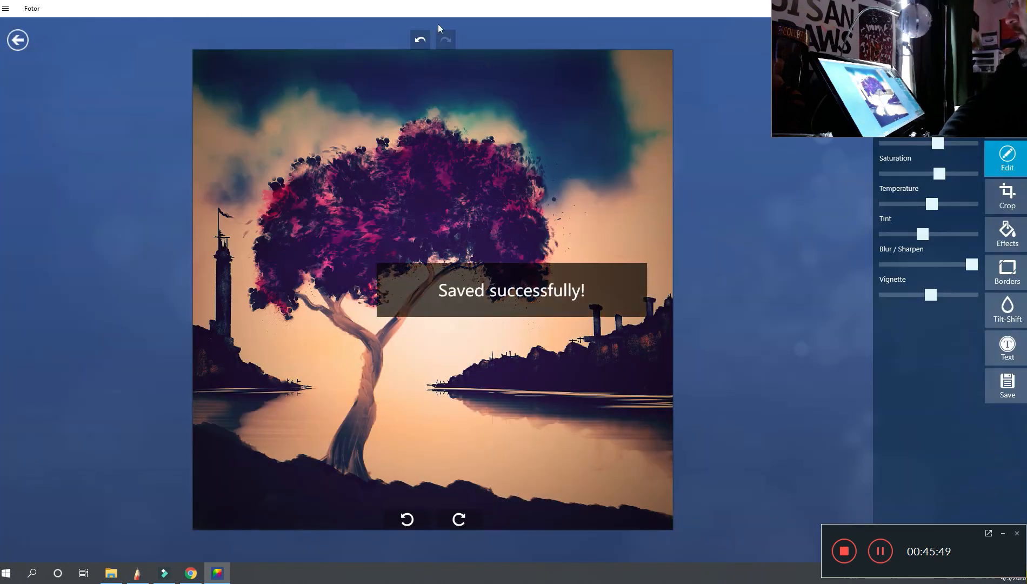
- Close Fotor and switch back to Autodesk SketchBook Pro
{"action": "left_click_drag", "start_coordinate": [438, 8], "coordinate": [724, 11]}
{"action": "left_click_drag", "start_coordinate": [633, 13], "coordinate": [355, 97]}
{"action": "key", "text": "alt+F4"}
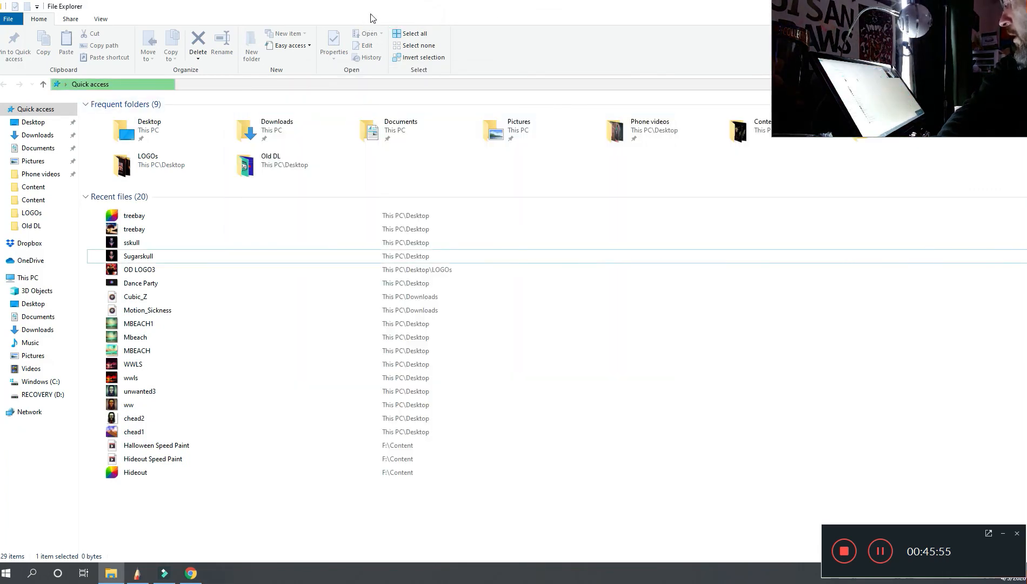
{"action": "left_click", "coordinate": [344, 17]}
{"action": "left_click", "coordinate": [344, 17]}
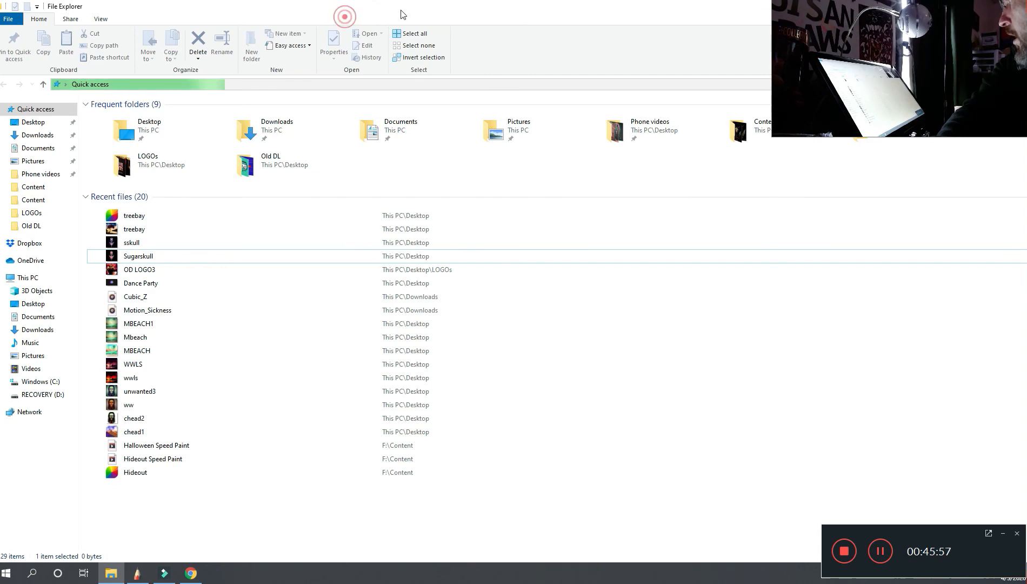
{"action": "left_click", "coordinate": [137, 572]}
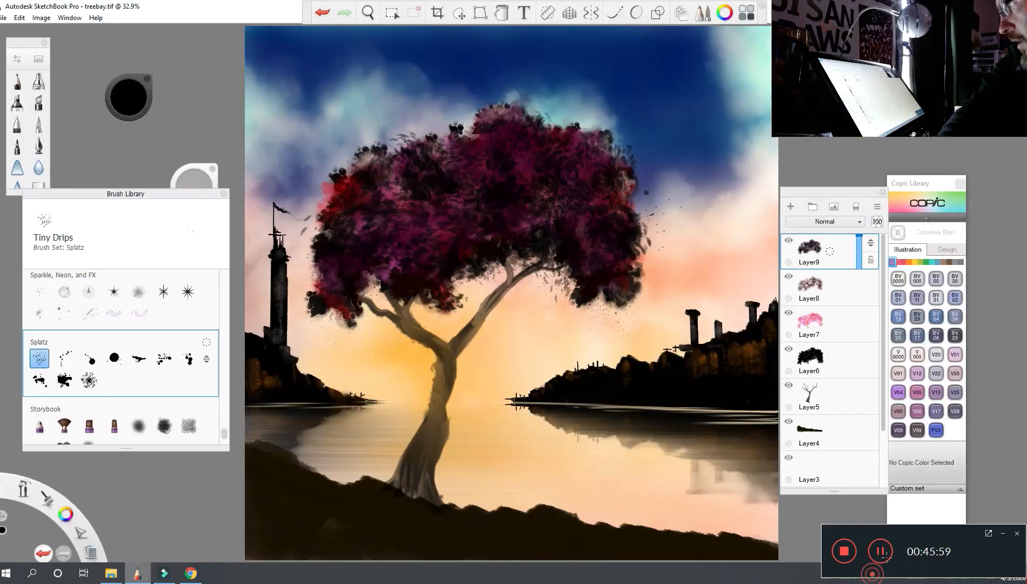
- Open the edited treebay.jpg as the working image
{"action": "key", "text": "alt+f"}
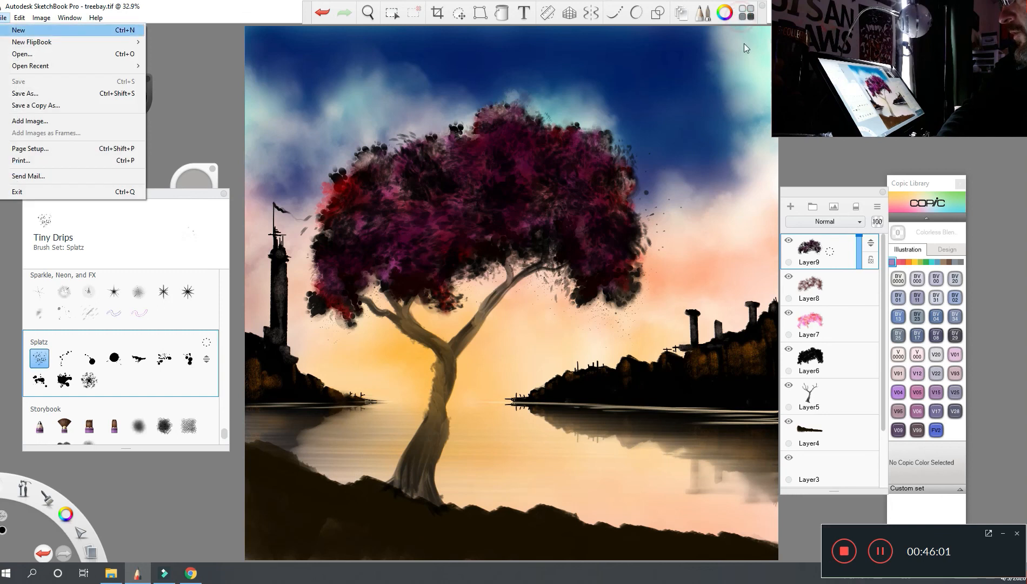
{"action": "key", "text": "Return"}
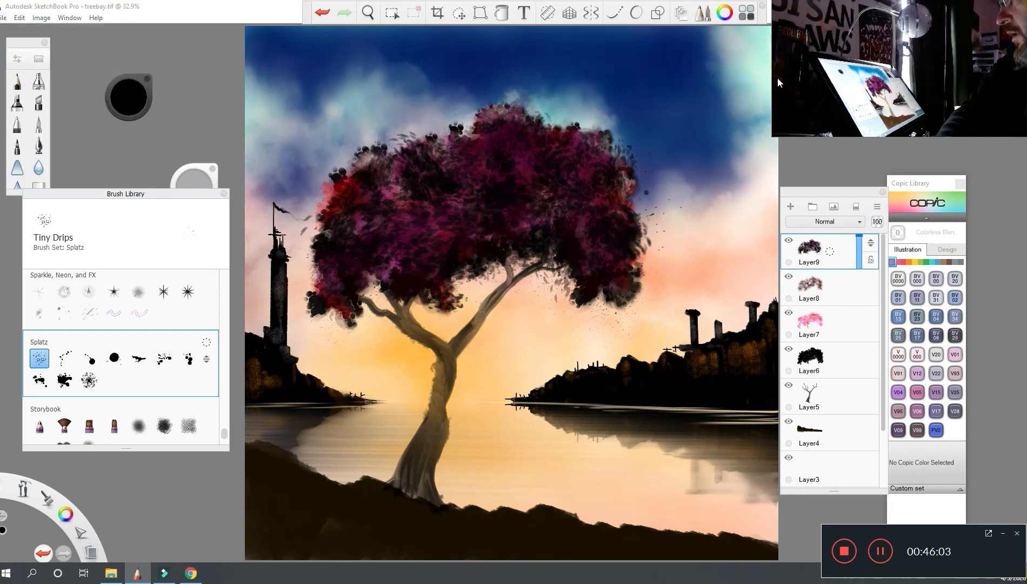
{"action": "left_click", "coordinate": [851, 97]}
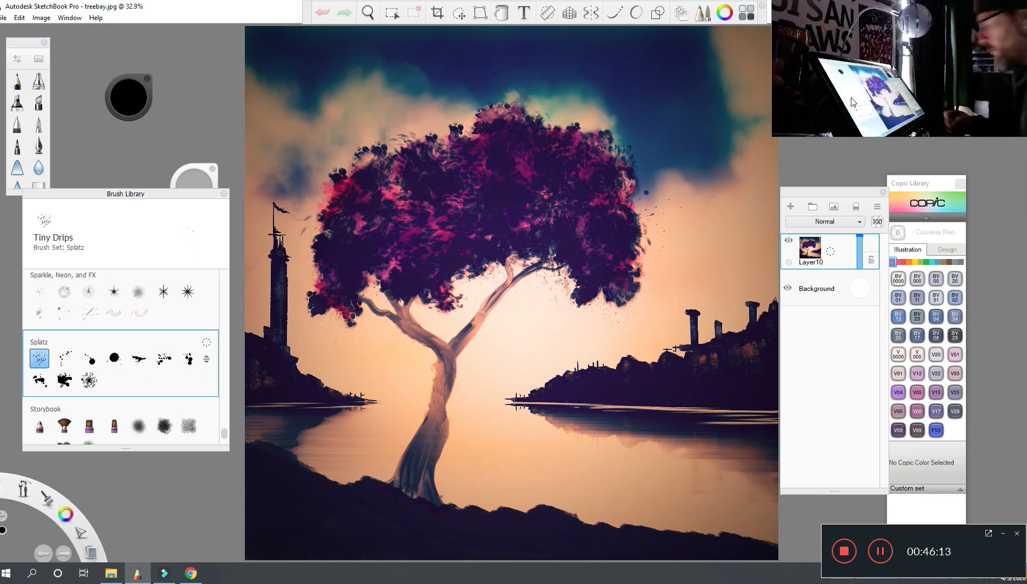
- Set the brush colour to the painting's very dark purple and add a new layer above the image
{"action": "scroll", "coordinate": [121, 356], "scroll_direction": "up", "scroll_amount": 10}
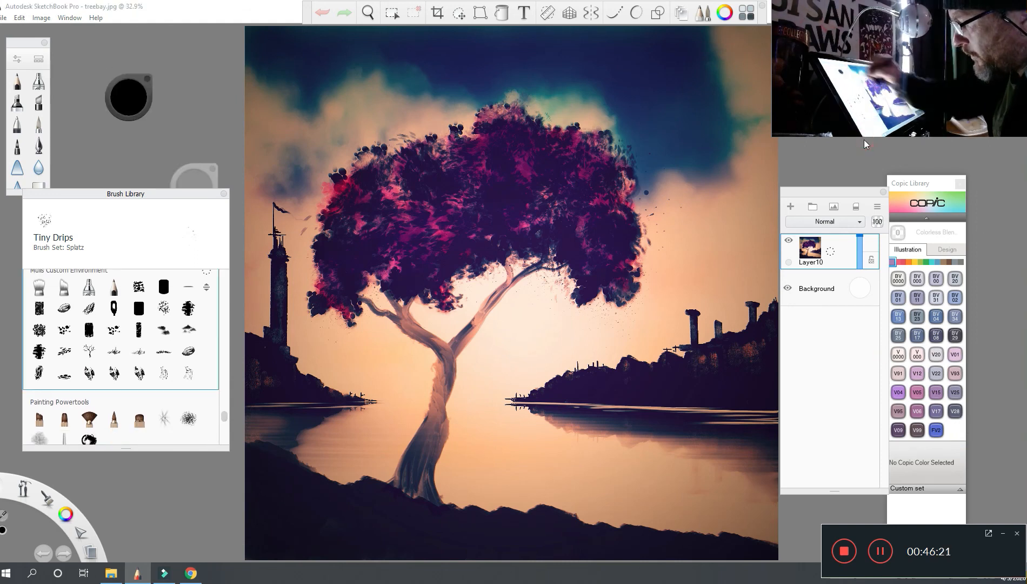
{"action": "left_click", "coordinate": [192, 497]}
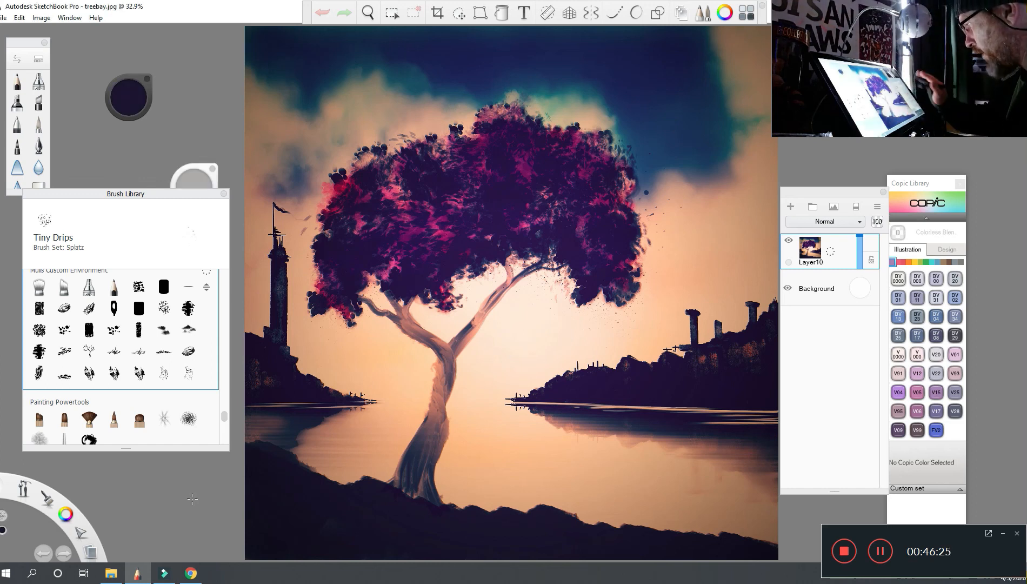
{"action": "left_click_drag", "start_coordinate": [158, 510], "coordinate": [163, 507]}
{"action": "left_click_drag", "start_coordinate": [193, 177], "coordinate": [193, 162]}
{"action": "left_click", "coordinate": [490, 212]}
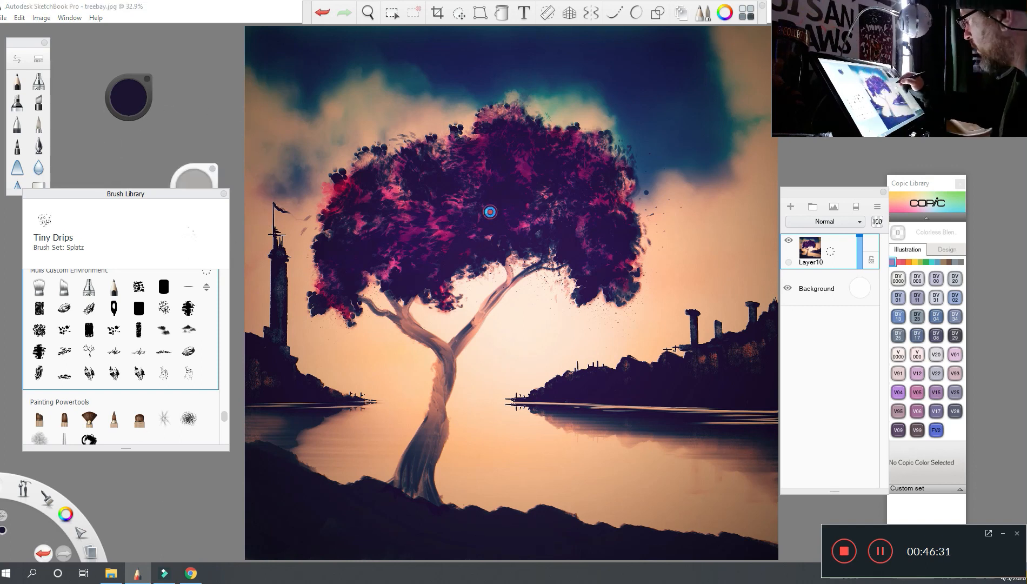
{"action": "key", "text": "ctrl+shift+n"}
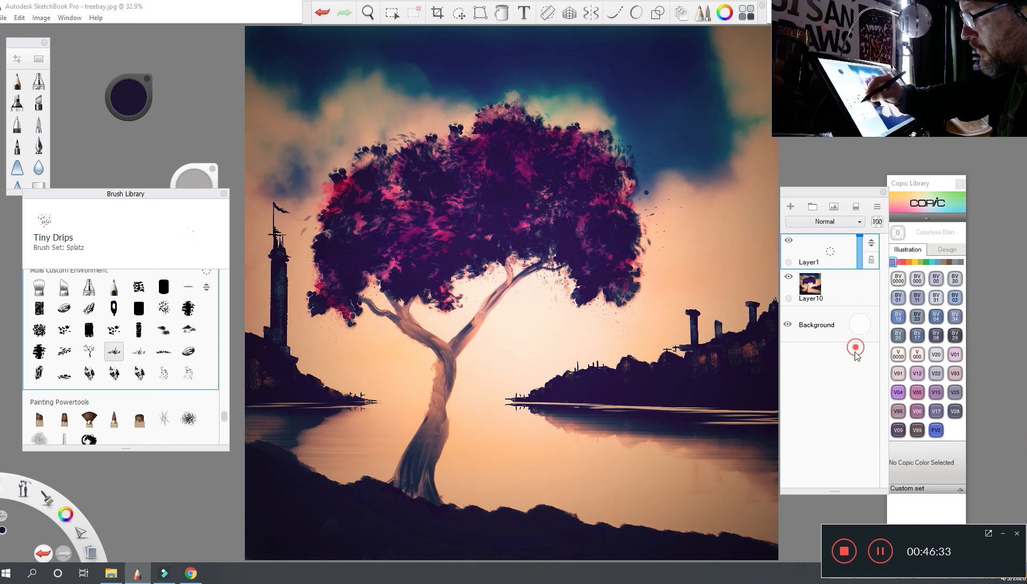
- Paint dark grass tufts around the trunk's base and in the painting's lower-right corner with the Mulls Solid Grass brush
{"action": "left_click", "coordinate": [113, 351]}
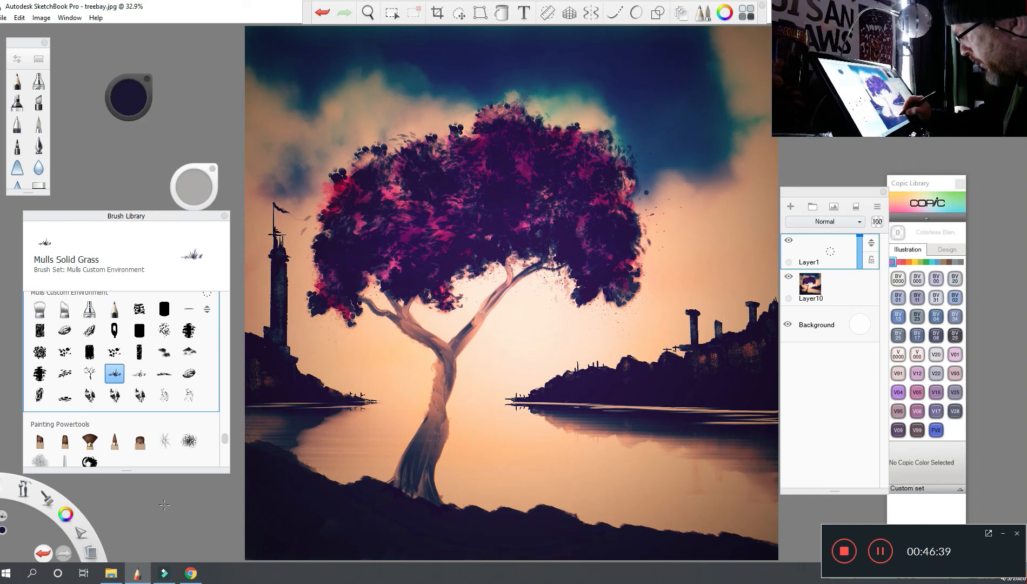
{"action": "left_click_drag", "start_coordinate": [459, 505], "coordinate": [526, 511]}
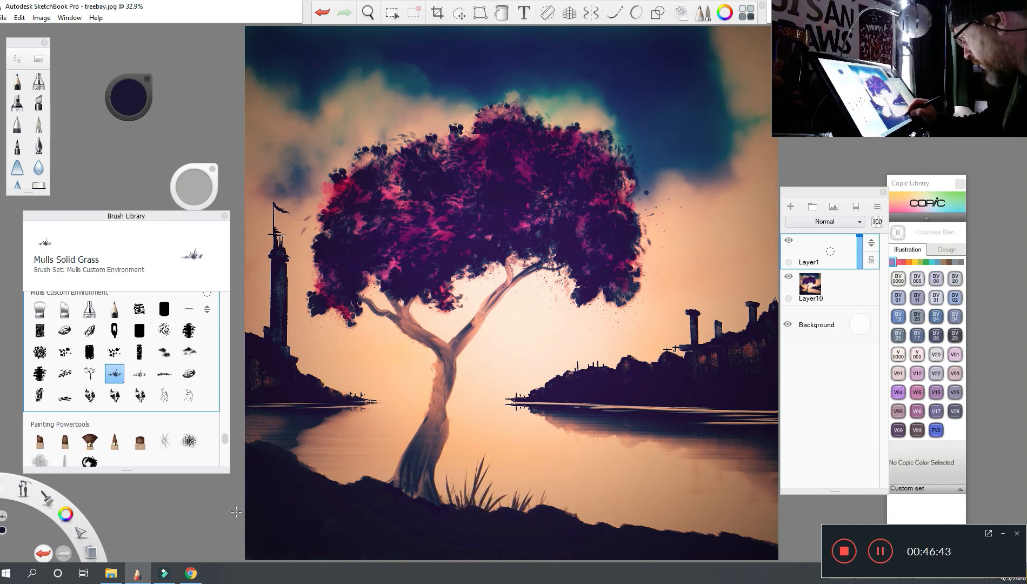
{"action": "left_click_drag", "start_coordinate": [382, 479], "coordinate": [364, 476]}
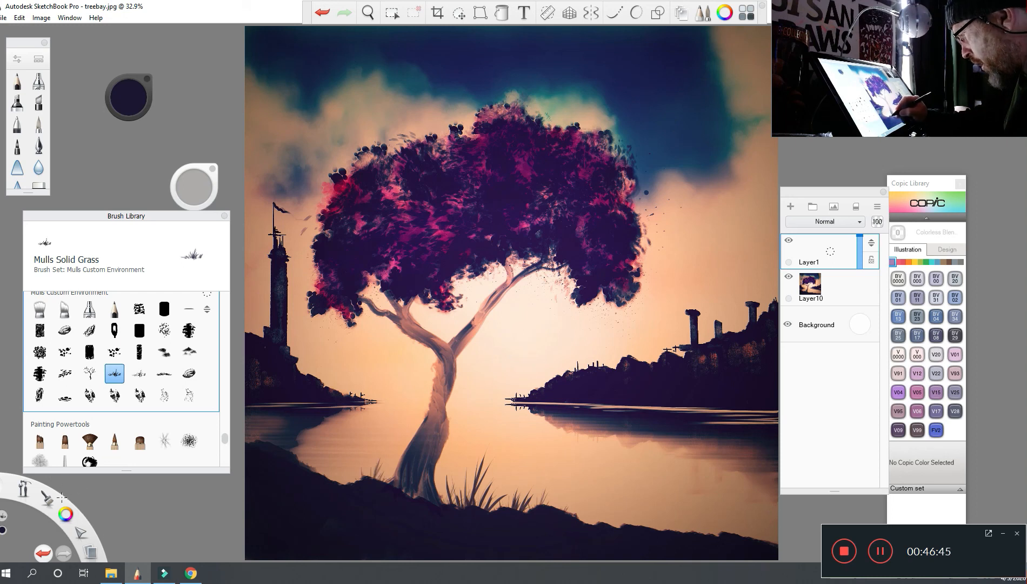
{"action": "left_click_drag", "start_coordinate": [461, 503], "coordinate": [427, 493]}
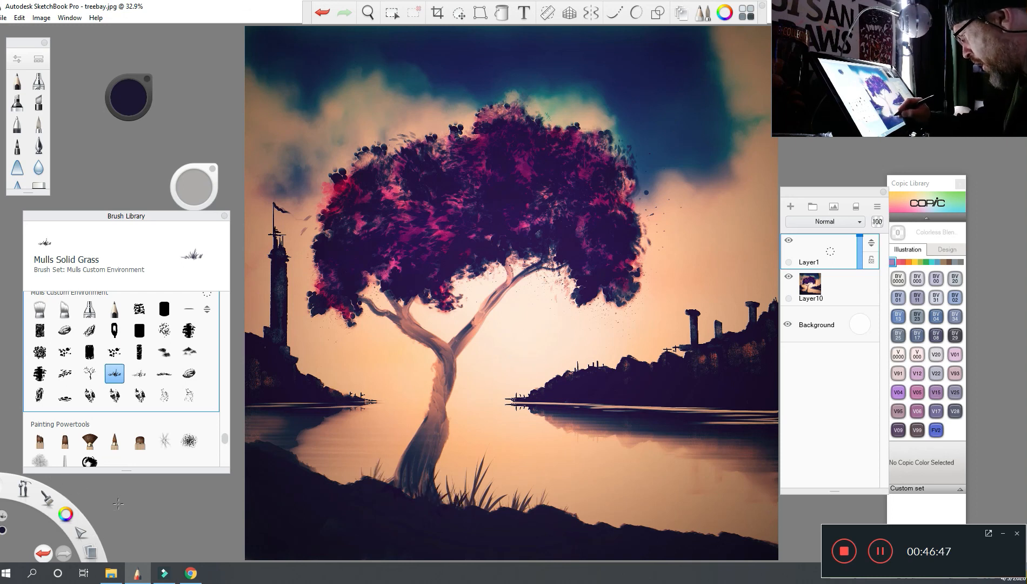
{"action": "left_click_drag", "start_coordinate": [446, 500], "coordinate": [343, 482]}
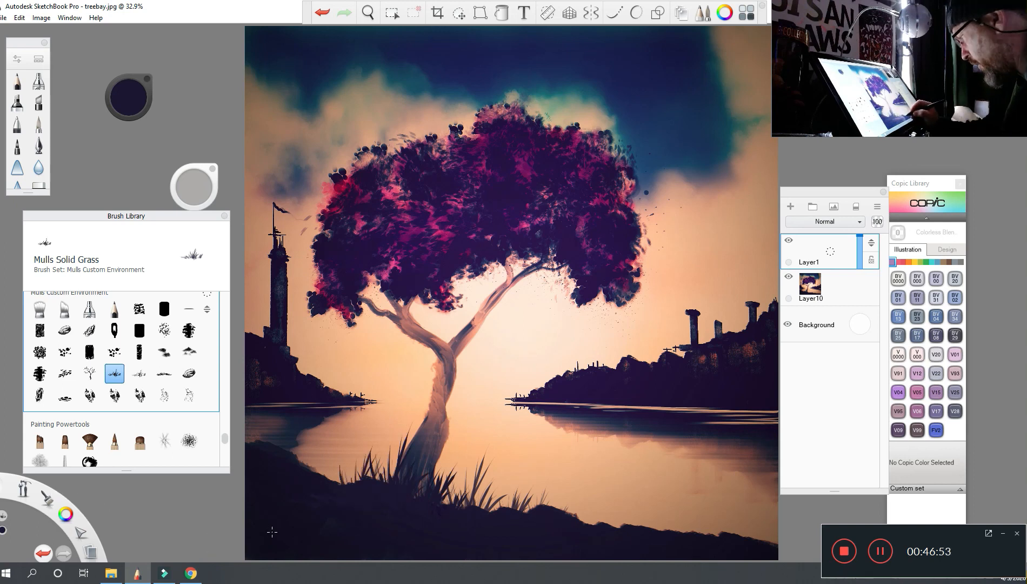
{"action": "left_click_drag", "start_coordinate": [748, 538], "coordinate": [776, 541]}
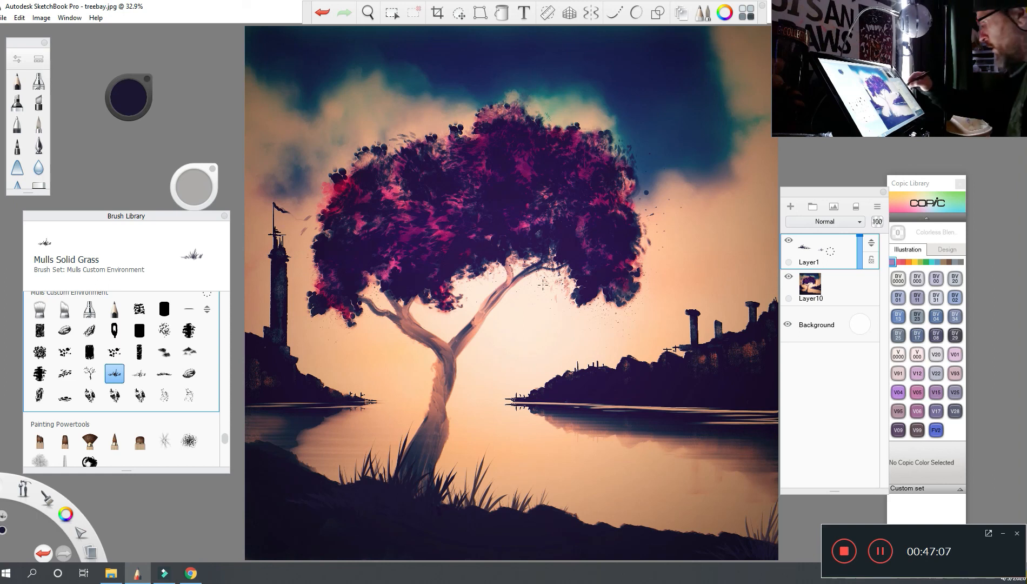
- On Layer10, extend the waterline horizontally from the shores behind the trunk using the Artist set's Hair brush with the straight line tool
{"action": "left_click", "coordinate": [827, 286]}
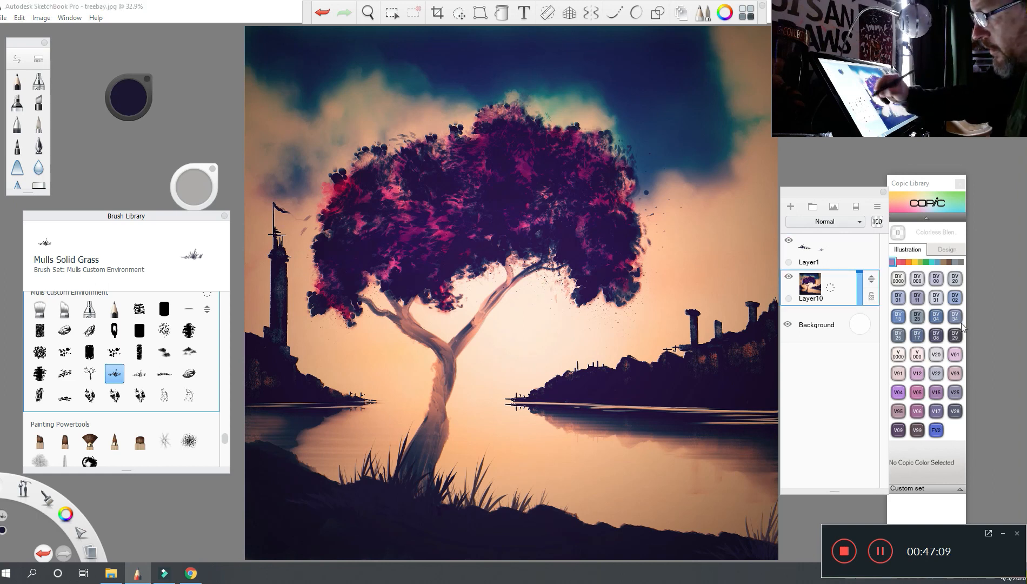
{"action": "left_click_drag", "start_coordinate": [225, 439], "coordinate": [225, 327]}
{"action": "left_click", "coordinate": [140, 366]}
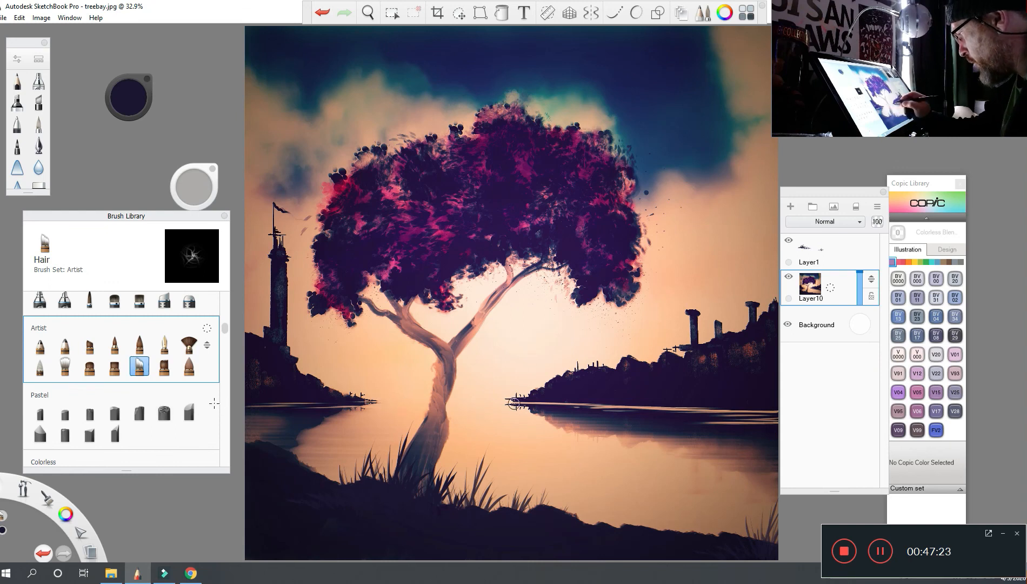
{"action": "left_click", "coordinate": [657, 13]}
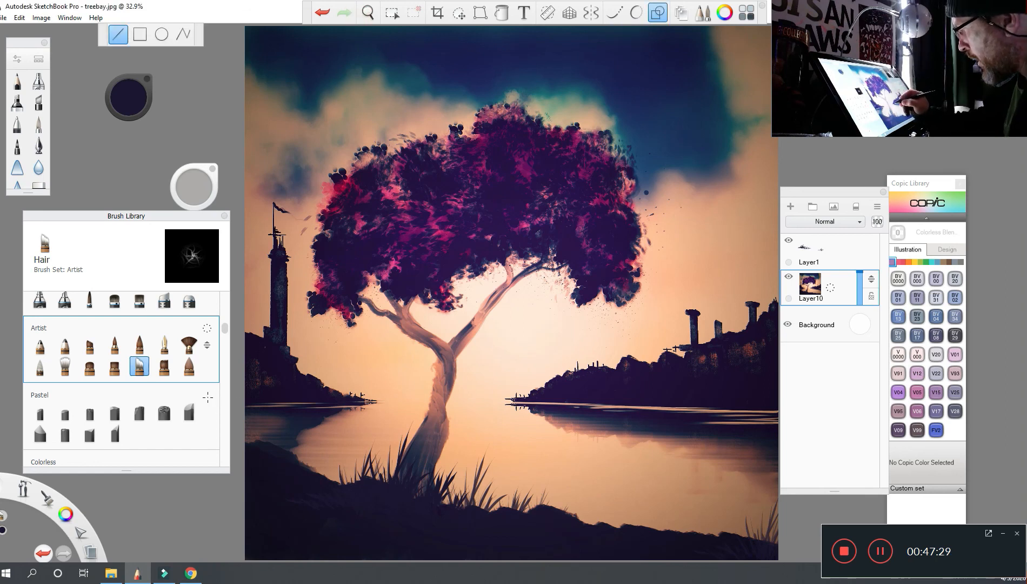
{"action": "left_click_drag", "start_coordinate": [196, 187], "coordinate": [205, 184]}
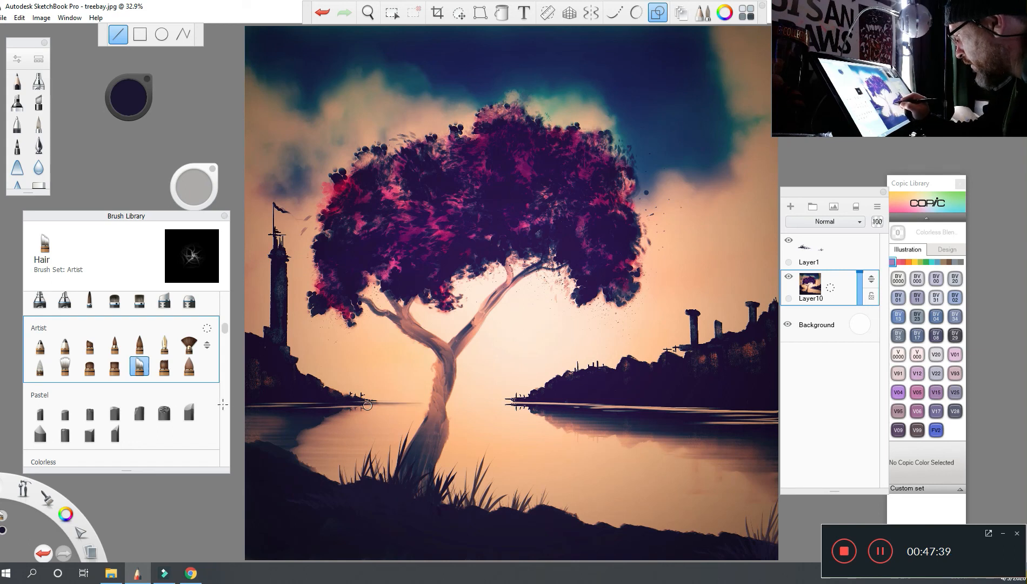
{"action": "left_click_drag", "start_coordinate": [525, 404], "coordinate": [479, 403]}
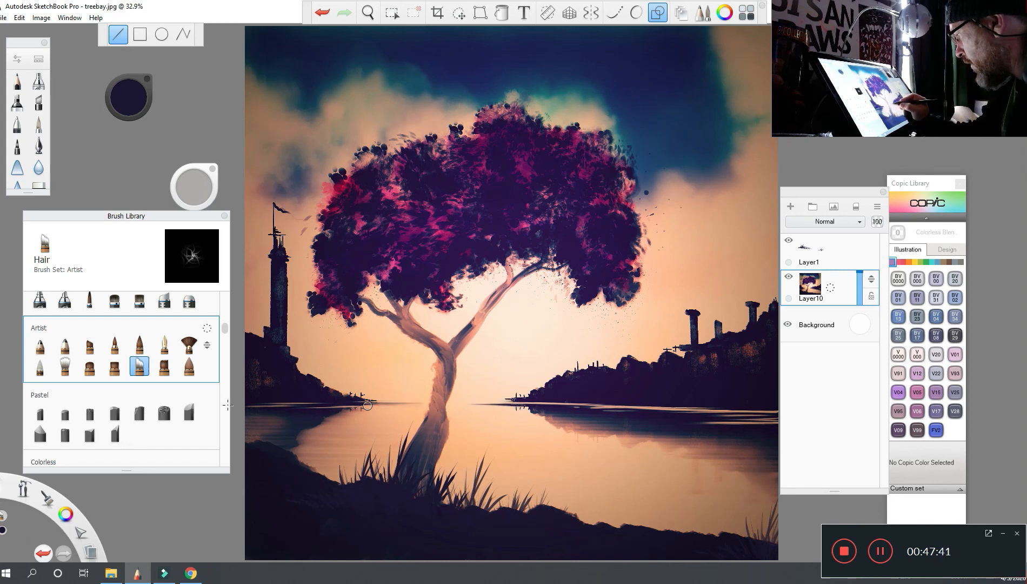
{"action": "left_click_drag", "start_coordinate": [519, 402], "coordinate": [470, 404]}
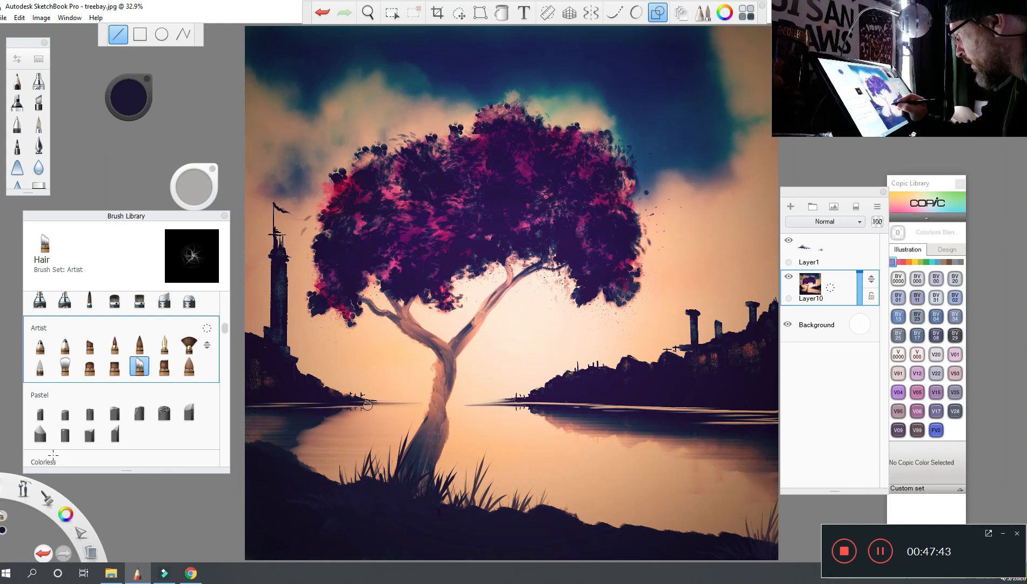
{"action": "key", "text": "ctrl+z"}
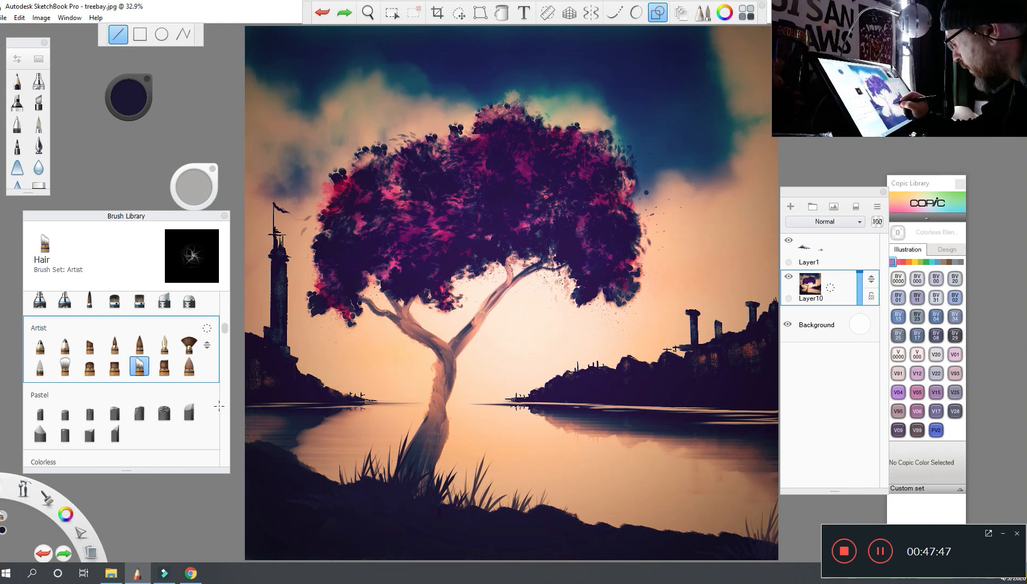
{"action": "key", "text": "ctrl+y"}
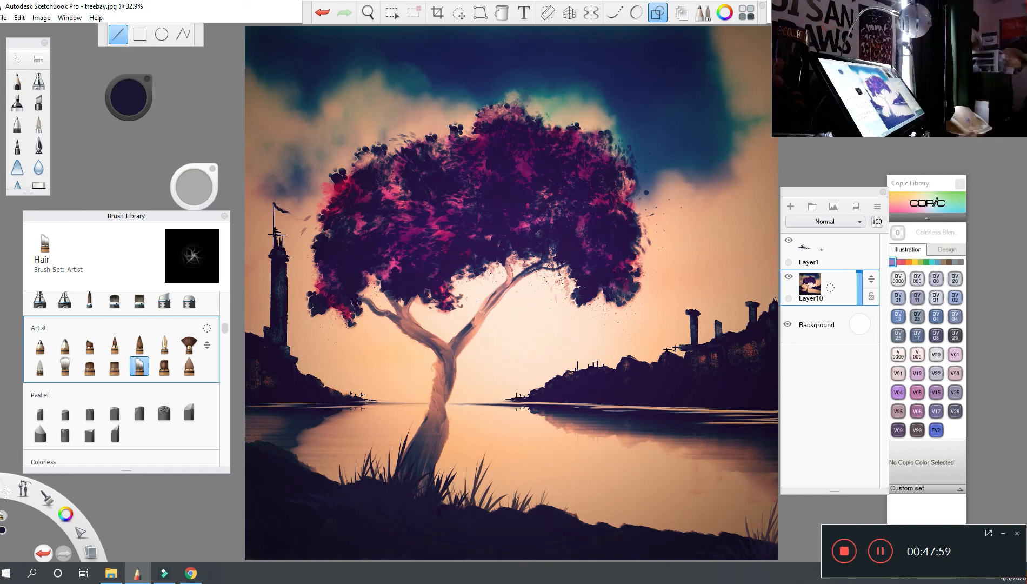
- Paint two small birds freehand in the upper-right sky with the Small Rigger oil brush, using a dark purple sampled from the foliage
{"action": "left_click", "coordinate": [406, 320]}
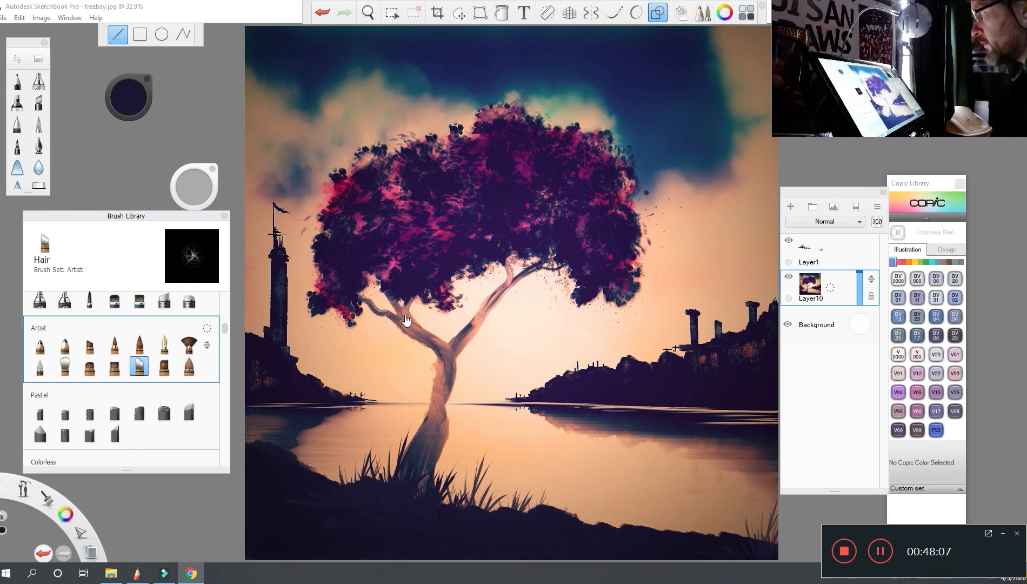
{"action": "left_click_drag", "start_coordinate": [225, 330], "coordinate": [225, 319]}
{"action": "left_click", "coordinate": [140, 387]}
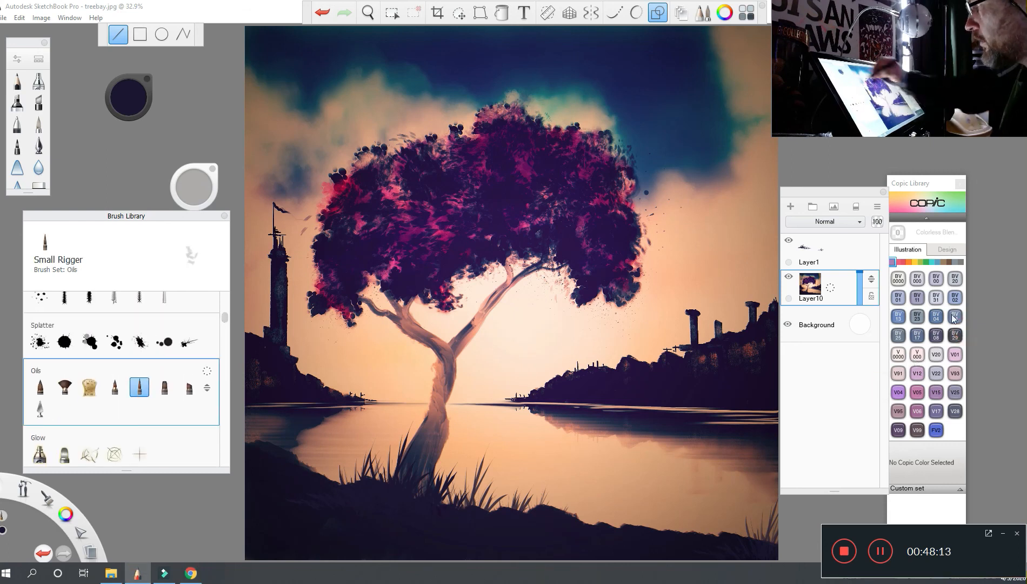
{"action": "left_click", "coordinate": [129, 97]}
{"action": "left_click", "coordinate": [124, 143]}
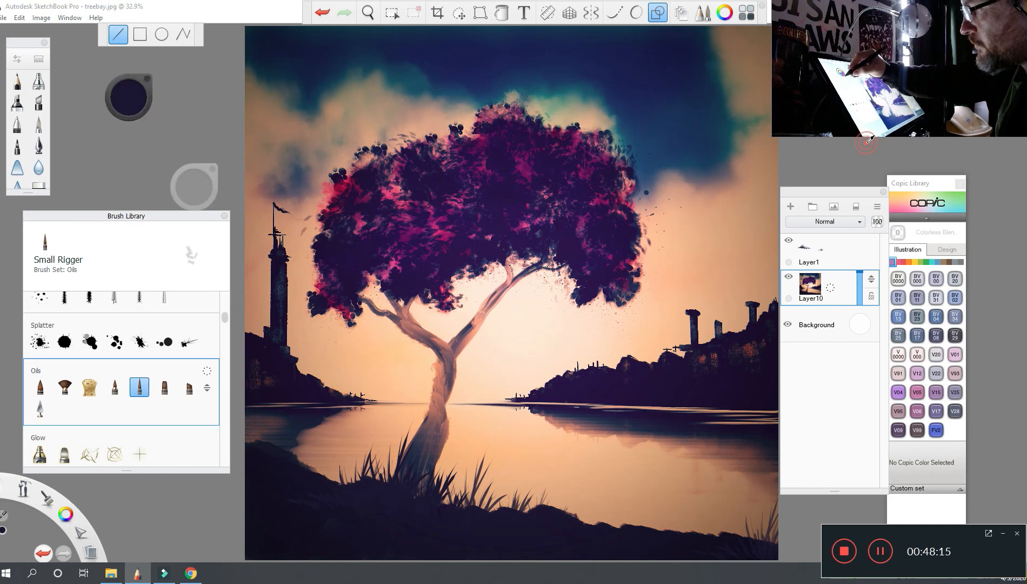
{"action": "left_click", "coordinate": [320, 239]}
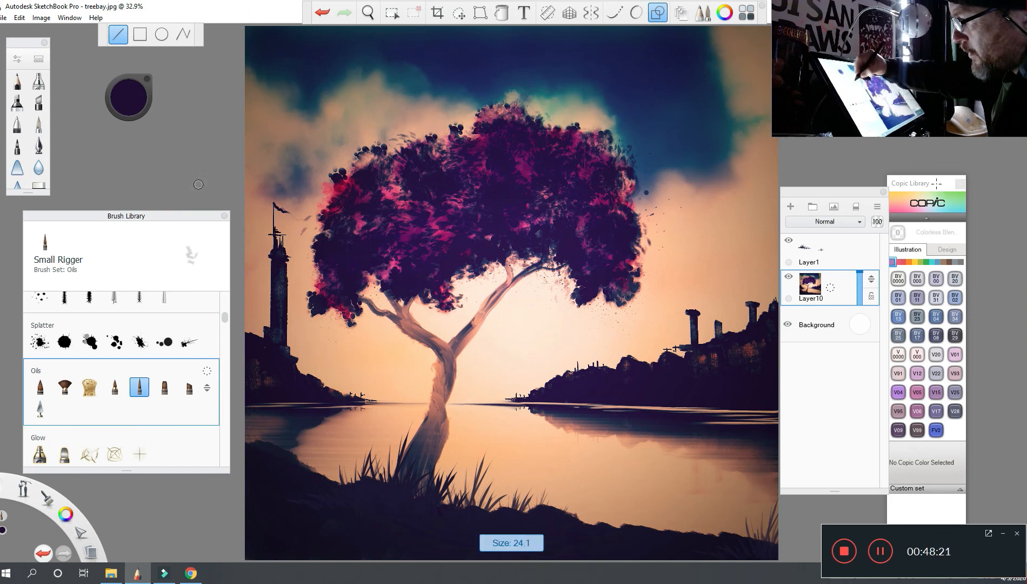
{"action": "left_click_drag", "start_coordinate": [192, 182], "coordinate": [194, 185]}
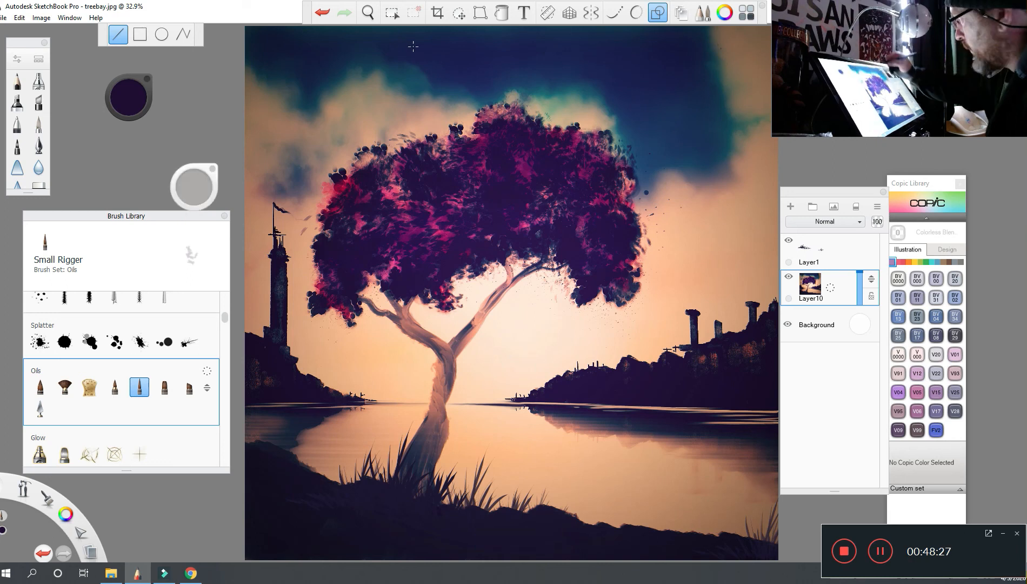
{"action": "left_click_drag", "start_coordinate": [723, 43], "coordinate": [735, 44]}
{"action": "left_click", "coordinate": [657, 13]}
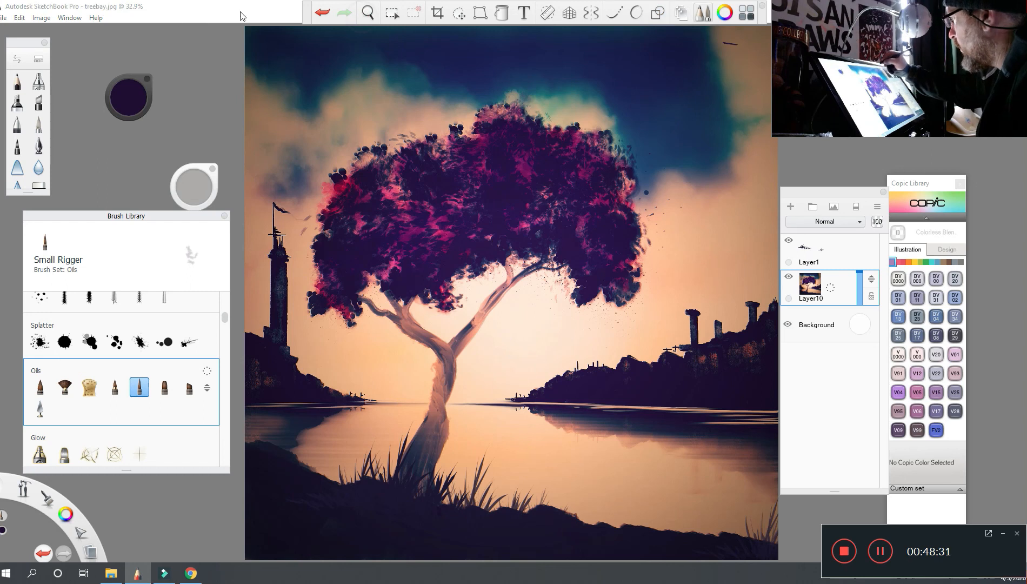
{"action": "key", "text": "ctrl+z"}
{"action": "key", "text": "ctrl+y"}
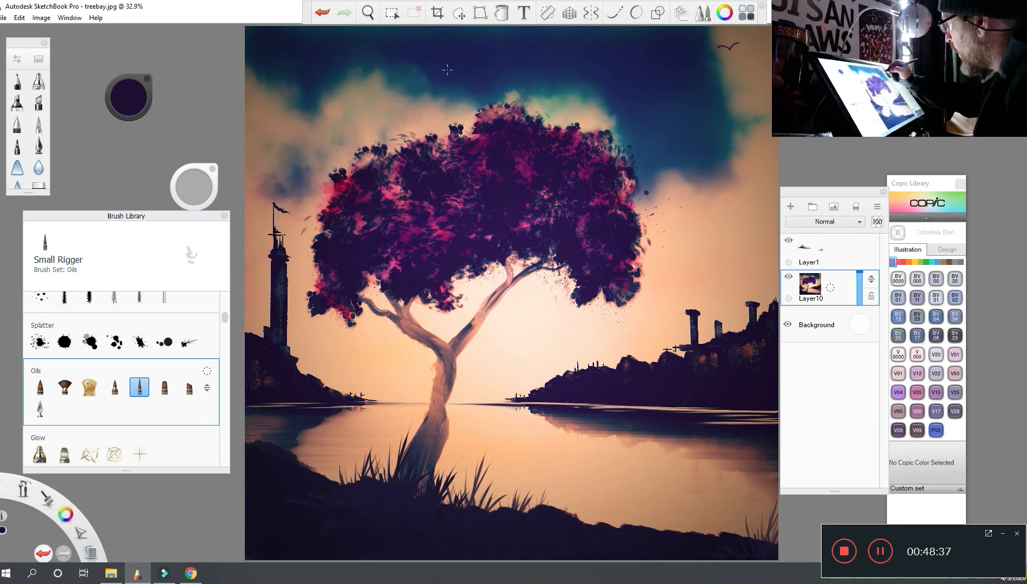
{"action": "left_click_drag", "start_coordinate": [753, 69], "coordinate": [762, 69]}
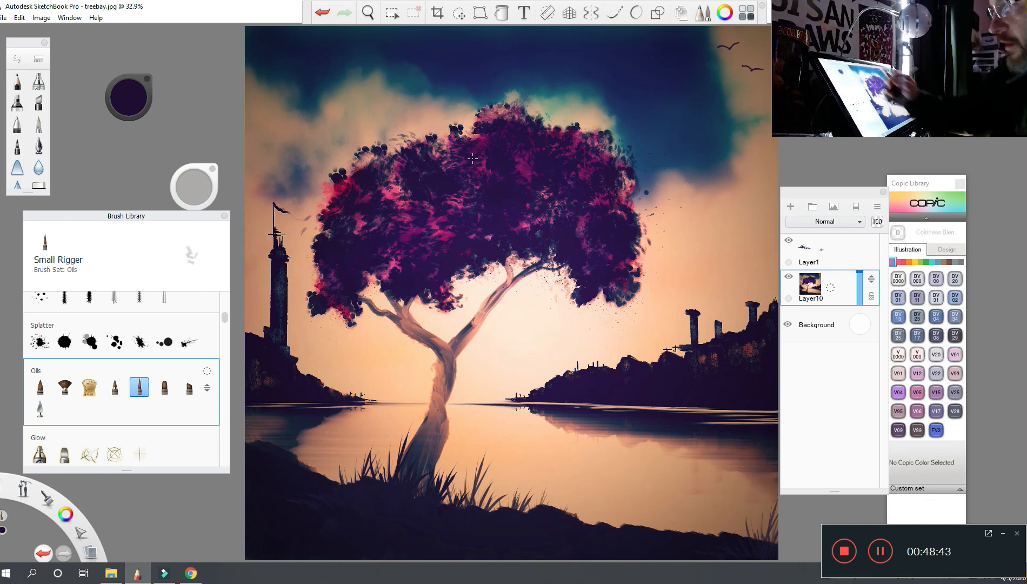
- Sign the painting with the artist's signature in pale lavender on the dark ground near the lower-right corner
{"action": "left_click", "coordinate": [129, 98]}
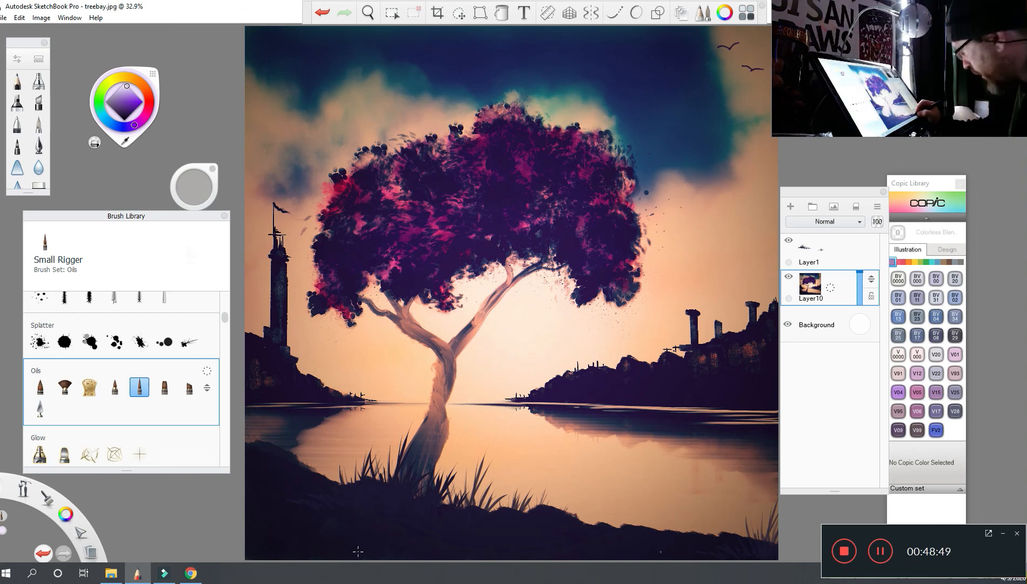
{"action": "left_click_drag", "start_coordinate": [194, 186], "coordinate": [194, 176]}
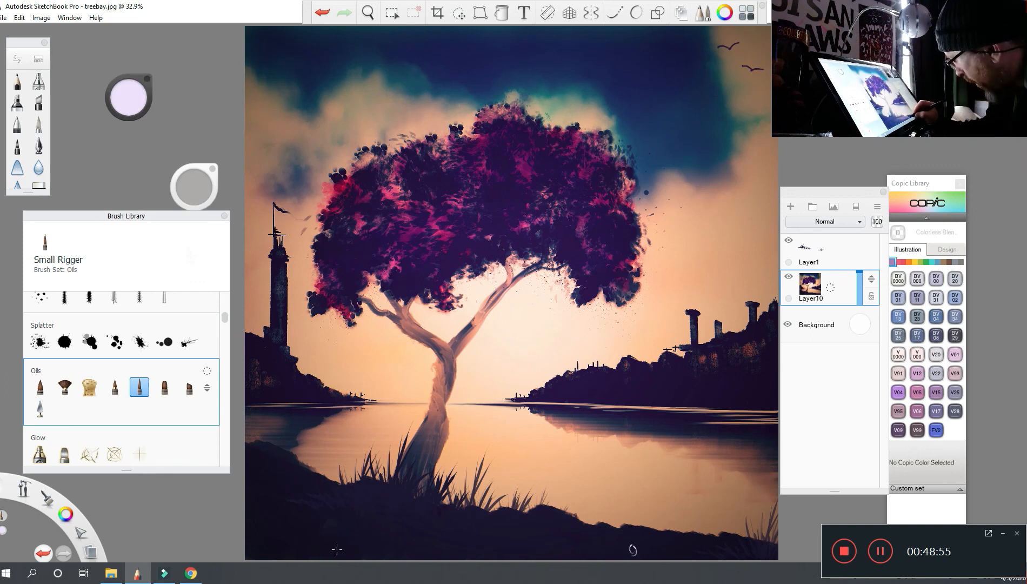
{"action": "mouse_move", "coordinate": [643, 545]}
{"action": "left_mouse_down"}
{"action": "mouse_move", "coordinate": [640, 556]}
{"action": "mouse_move", "coordinate": [685, 559]}
{"action": "left_mouse_up"}
{"action": "mouse_move", "coordinate": [685, 547]}
{"action": "left_mouse_down"}
{"action": "mouse_move", "coordinate": [676, 559]}
{"action": "mouse_move", "coordinate": [700, 558]}
{"action": "mouse_move", "coordinate": [688, 559]}
{"action": "left_mouse_up"}
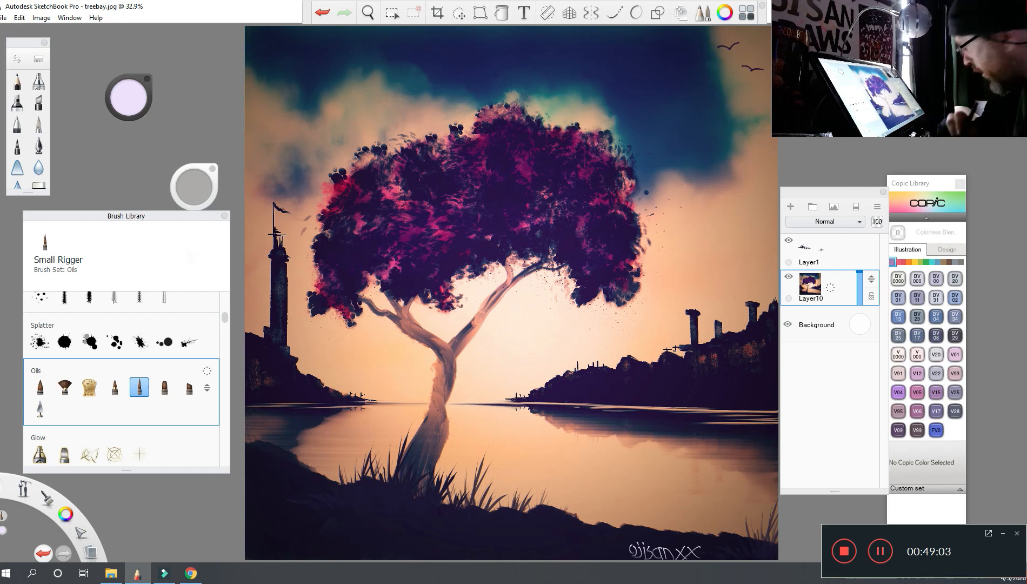